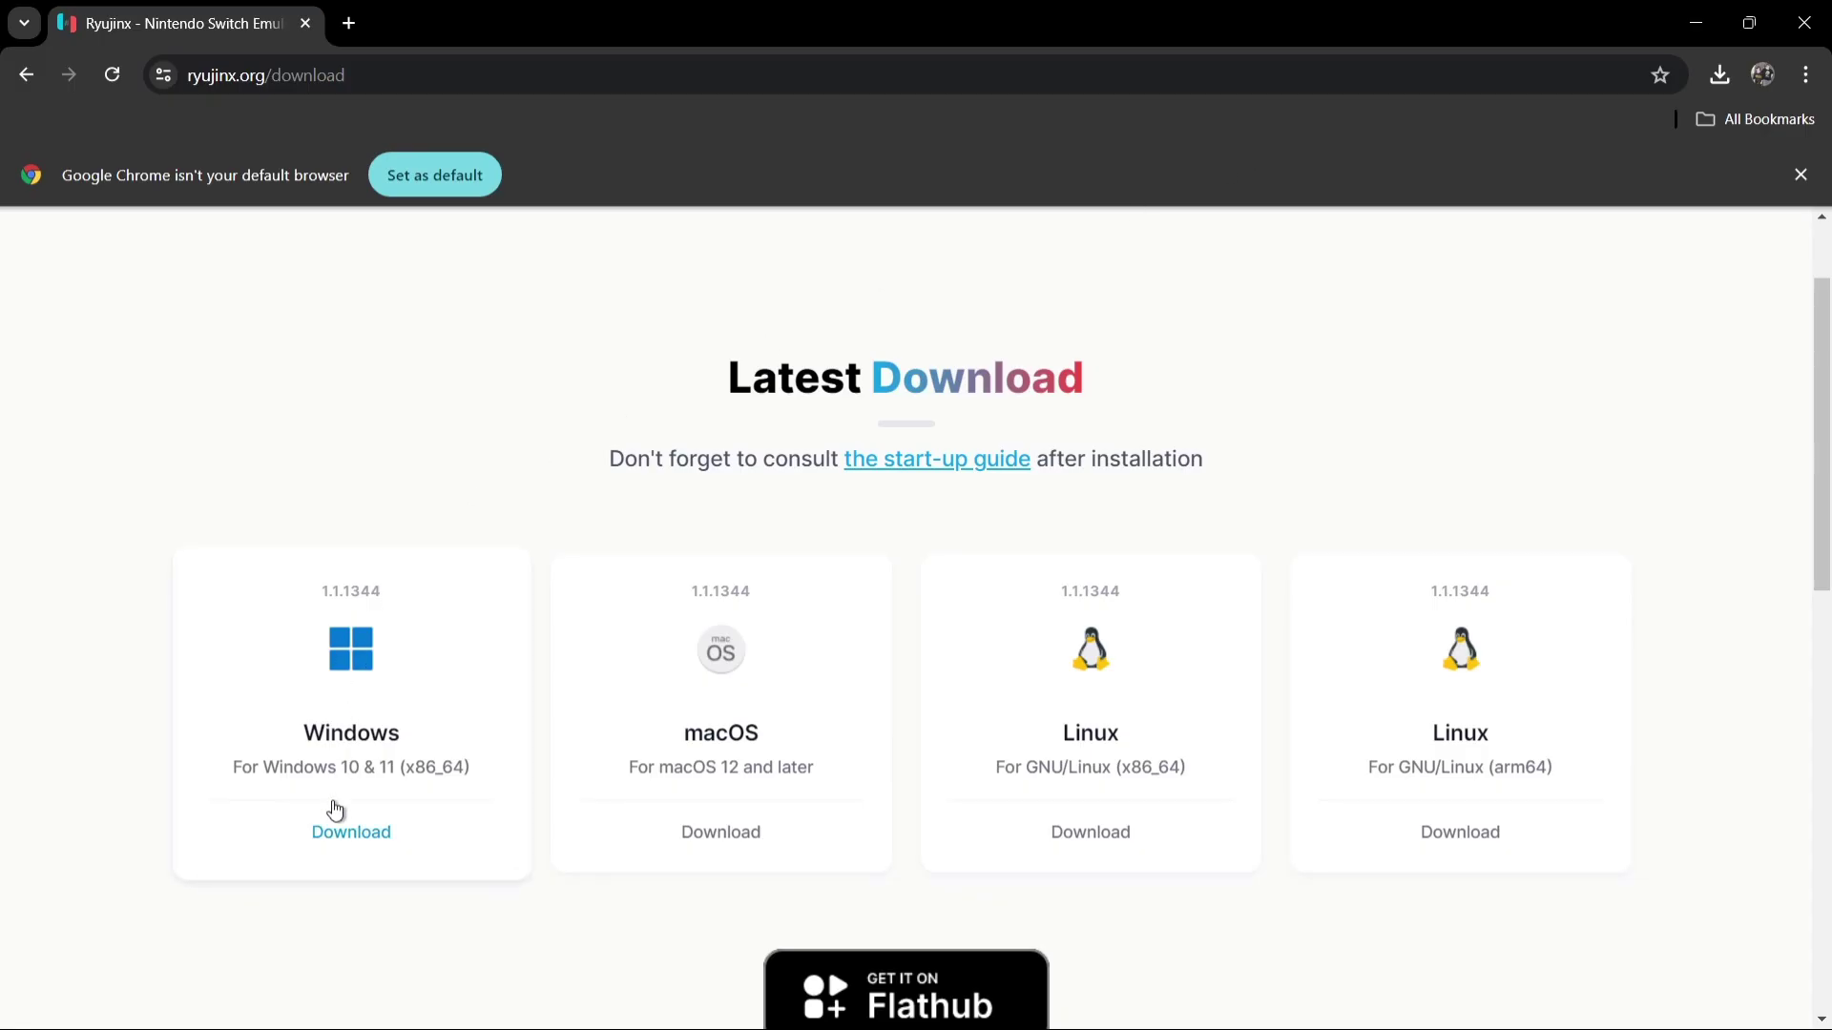
Step: Download the Windows Ryujinx build and move its zip into the desktop's top row
left_click(348, 835)
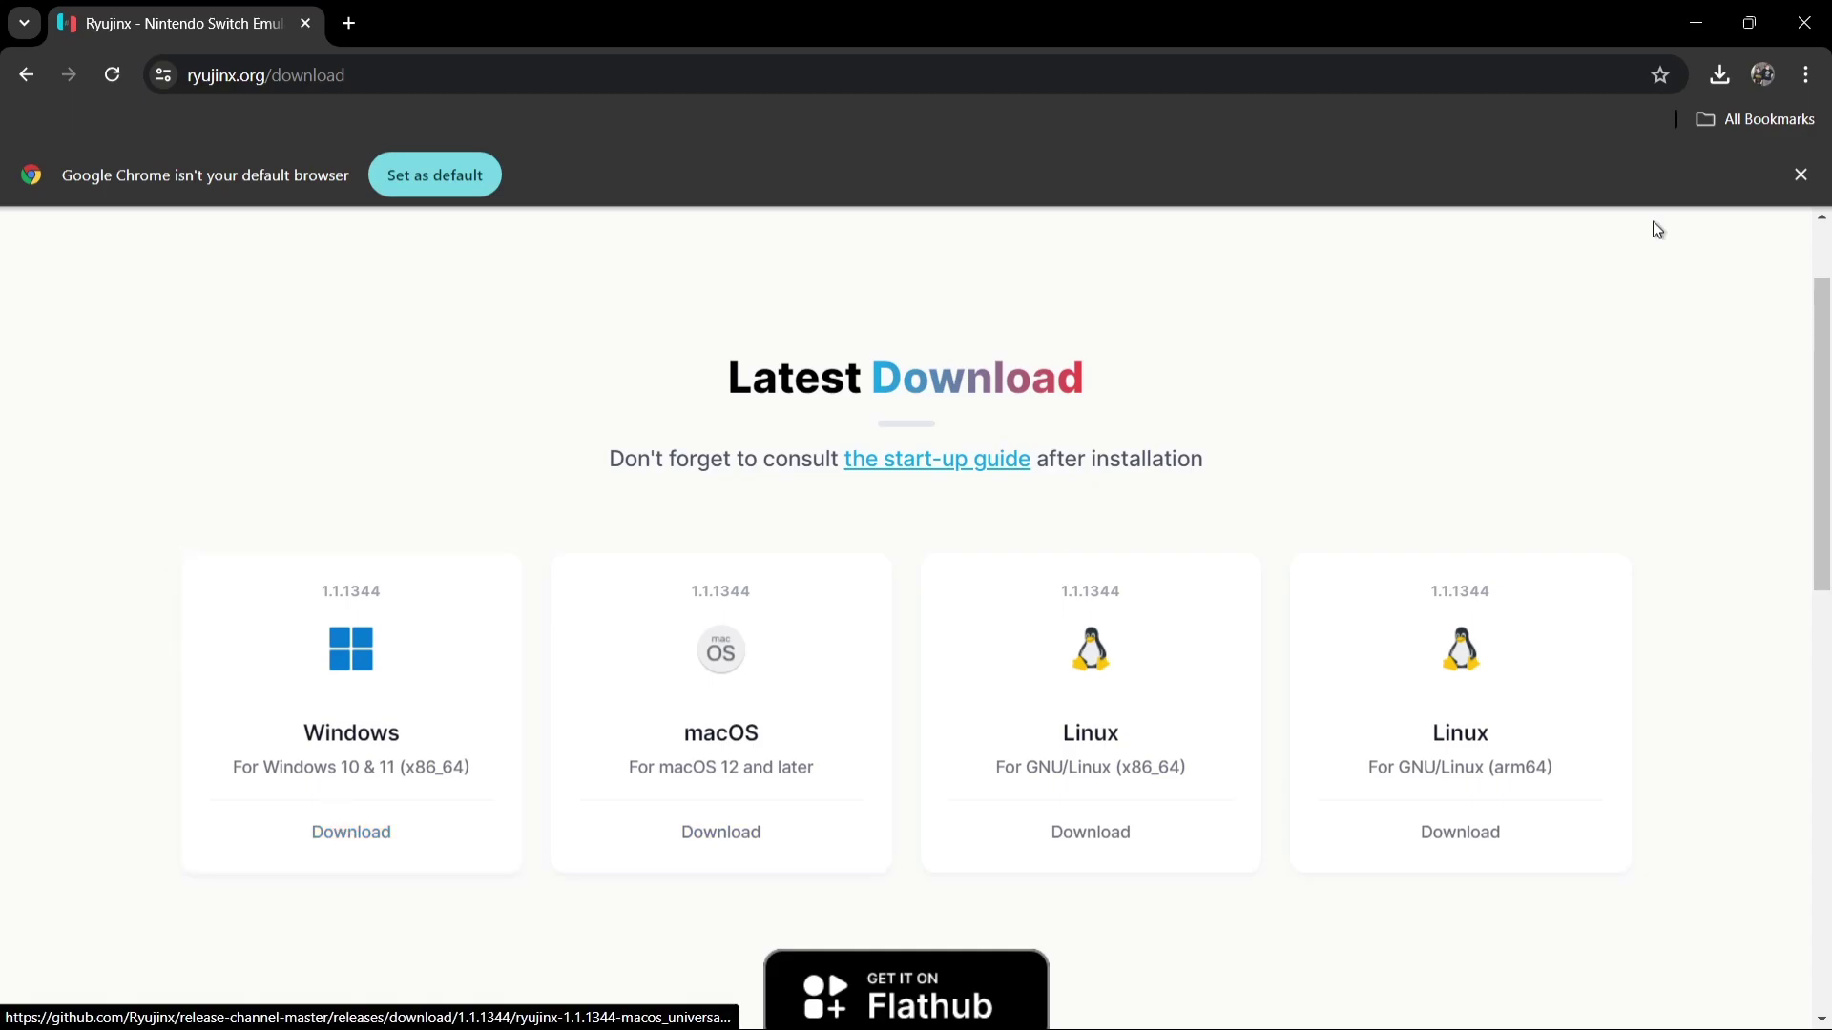
left_click(1712, 24)
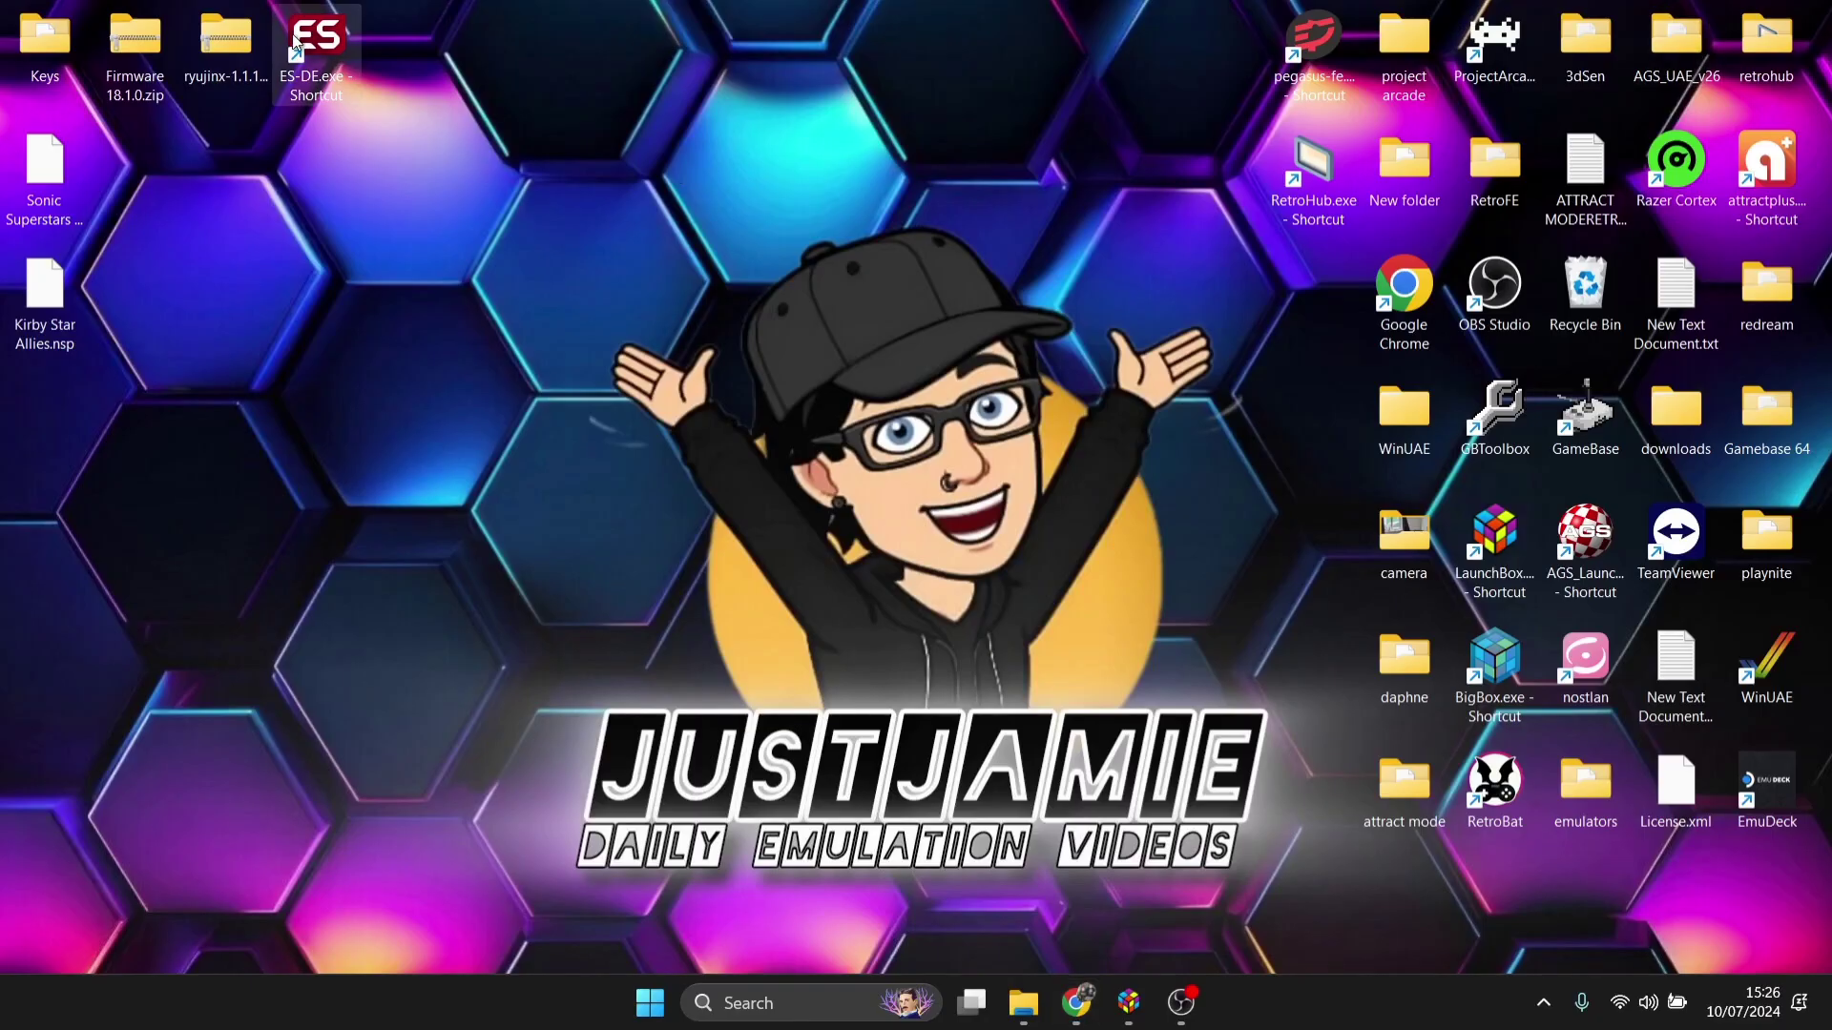
left_click_drag(225, 40, 787, 103)
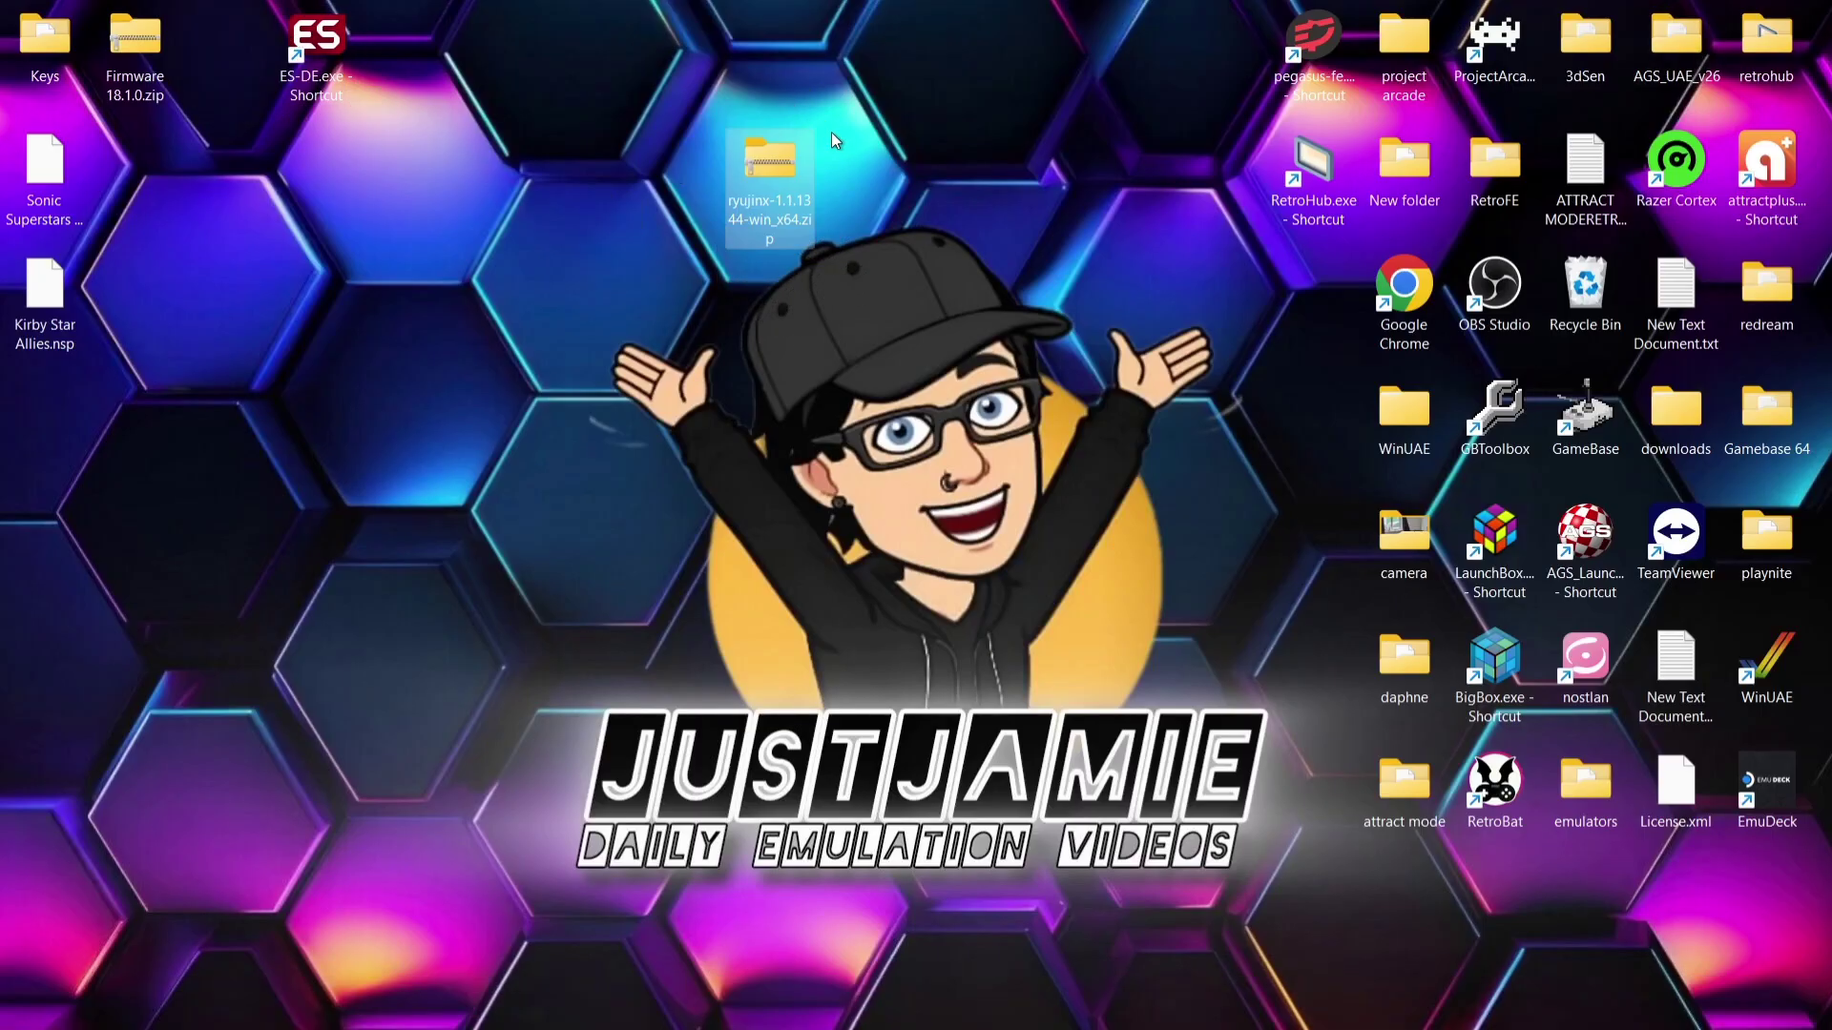
left_click_drag(769, 162, 1041, 43)
Step: Place Firmware 18.1.0.zip beside the ryujinx zip in the top row
left_click(571, 356)
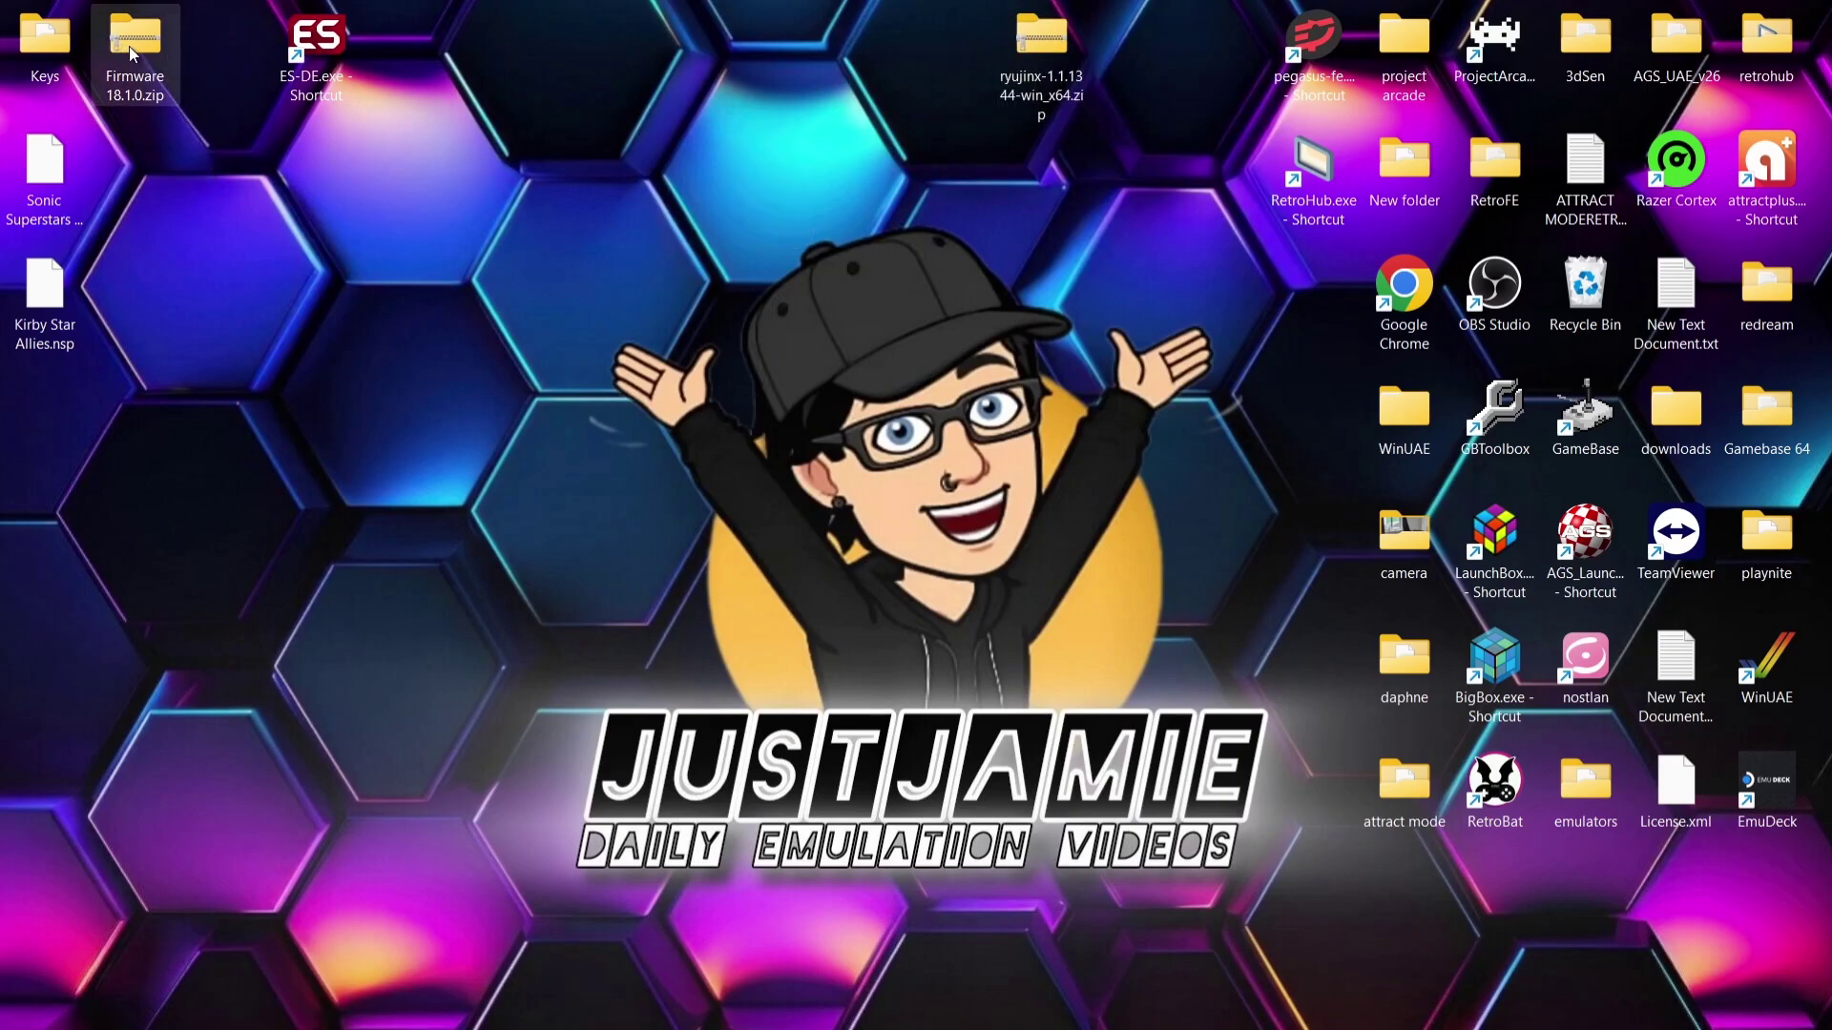
mouse_move(133, 38)
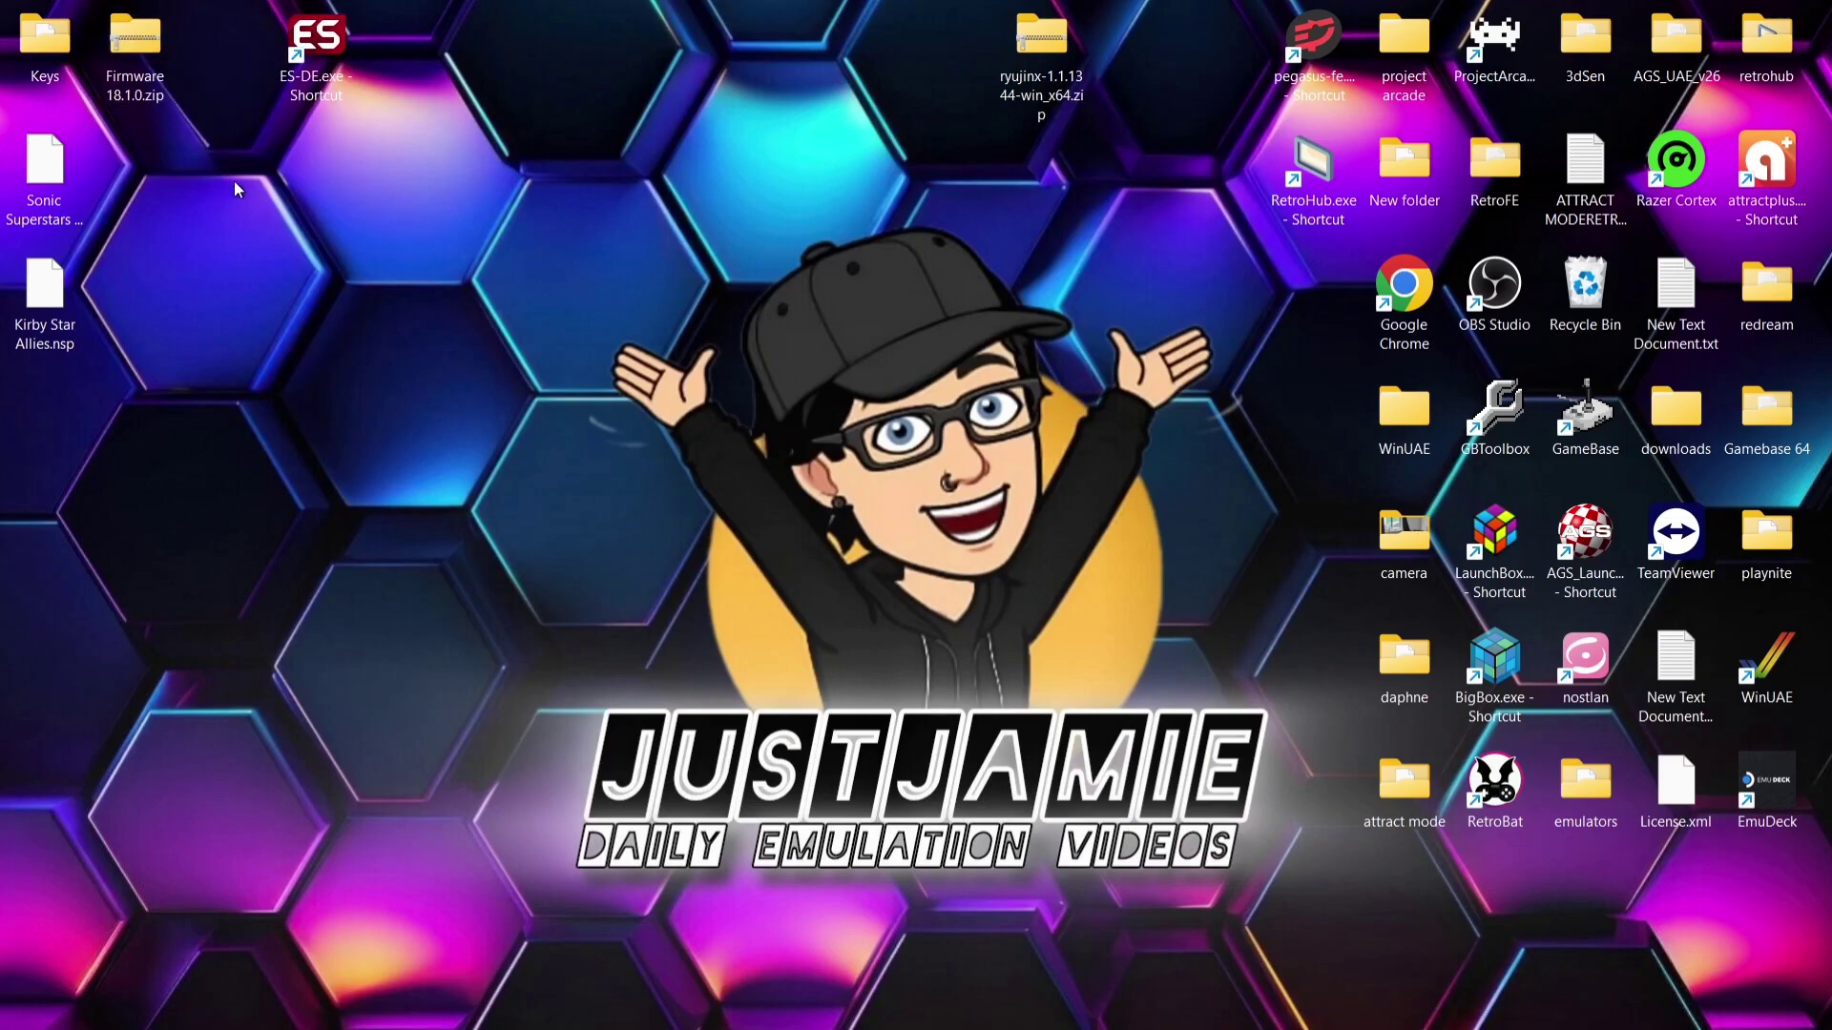
left_click_drag(143, 57, 919, 53)
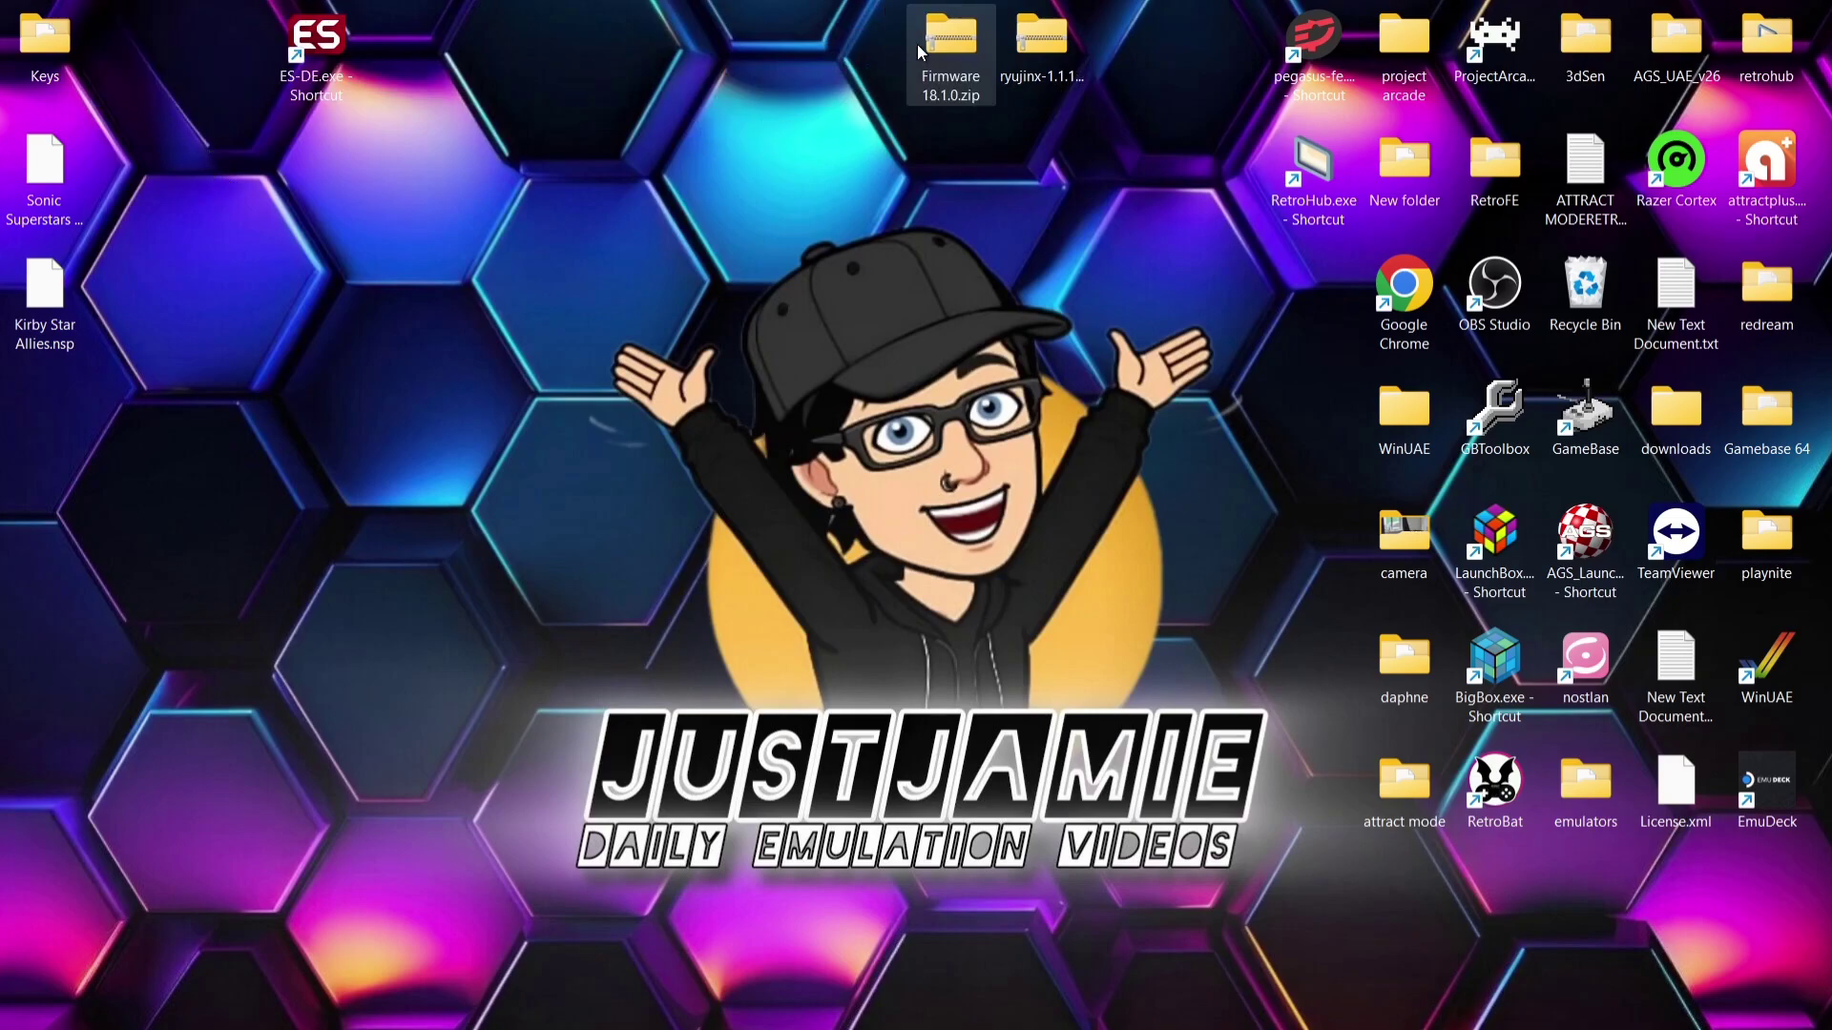
Step: Check that Keys holds prod.keys and title.keys, then move it beside Firmware 18.1.0.zip
double_click(57, 64)
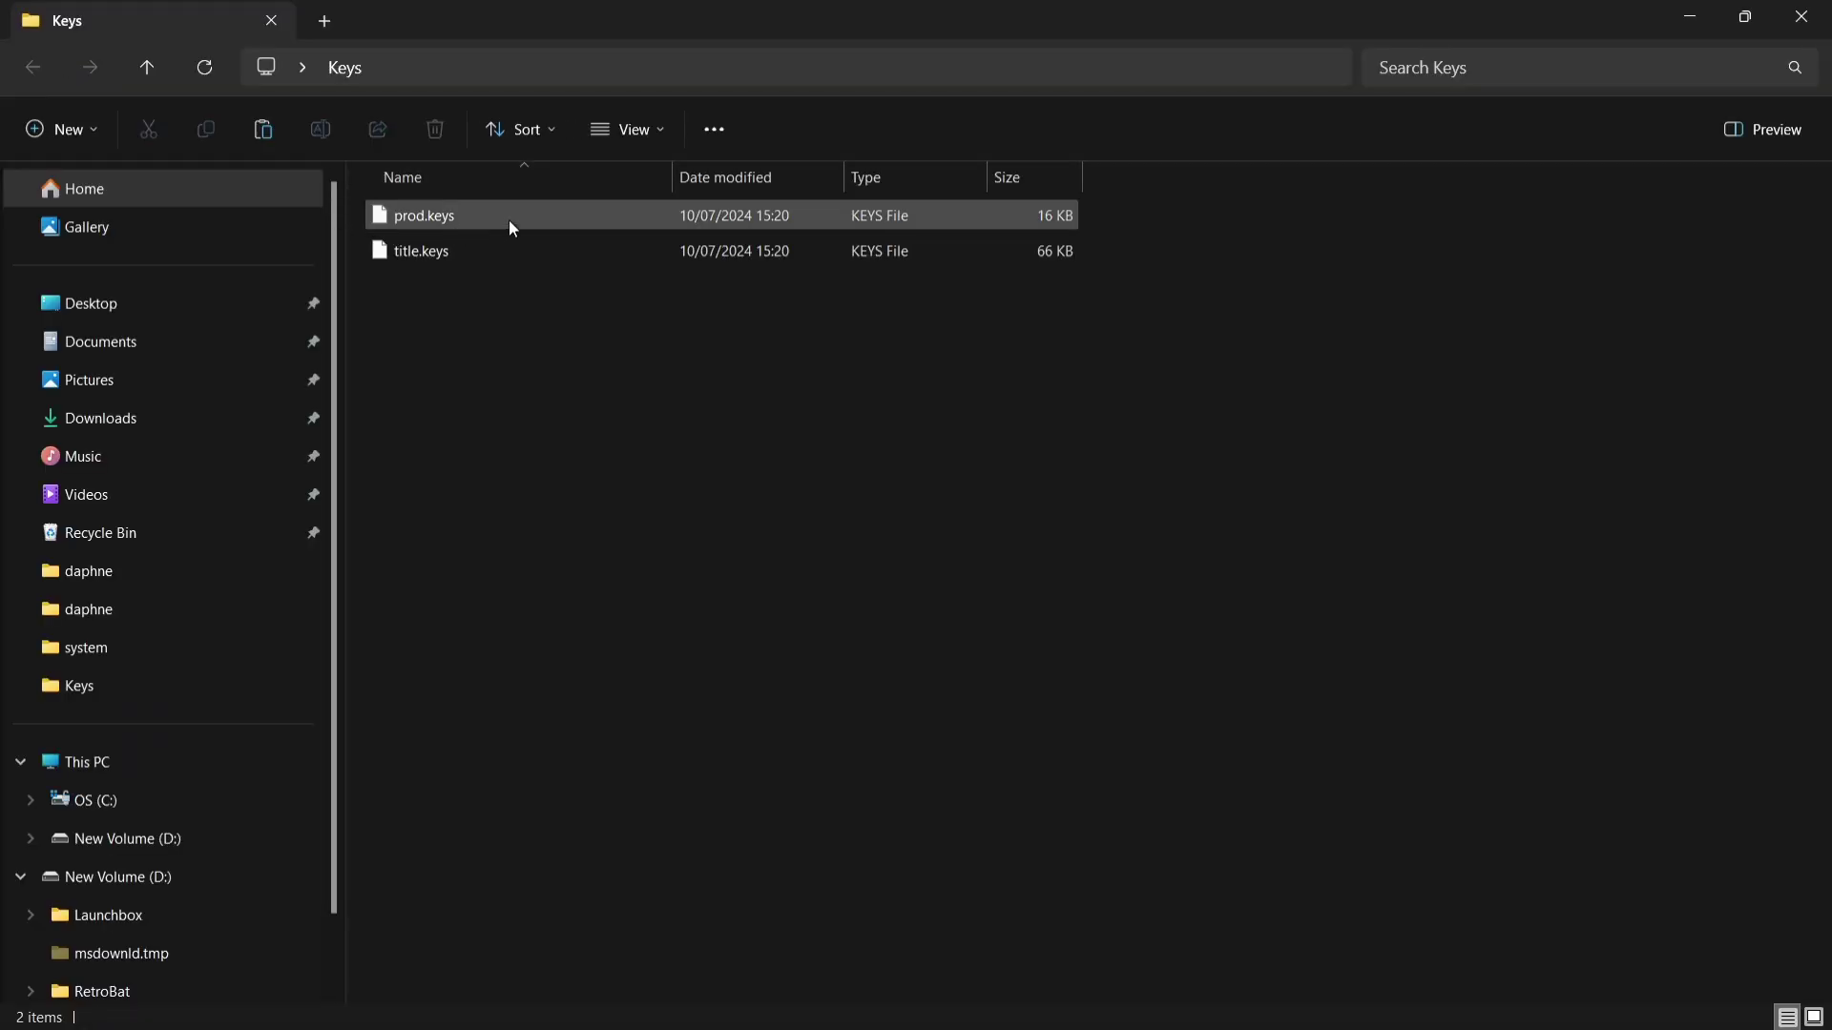
left_click(1802, 17)
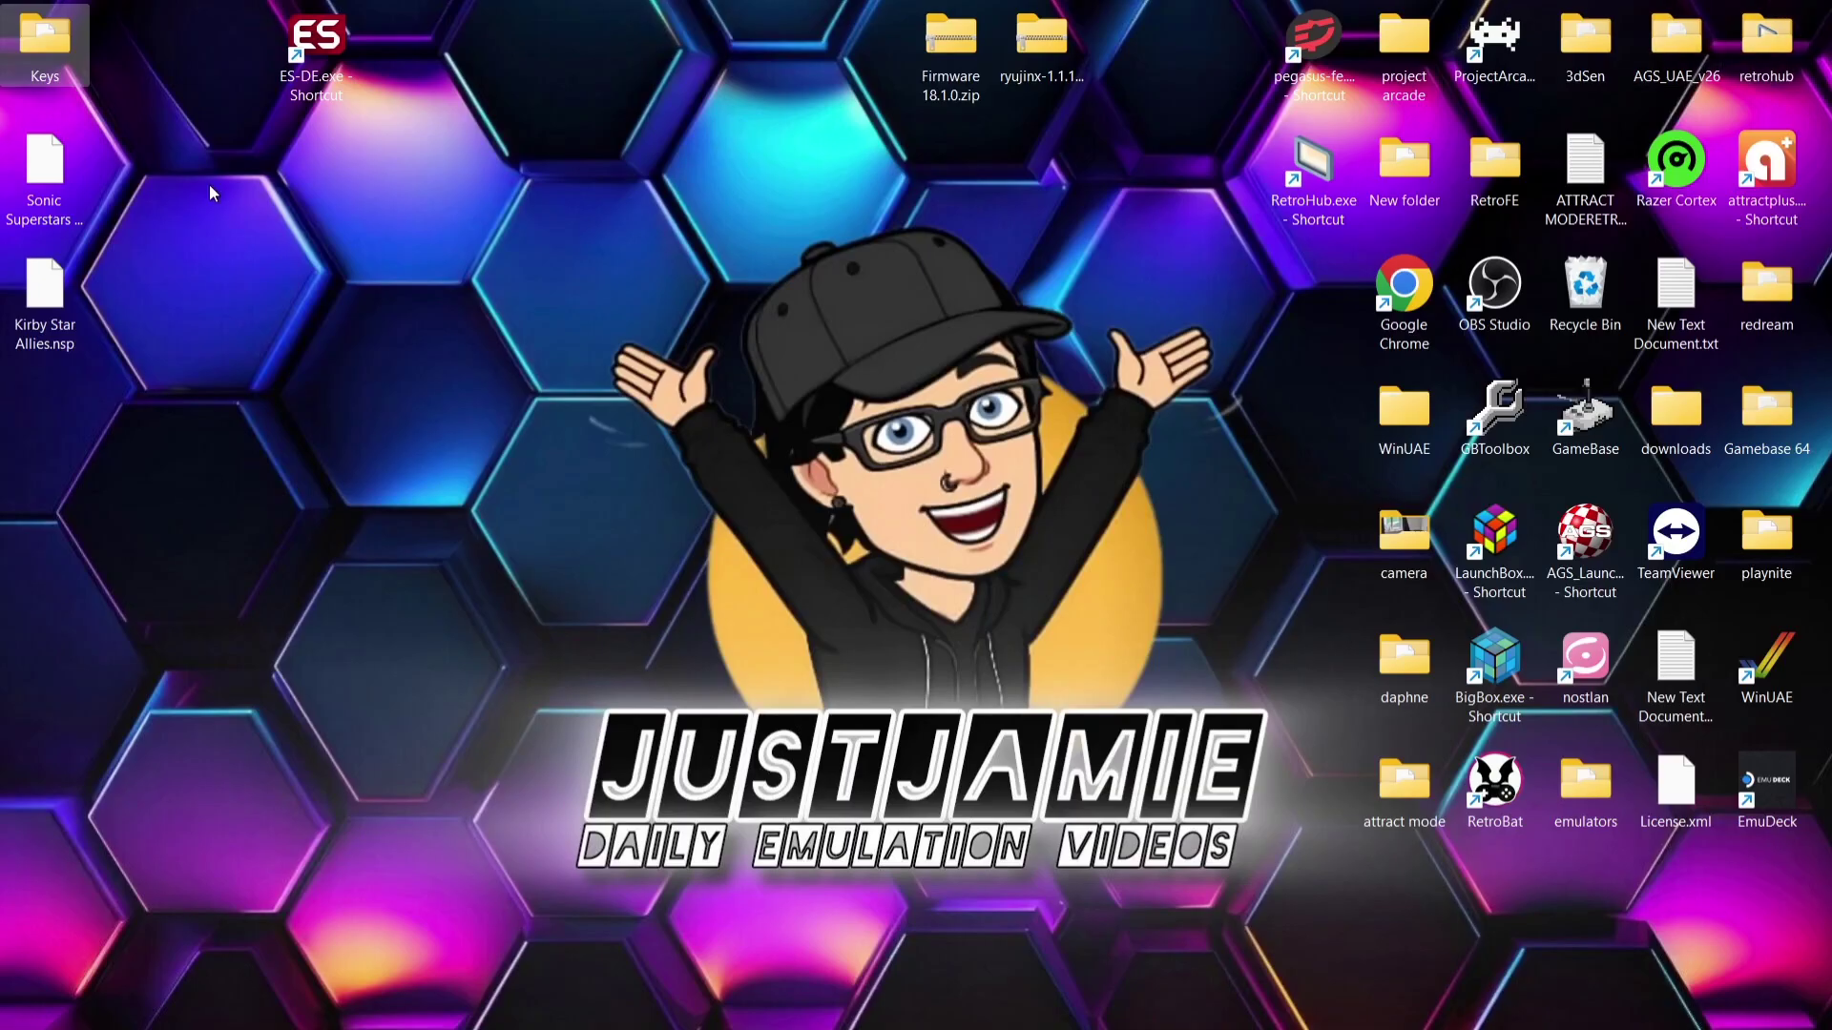
left_click_drag(31, 52, 848, 54)
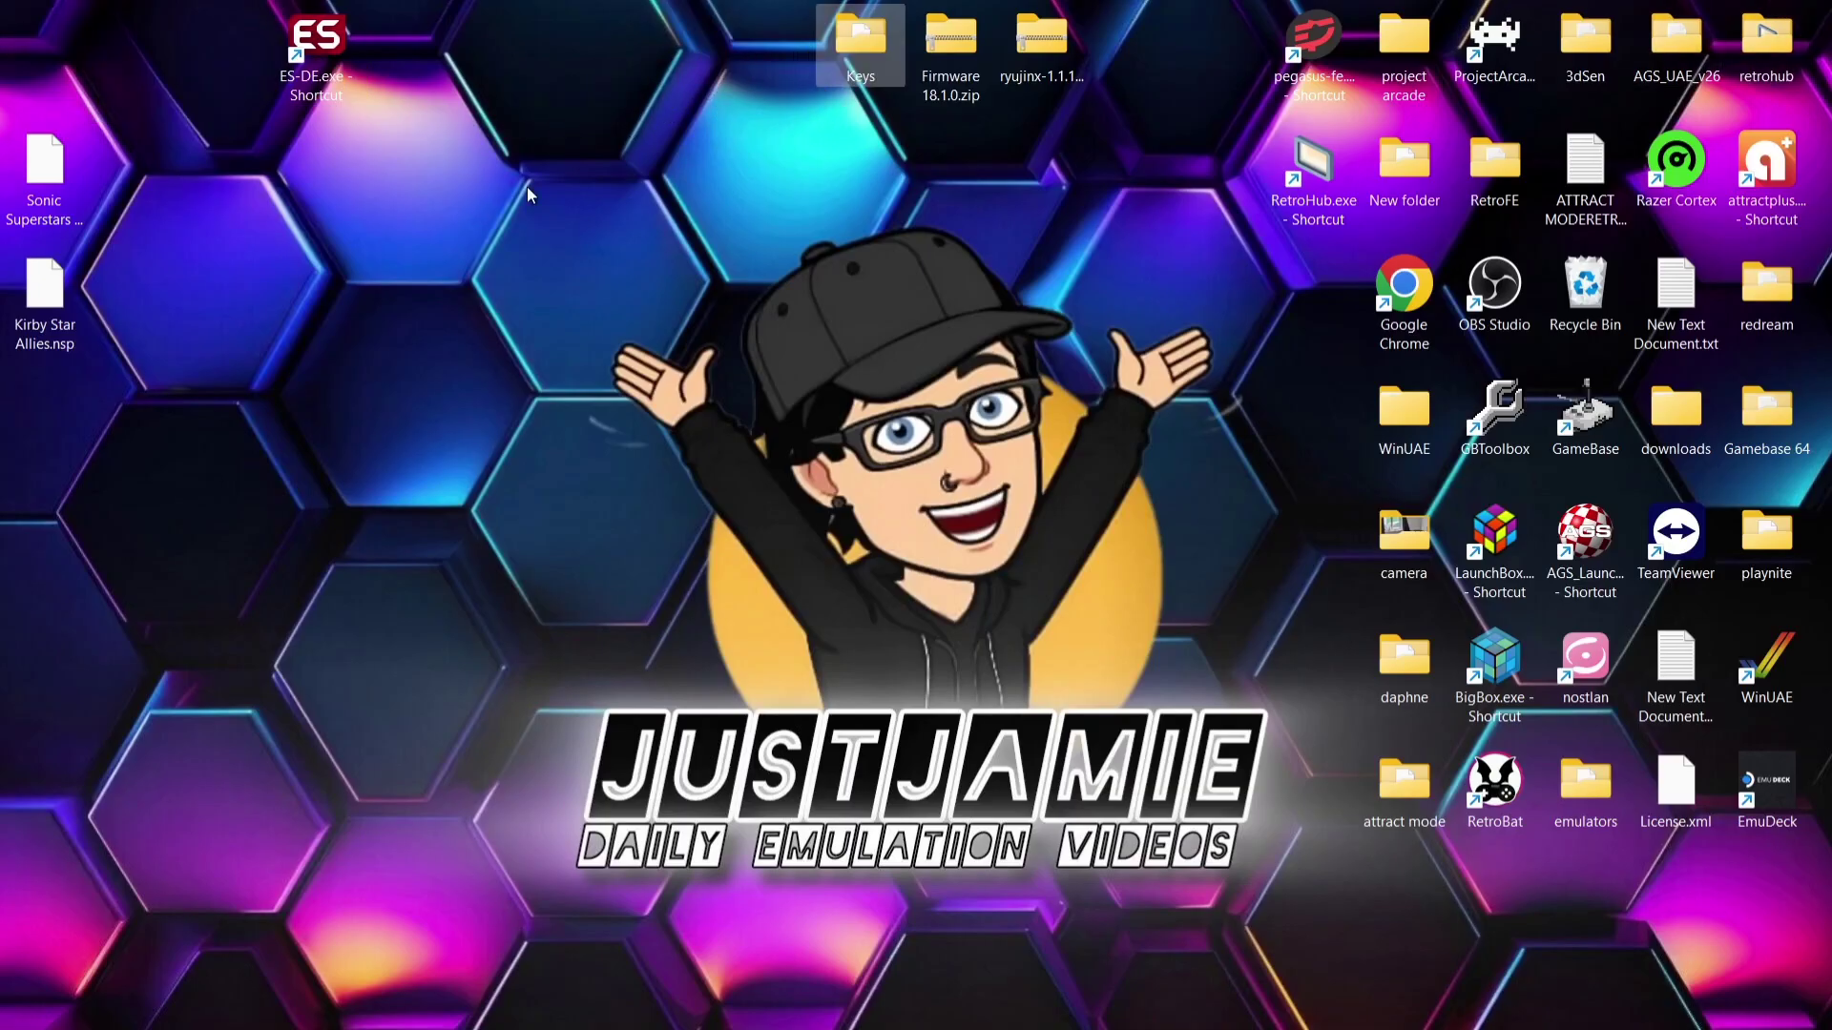
Step: Point out the Sonic Superstars and Kirby Star Allies.nsp game files on the desktop
right_click(476, 211)
left_click(58, 227)
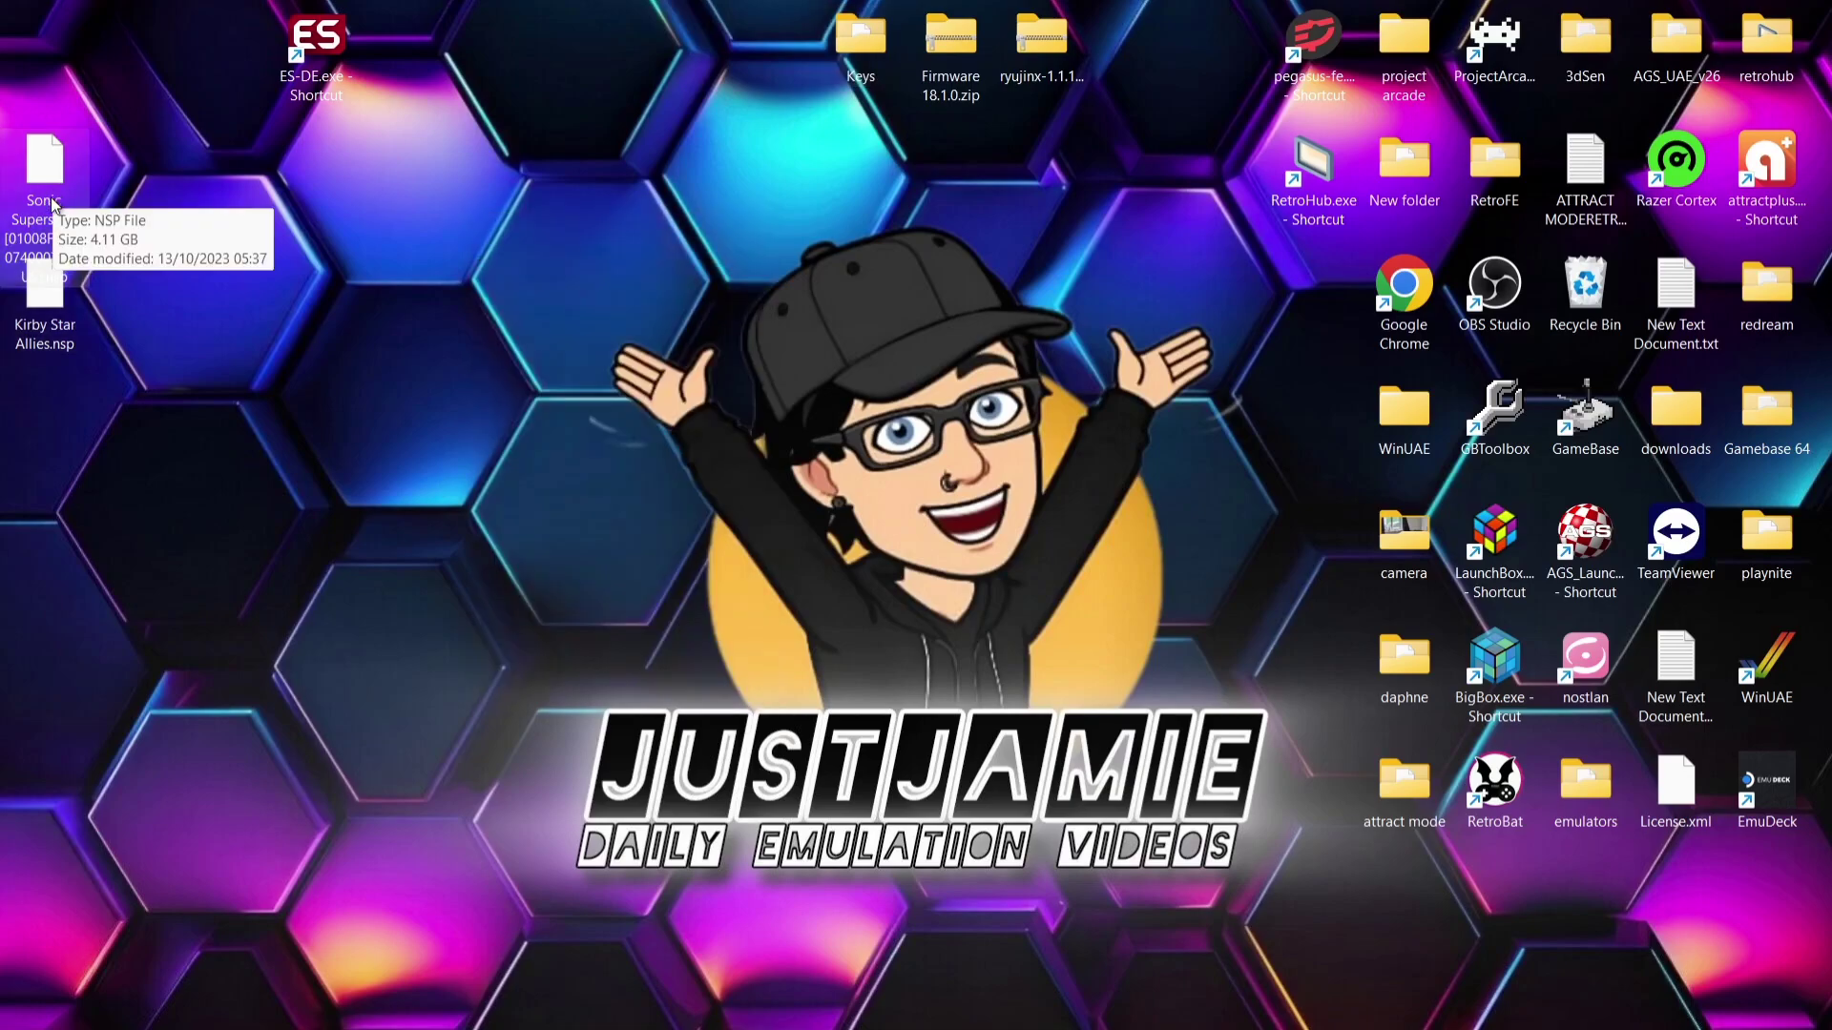
left_click(54, 336)
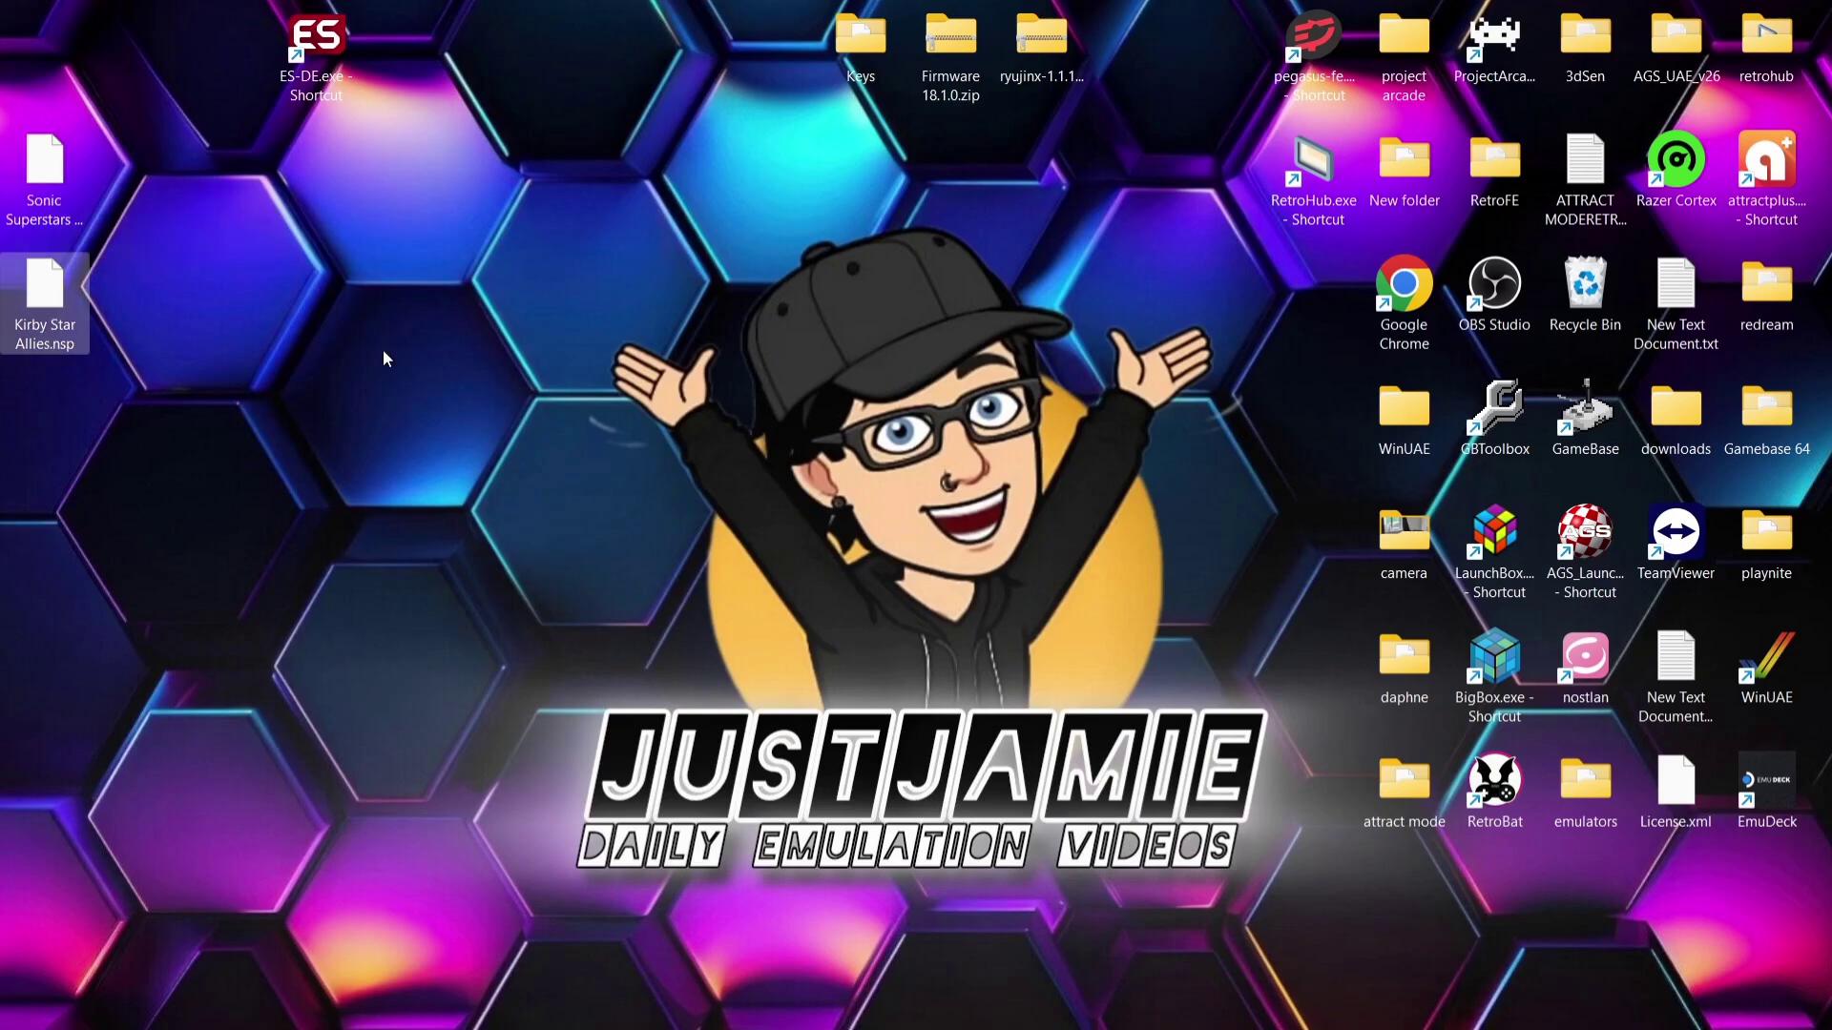
Step: Open ES-DE's install location from its shortcut and enter the Emulators folder
right_click(380, 292)
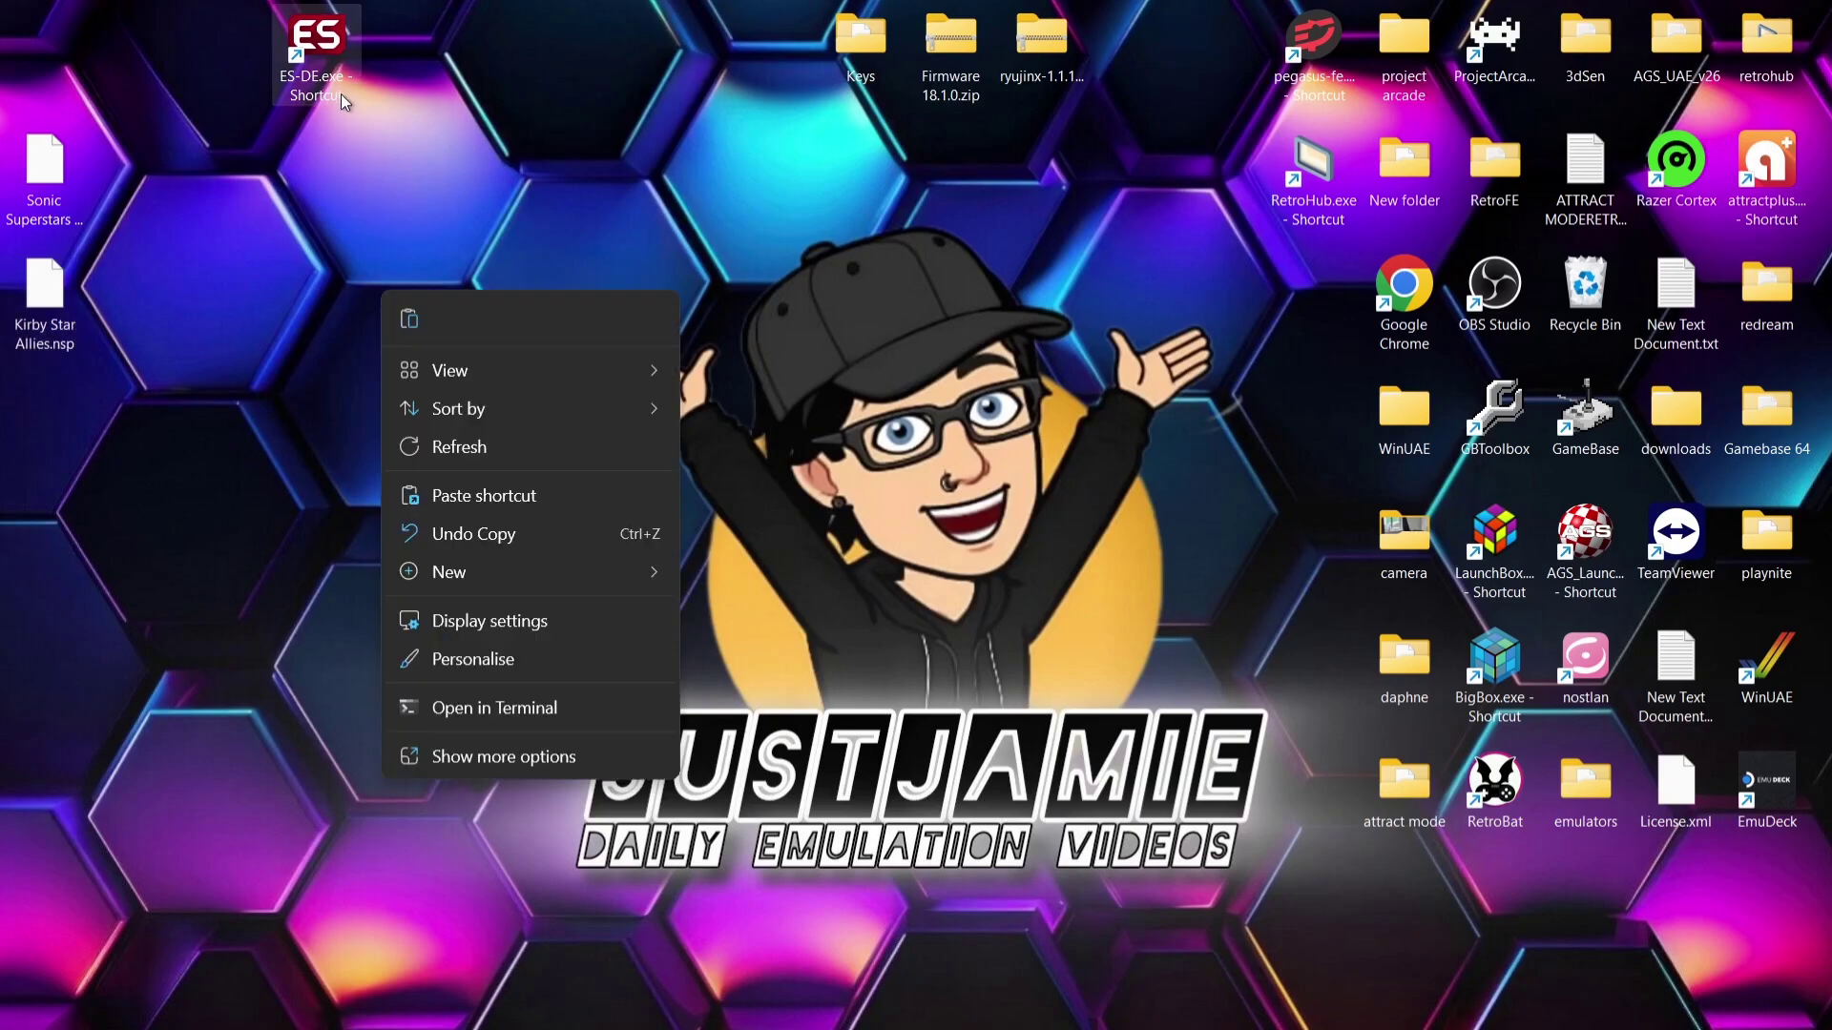
right_click(329, 67)
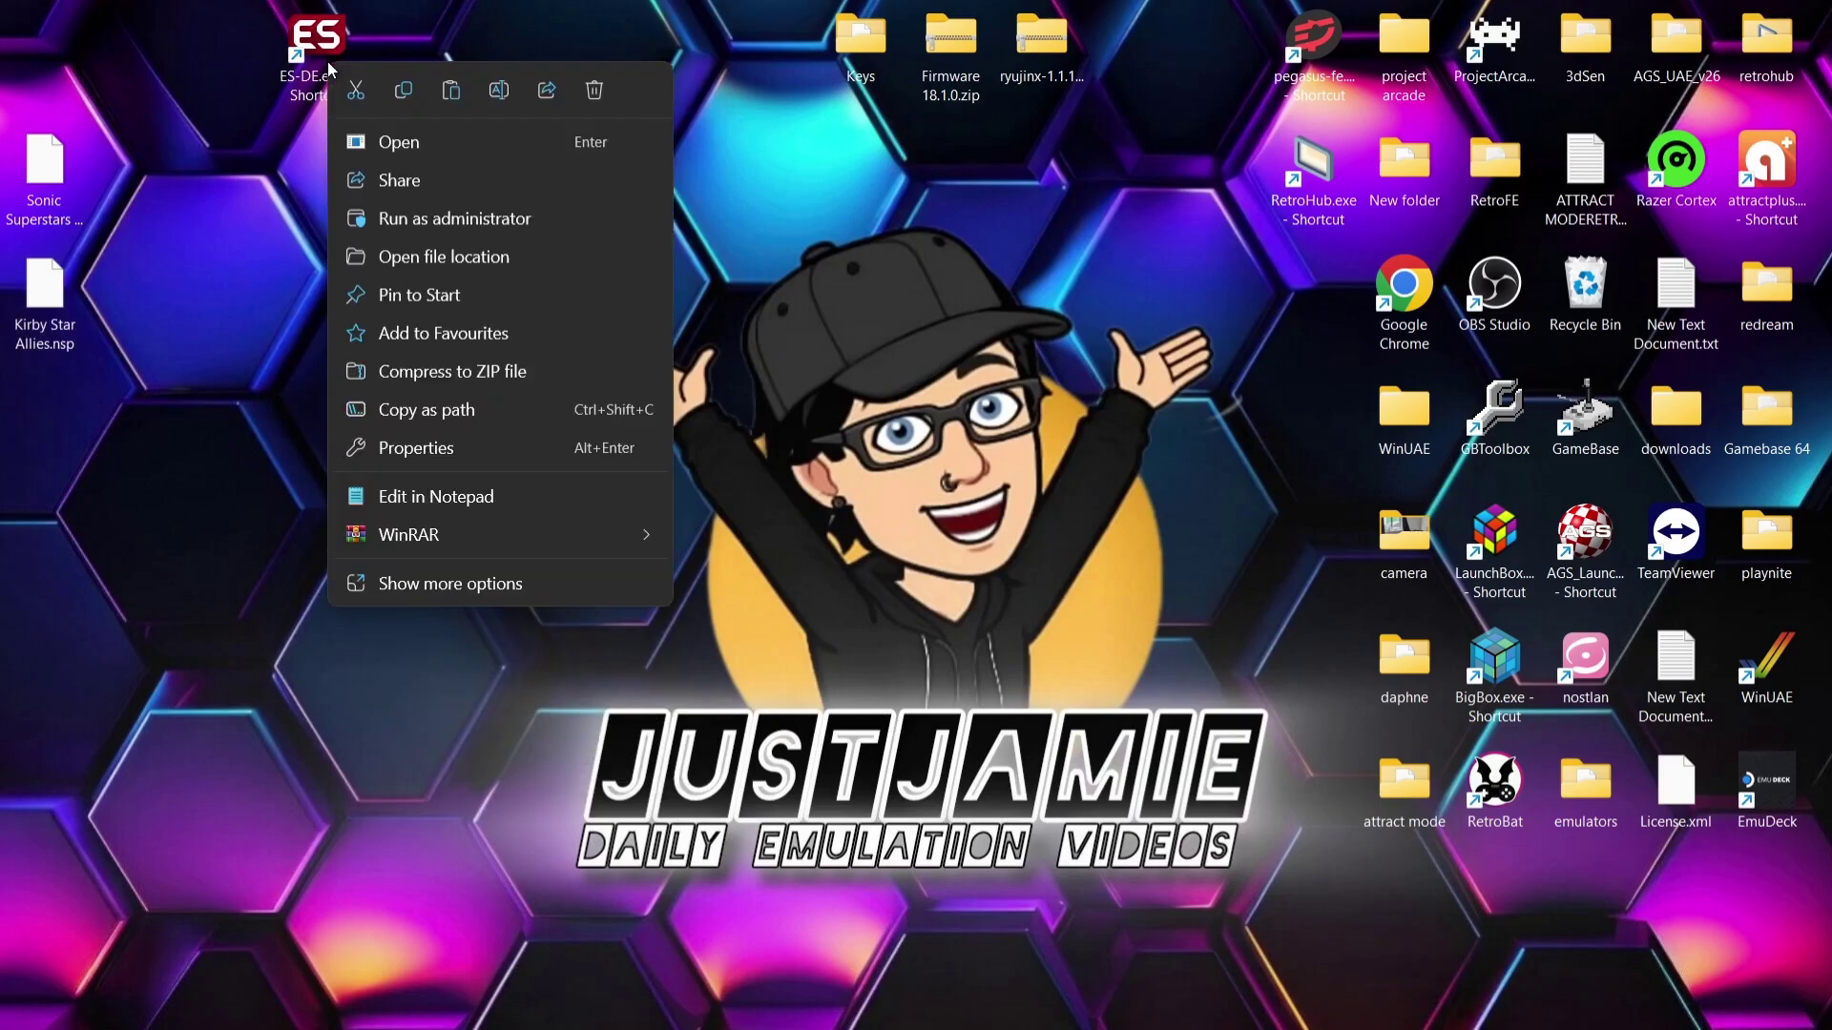
left_click(398, 264)
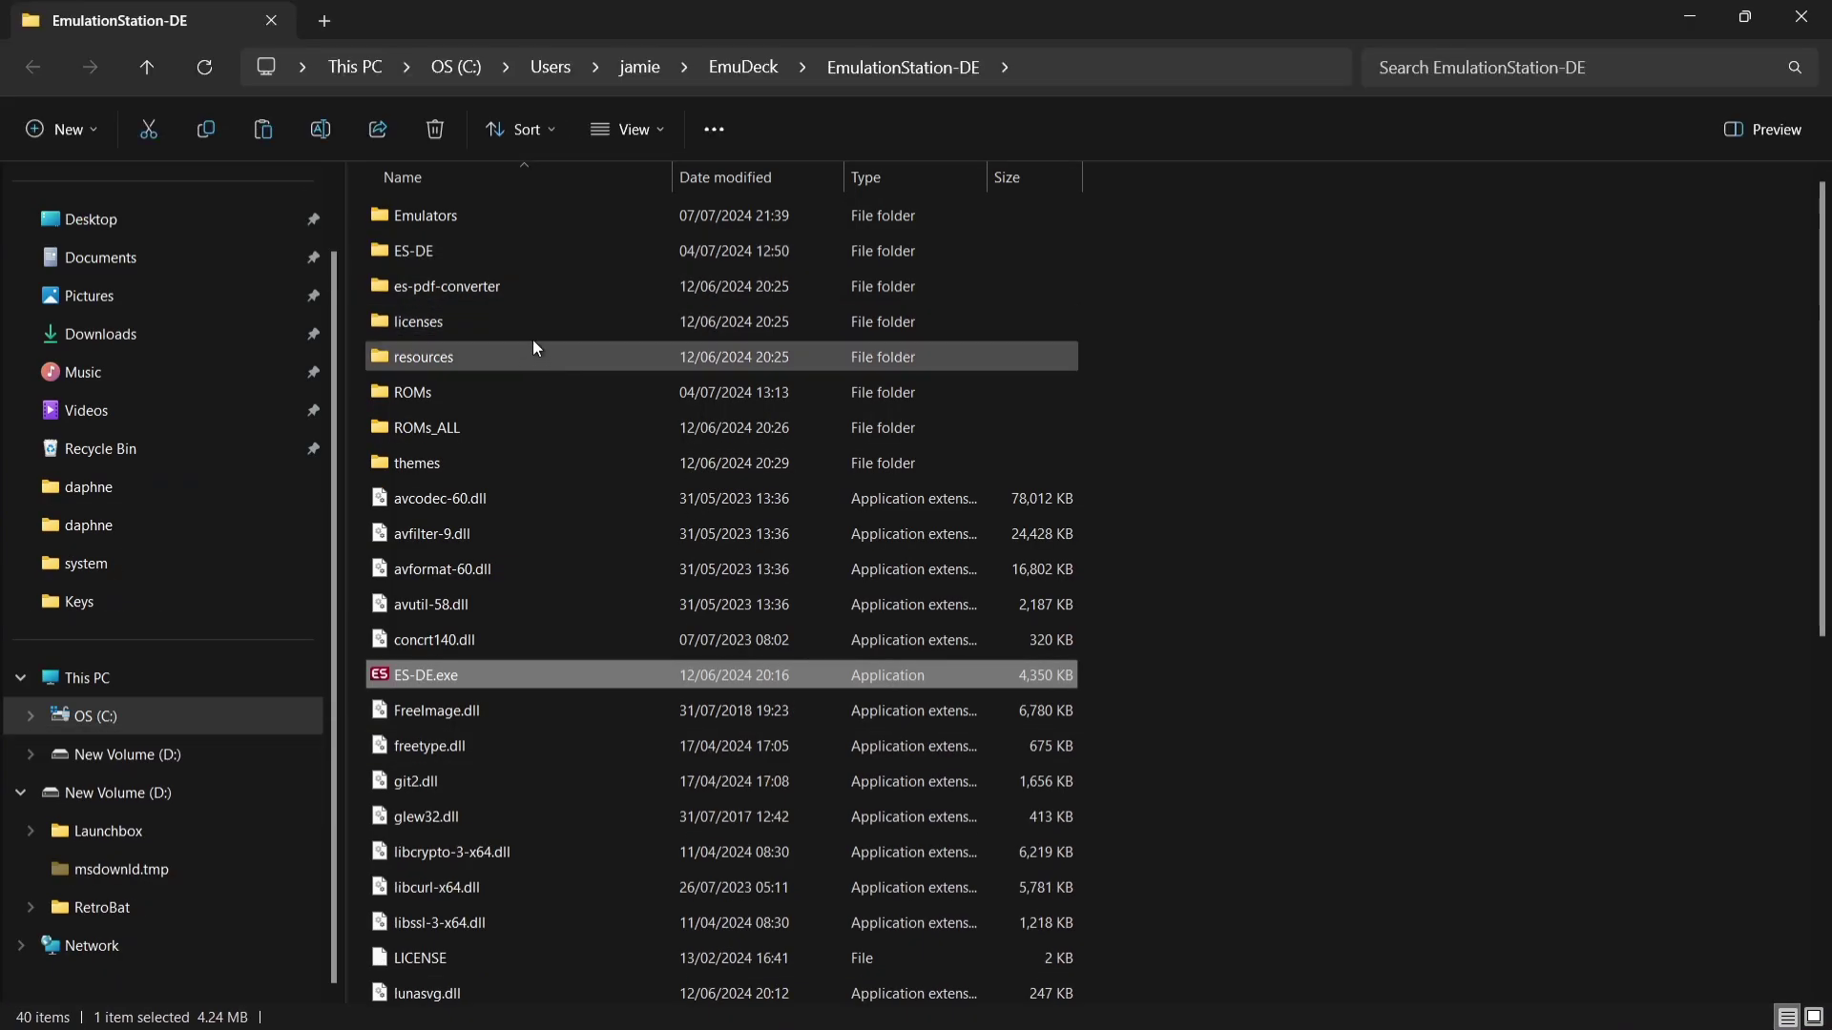
double_click(475, 223)
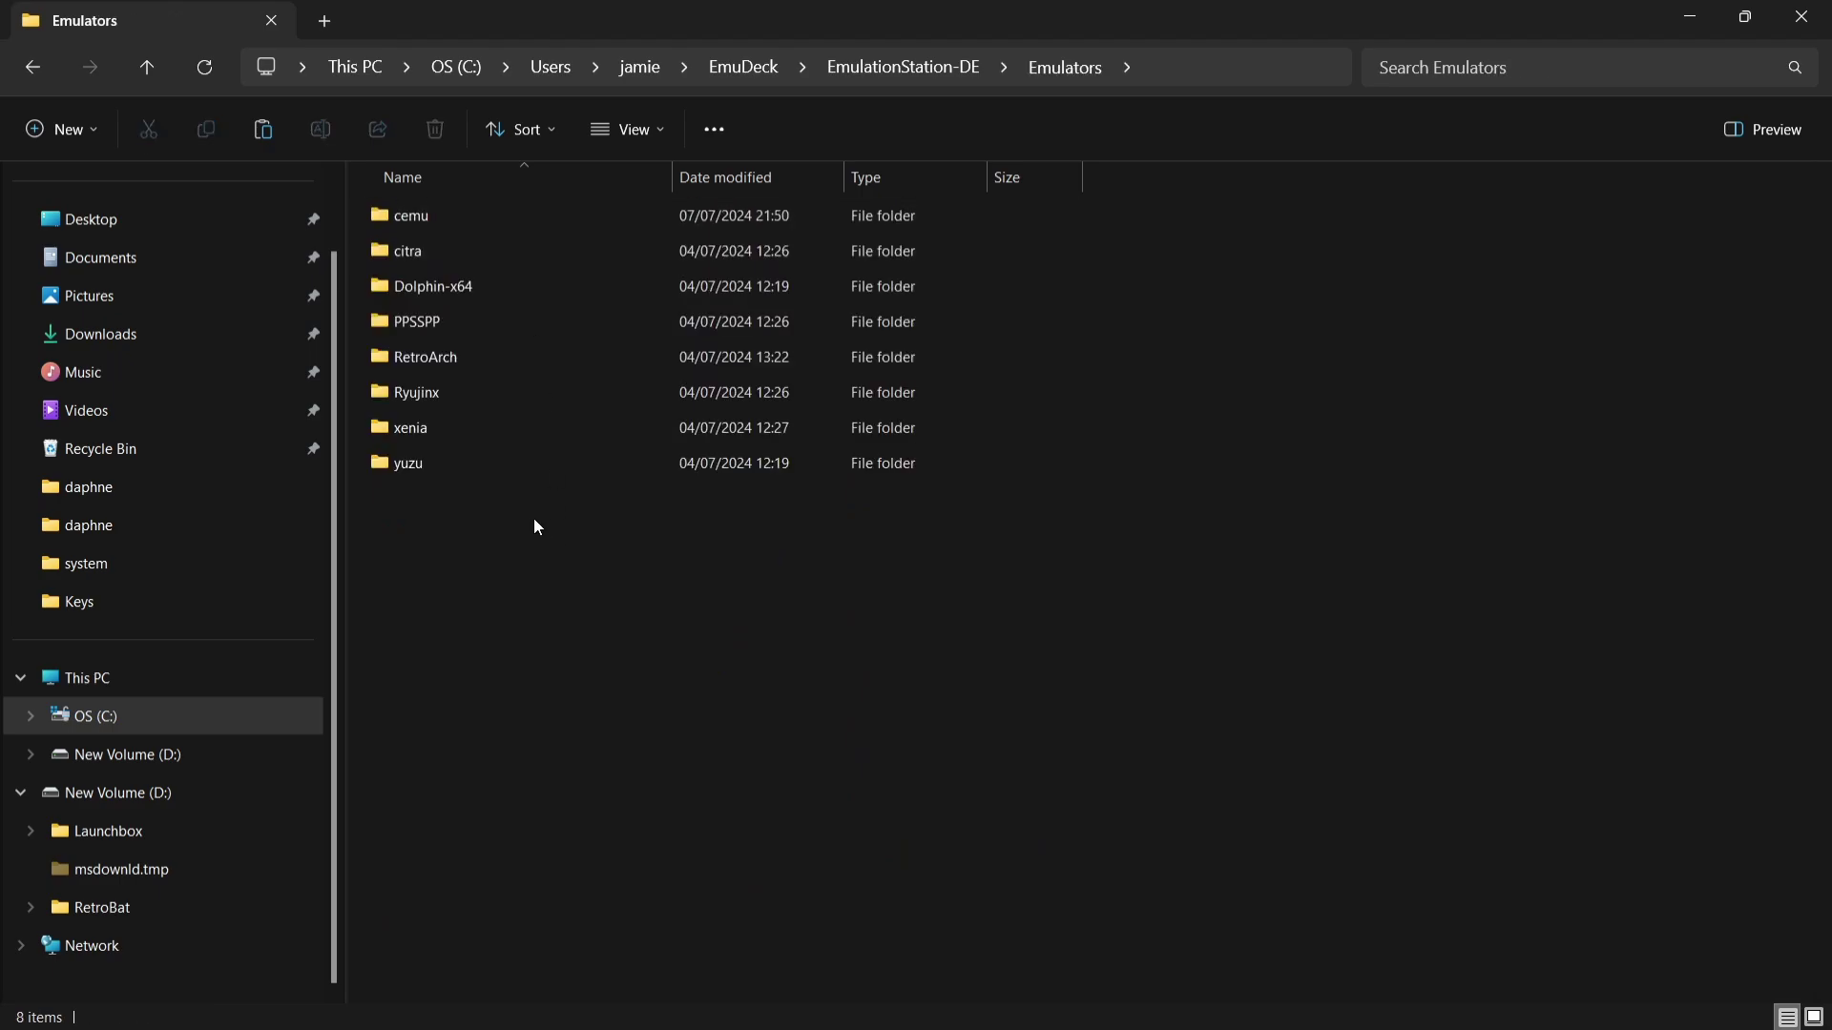
Step: Open the Ryujinx folder and restore Explorer to a smaller window
double_click(460, 401)
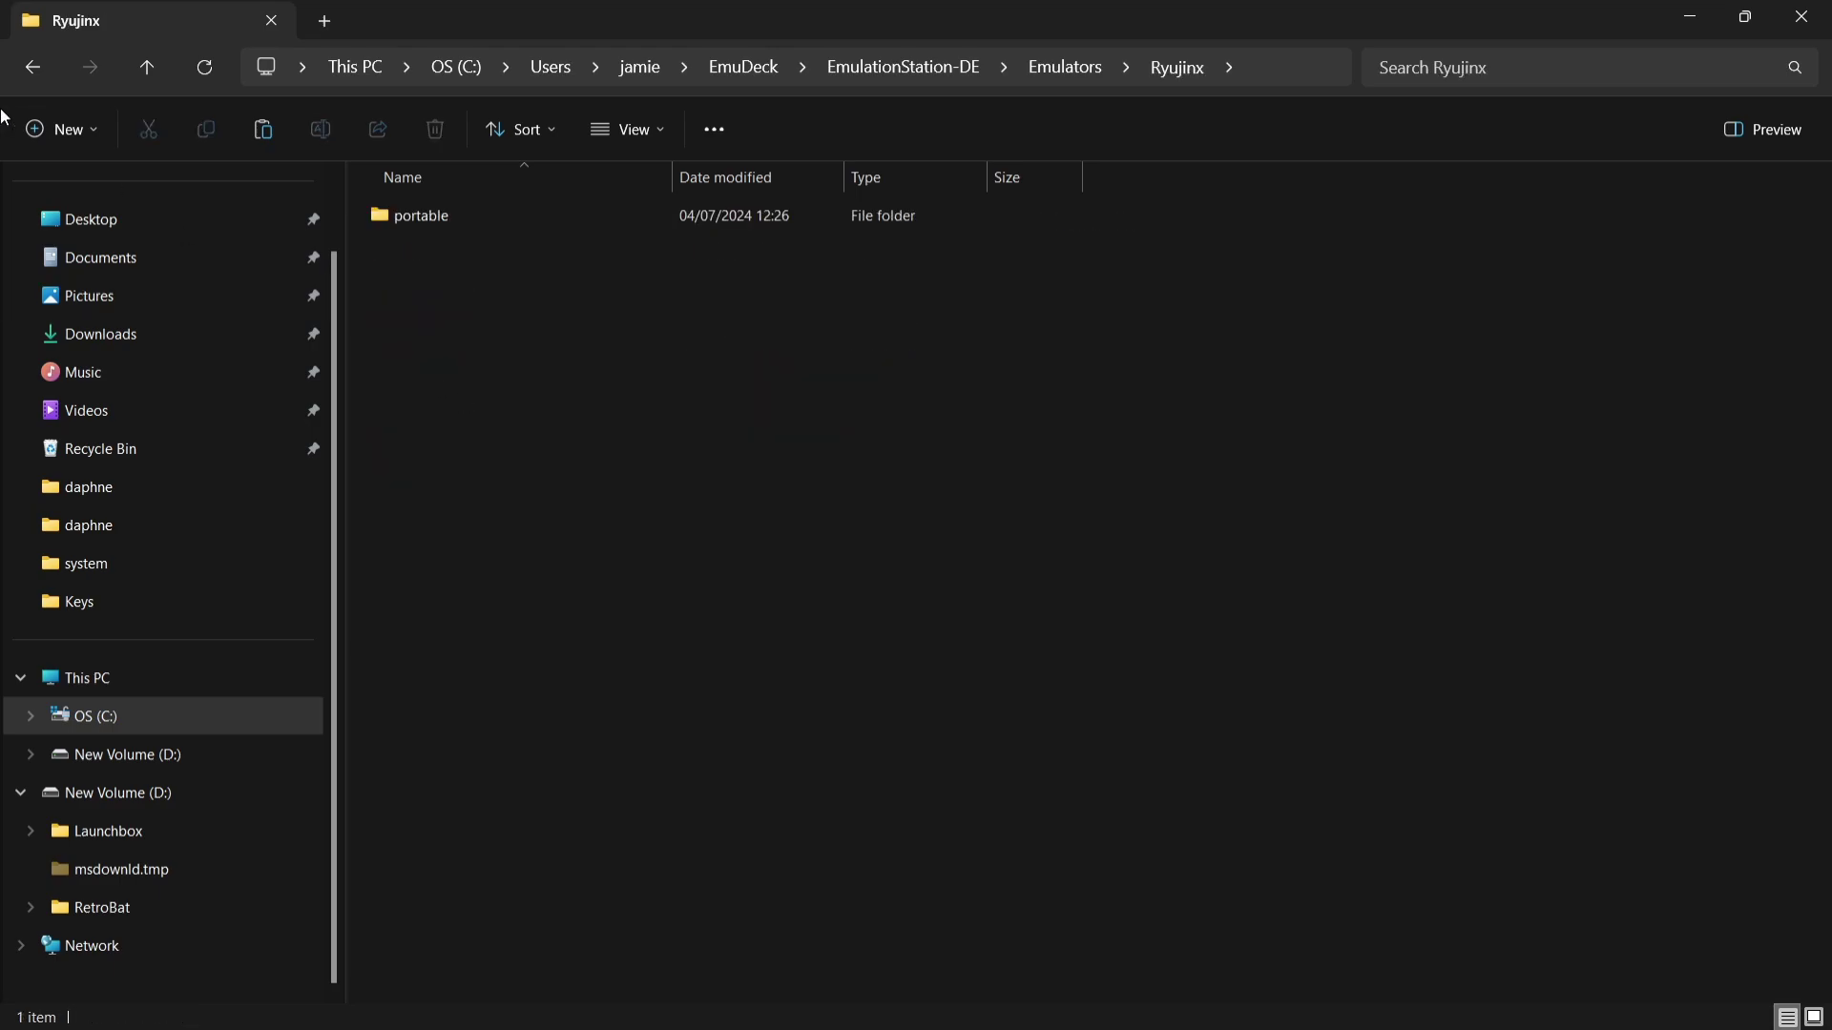
left_click(33, 67)
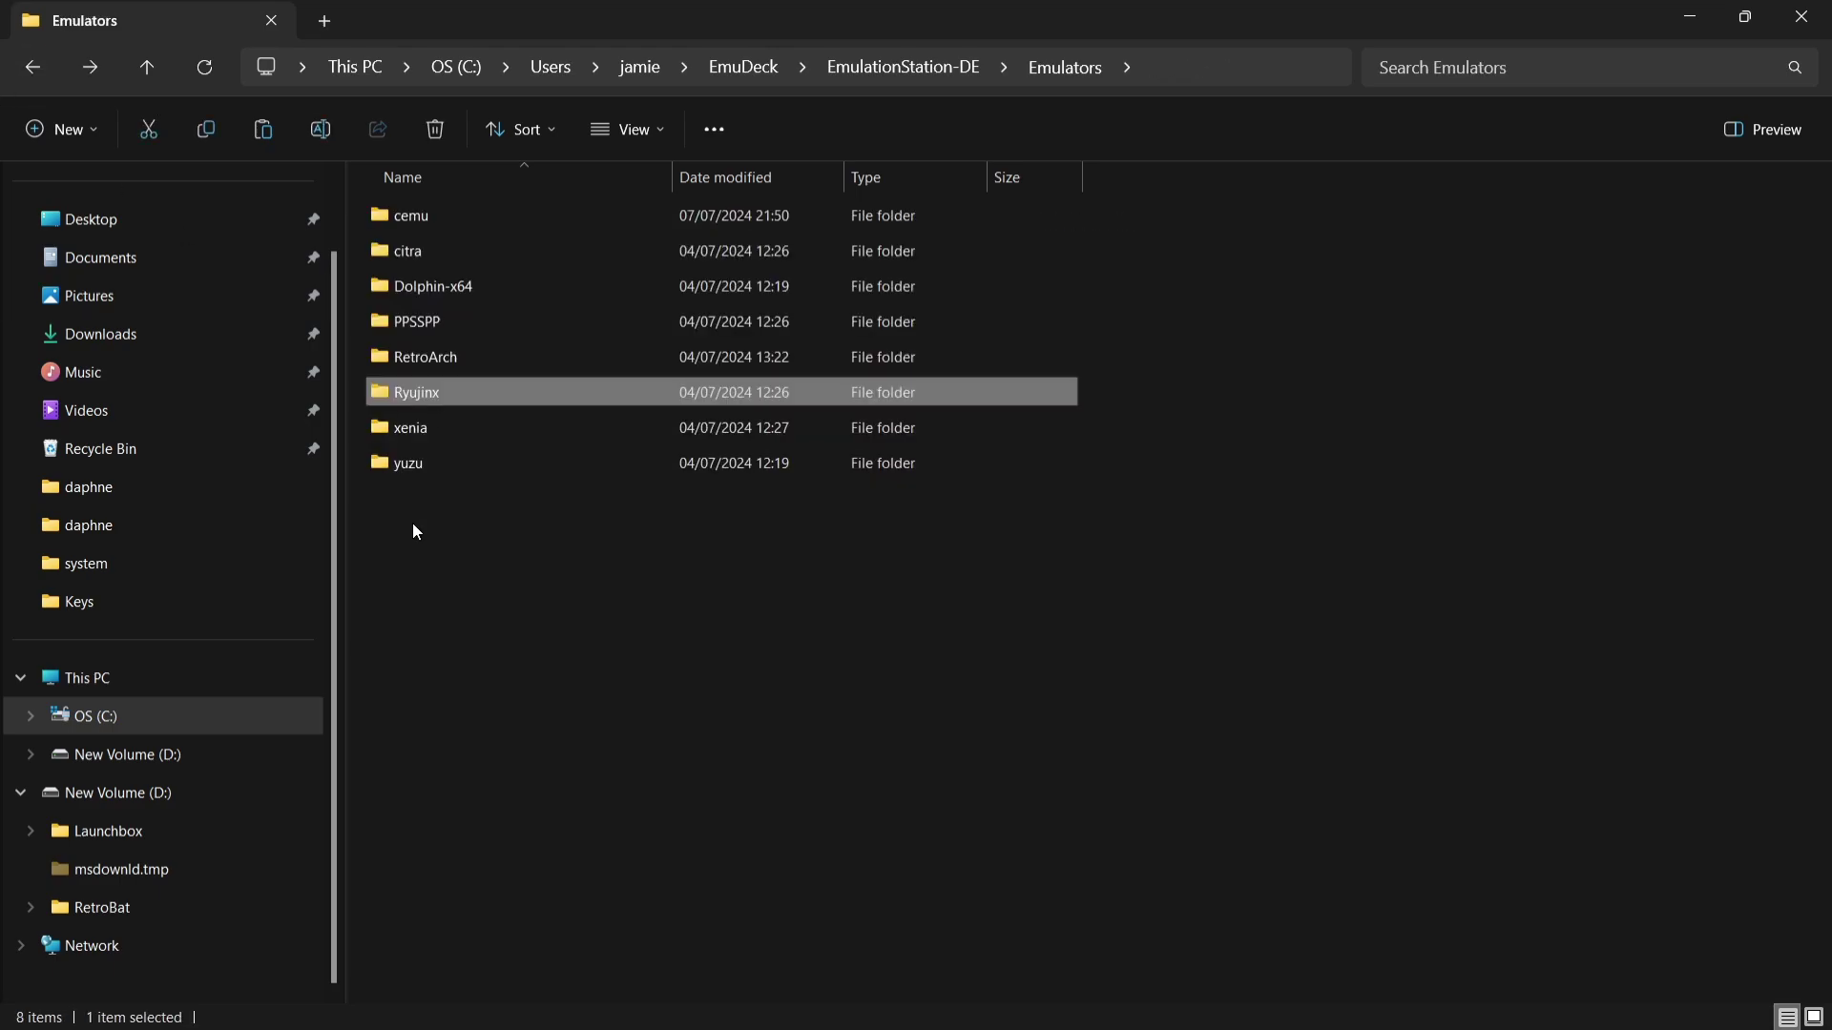
double_click(462, 391)
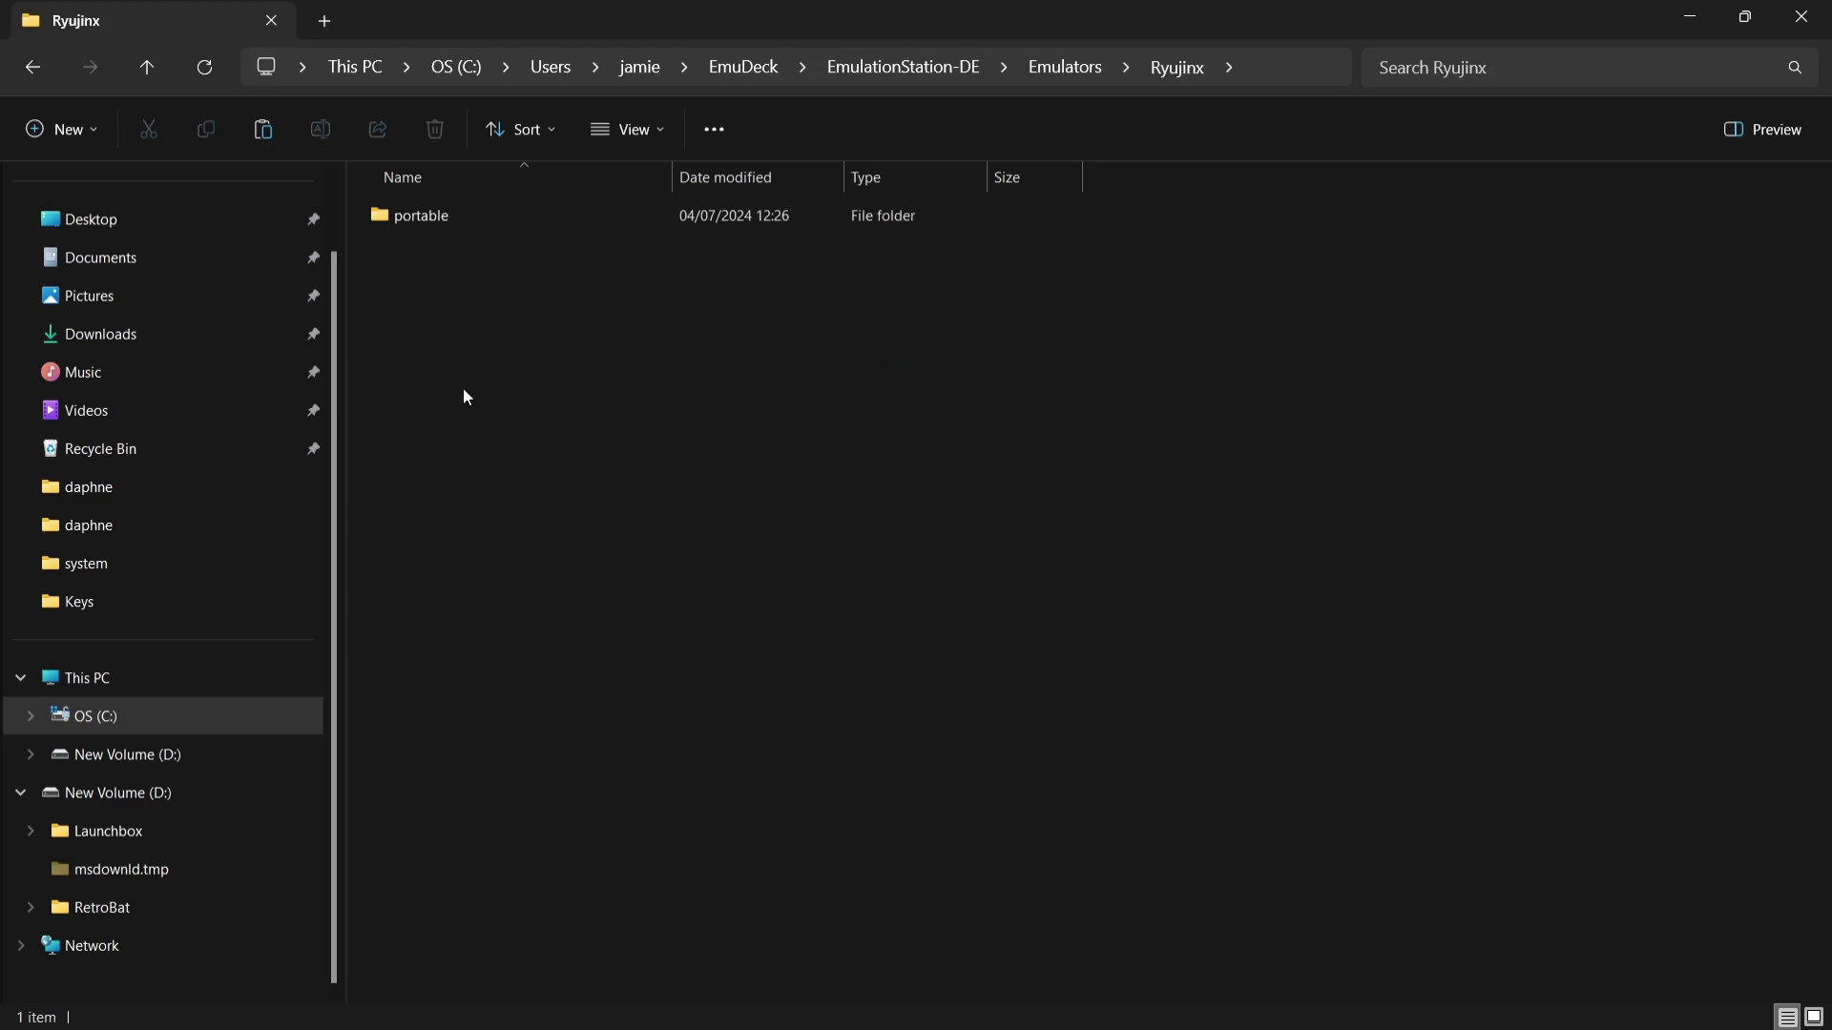
double_click(654, 8)
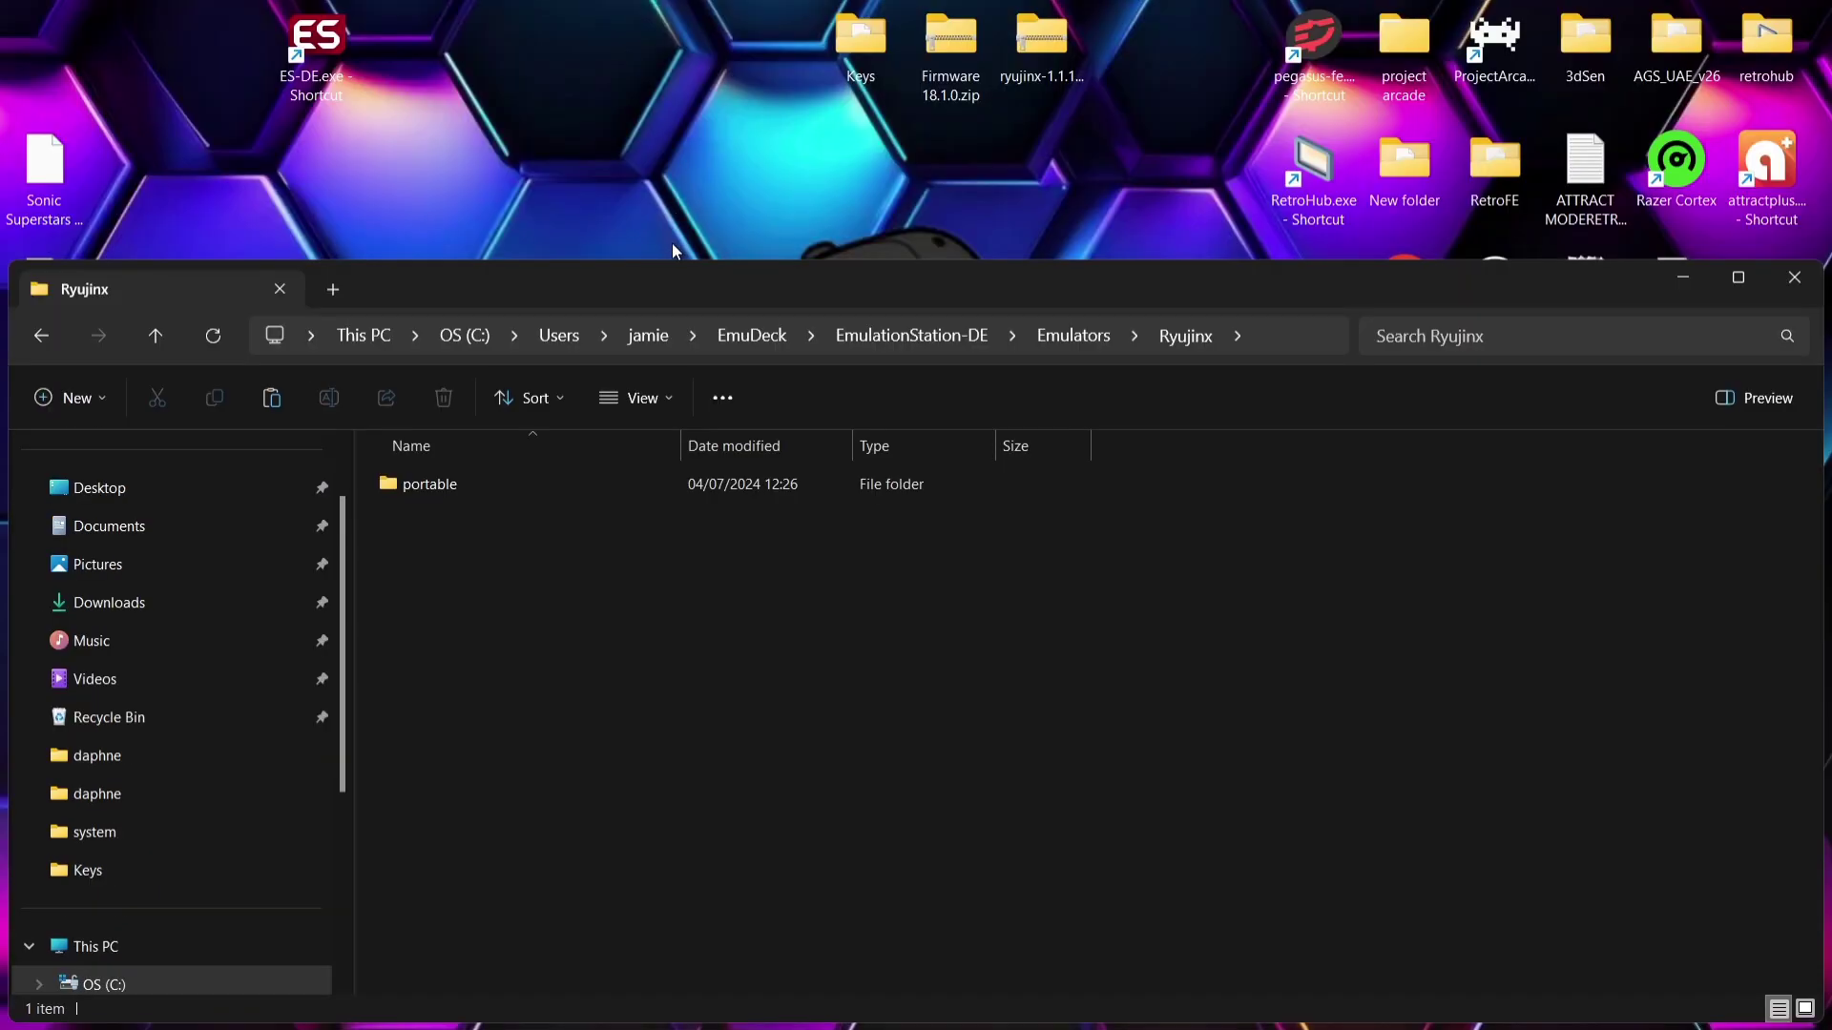
Step: Open the ryujinx zip's publish folder in a window beside the Ryujinx folder
double_click(1056, 37)
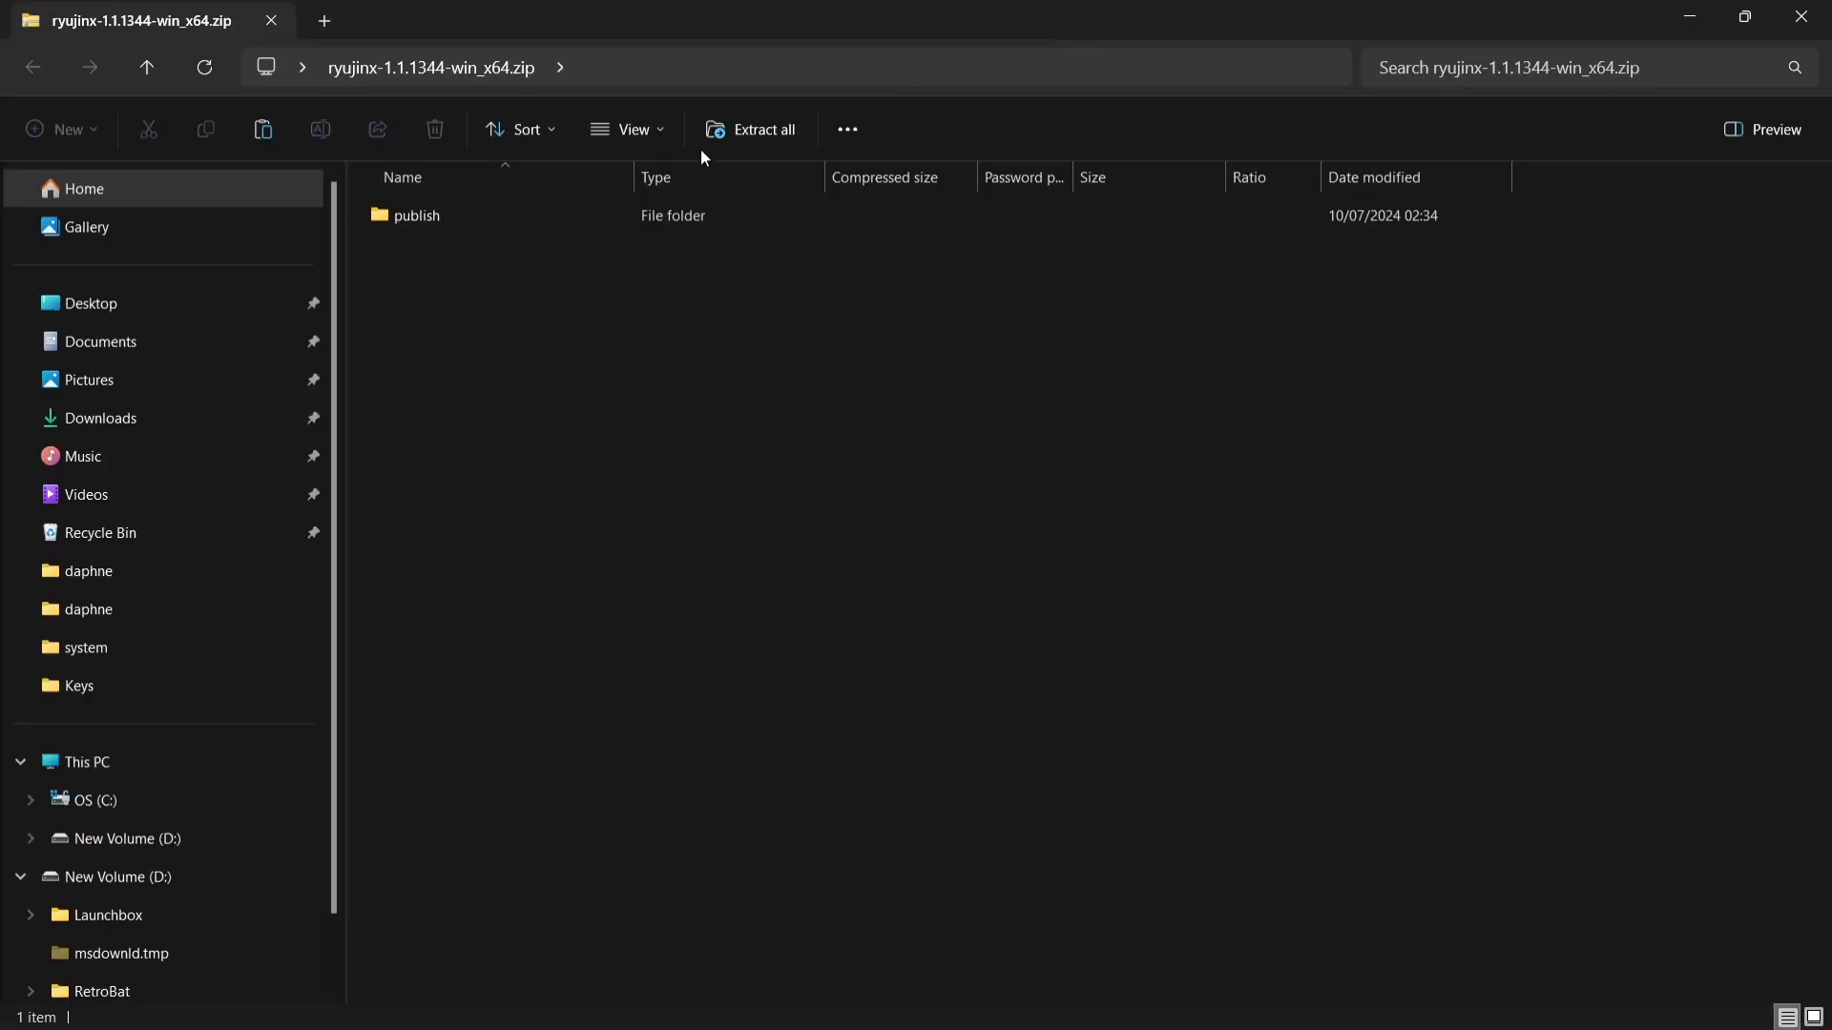
double_click(535, 223)
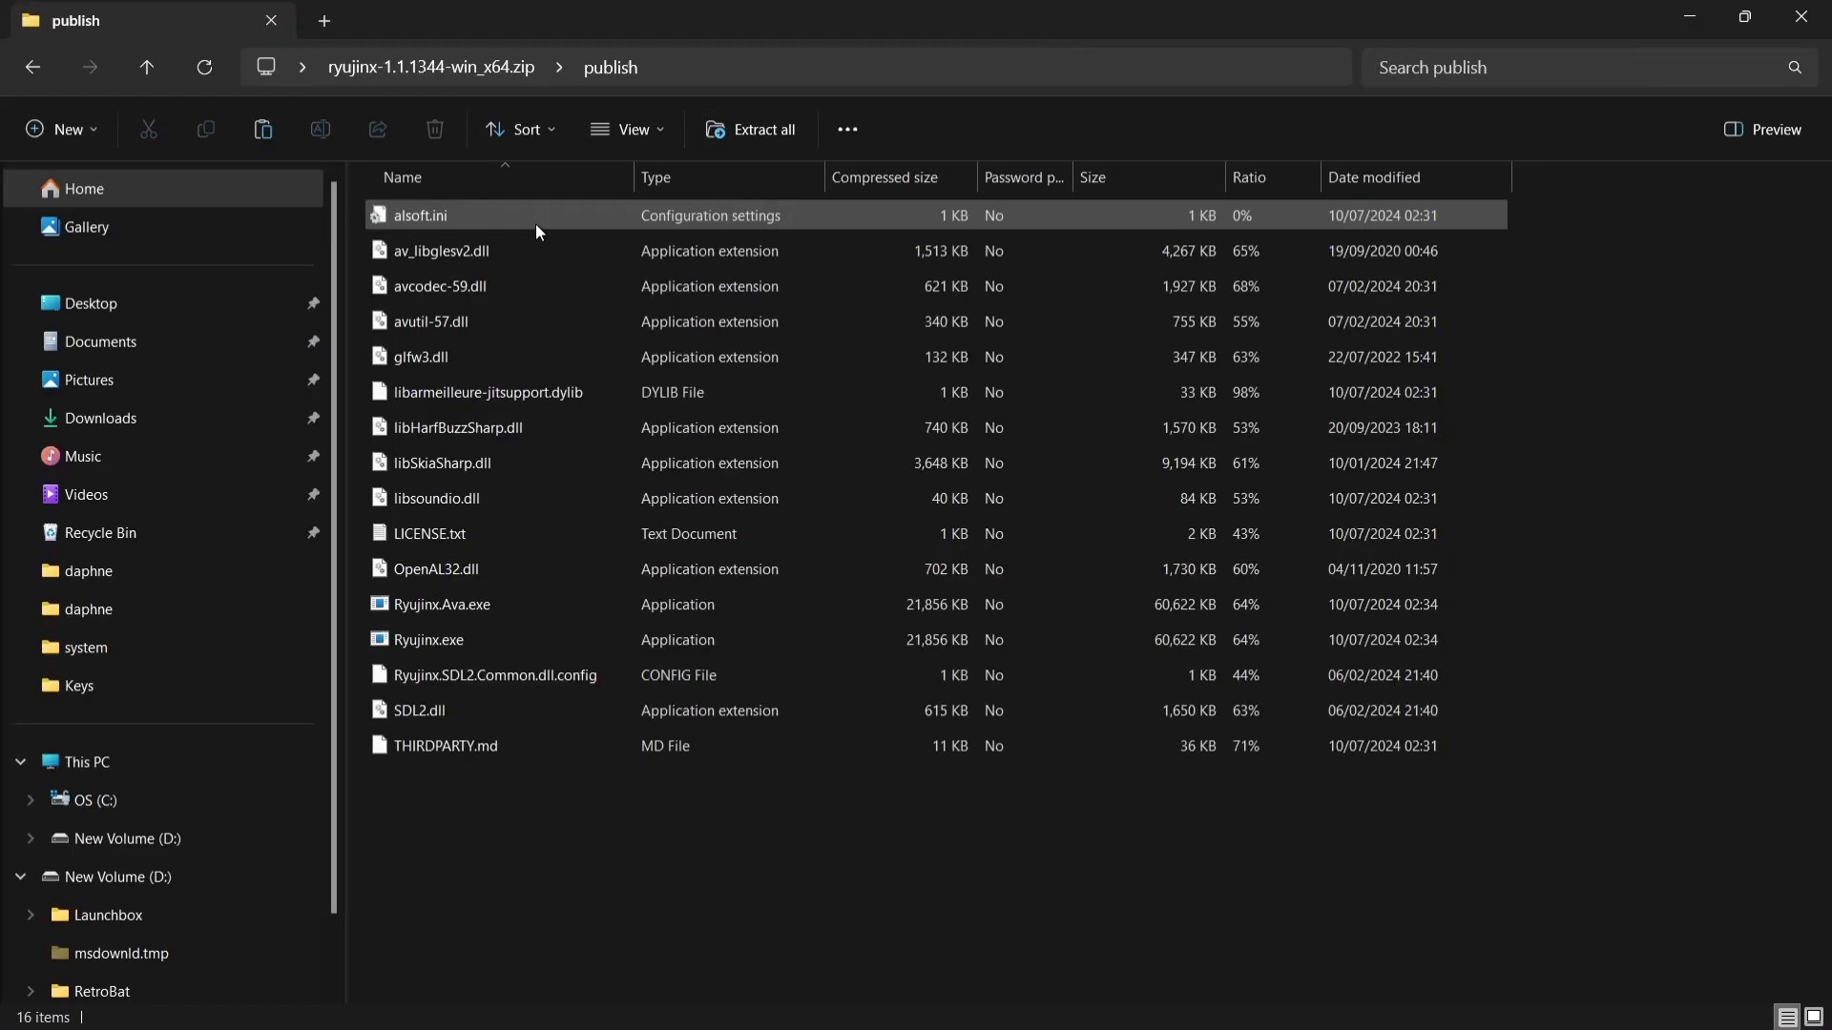
left_click_drag(631, 13, 1486, 72)
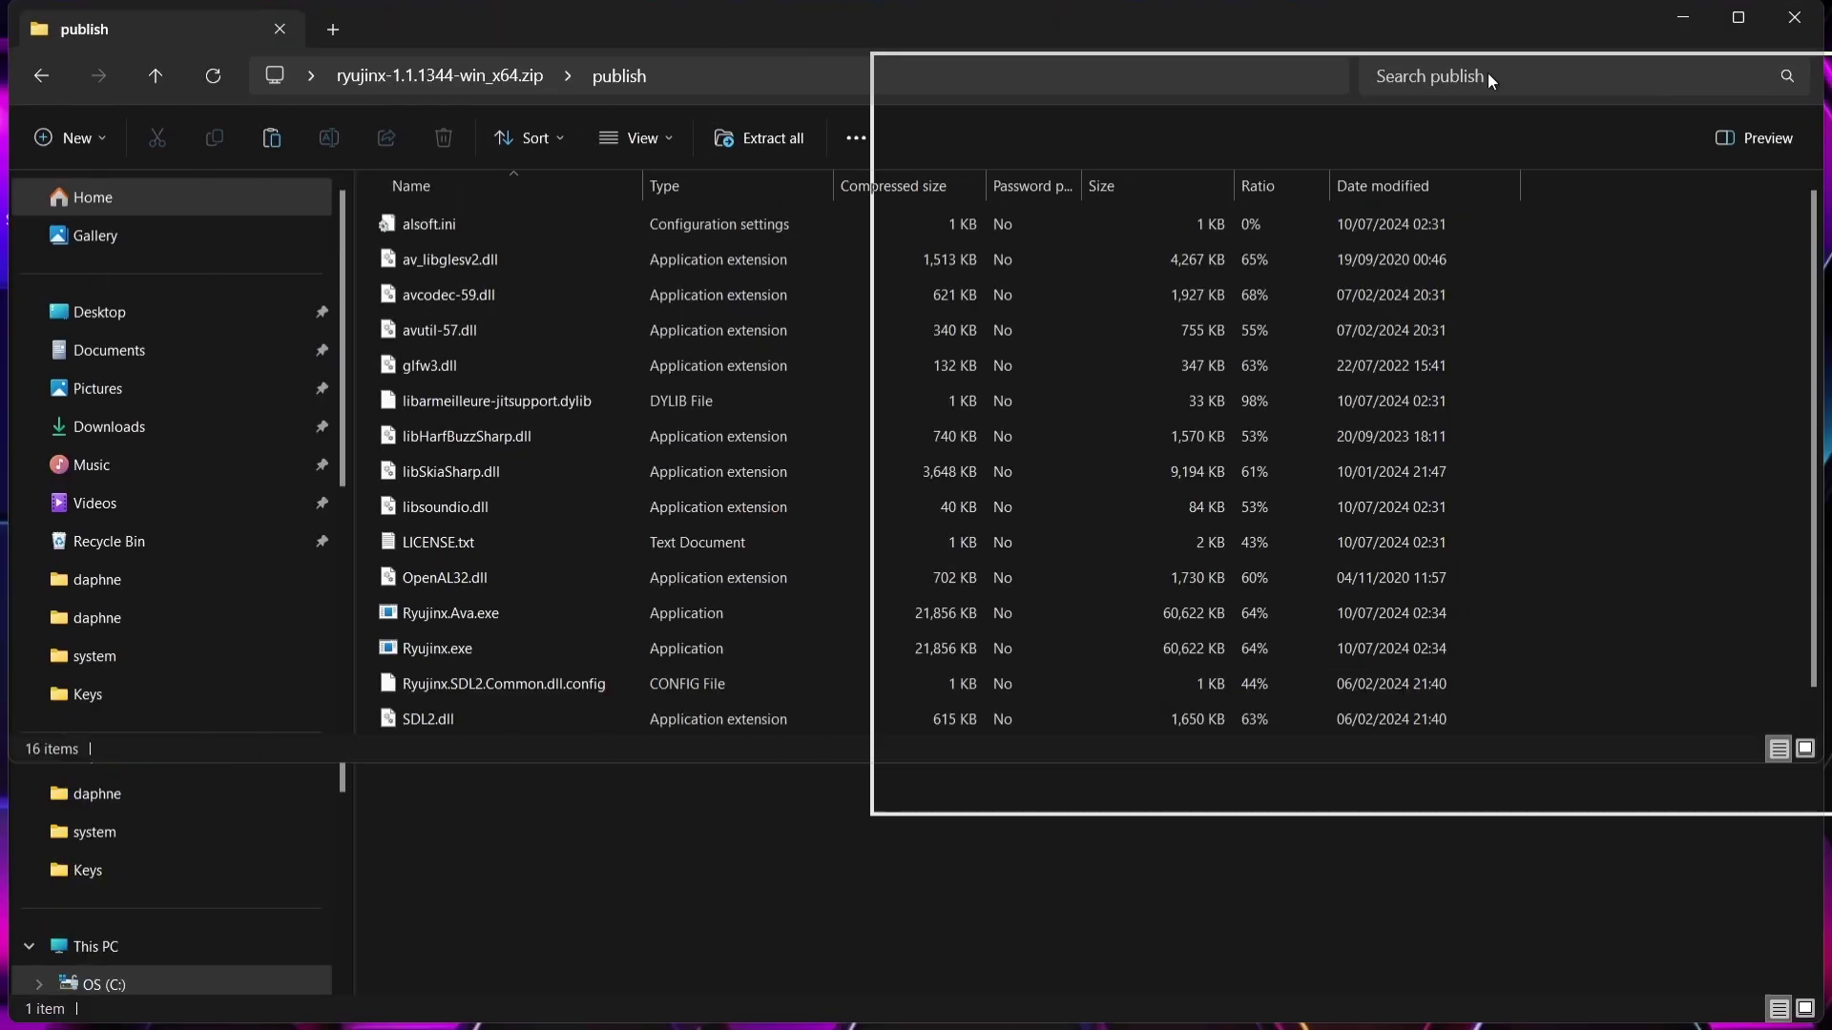
Step: Copy all 16 publish files into the Emulators\Ryujinx folder
left_click(1354, 544)
key("ctrl+a")
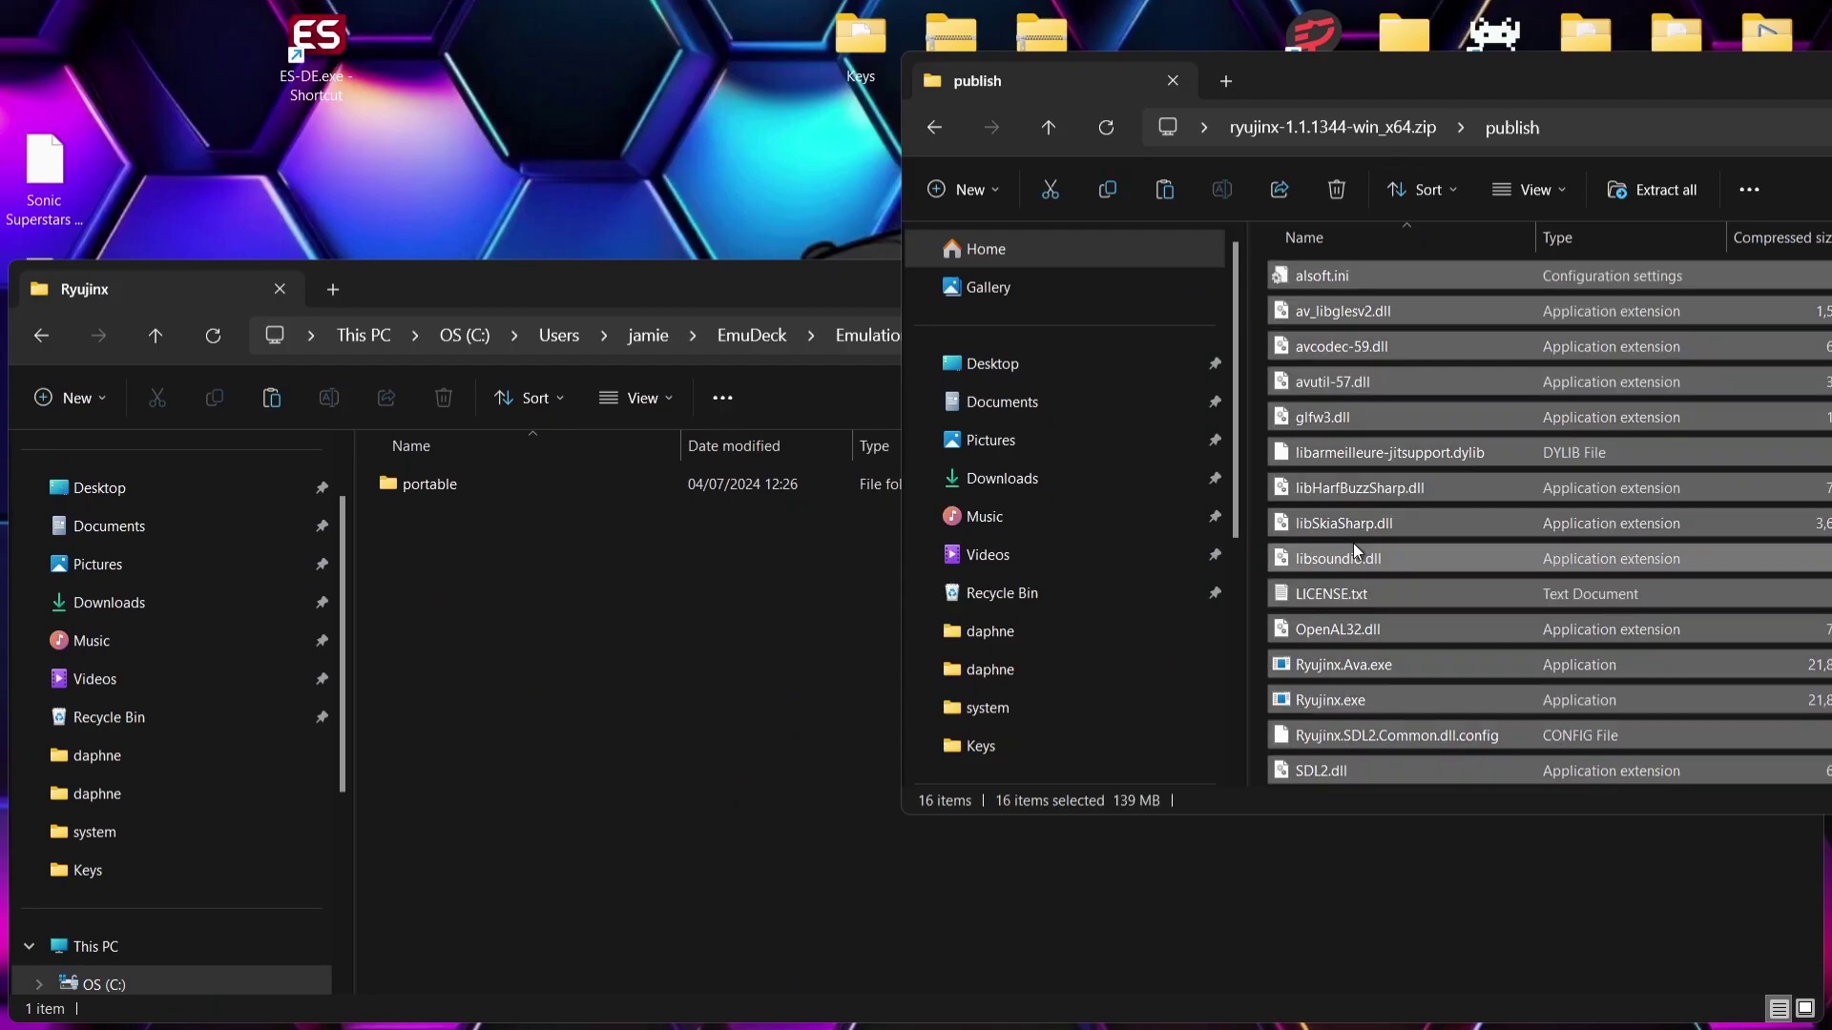
left_click_drag(1337, 553, 691, 650)
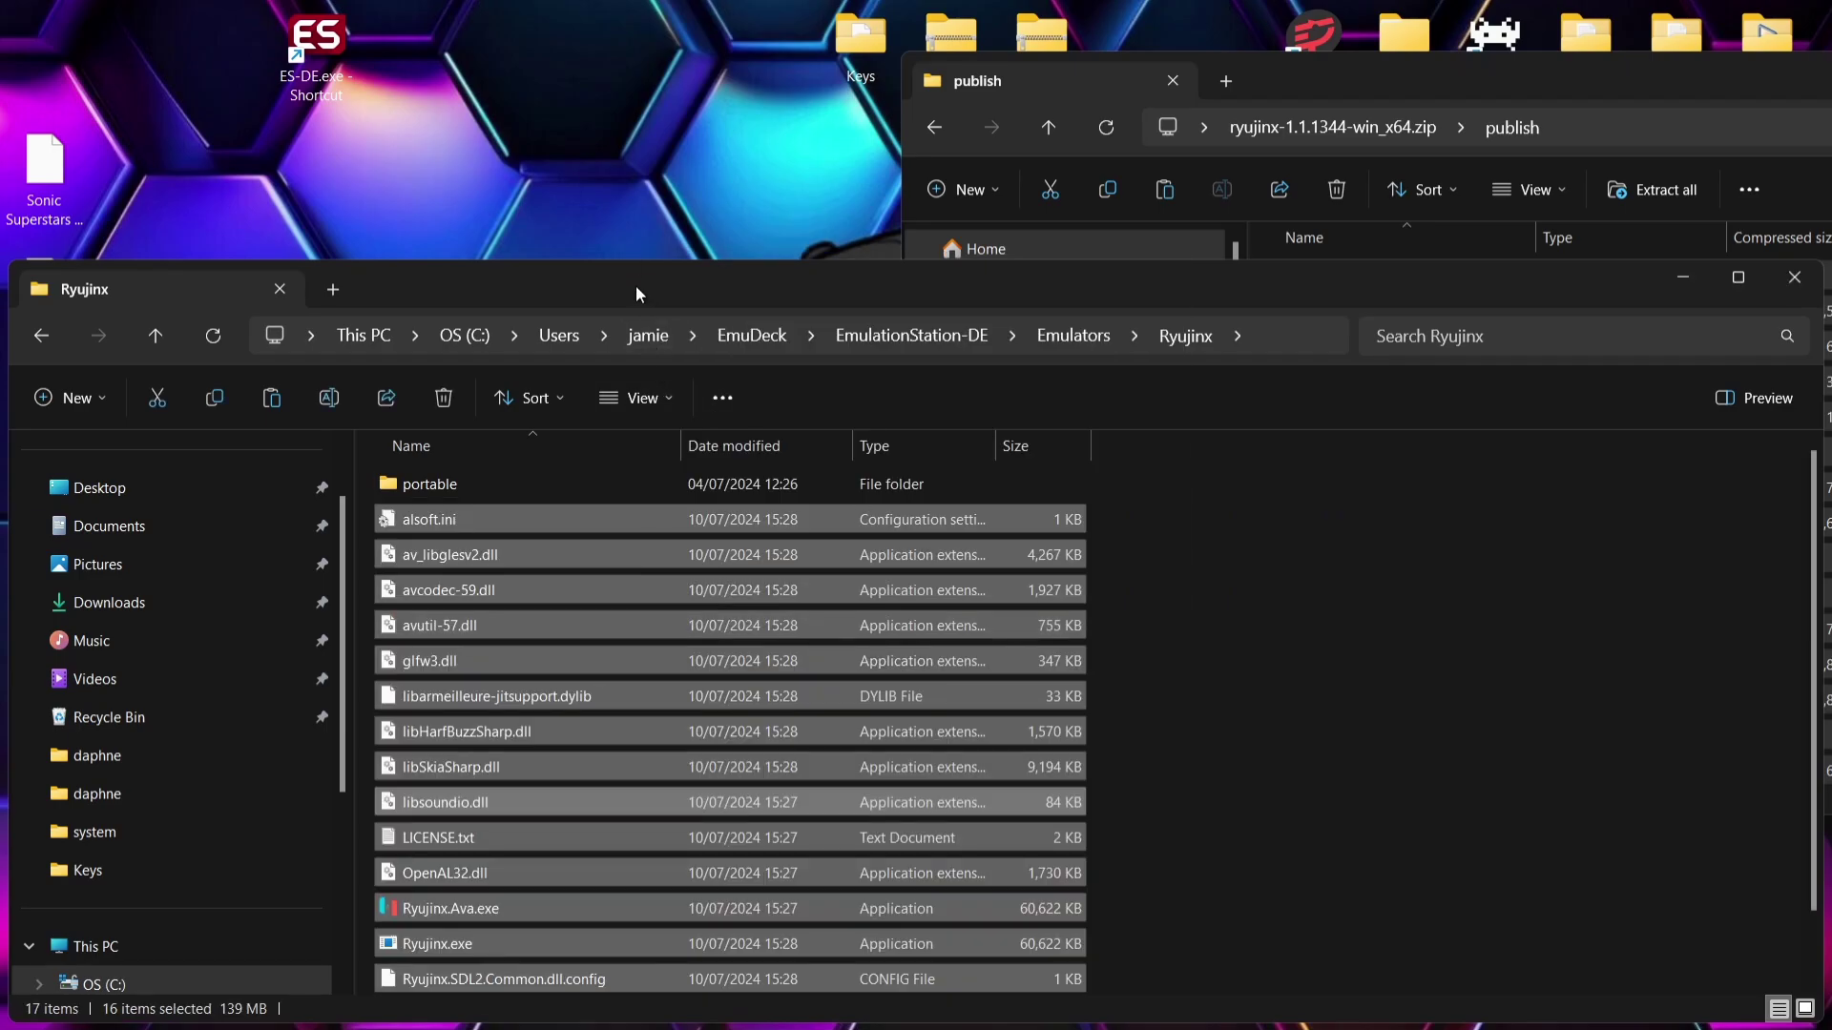
left_click_drag(638, 286, 996, 106)
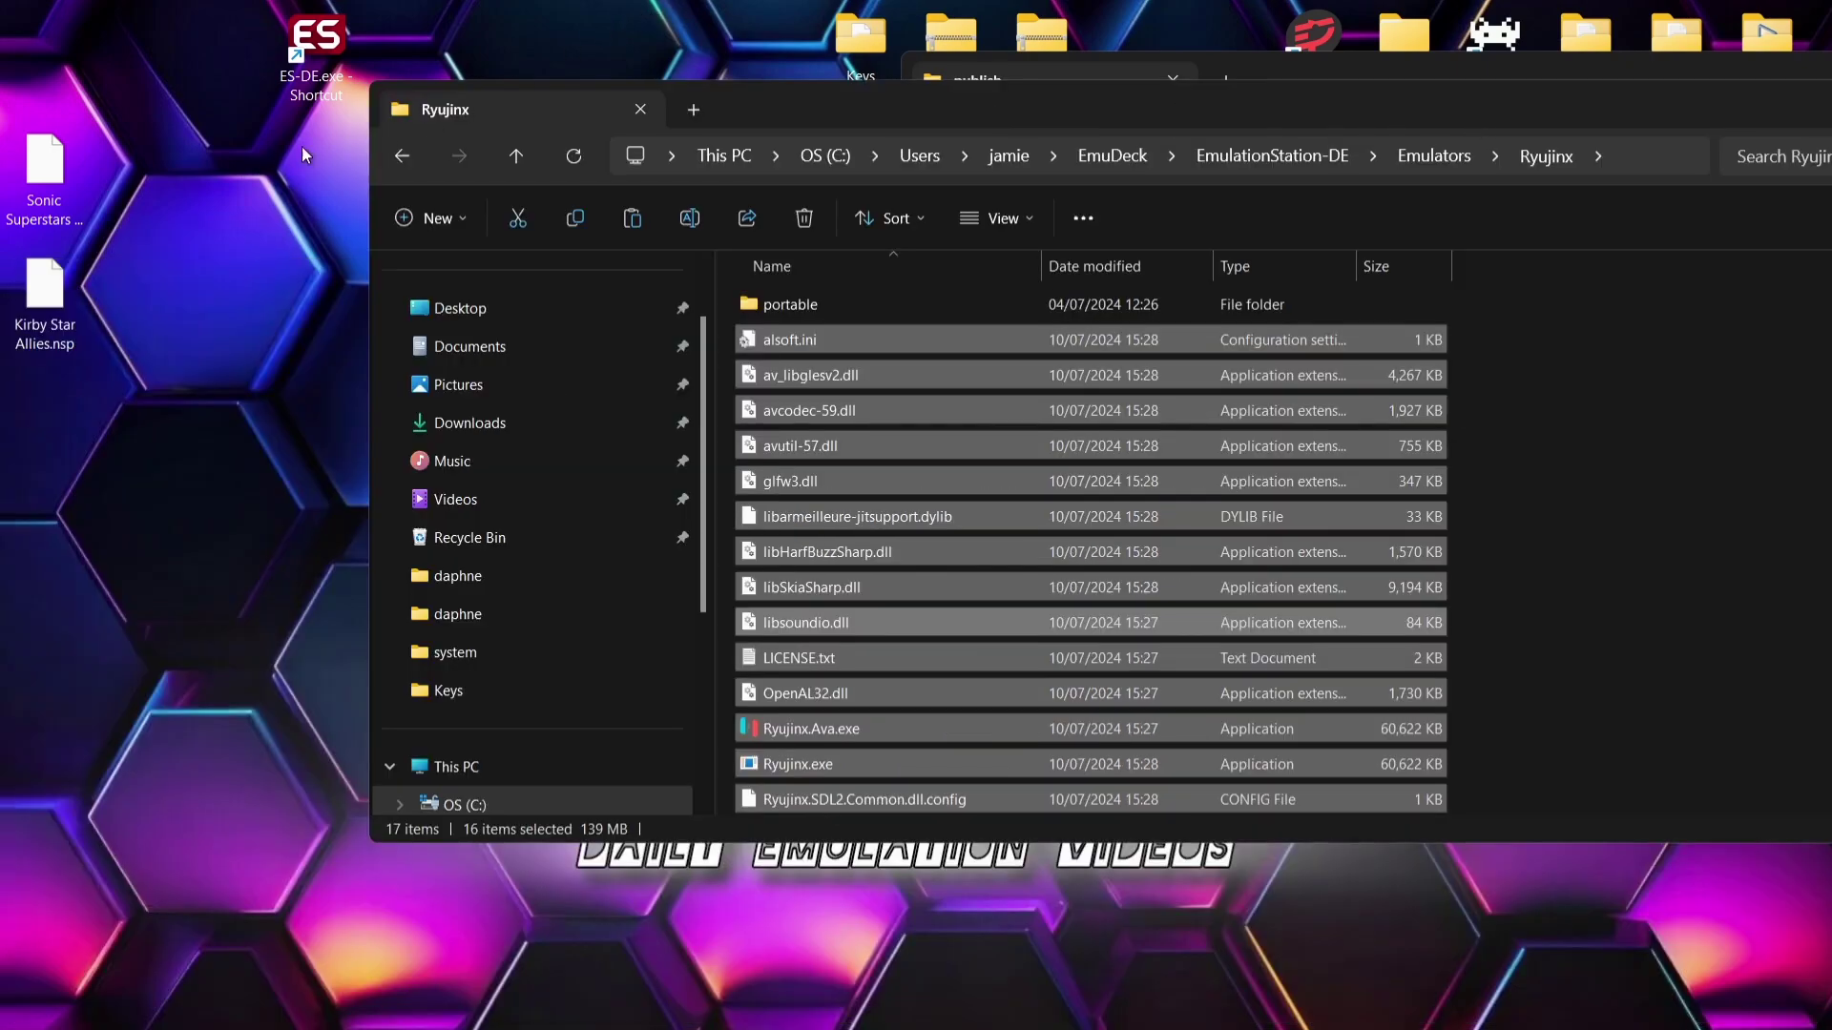
left_click_drag(1050, 92, 902, 198)
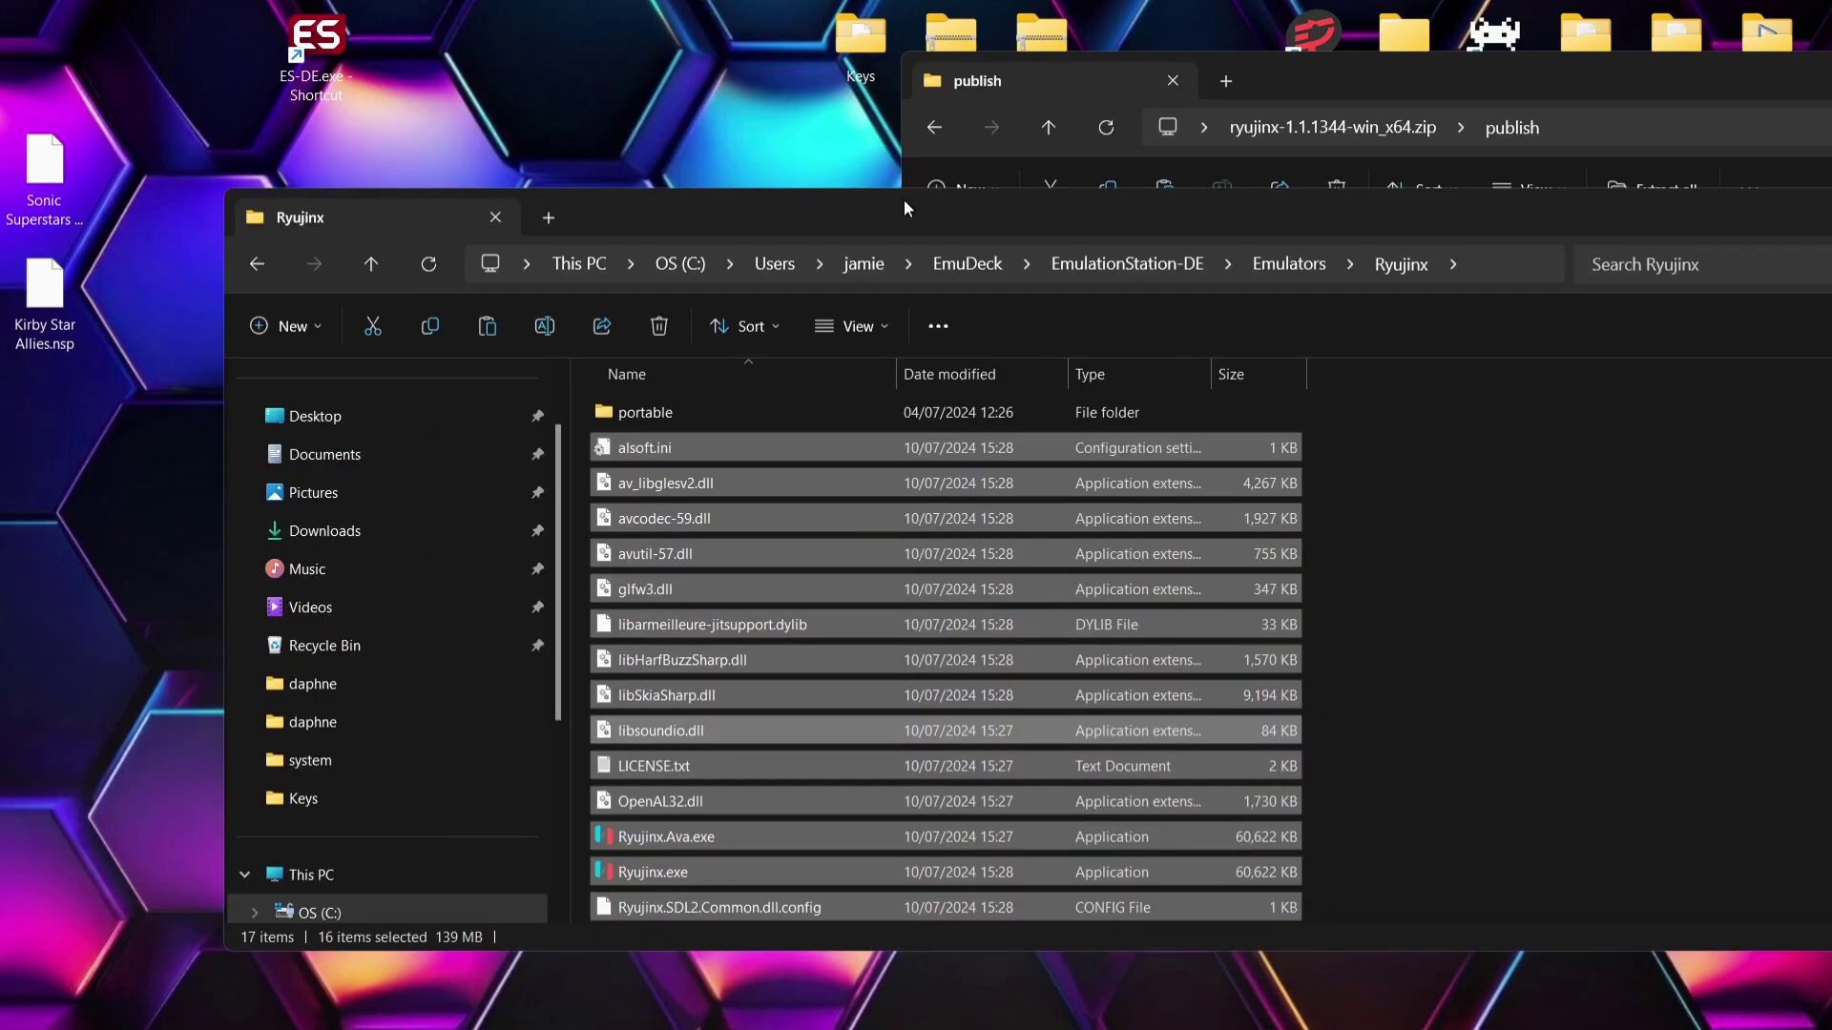
Step: Move prod.keys and title.keys from the Keys folder into Ryujinx and close the publish window
double_click(858, 36)
left_click_drag(565, 15, 1828, 221)
left_click_drag(1750, 607, 576, 584)
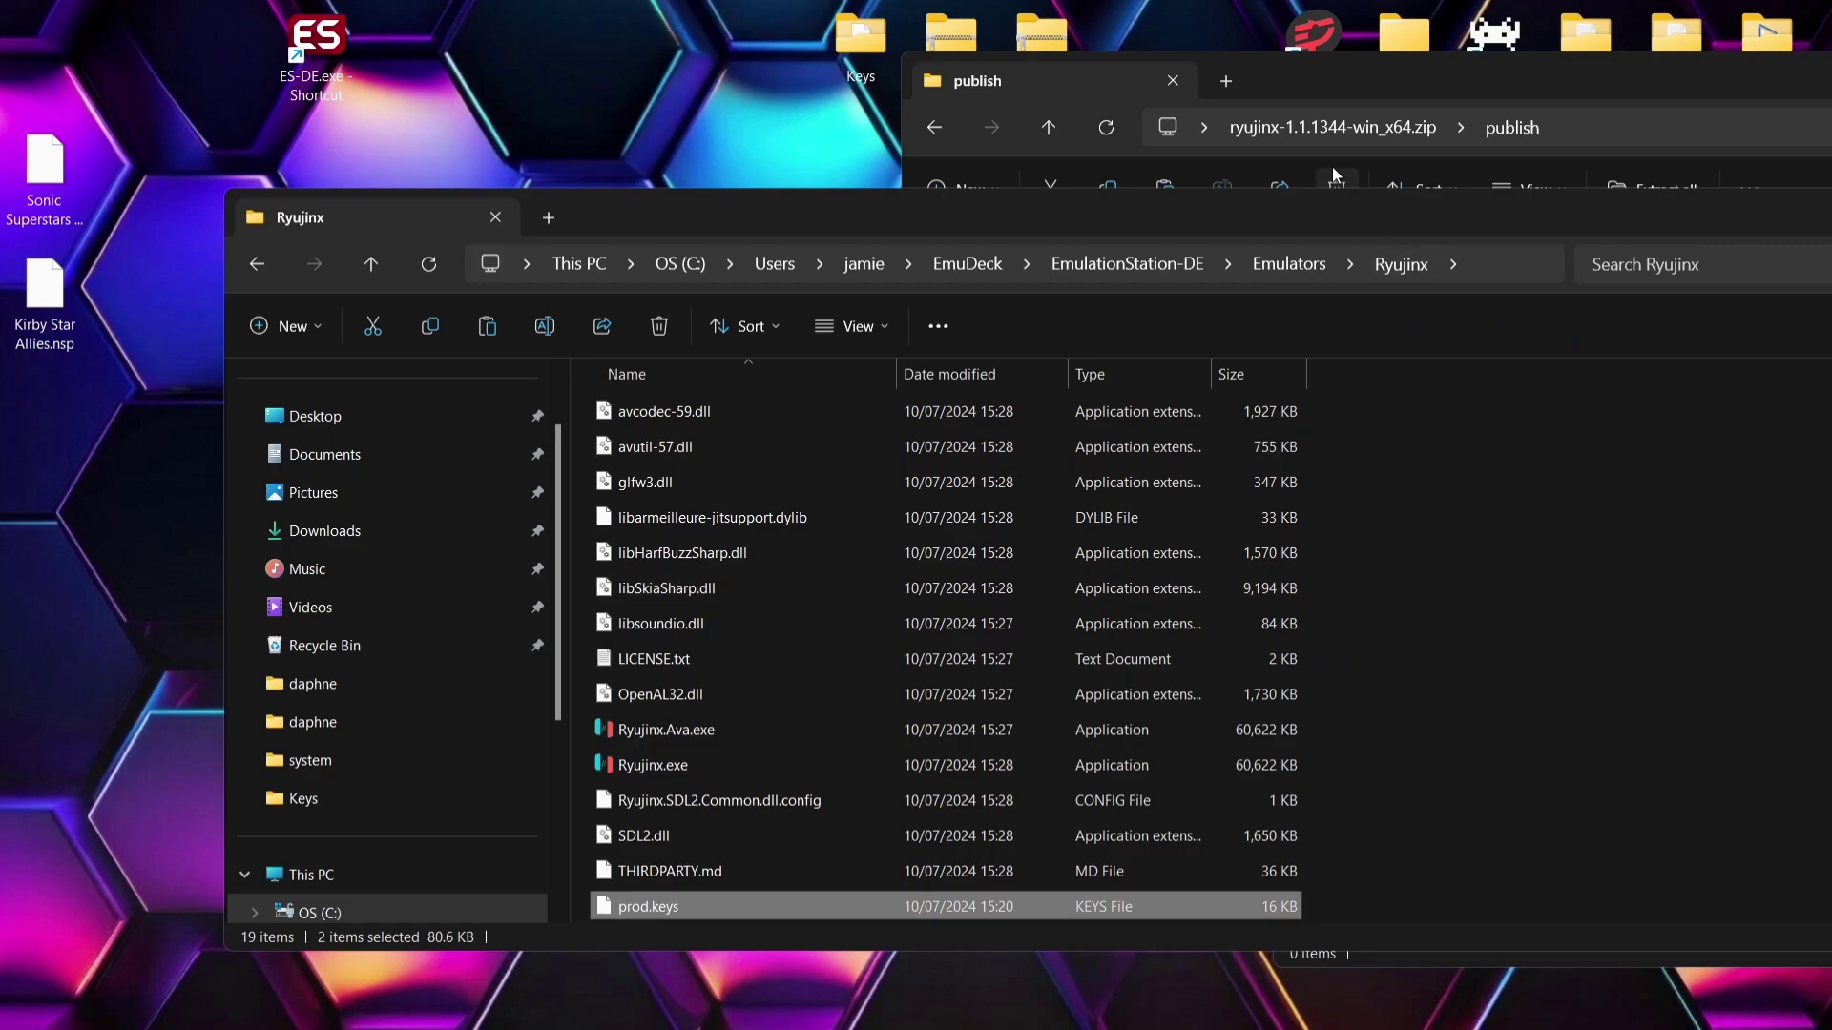
left_click_drag(1348, 97, 153, 134)
left_click(1492, 104)
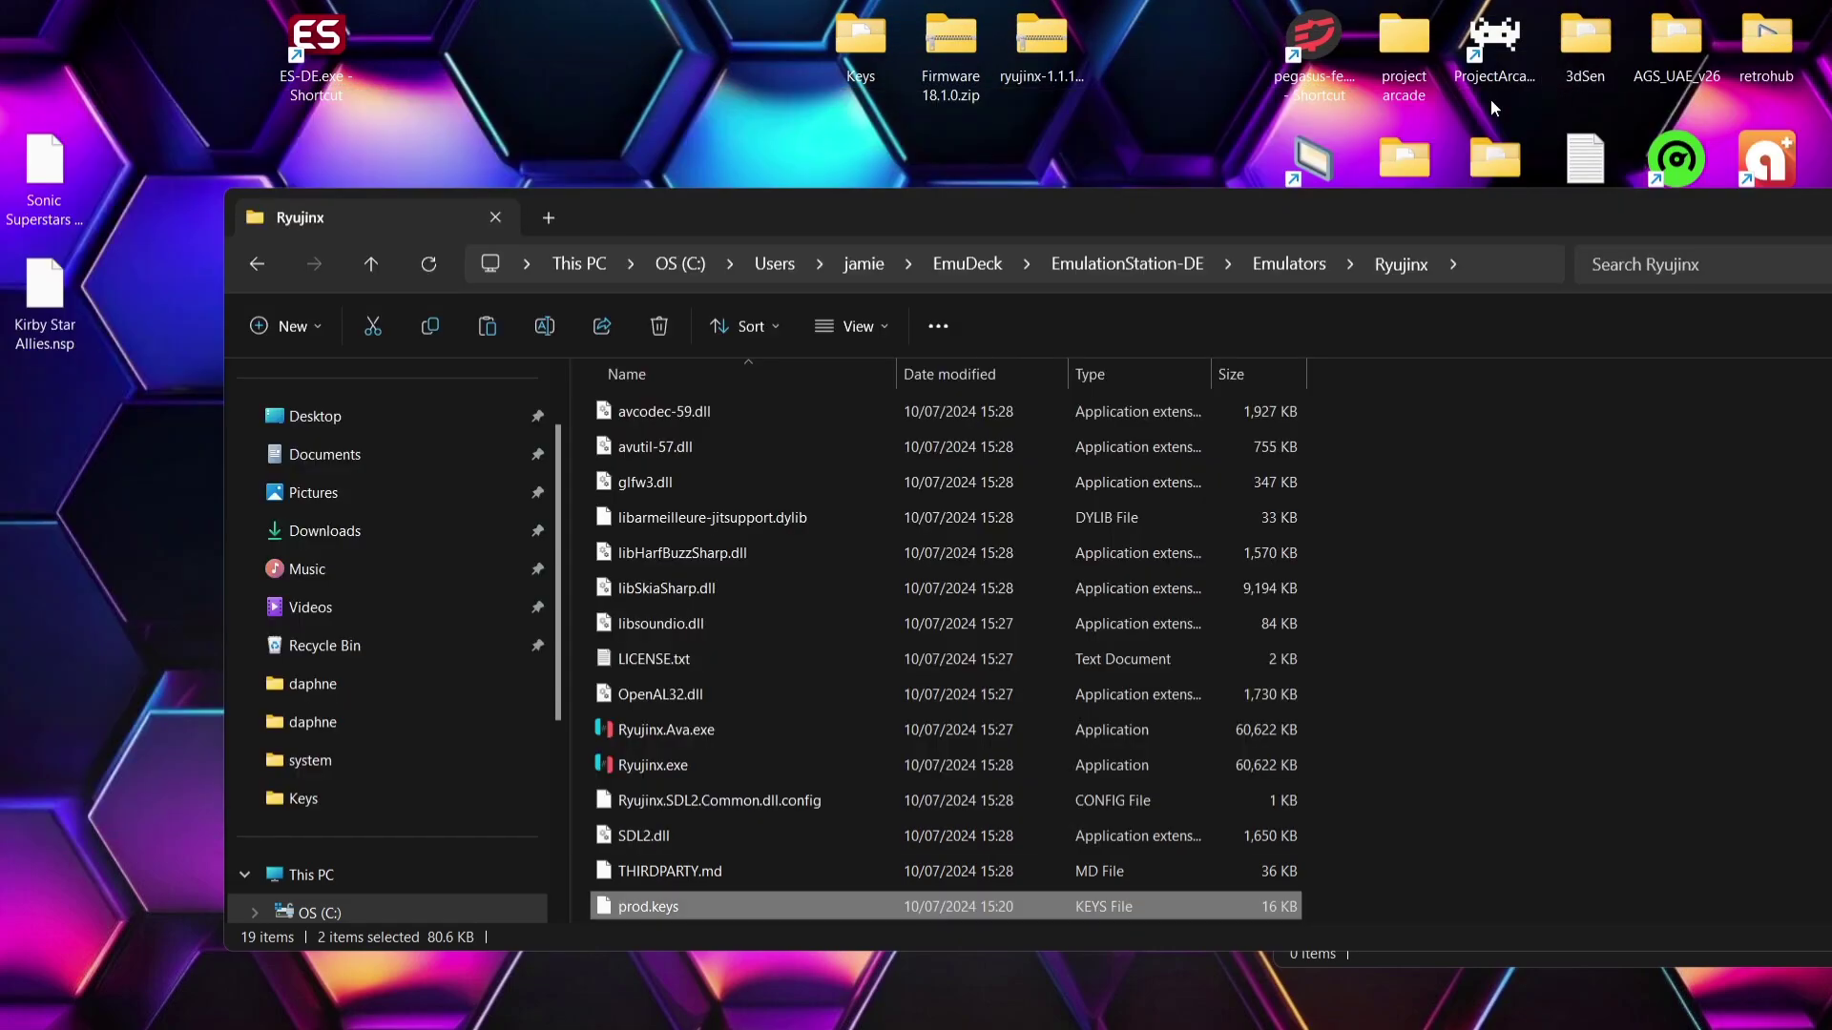
Step: Delete the ryujinx zip and Keys folder from the desktop, then move Firmware 18.1.0.zip into Ryujinx
right_click(1053, 44)
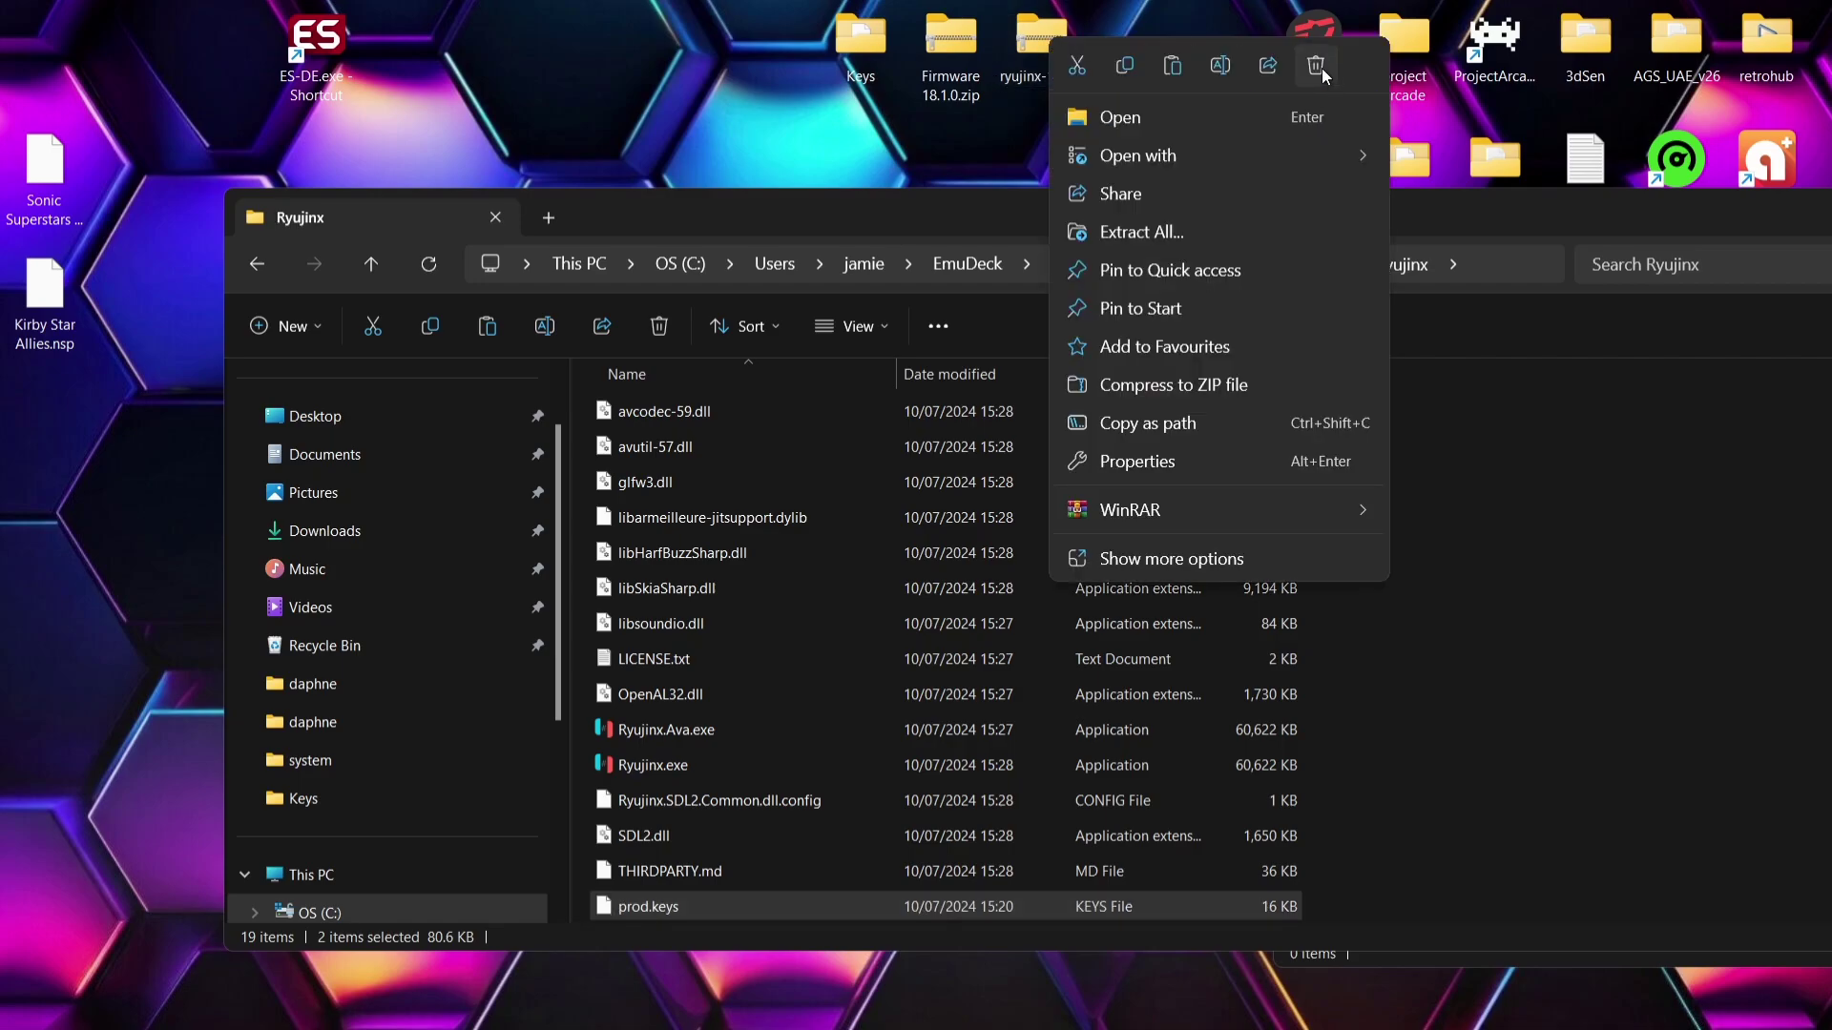
left_click(1321, 69)
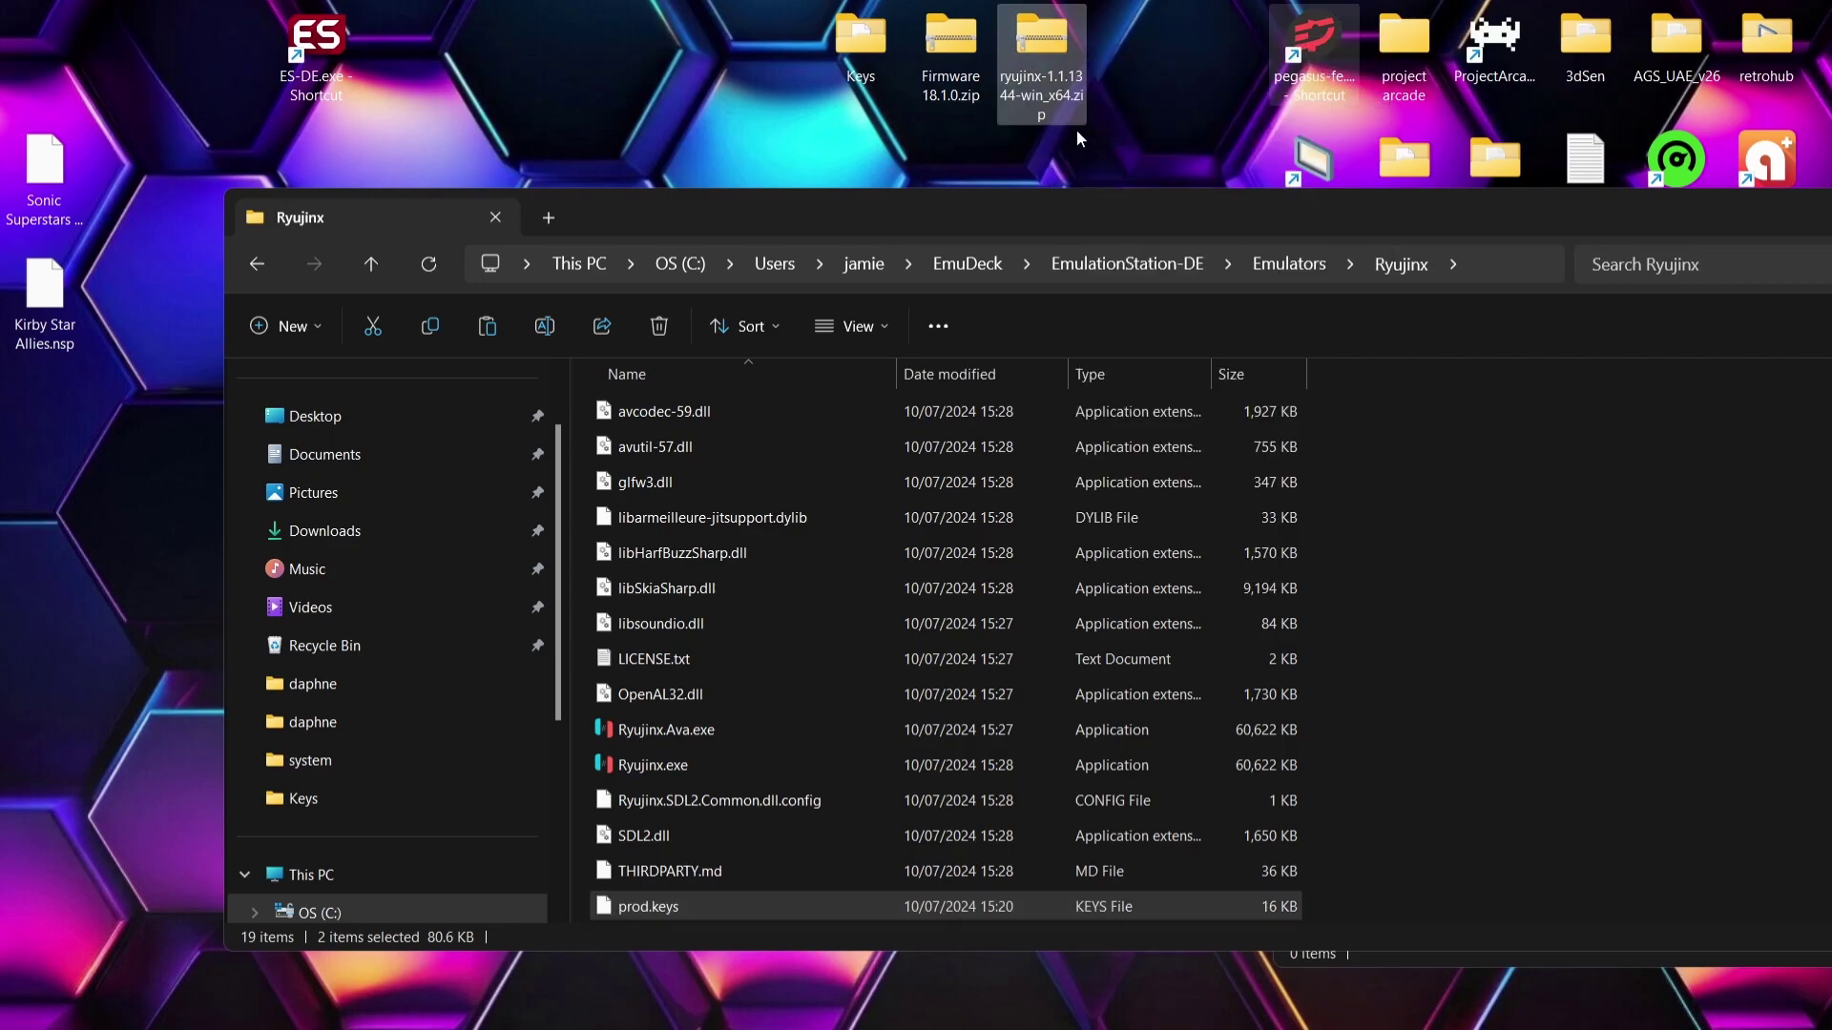
right_click(866, 44)
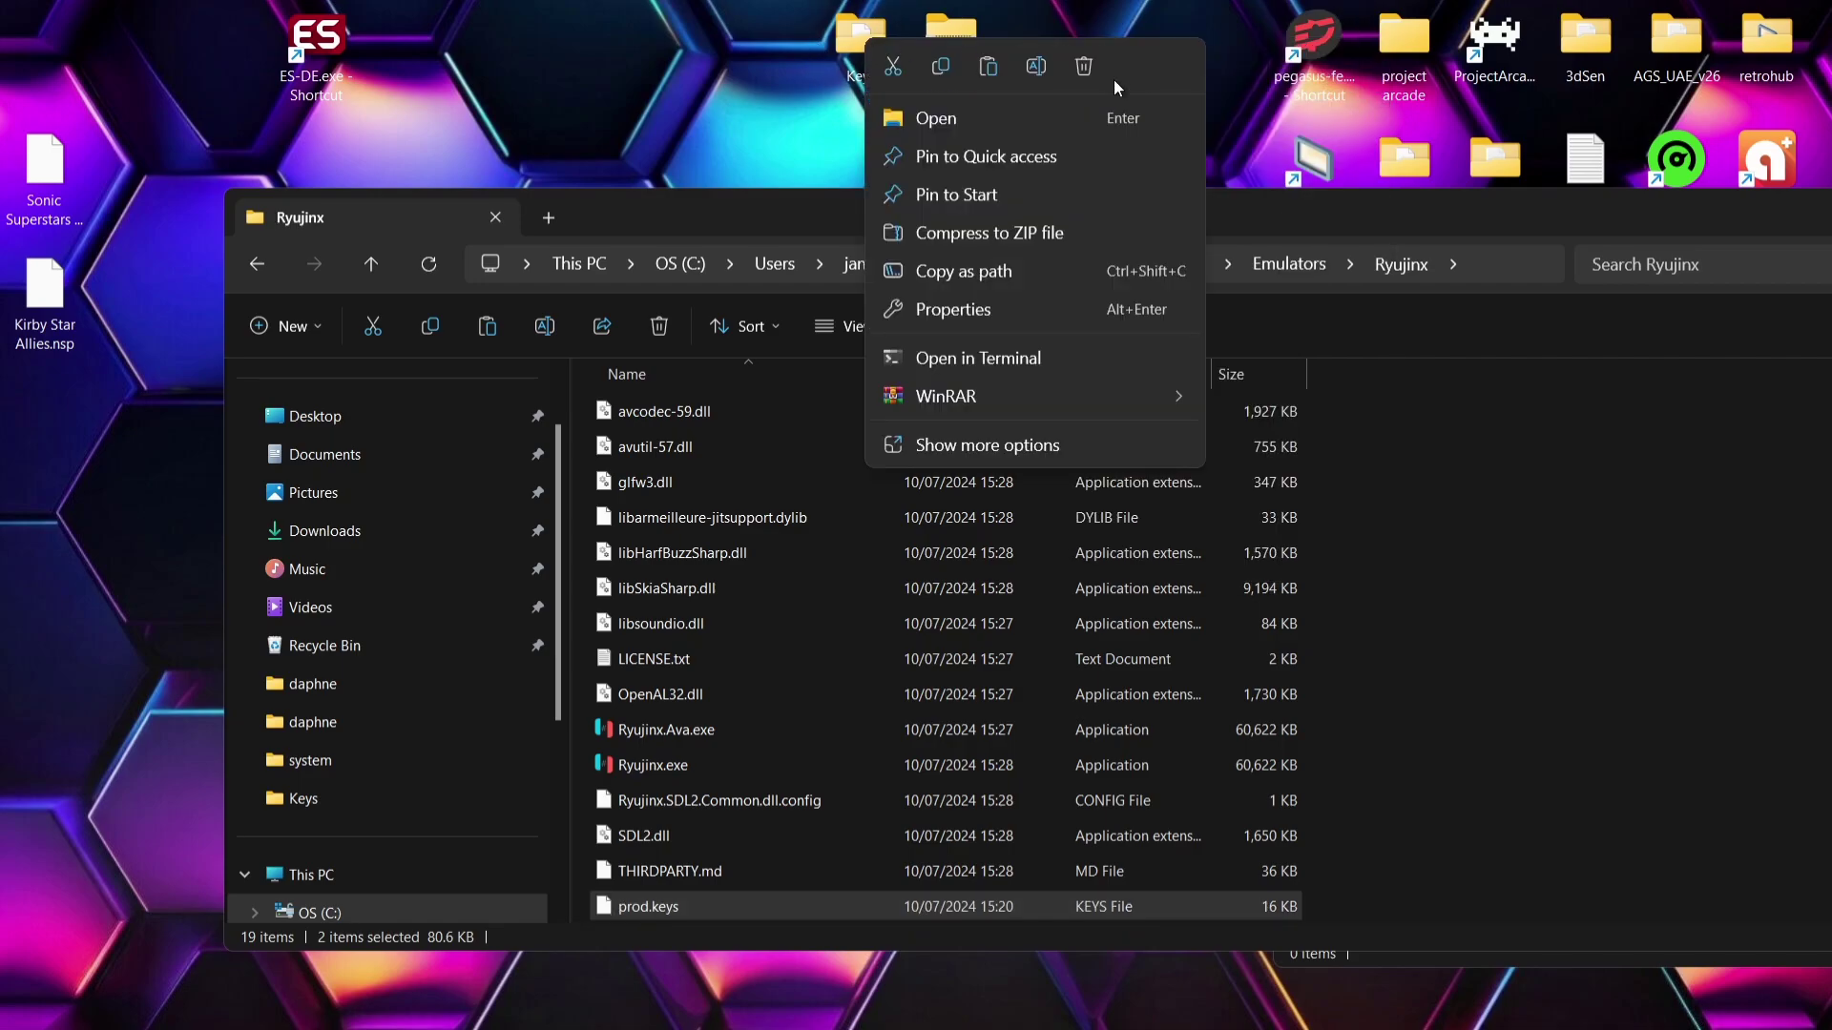
left_click(1084, 66)
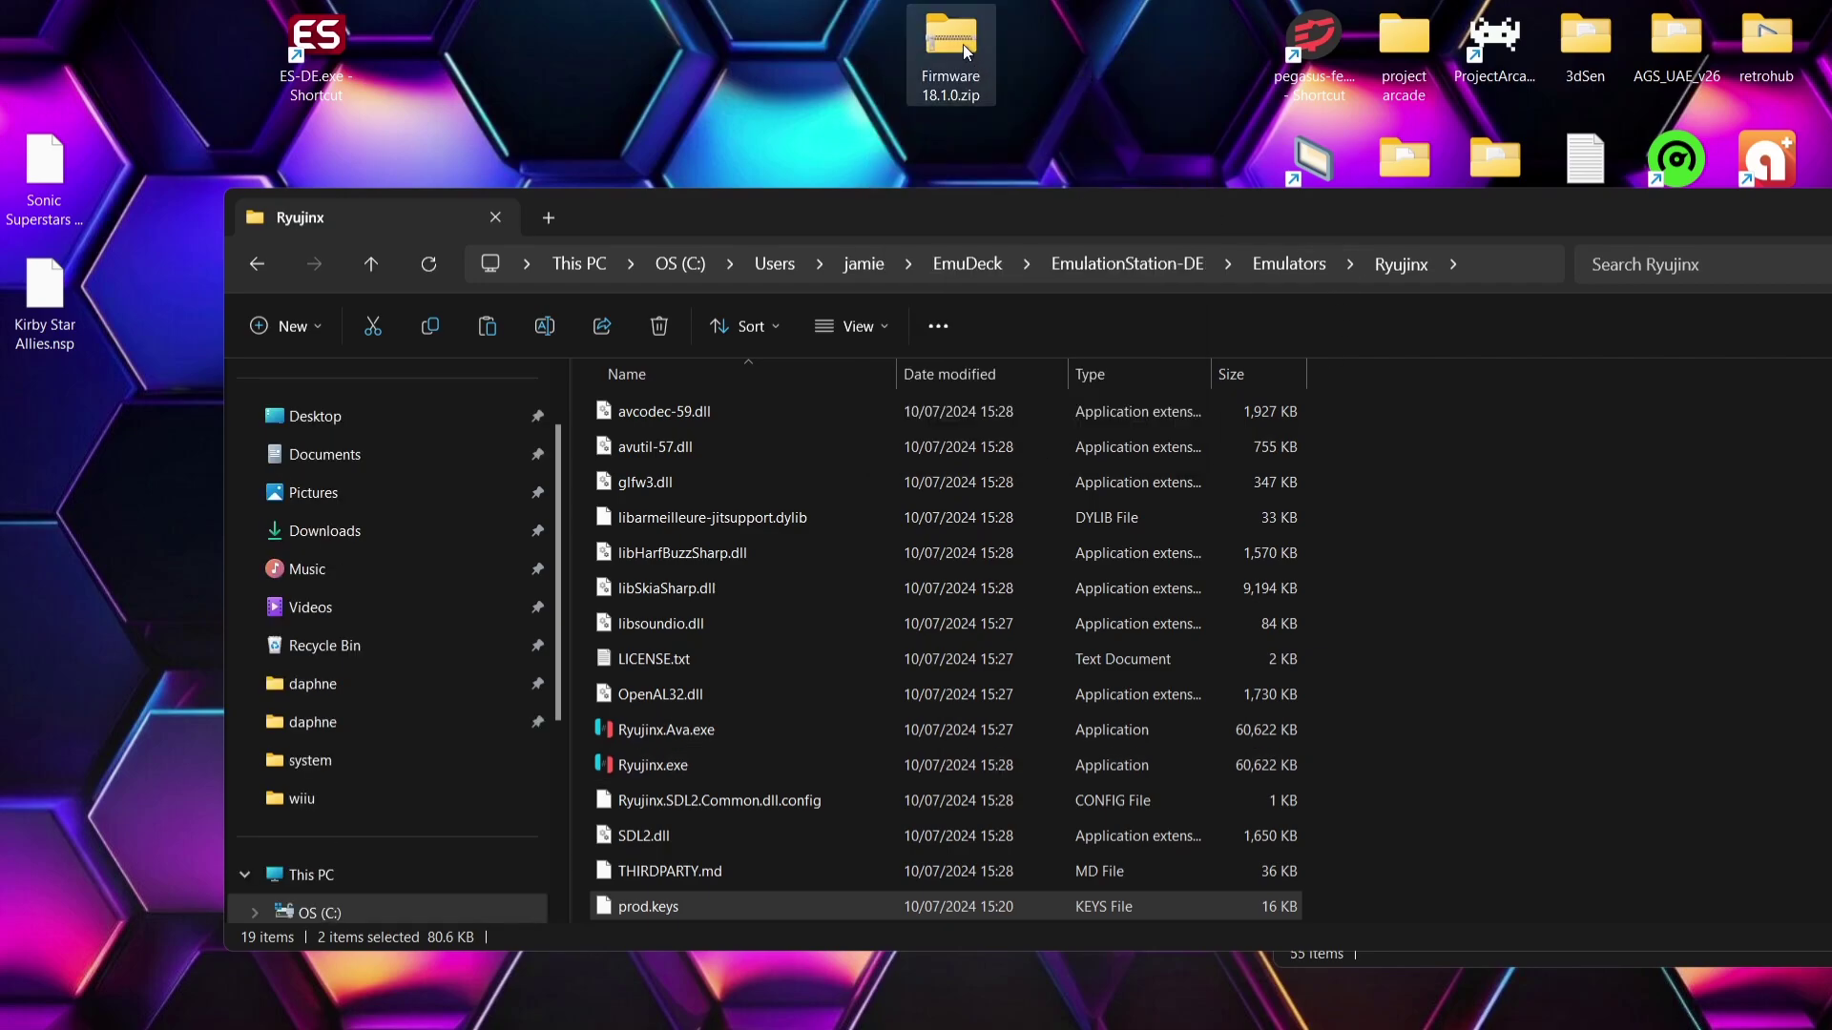
left_click_drag(965, 49, 1483, 759)
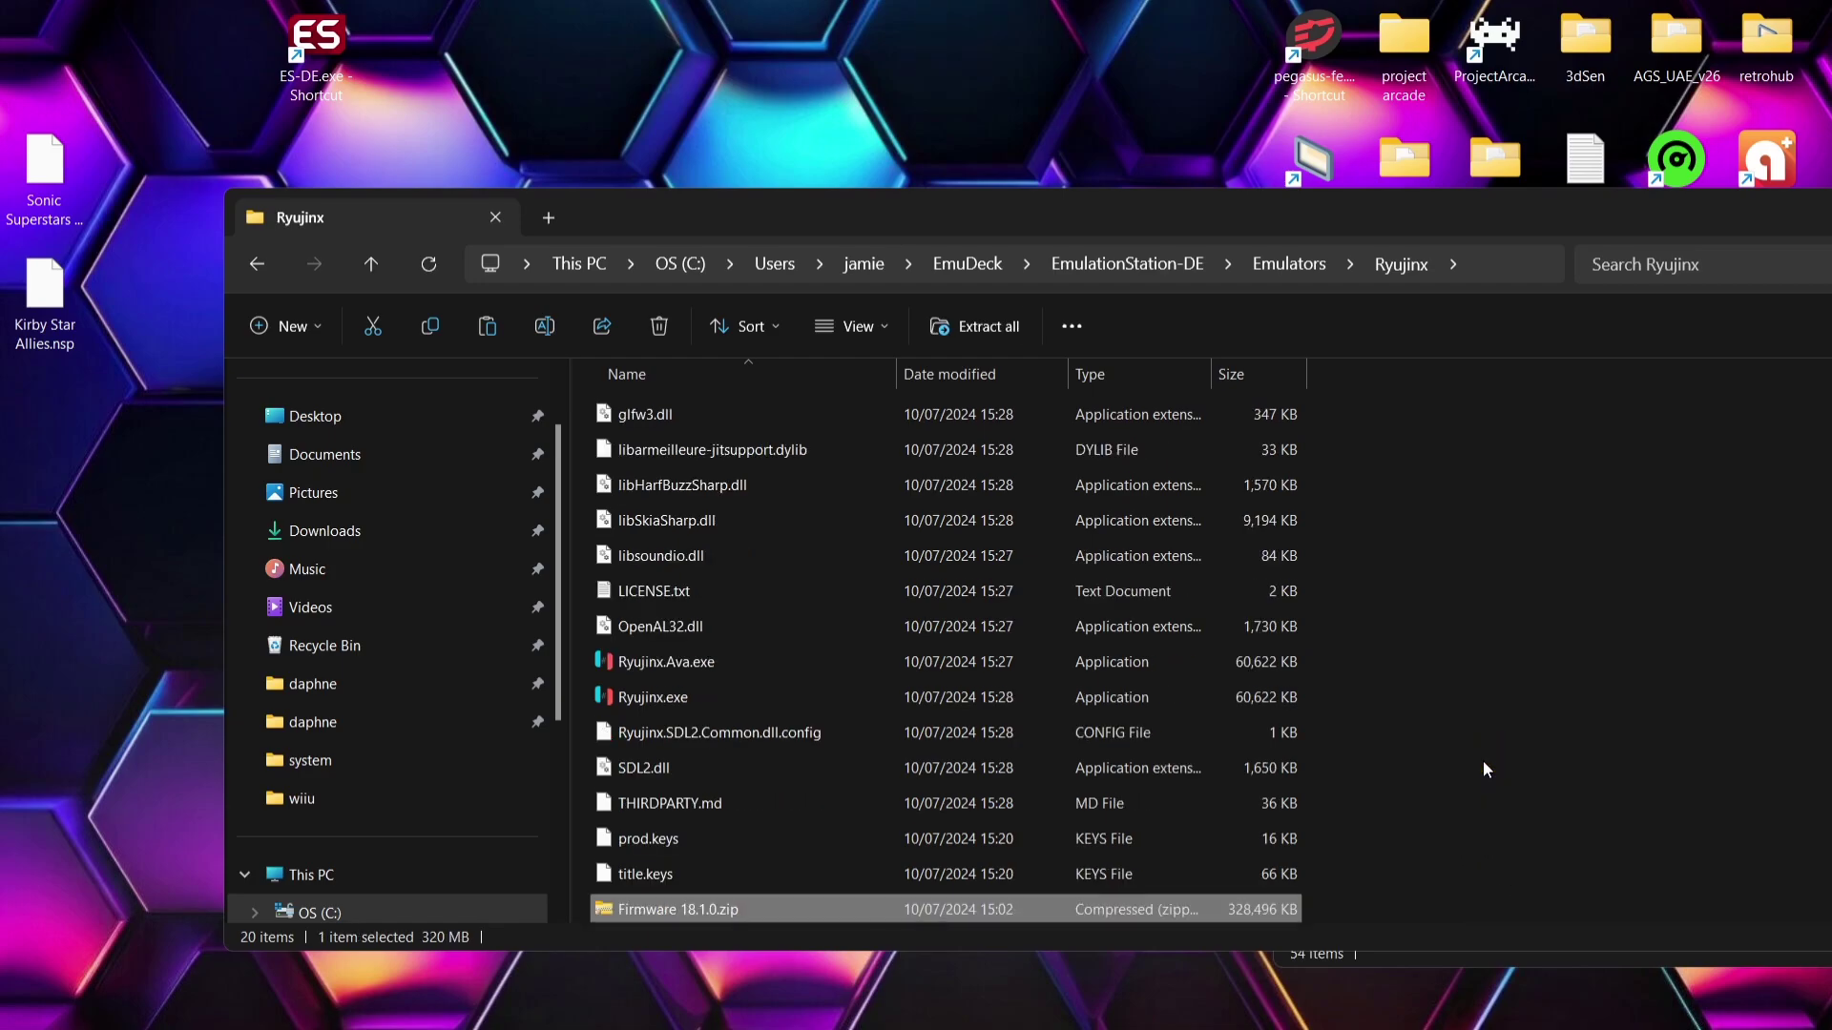
left_click(264, 266)
Step: Go to ROMs\switch and drag Sonic Superstars and Kirby Star Allies.nsp into it
left_click(263, 266)
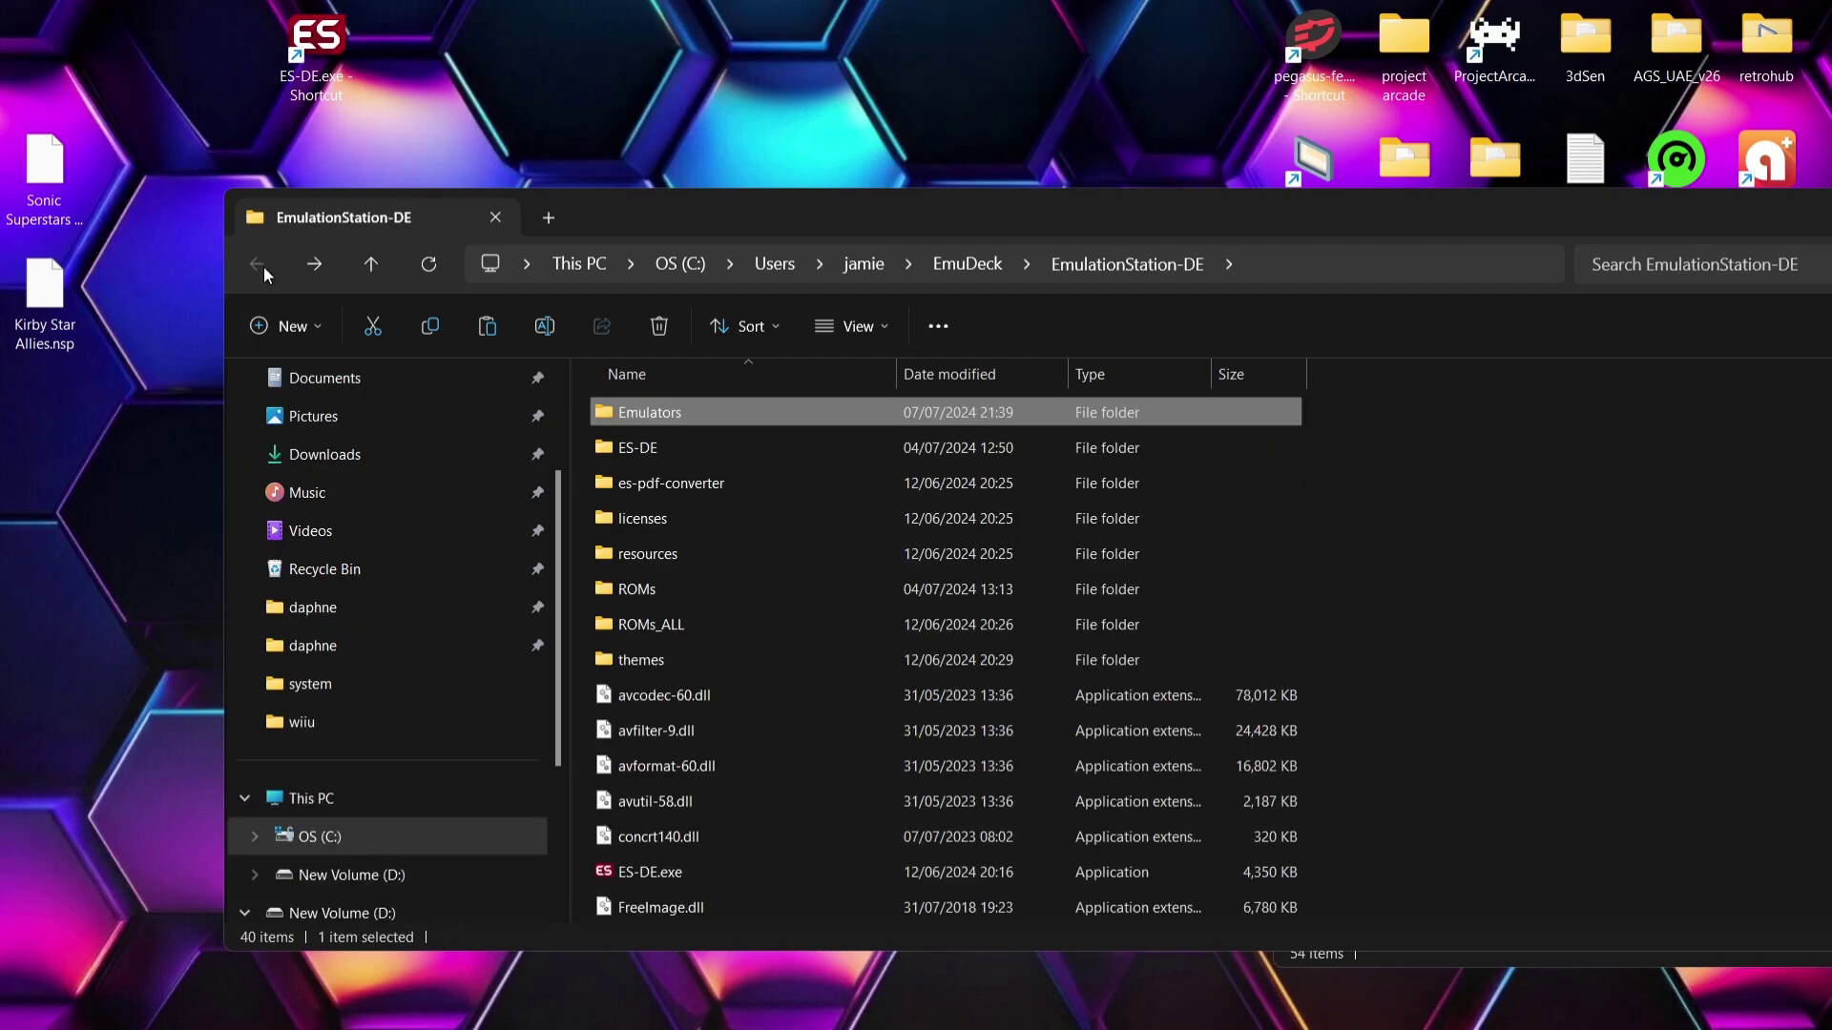
double_click(639, 592)
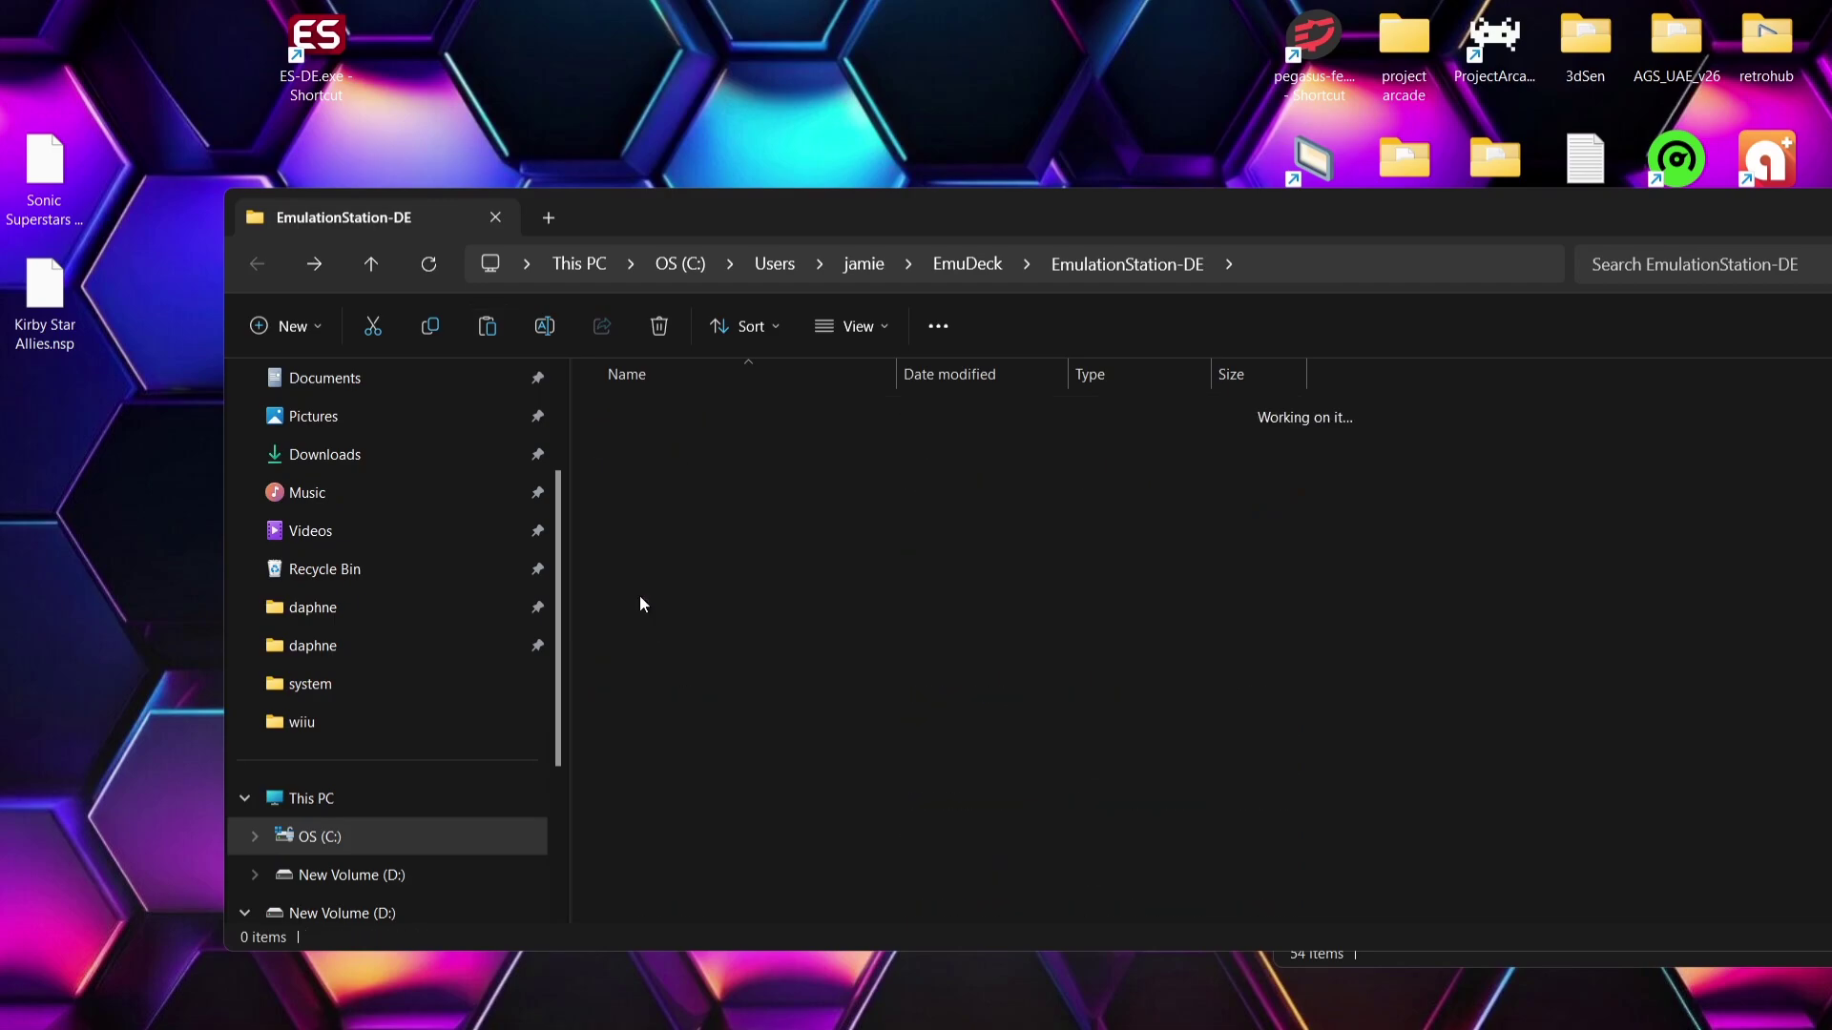
left_click(675, 872)
key("Down")
key("Down")
key("Down")
key("Down")
key("Down")
key("Down")
key("Down")
key("Down")
key("Down")
key("Down")
key("Down")
key("Down")
key("Down")
key("Down")
key("Down")
key("Down")
key("Down")
key("Down")
key("Down")
key("Down")
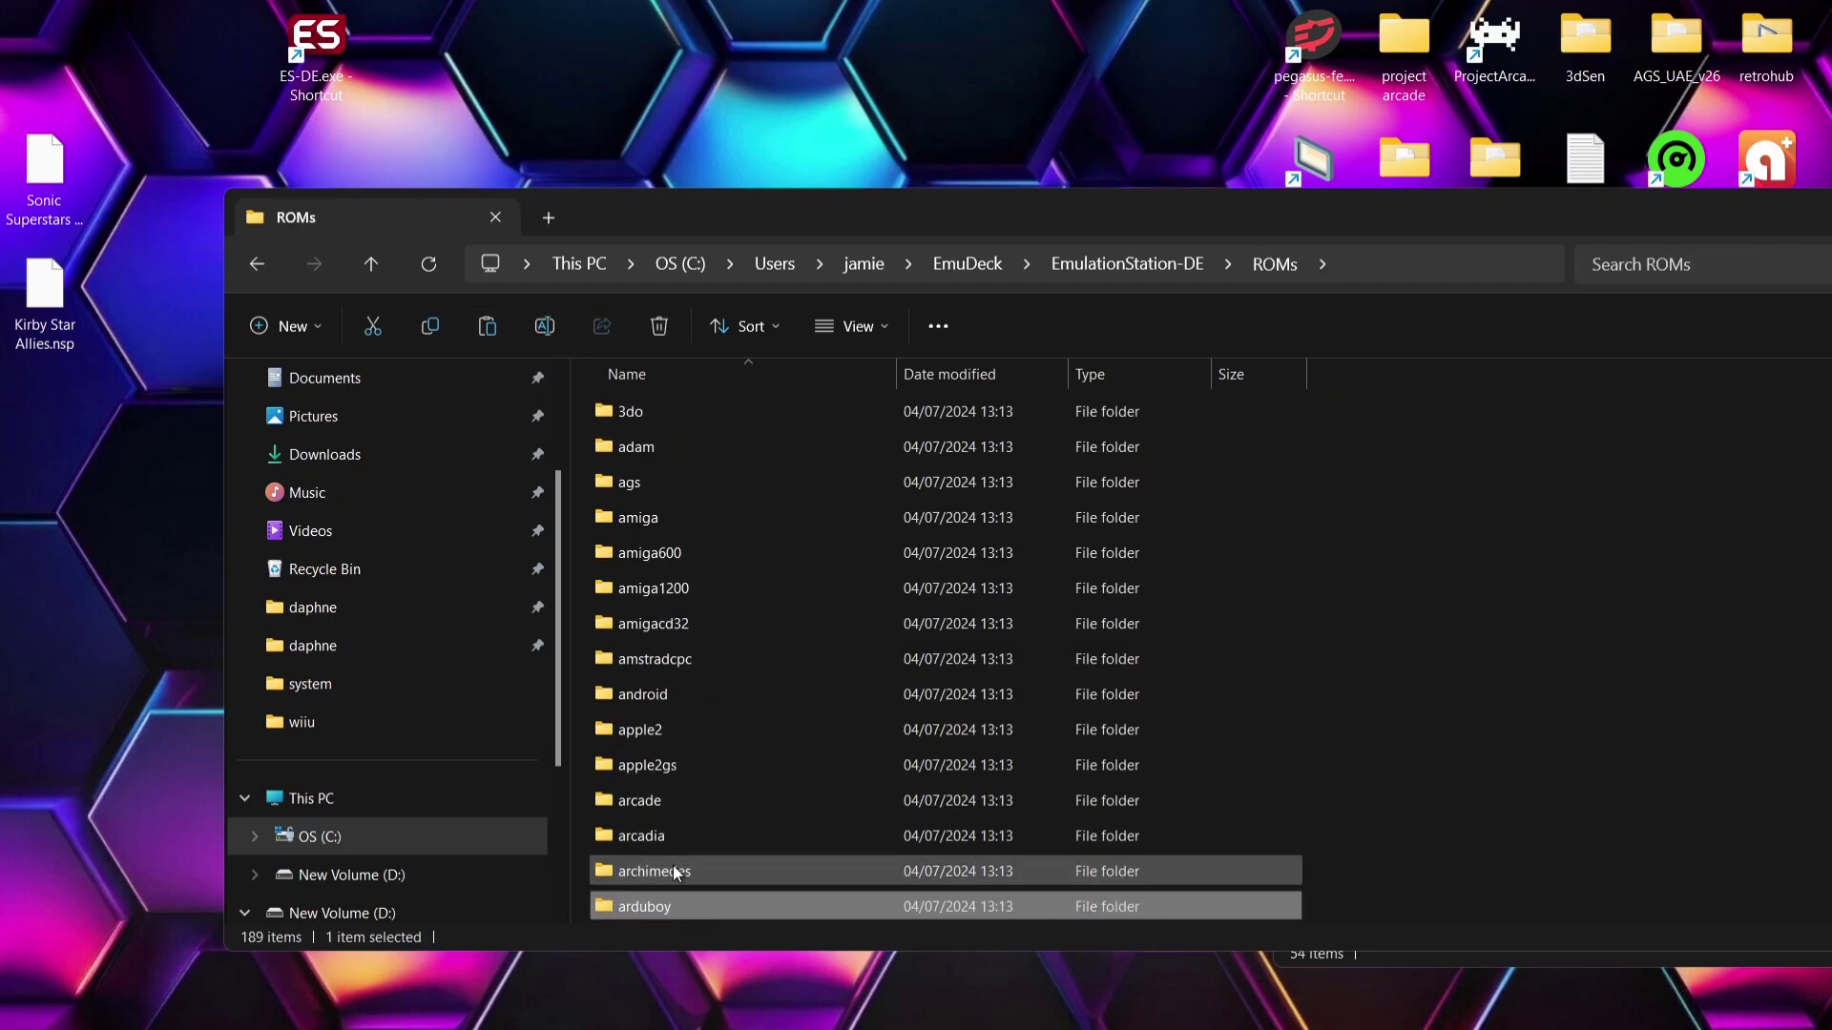
type("sp")
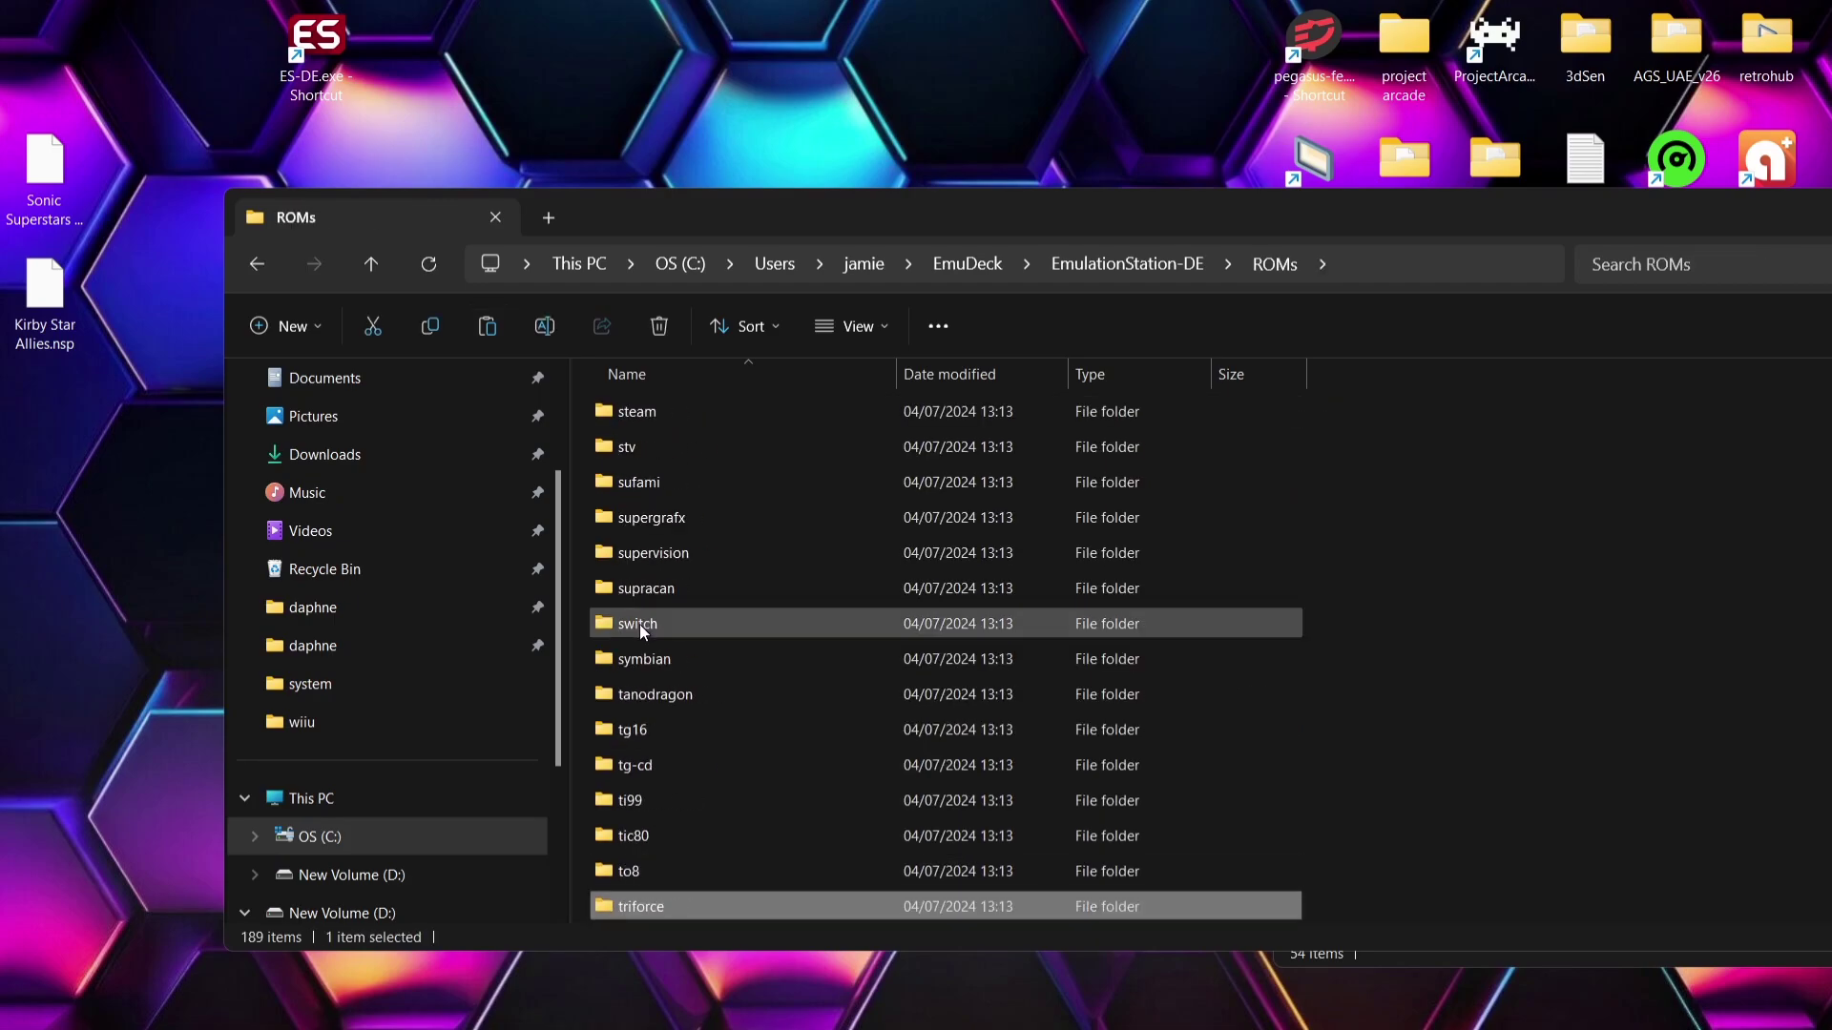
type("sw")
key("Return")
left_click_drag(114, 417, 953, 547)
Step: Return to the Emulators\Ryujinx folder and locate Ryujinx.exe
left_click(260, 254)
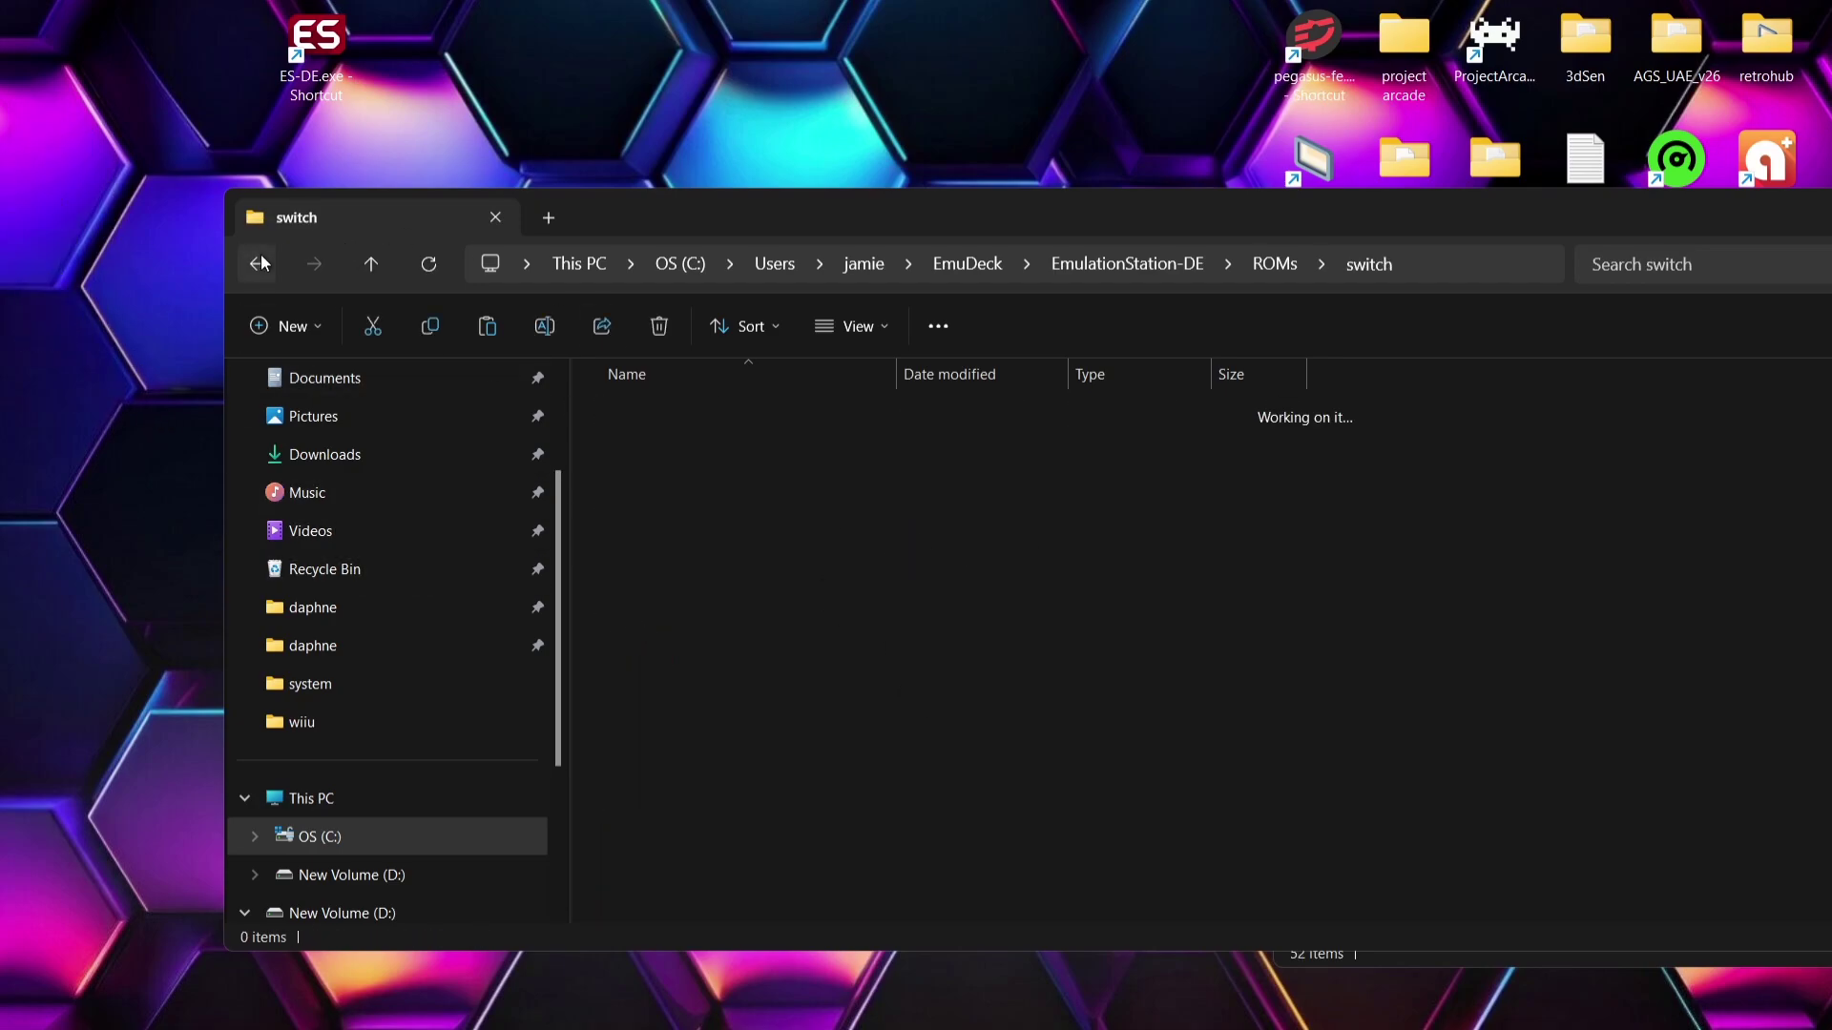
left_click(260, 253)
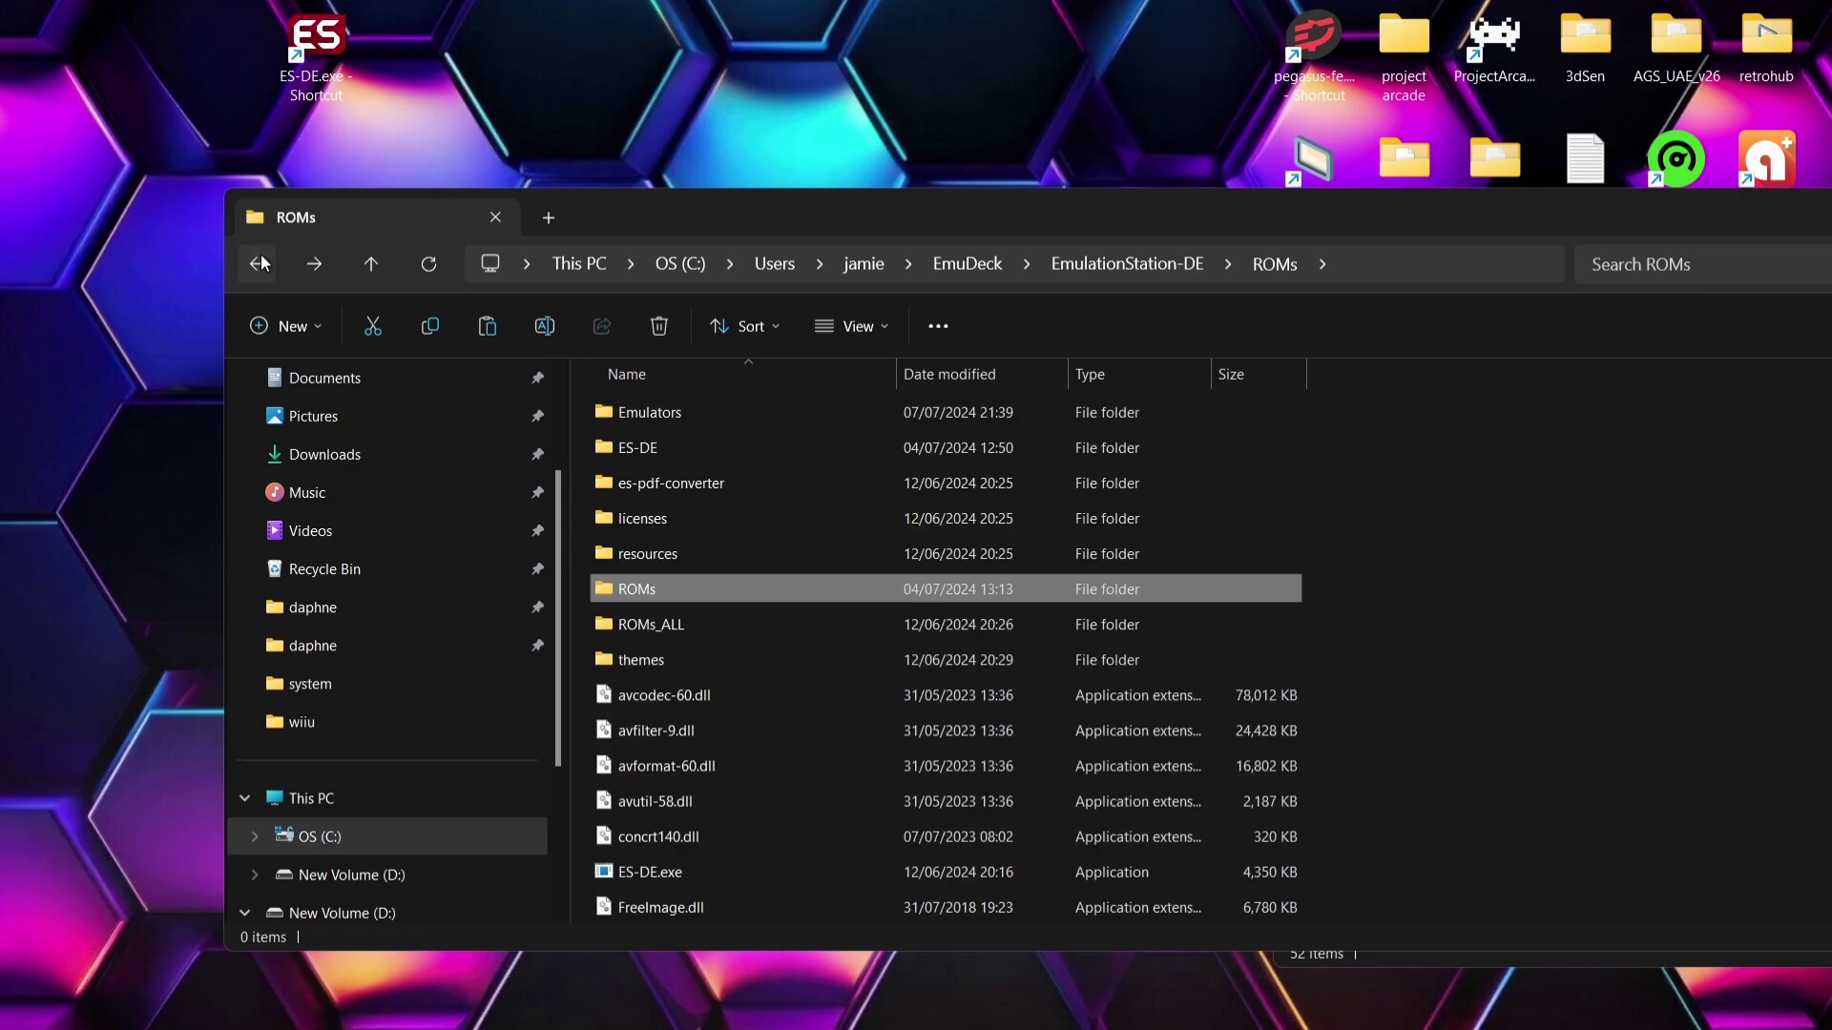
double_click(750, 409)
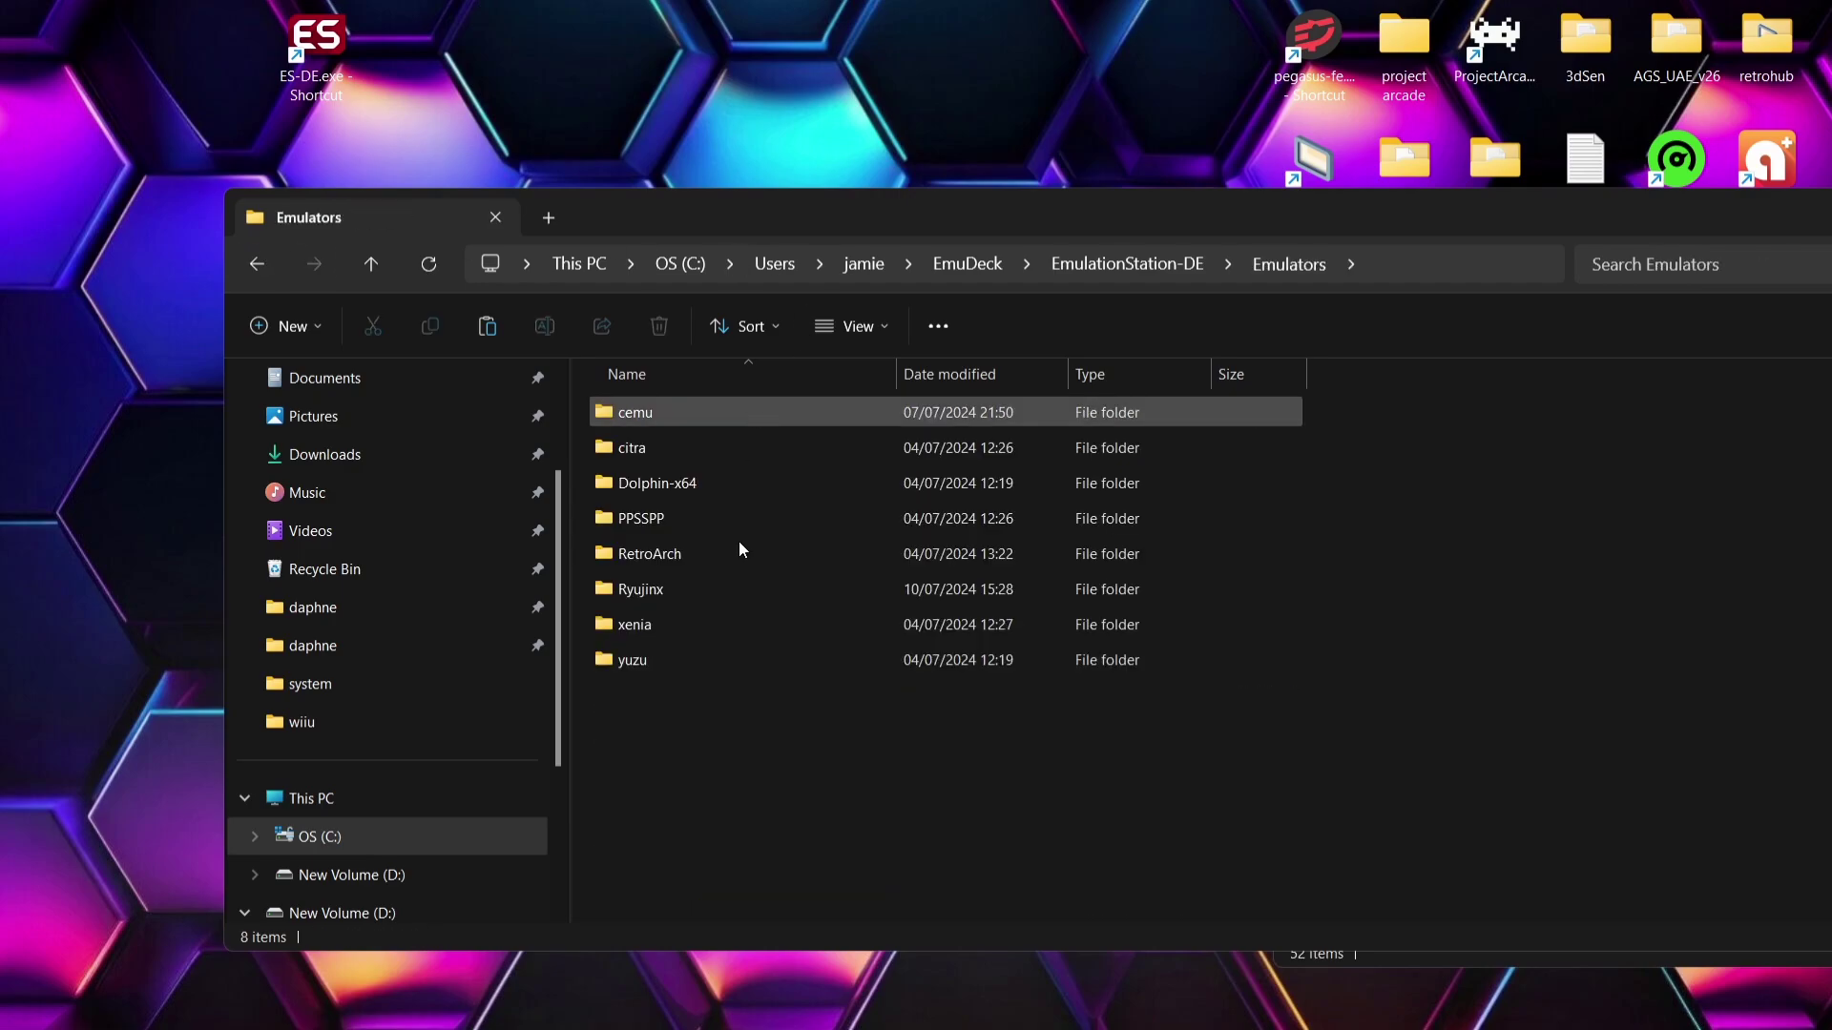
double_click(685, 589)
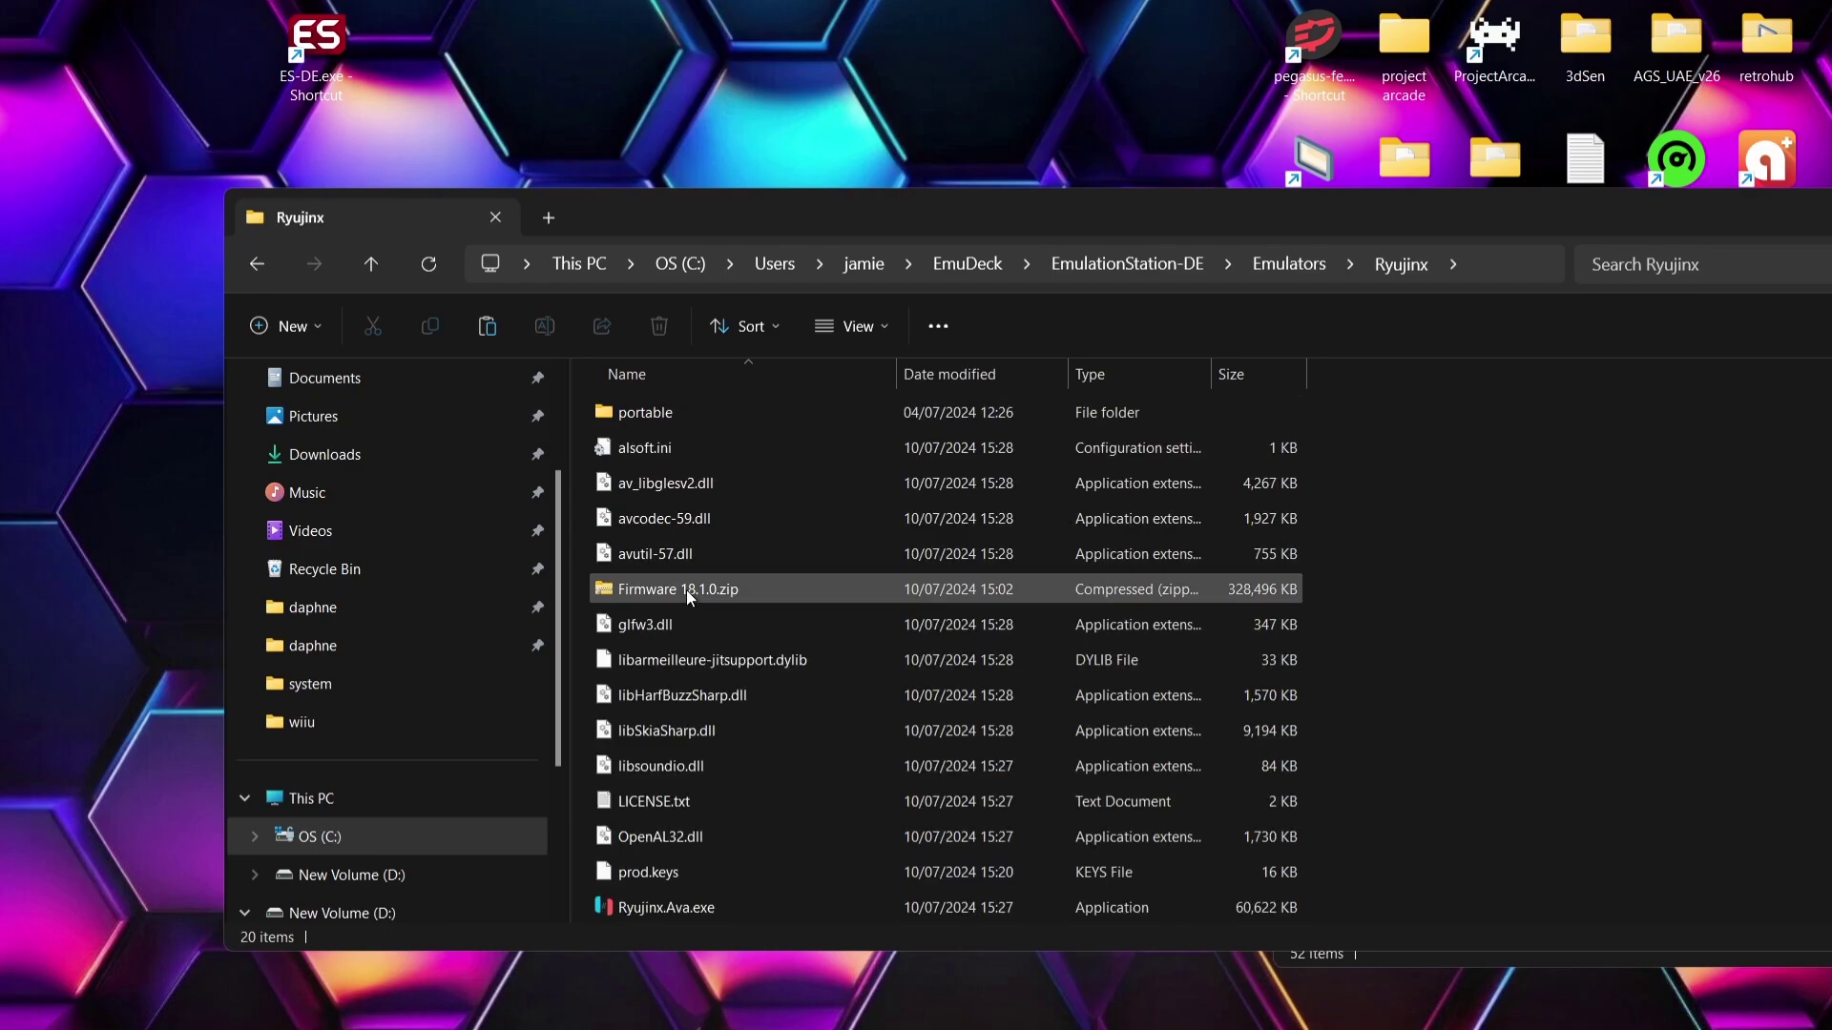
left_click(672, 902)
scroll(672, 902, "down", 3)
left_click(672, 902)
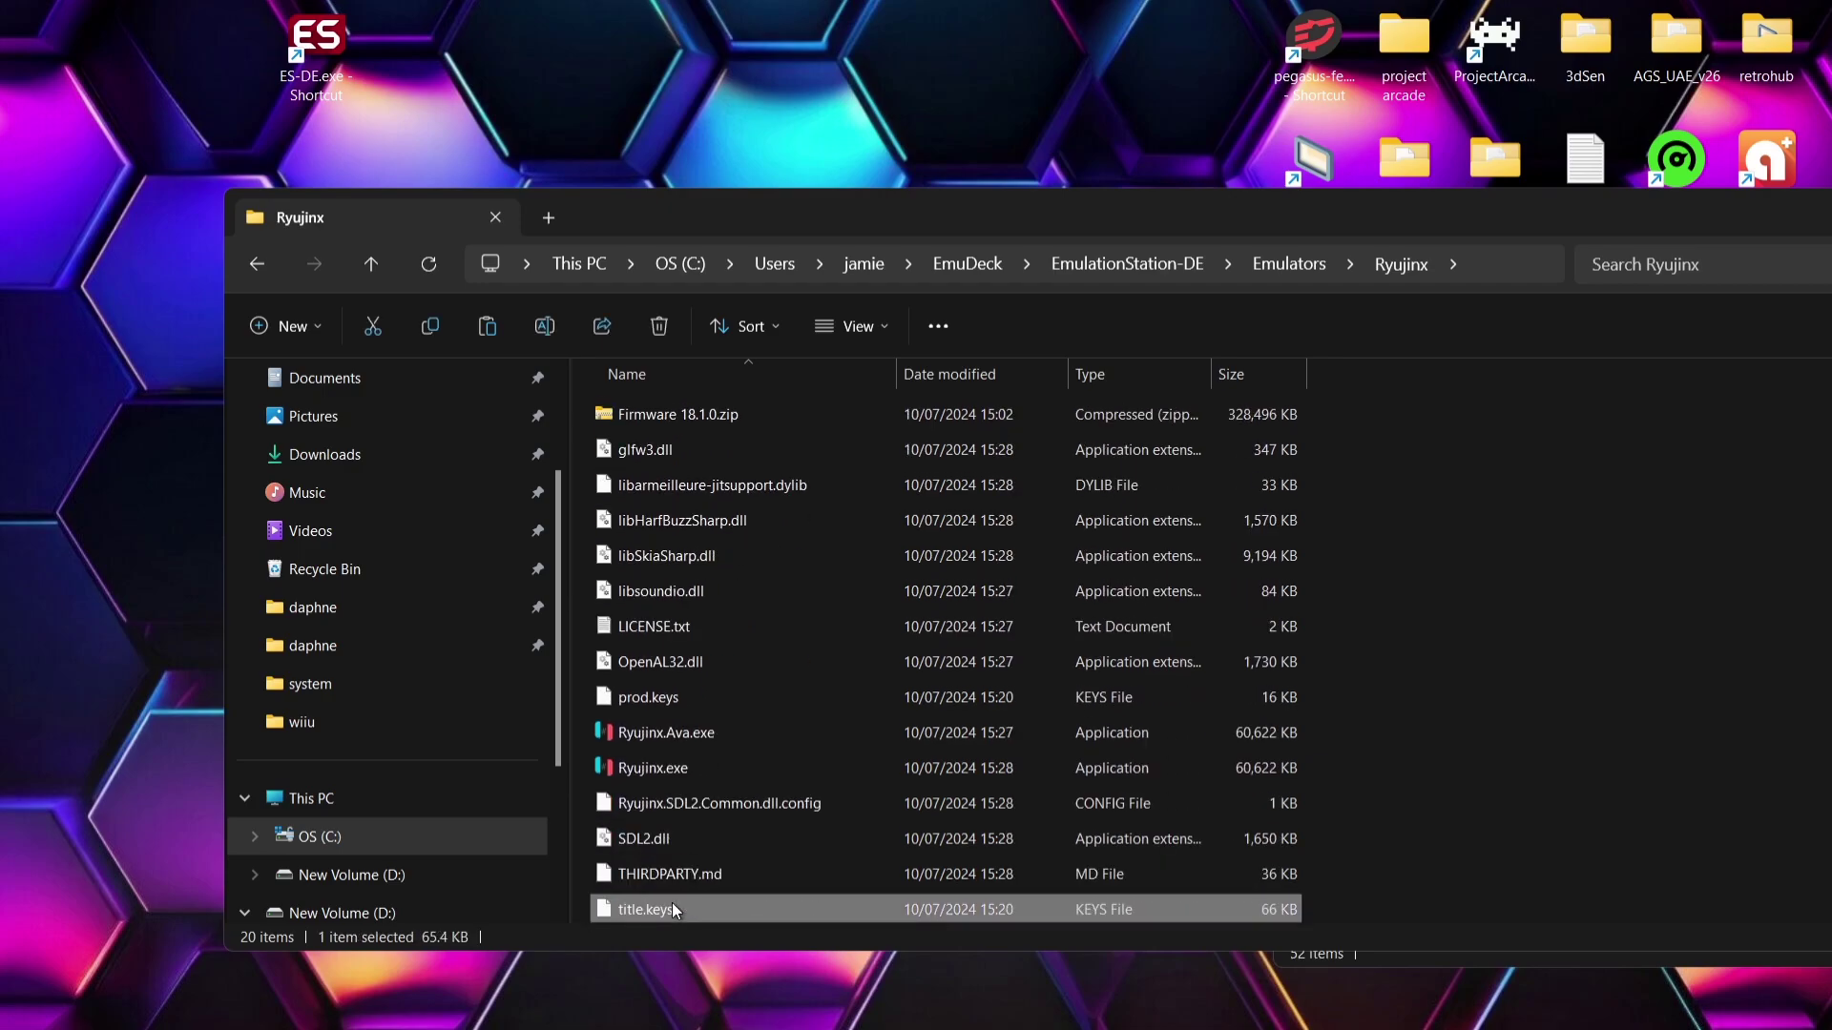
Step: Launch Ryujinx.exe, choosing More info and Run anyway in SmartScreen
double_click(713, 764)
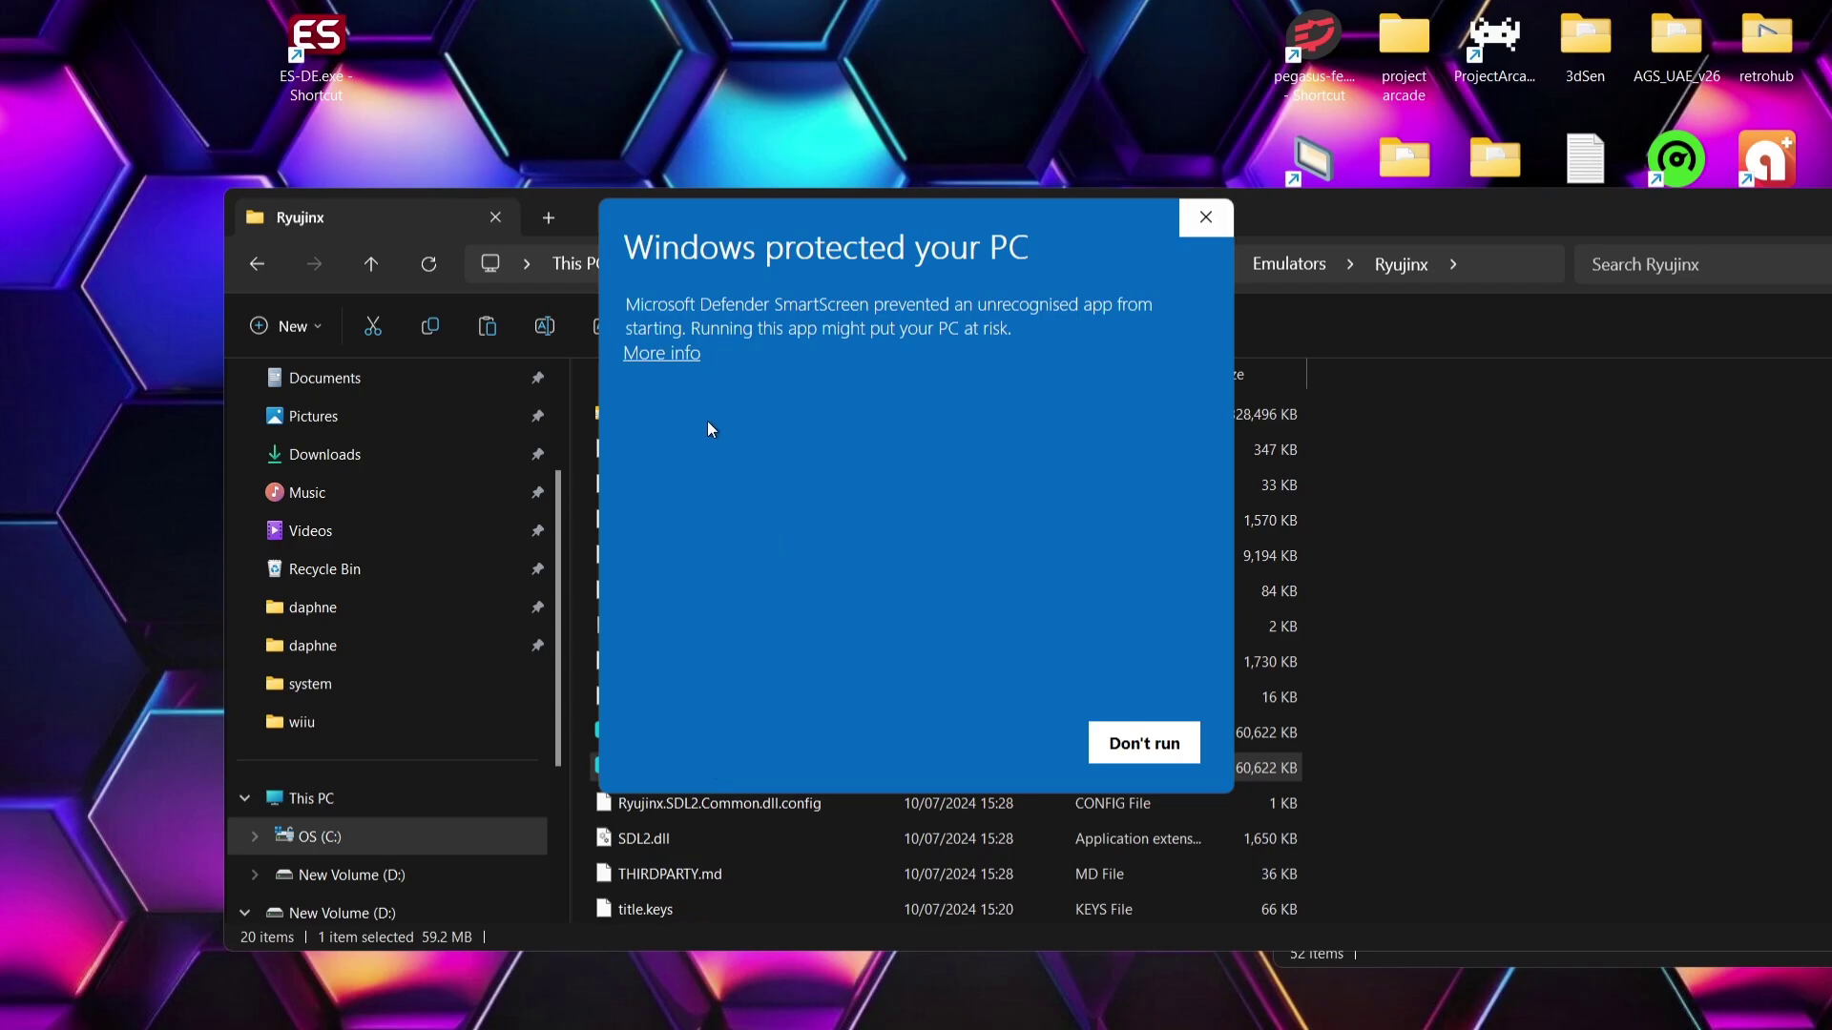
left_click(662, 355)
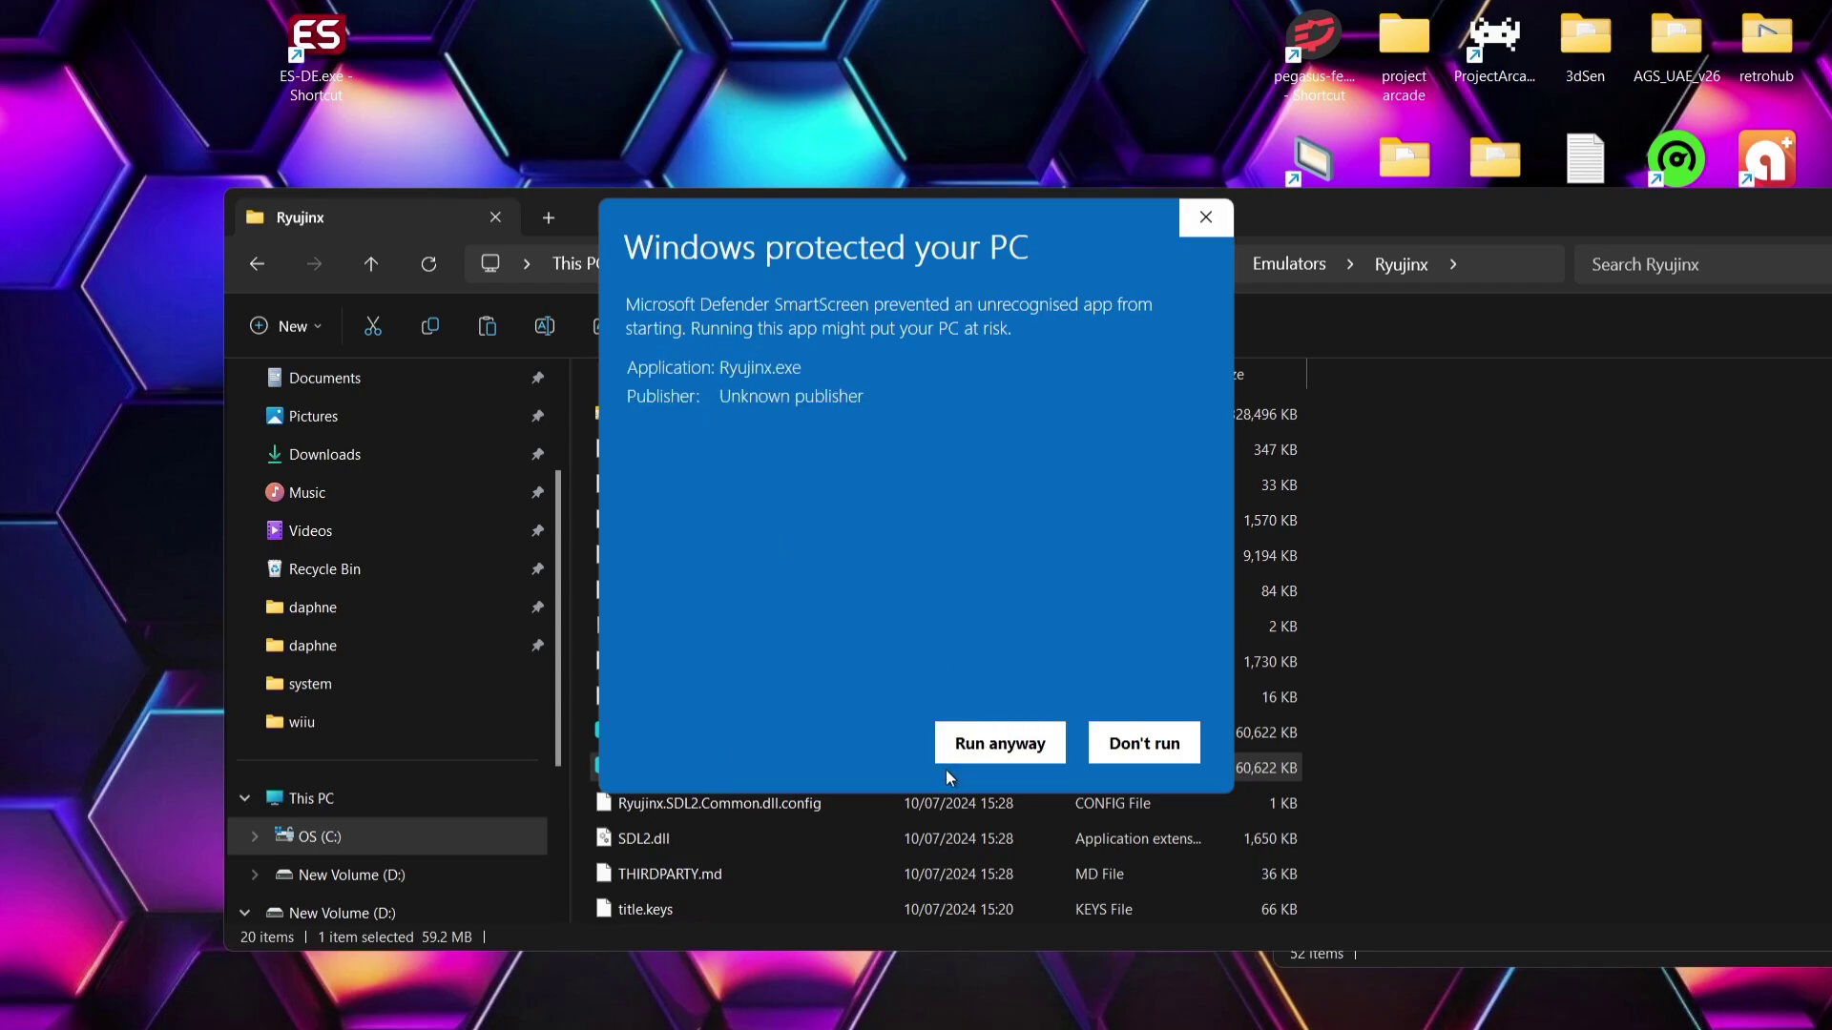
left_click(976, 736)
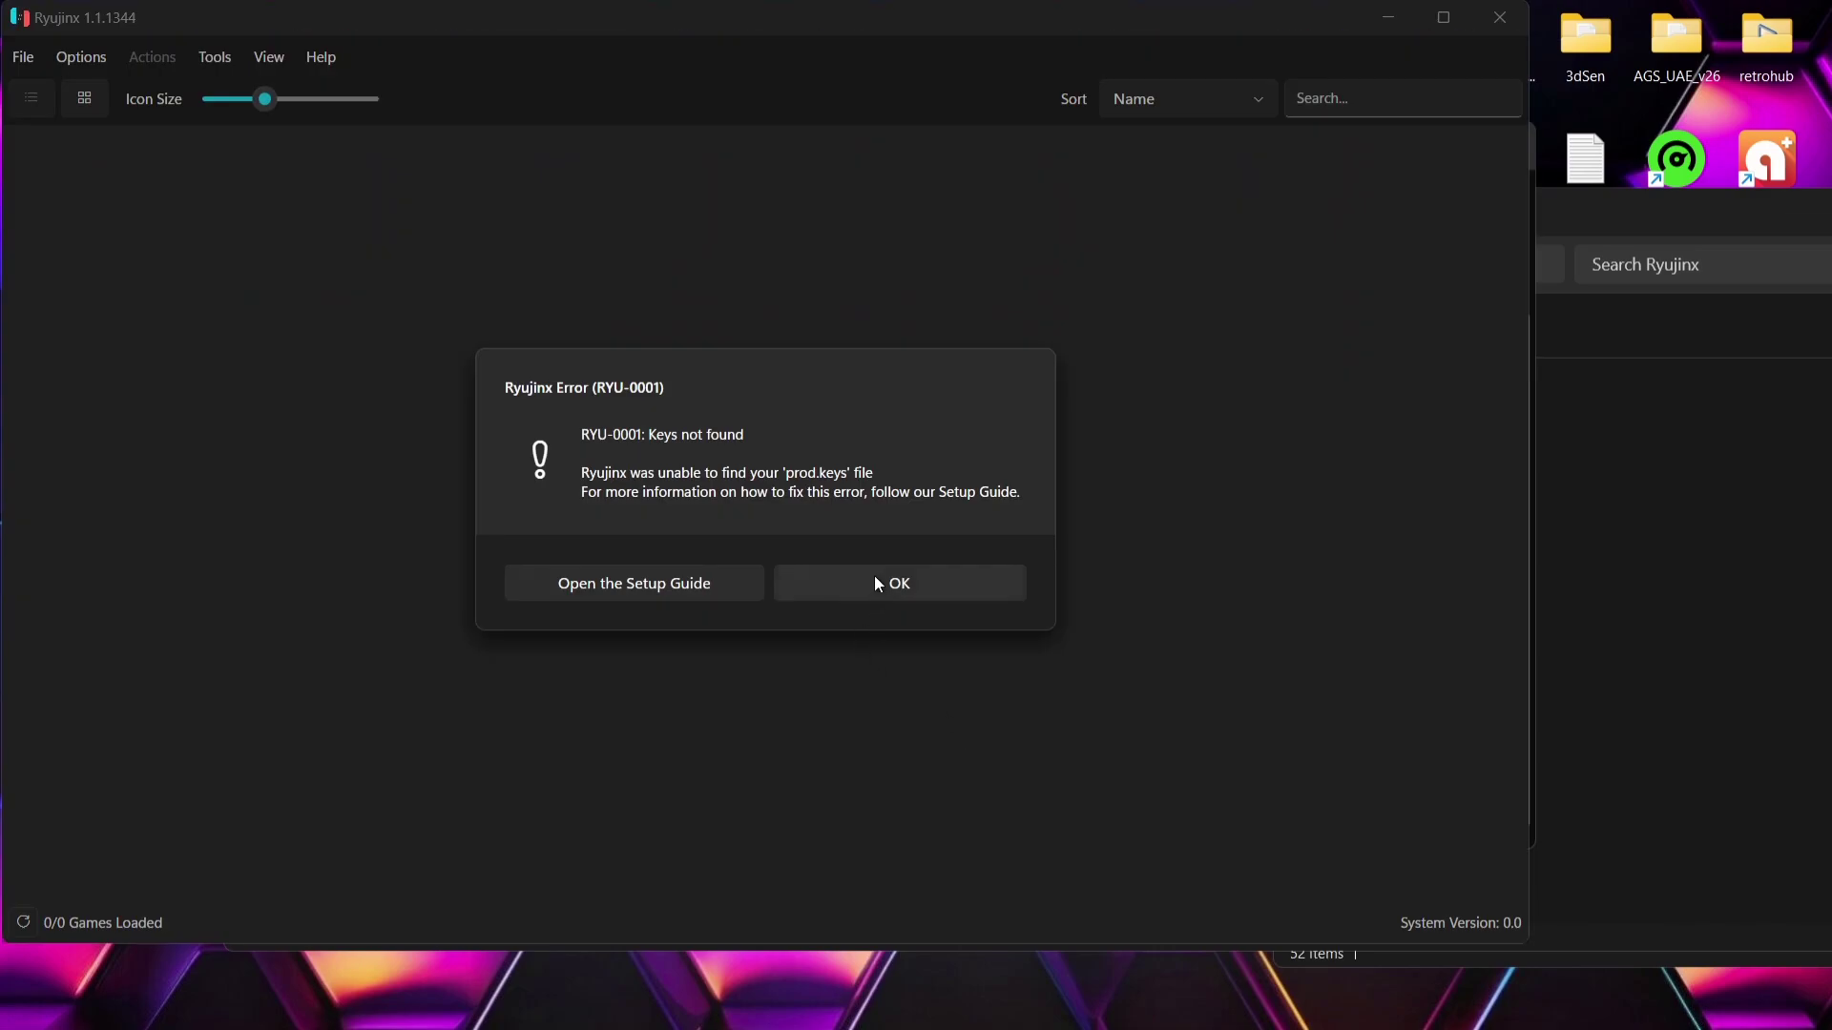
Step: Dismiss the 'Keys not found' error and open Ryujinx's data folder in Explorer
left_click(879, 584)
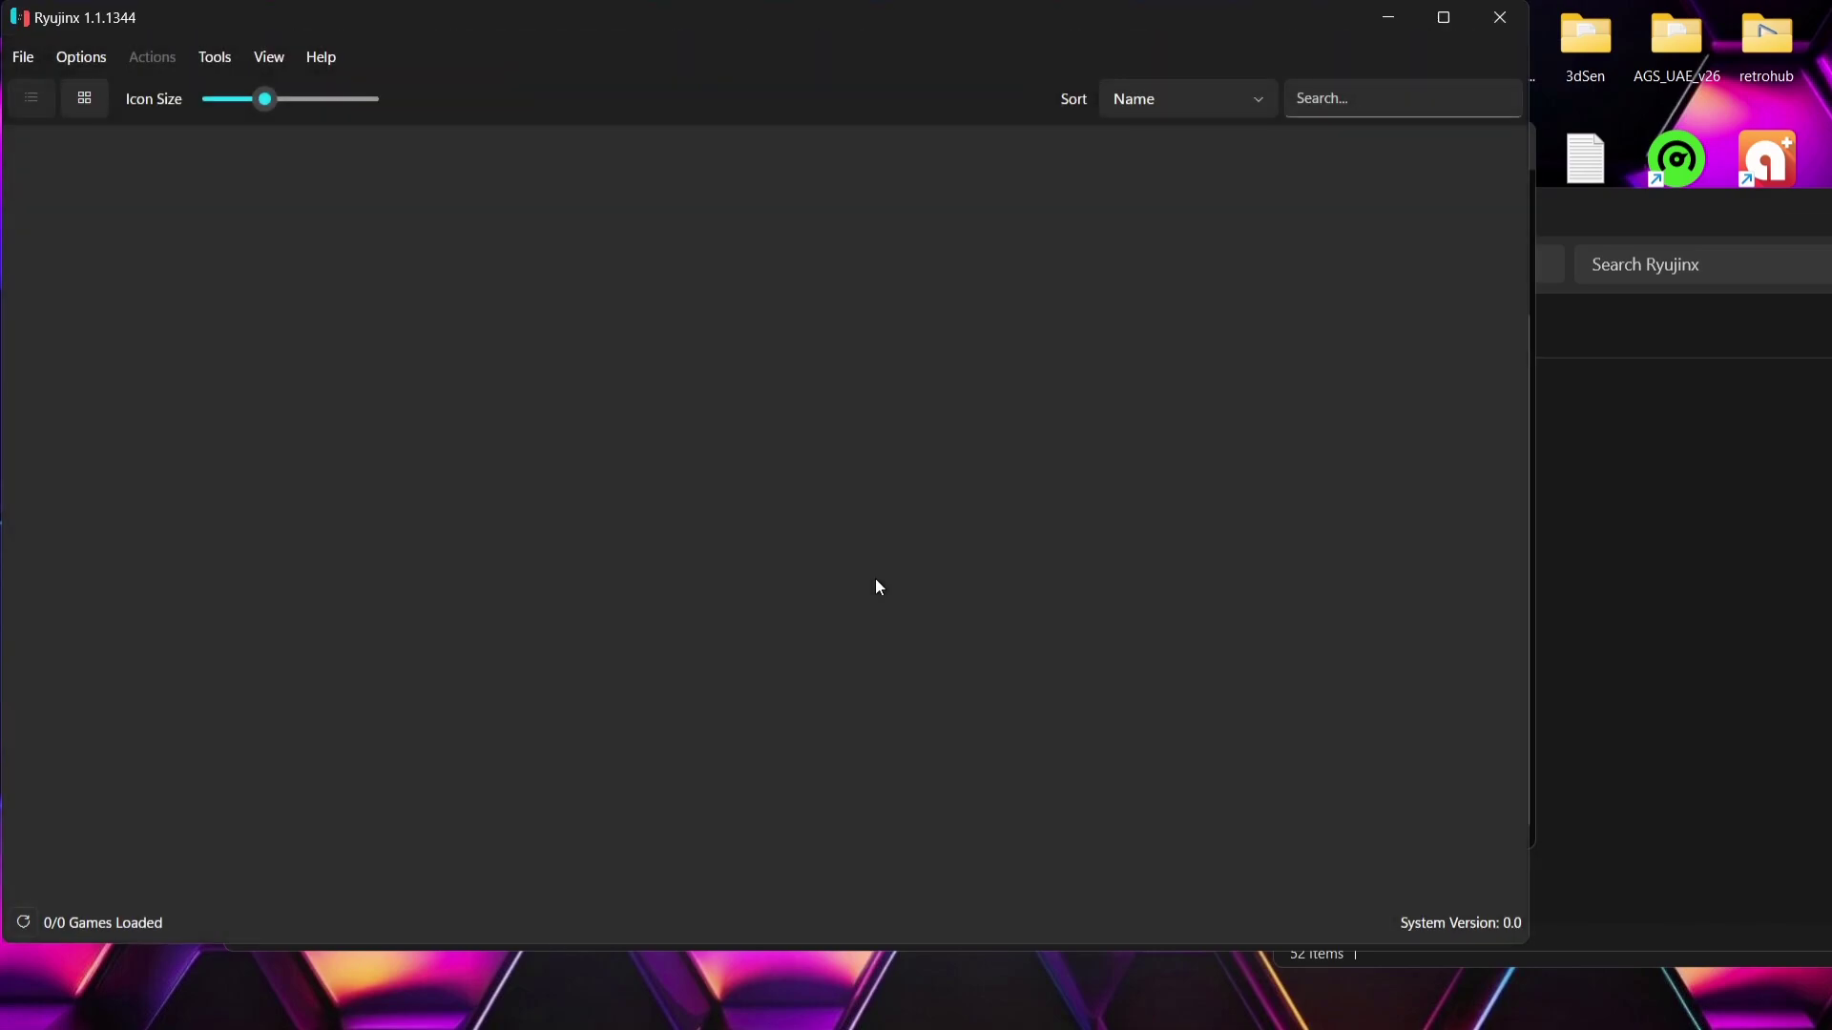
left_click(24, 59)
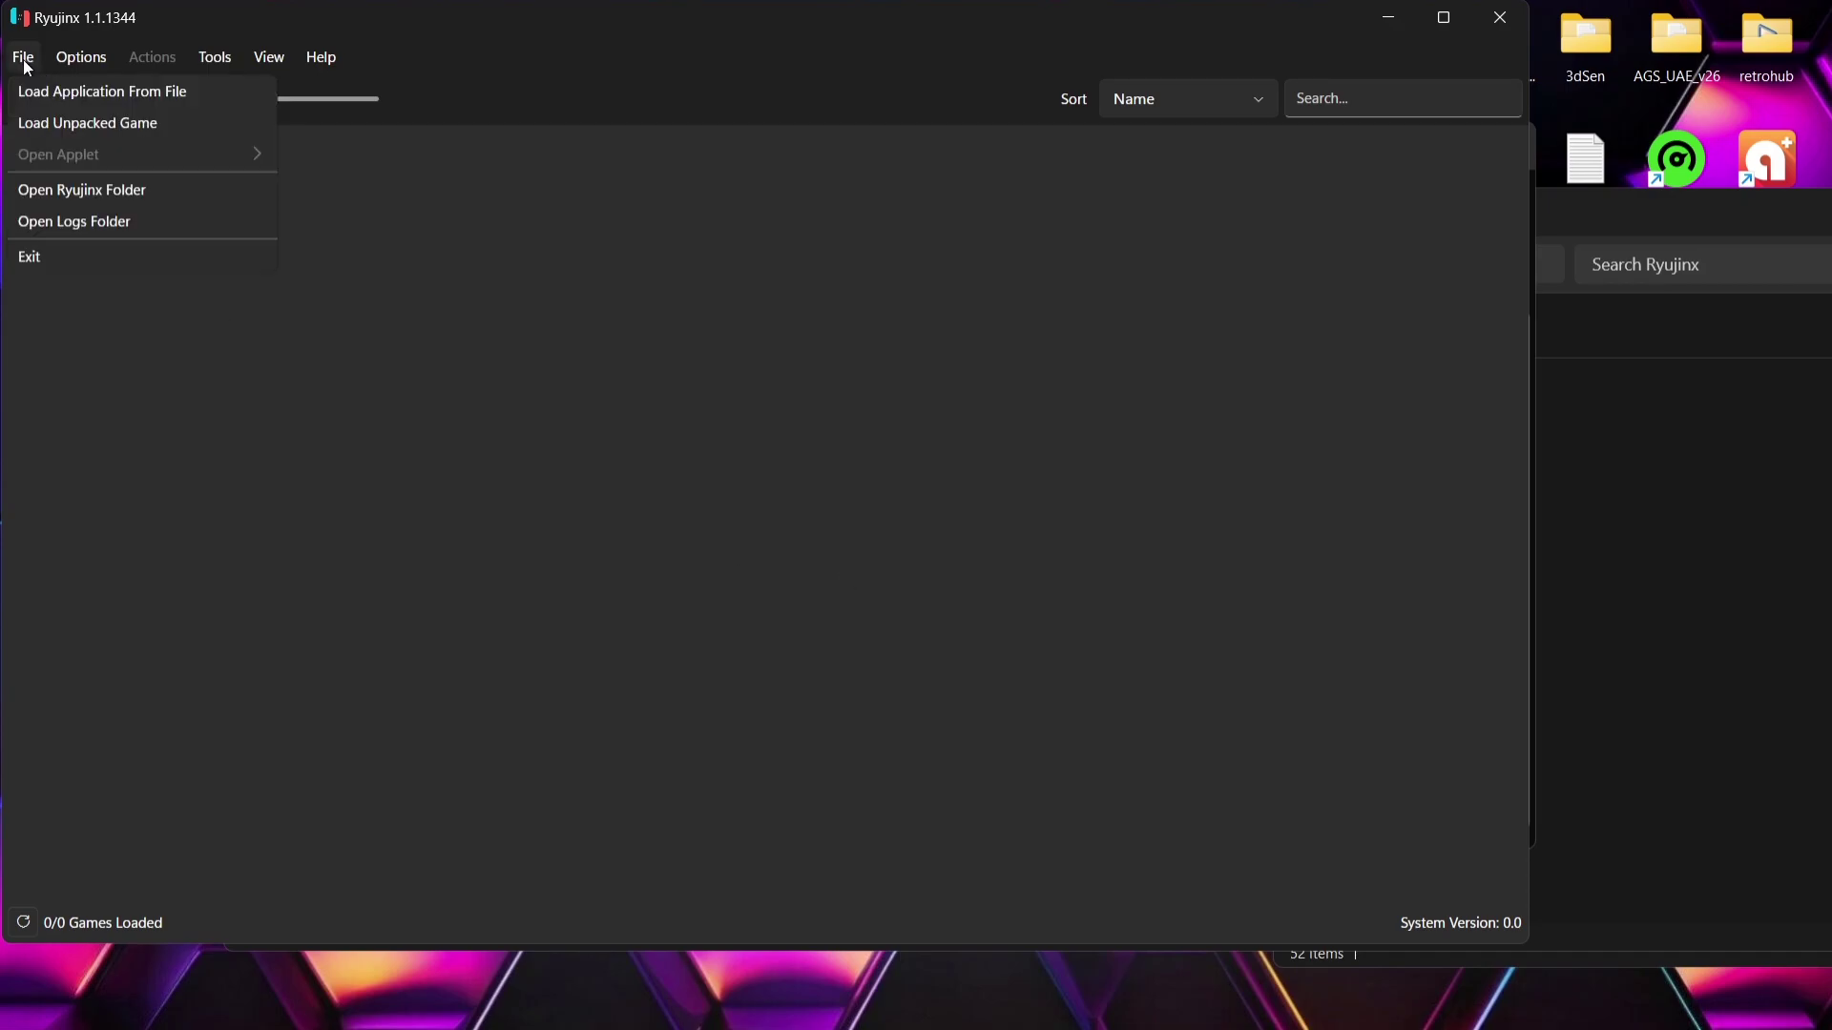
left_click(66, 189)
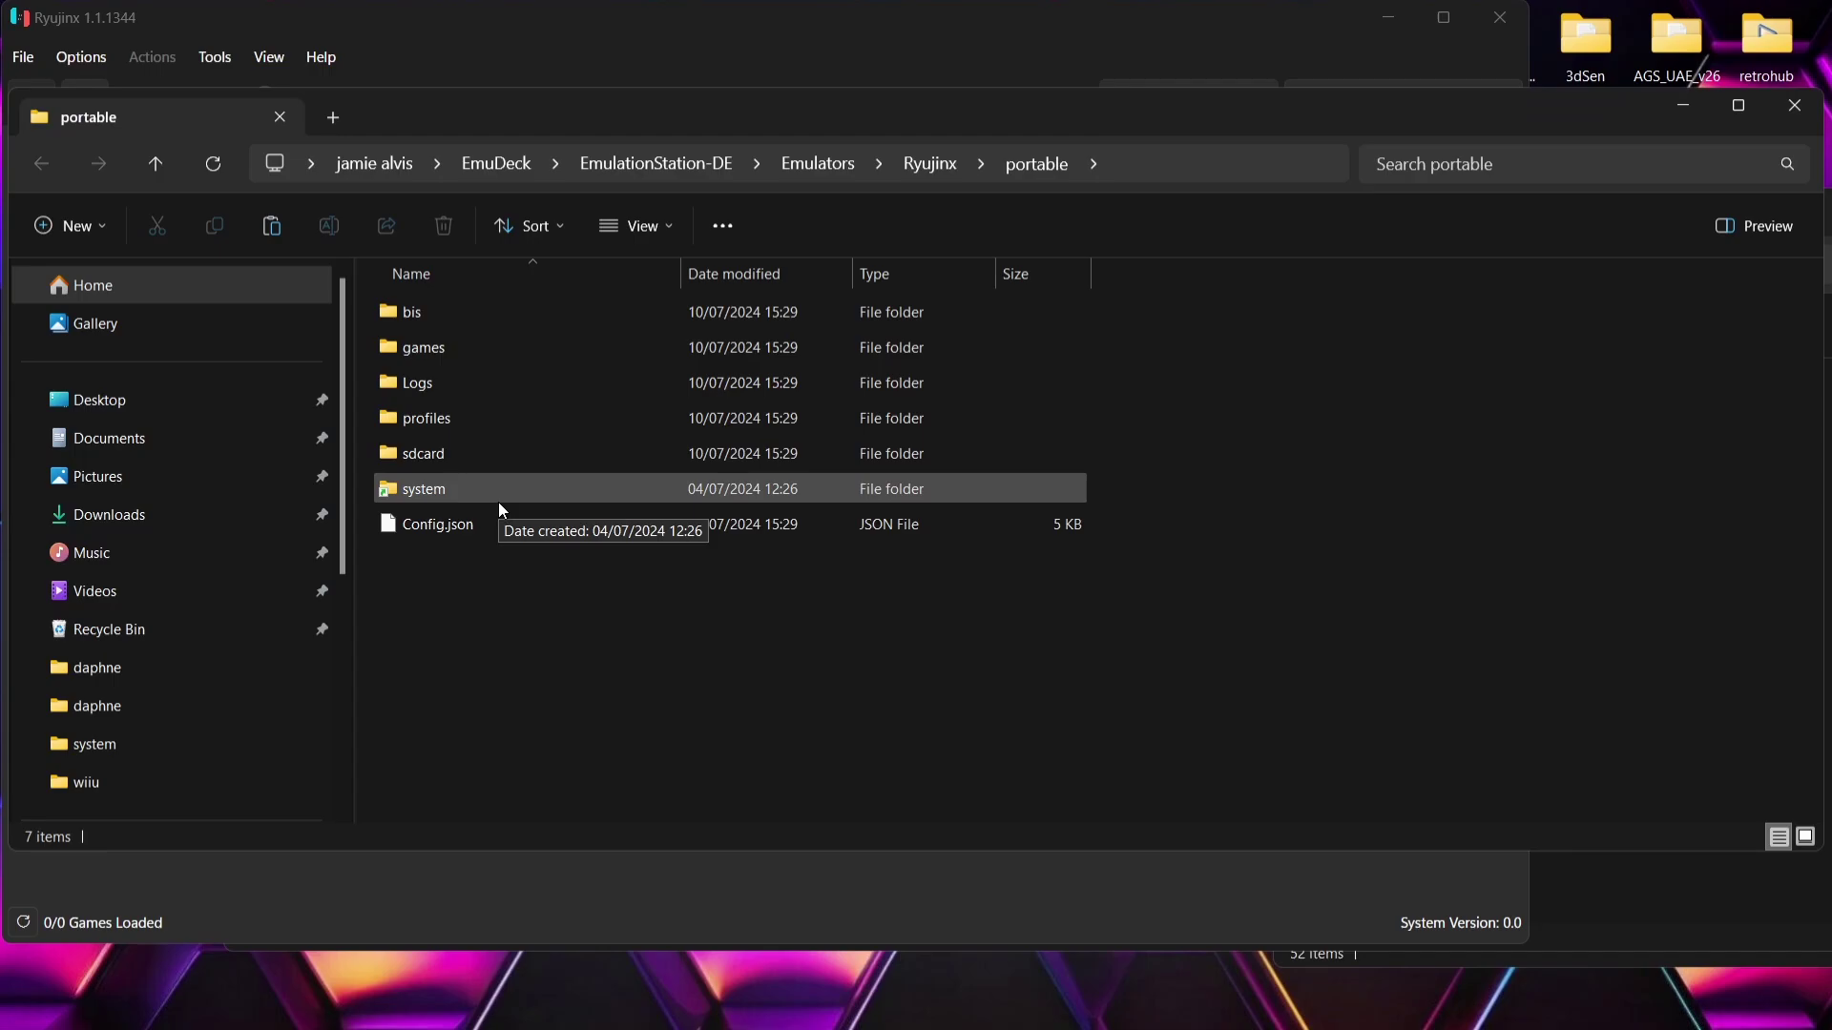
left_click(734, 23)
left_click_drag(735, 23, 706, 194)
left_click(1677, 412)
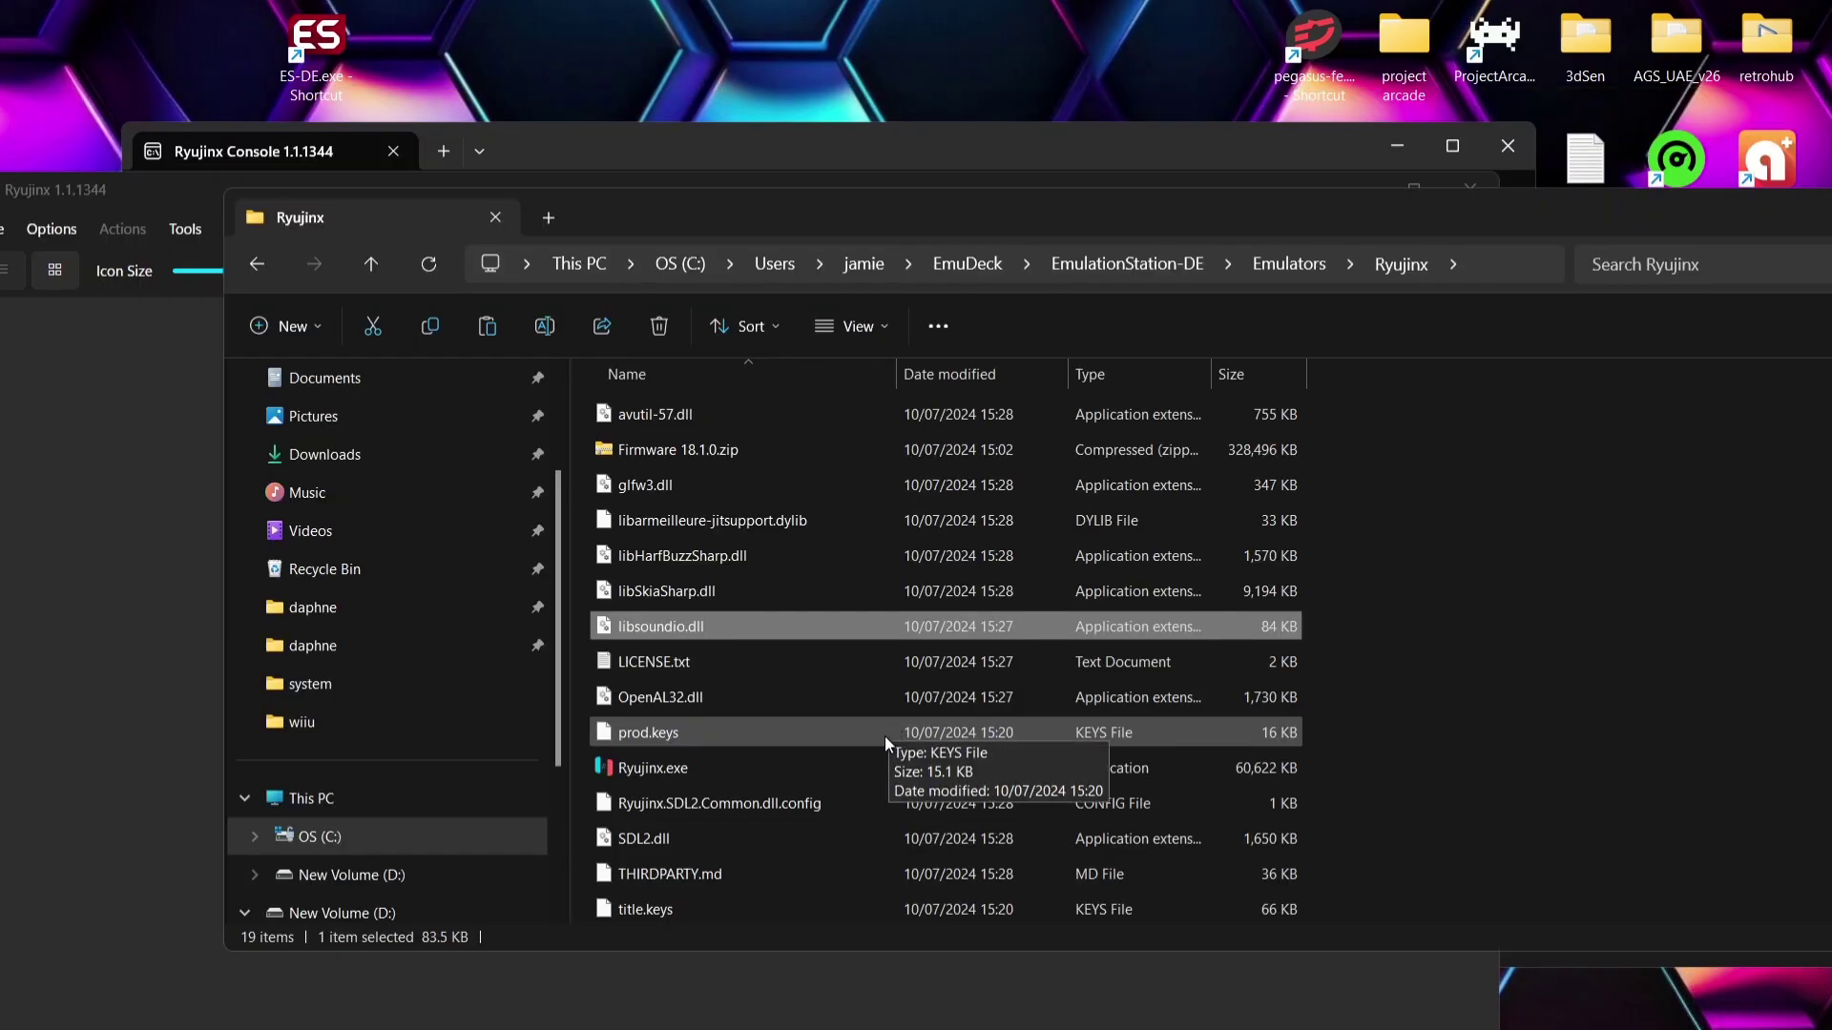
Step: Copy prod.keys and title.keys from the Ryujinx emulator folder
left_click(883, 775)
key("Down")
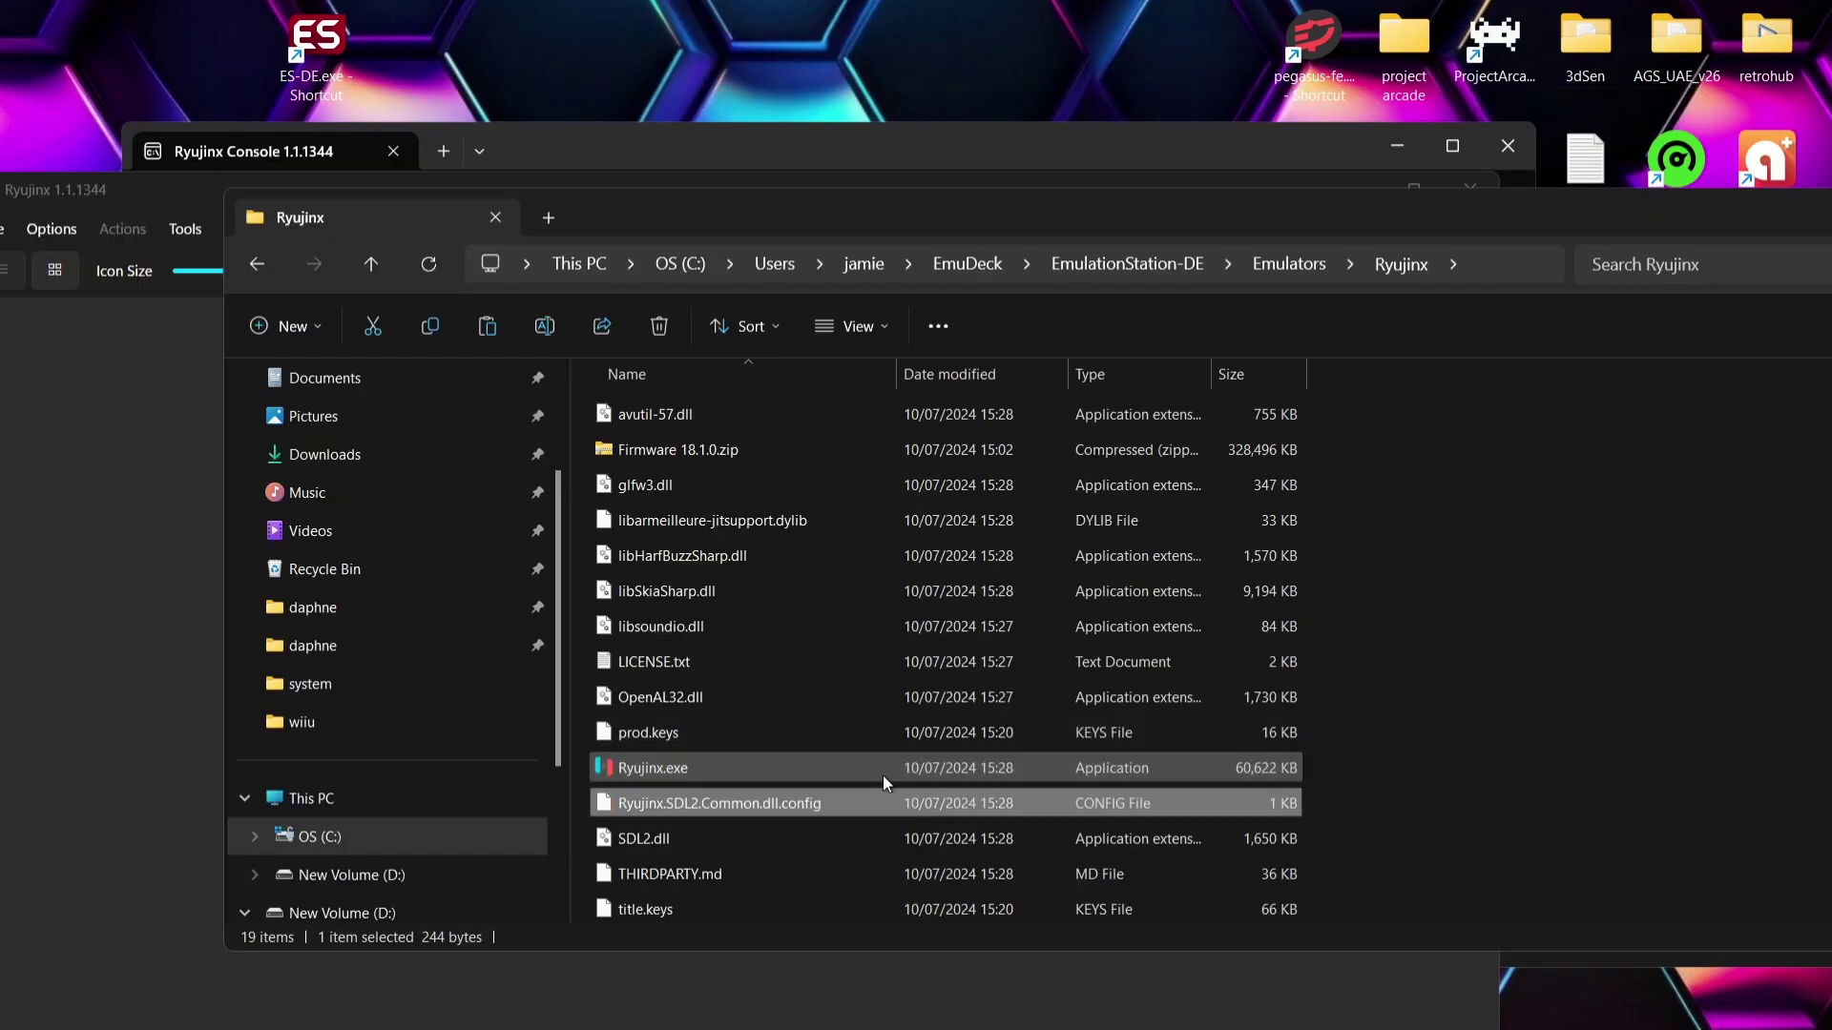
key("Down")
key("Down")
key("Down")
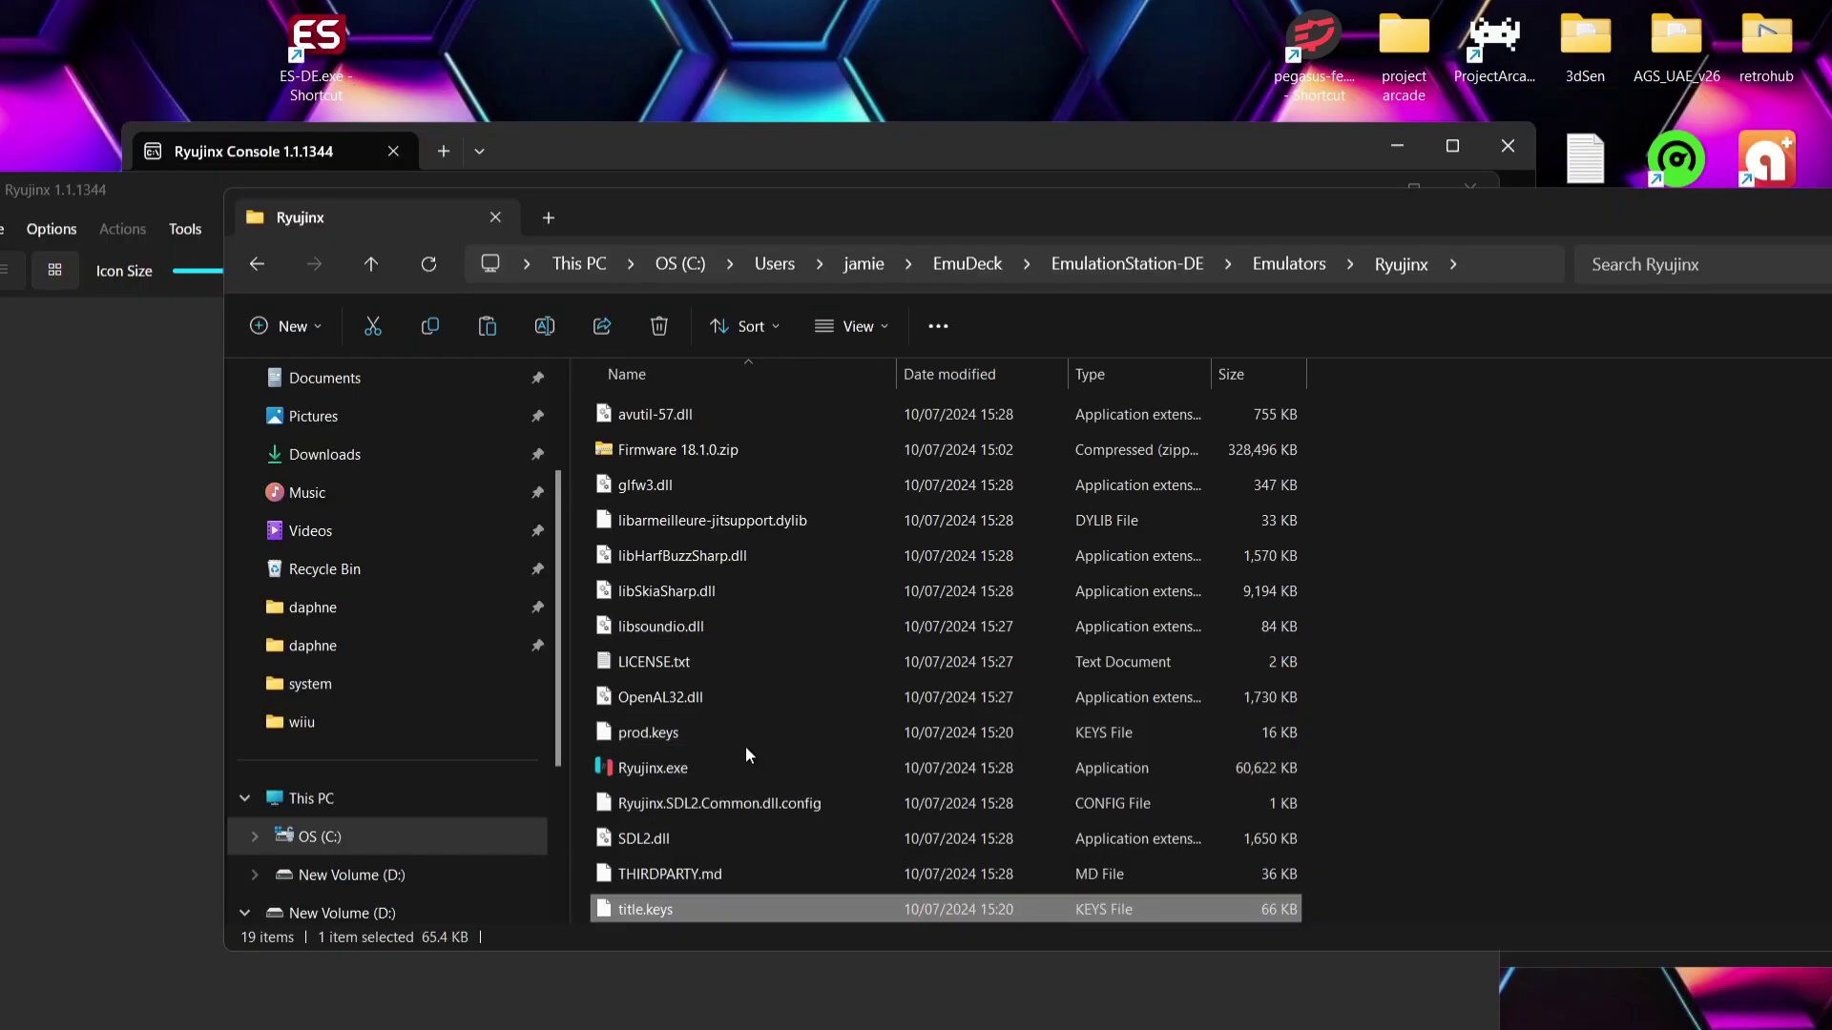
left_click(672, 735, "ctrl")
right_click(672, 735)
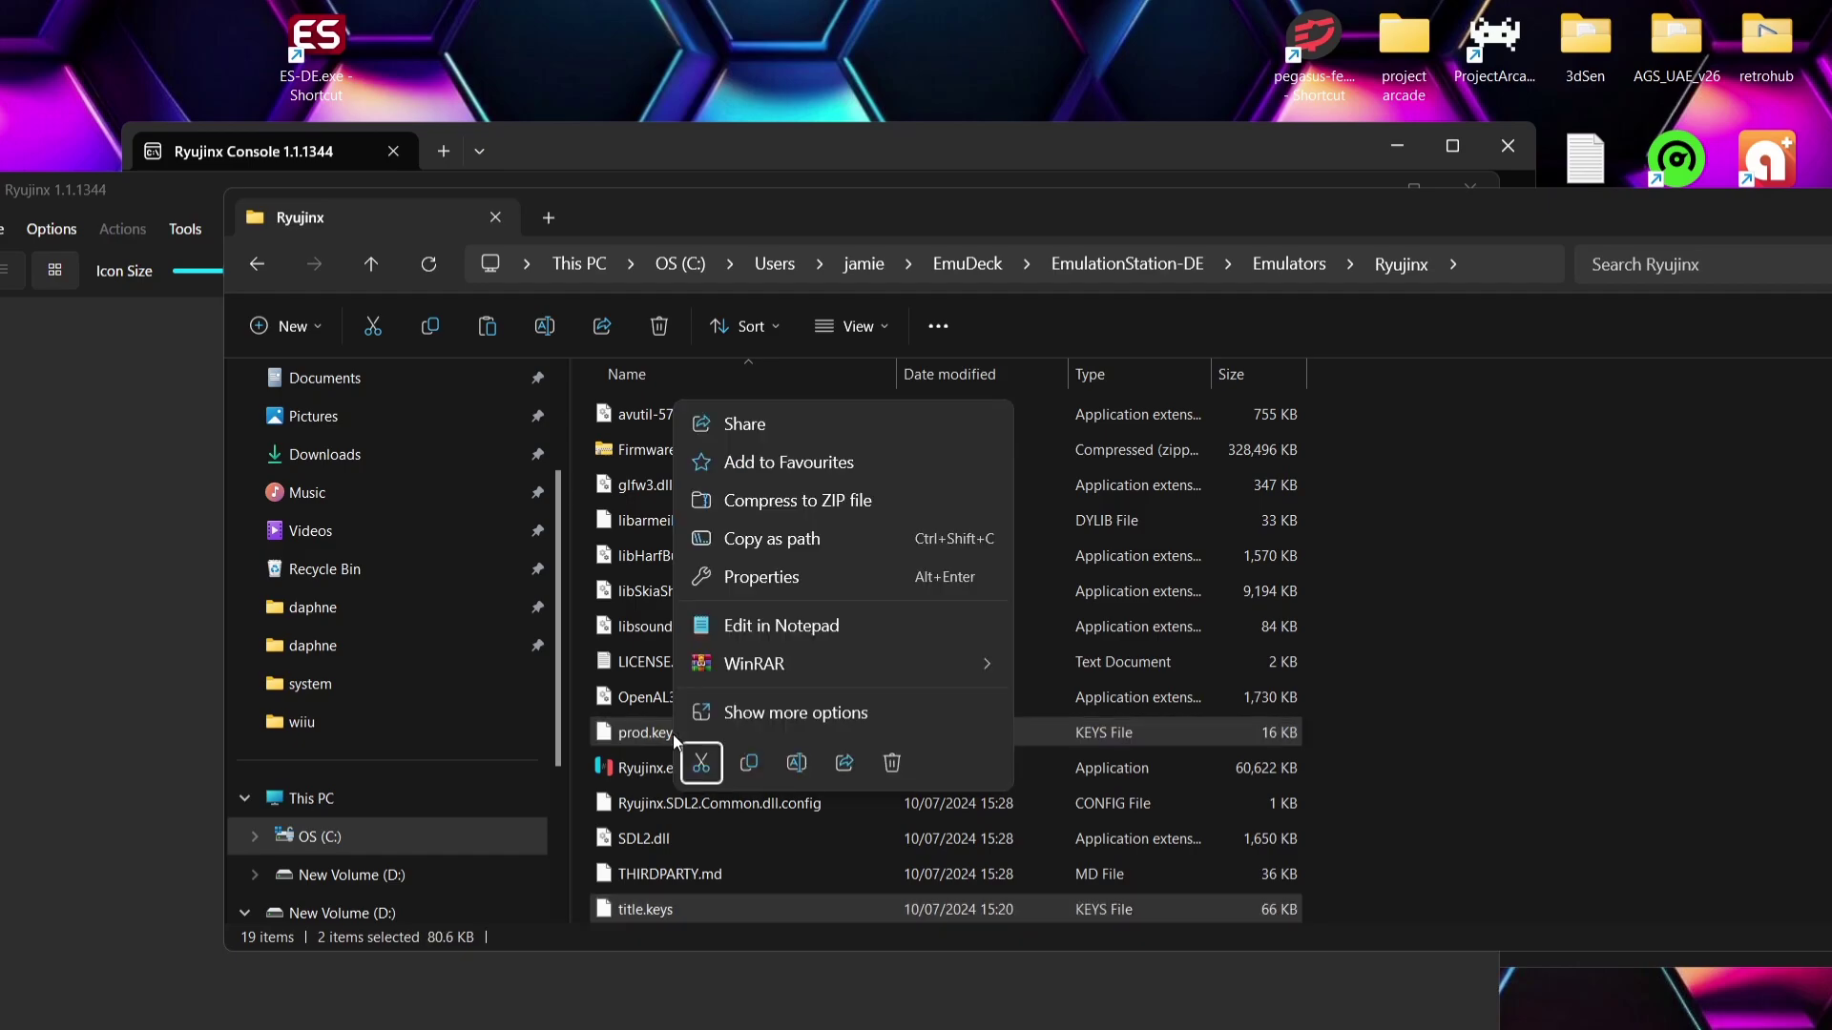
left_click(748, 763)
Step: Paste both key files into Ryujinx's portable system folder and close that window
double_click(139, 187)
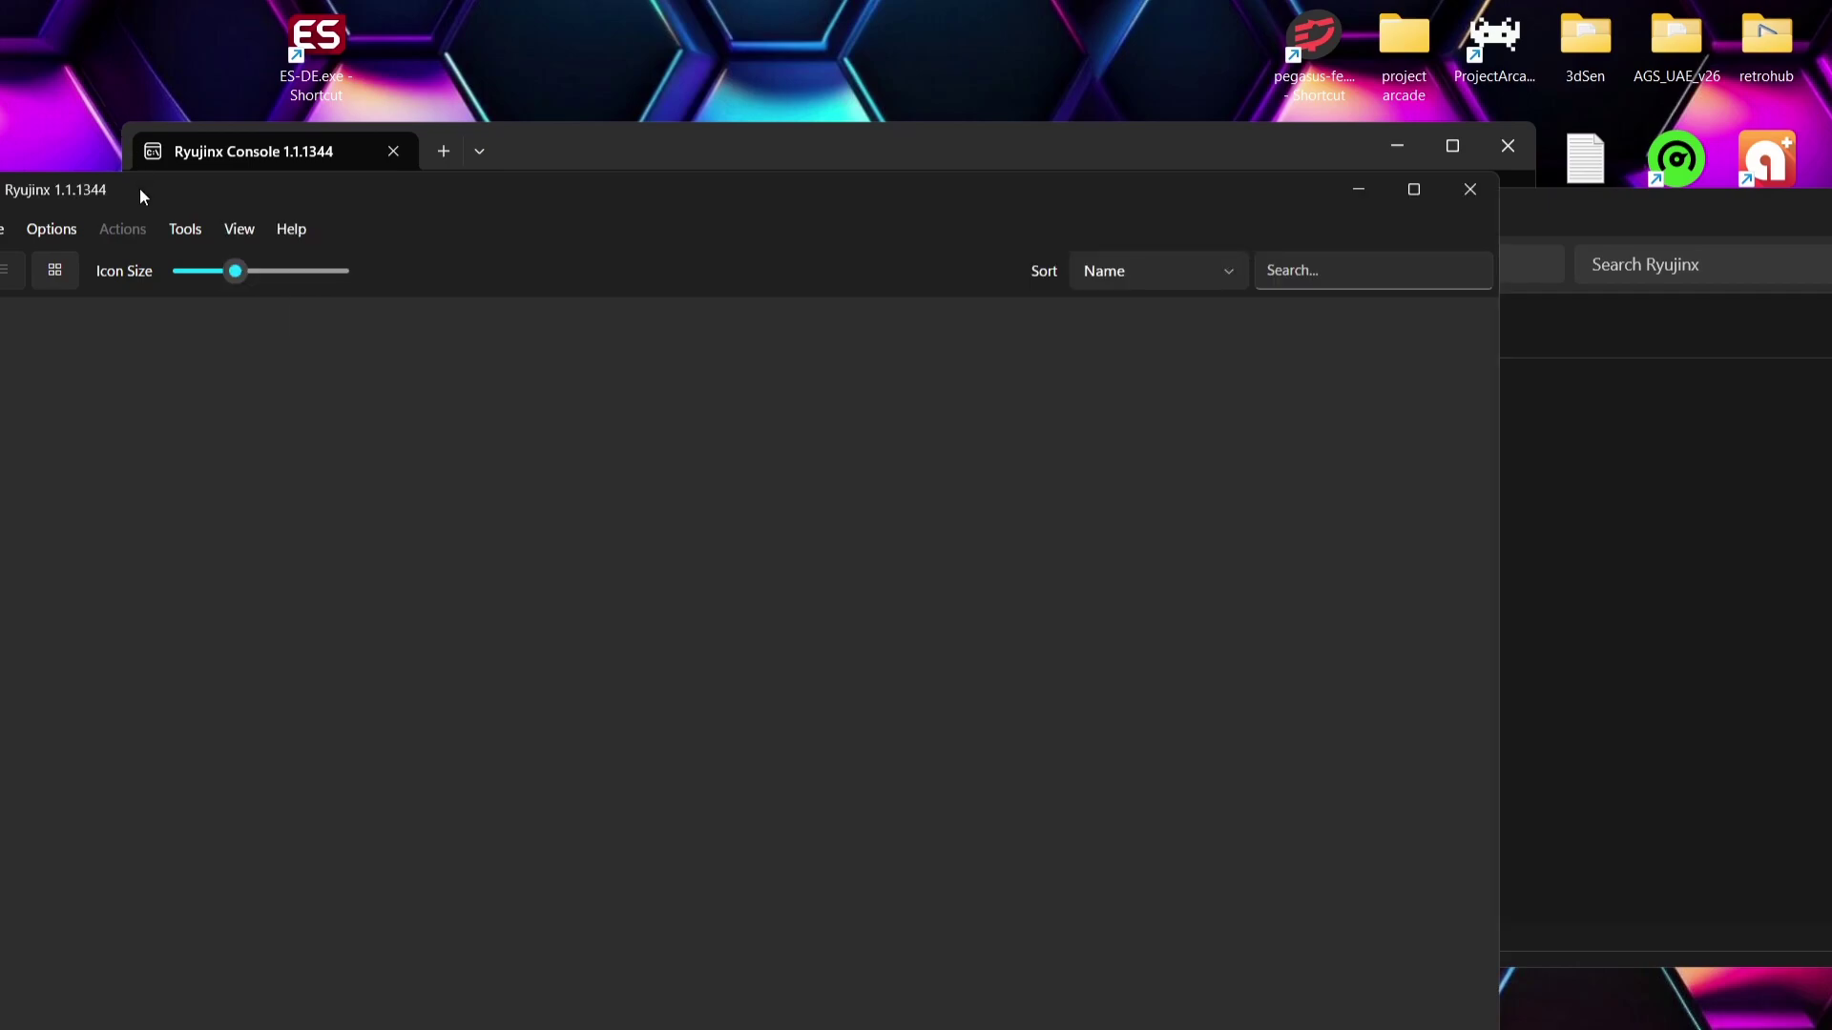
left_click(23, 54)
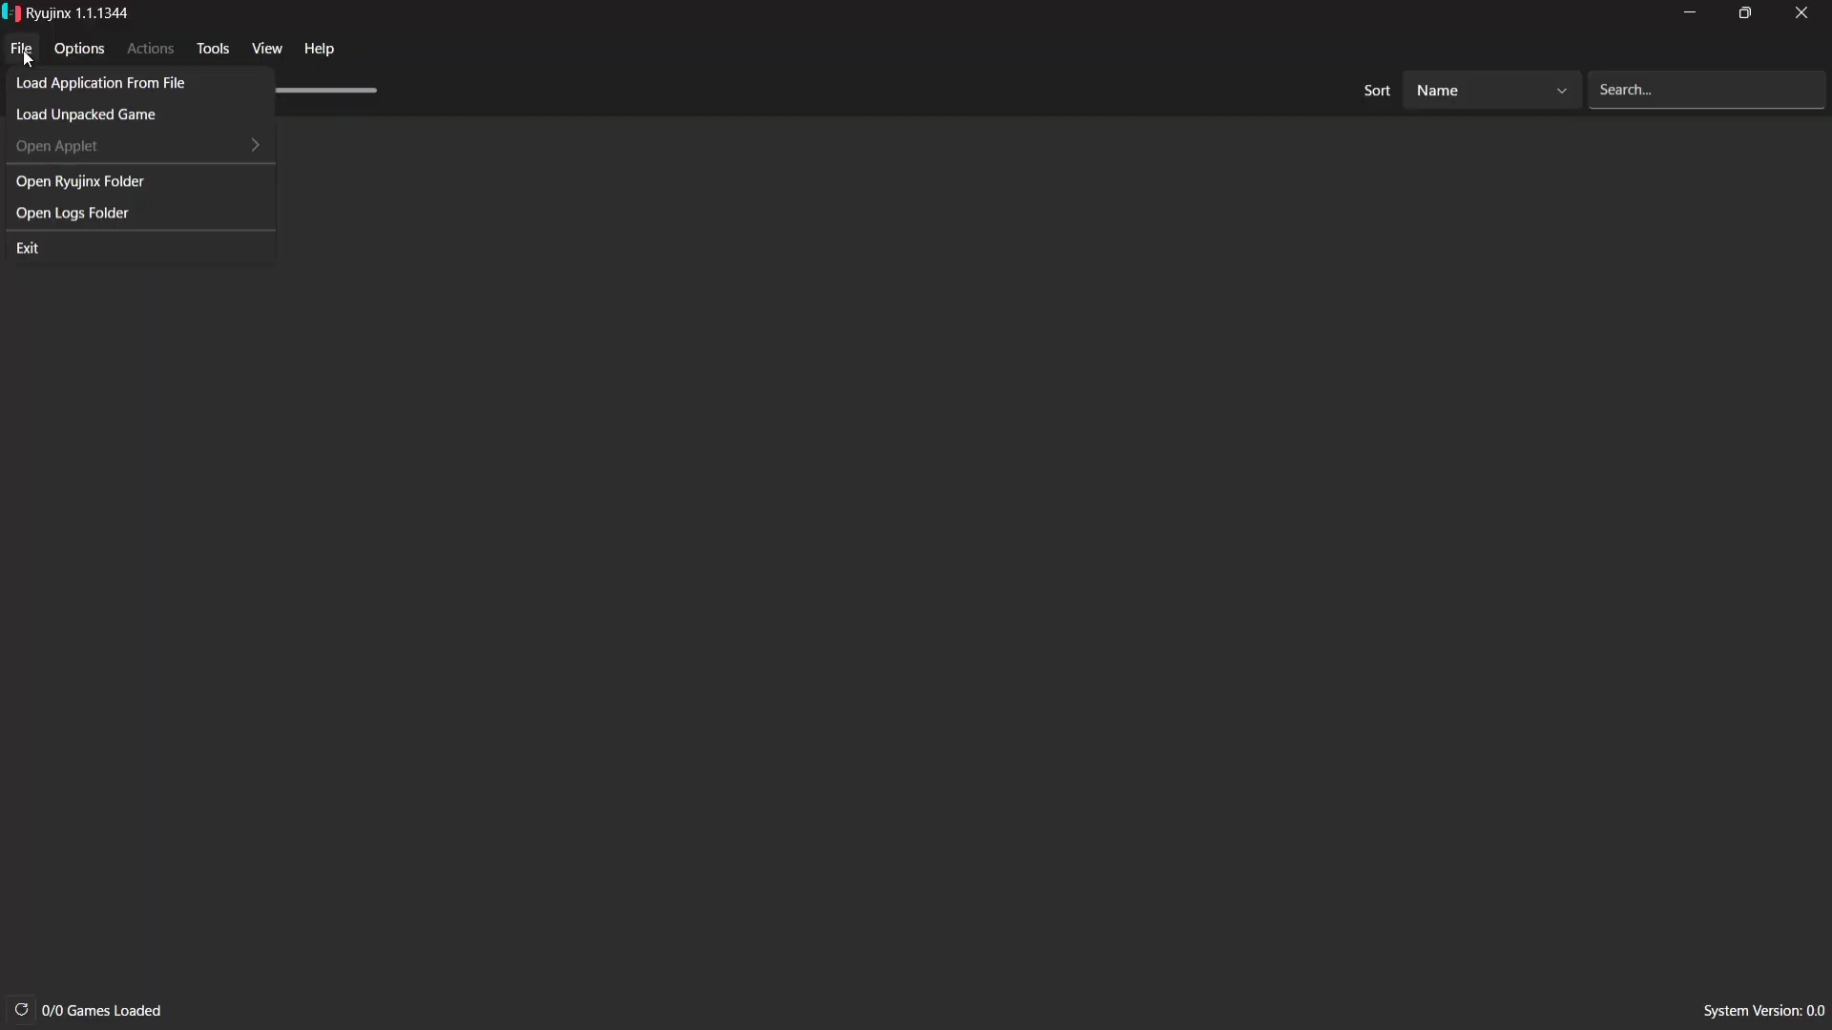
left_click(76, 183)
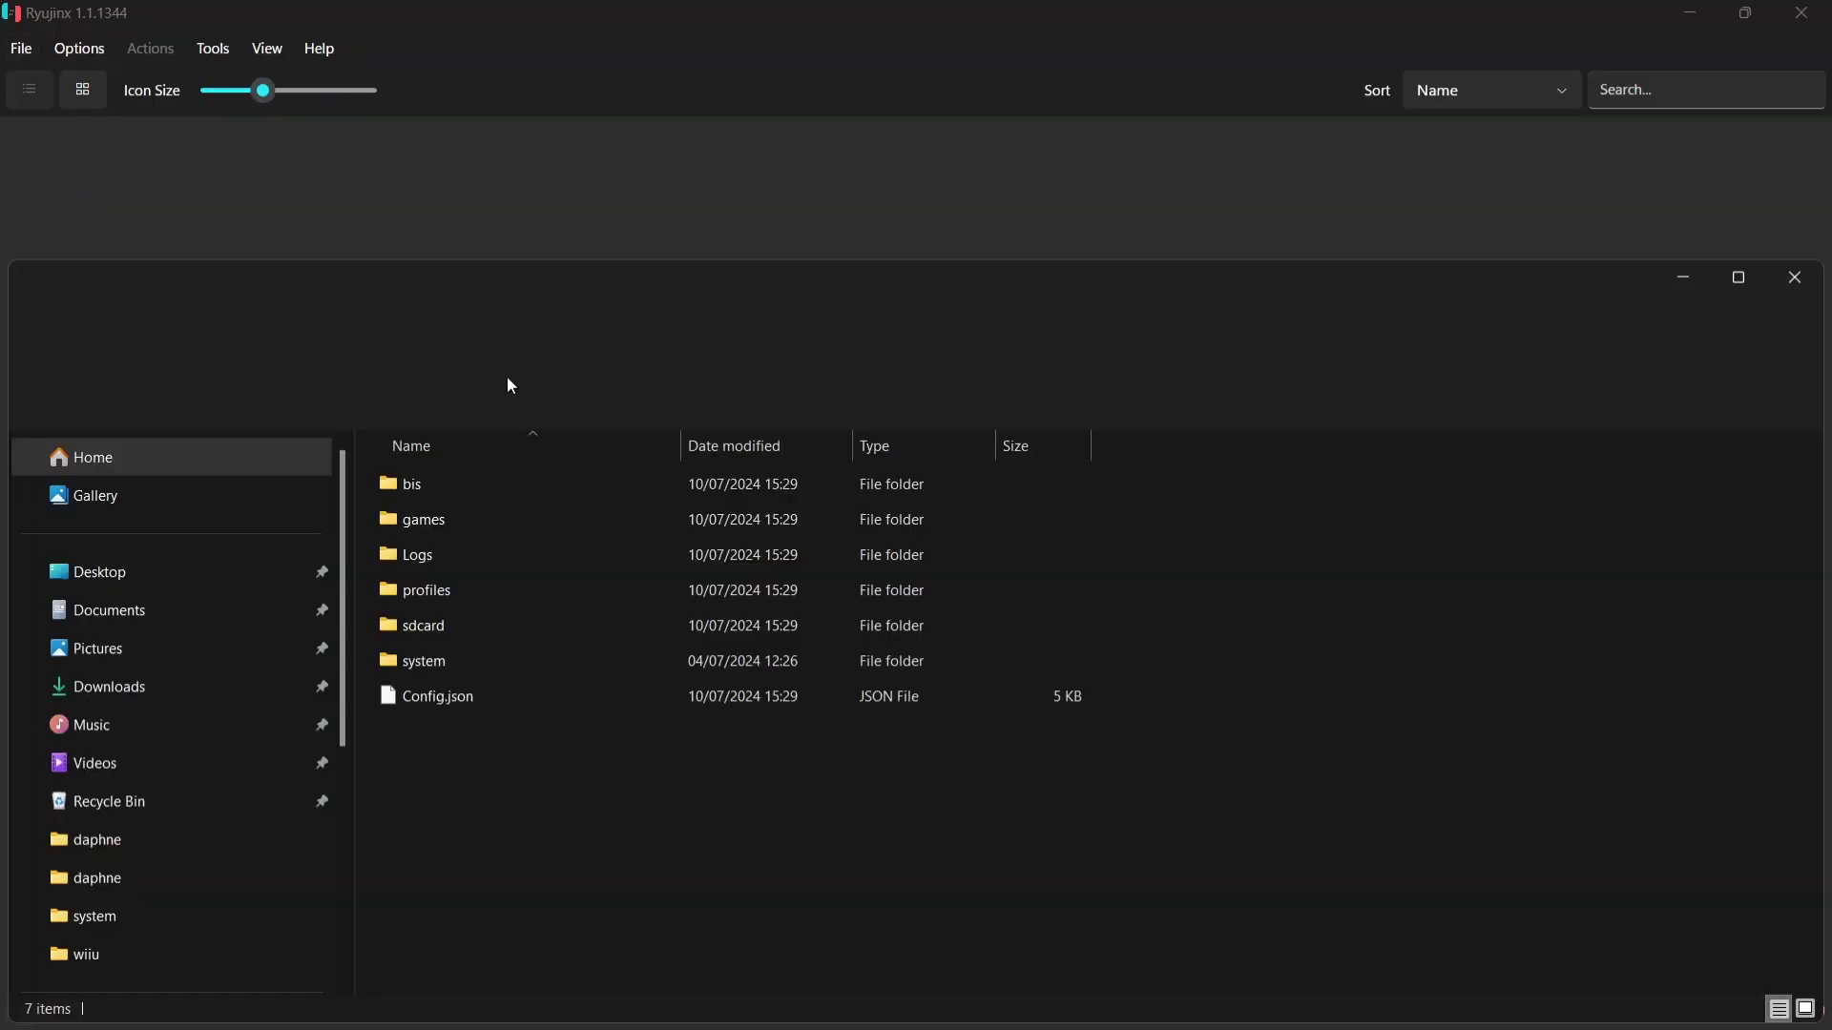
double_click(477, 660)
right_click(512, 587)
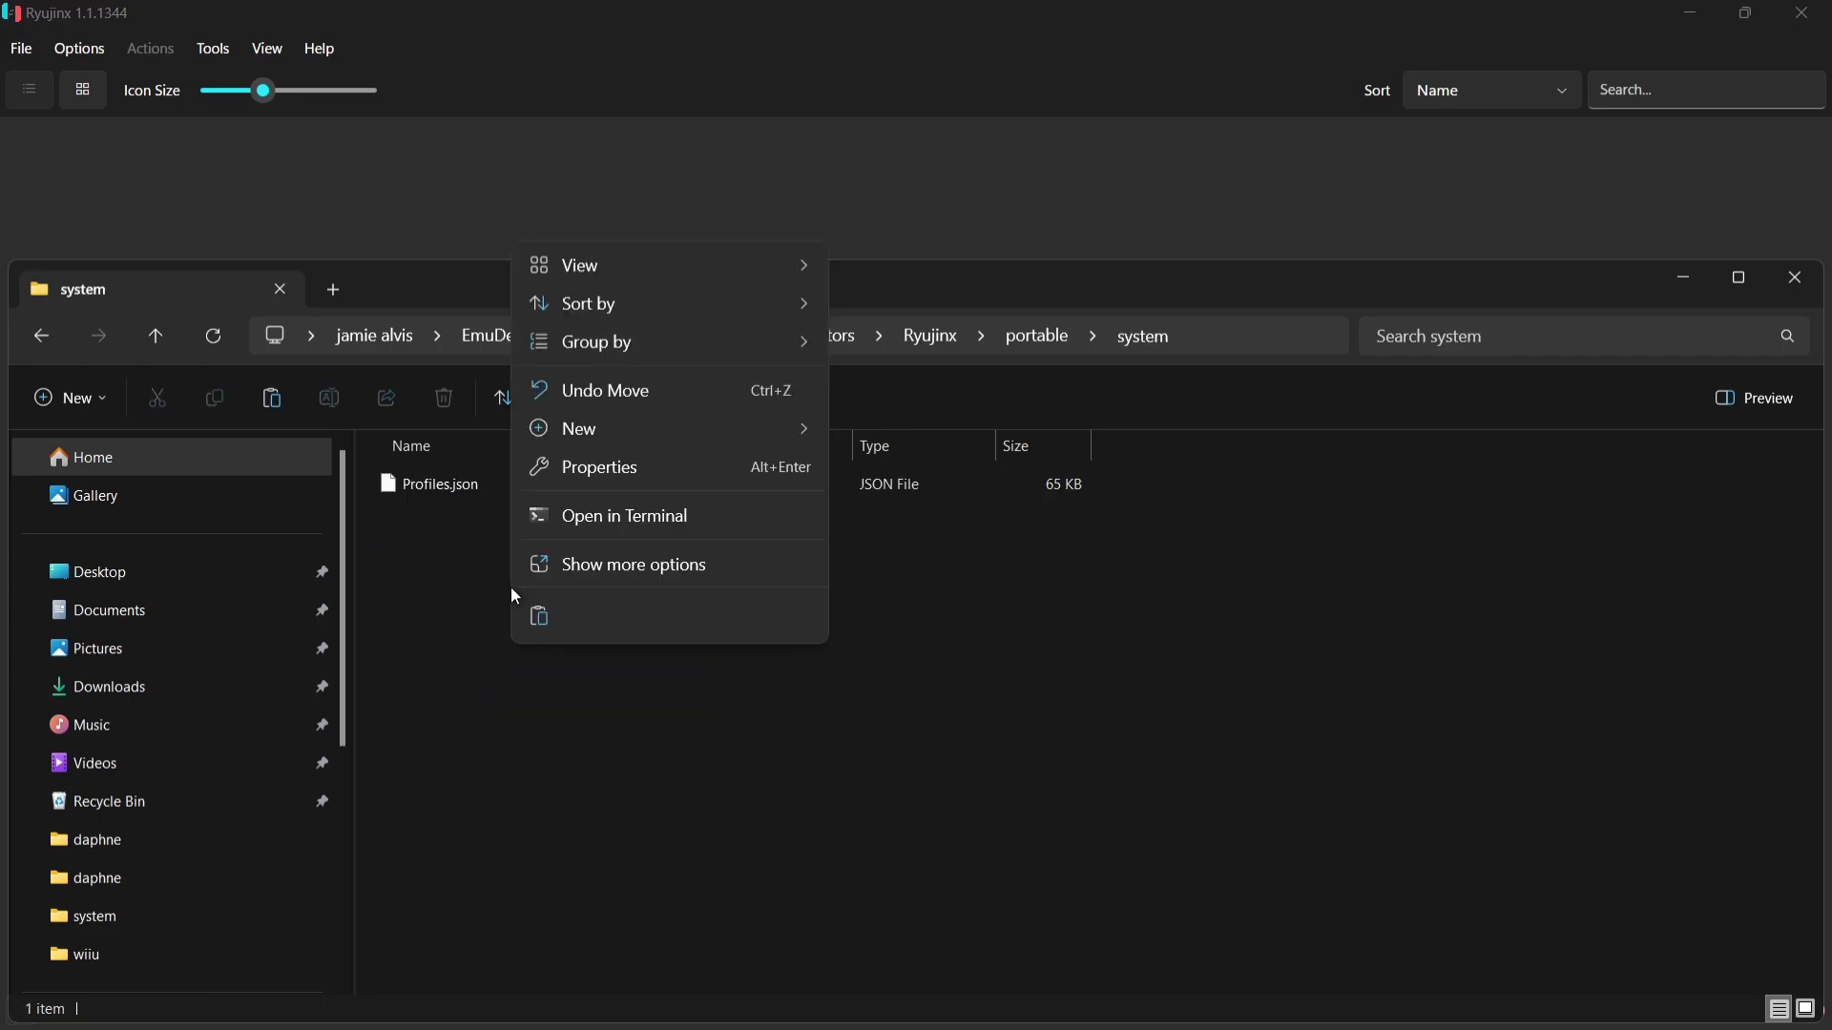
left_click(539, 618)
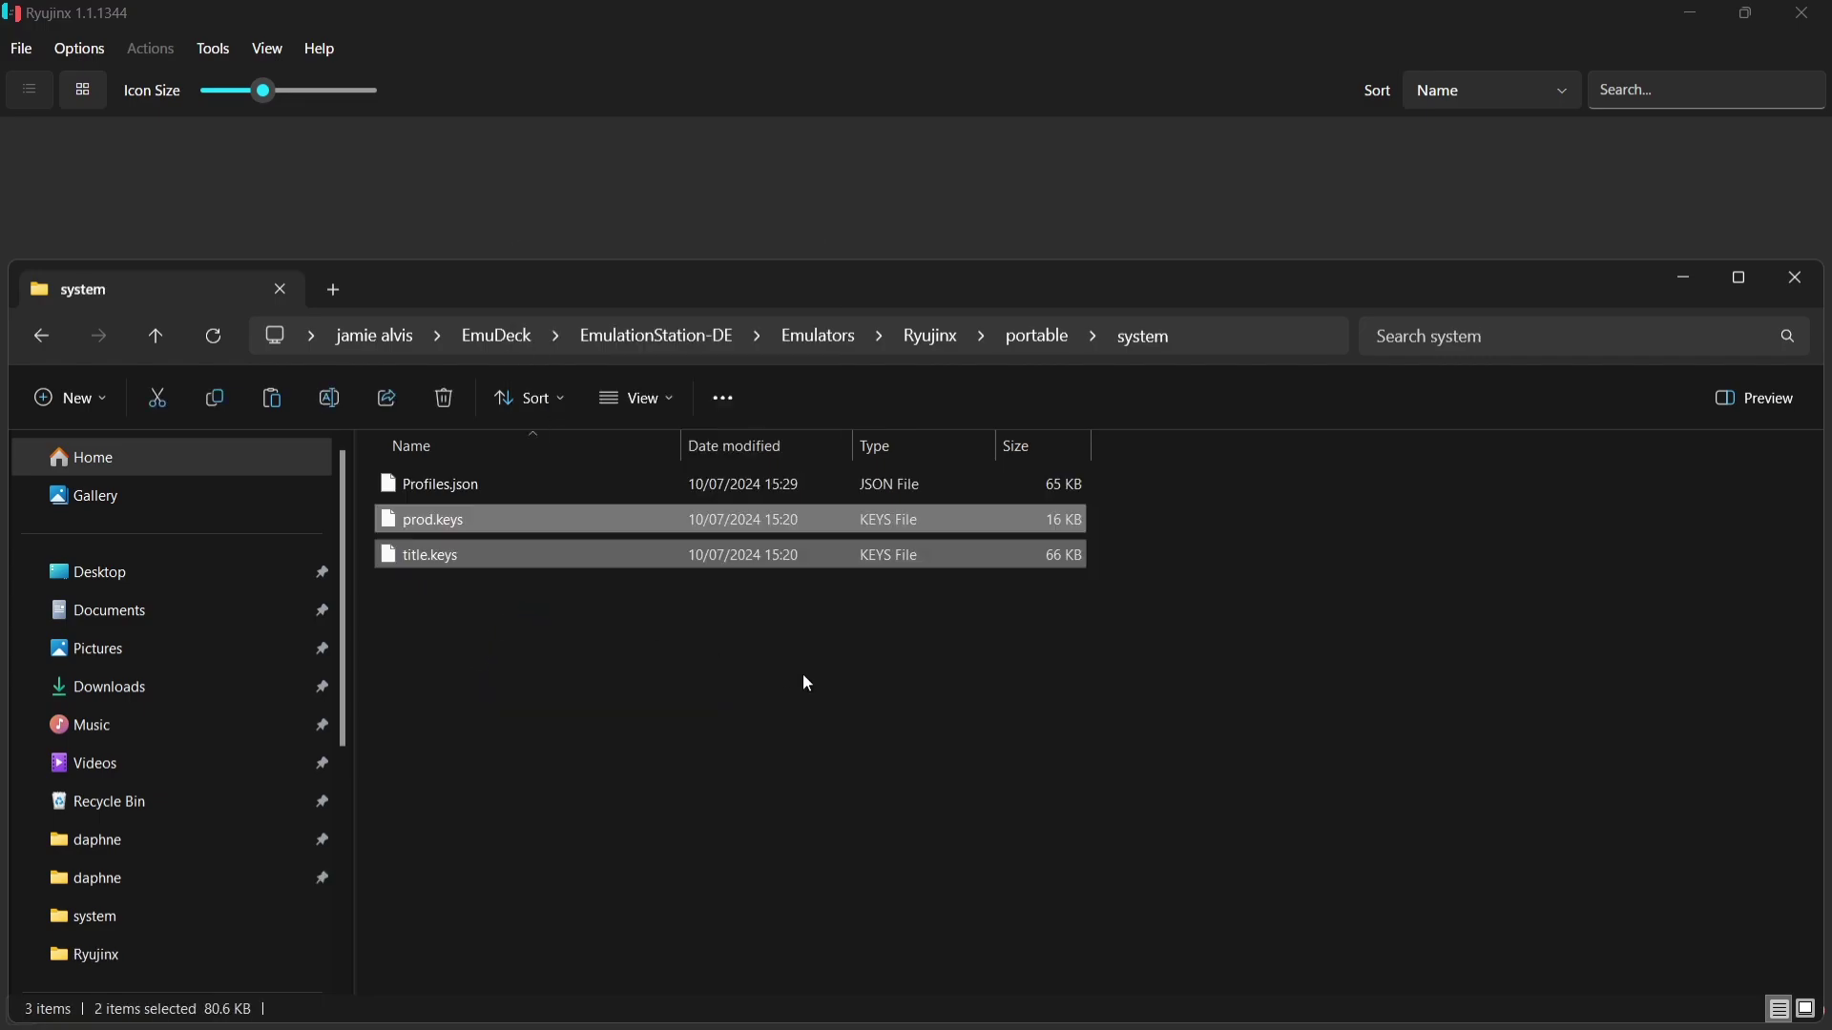
left_click(1802, 283)
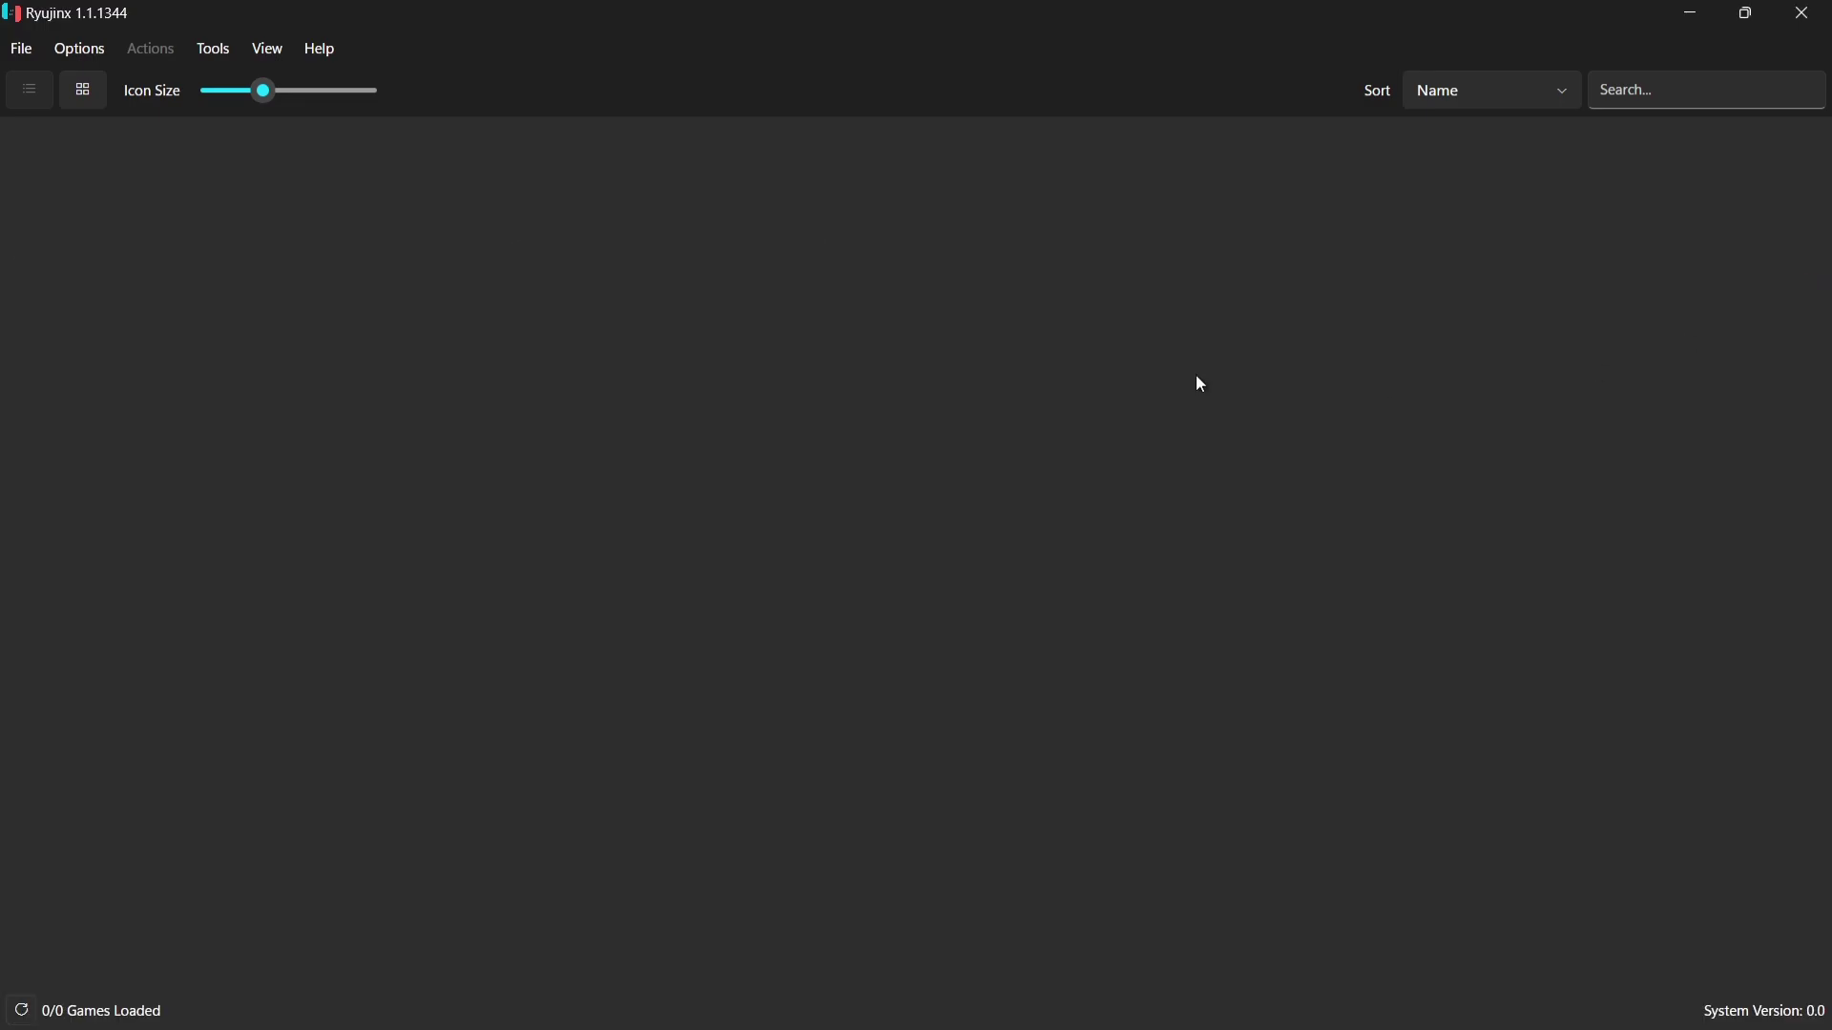
Step: Close and relaunch Ryujinx.exe, then bring up Tools > Install Firmware
left_click(1818, 19)
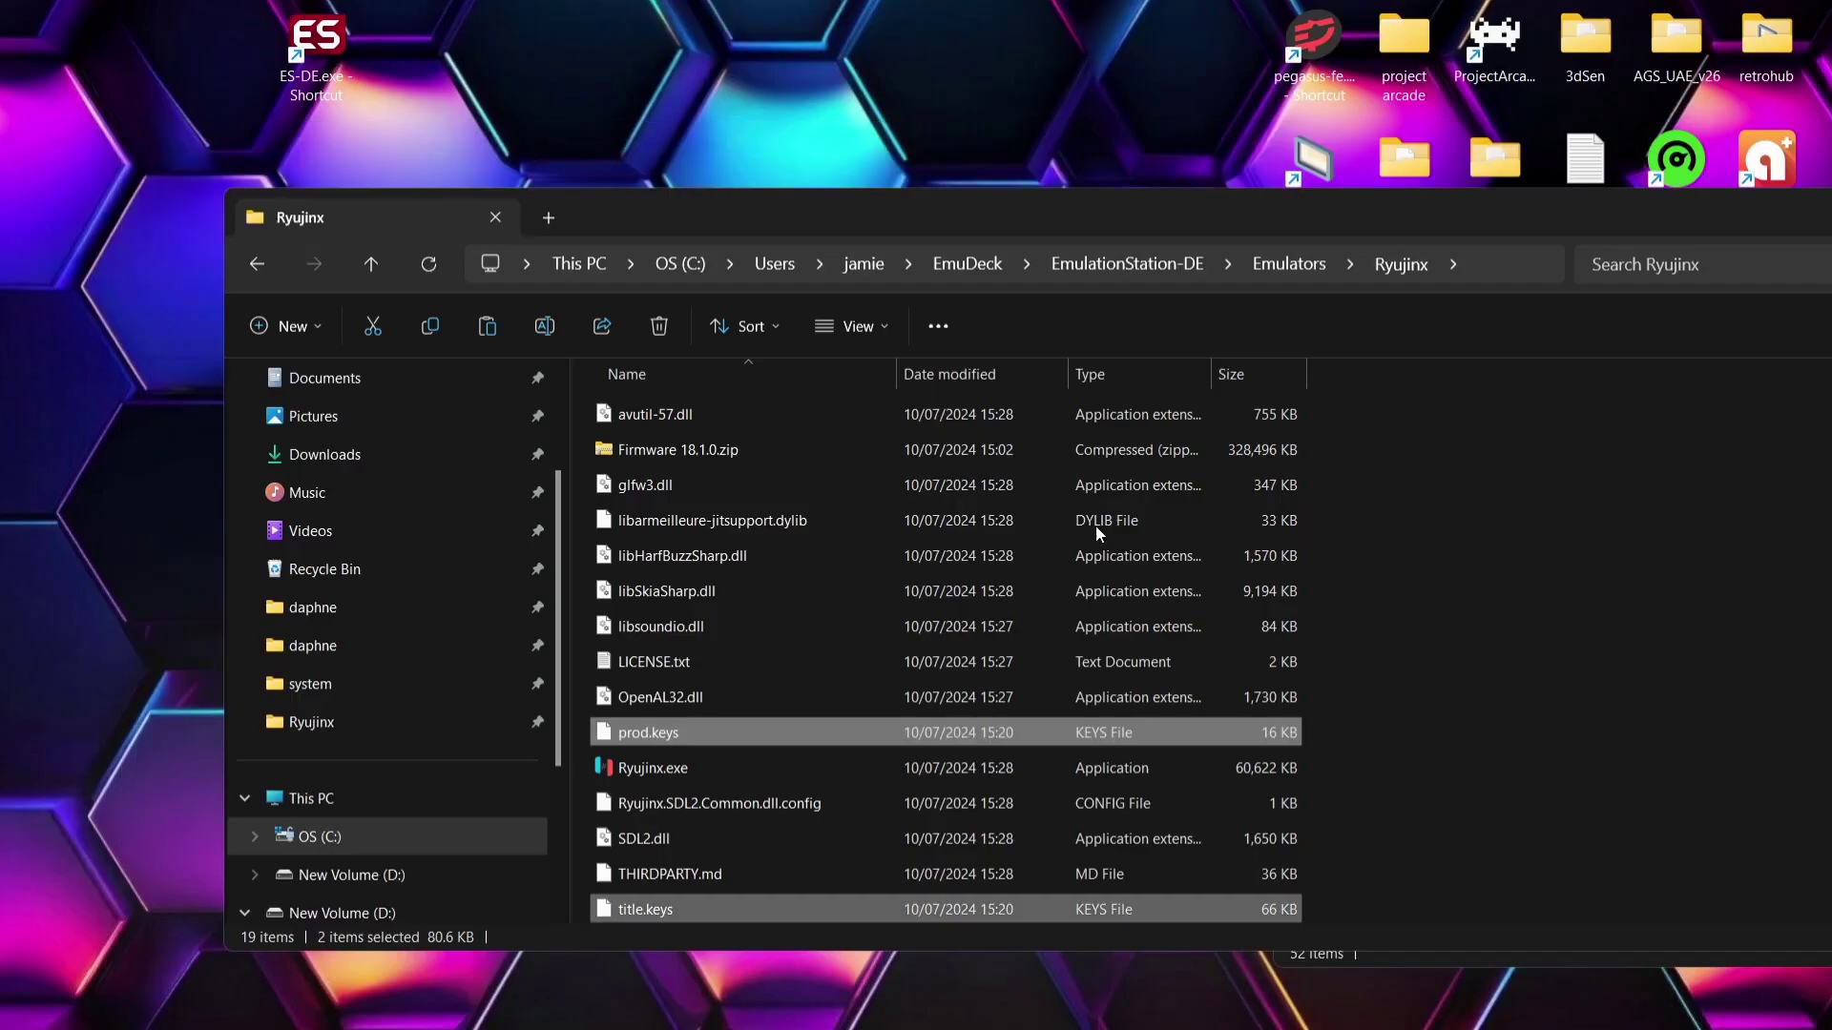
left_click(750, 779)
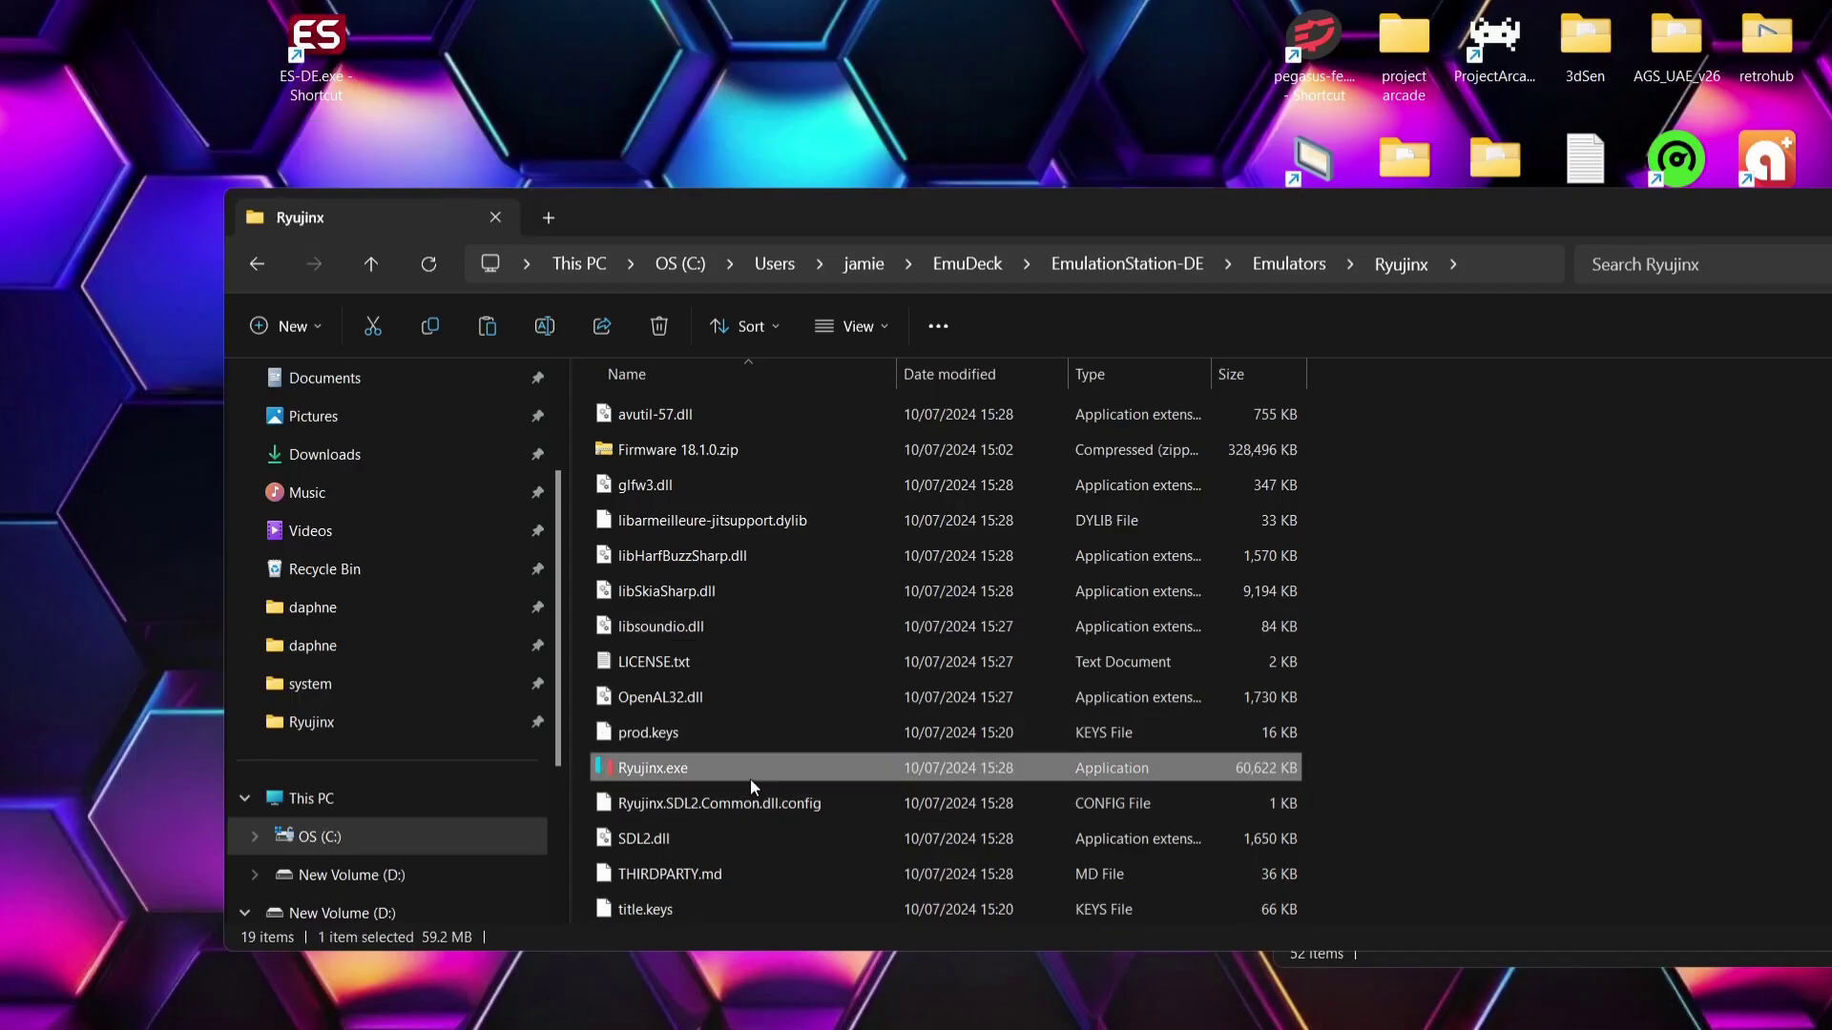
double_click(750, 778)
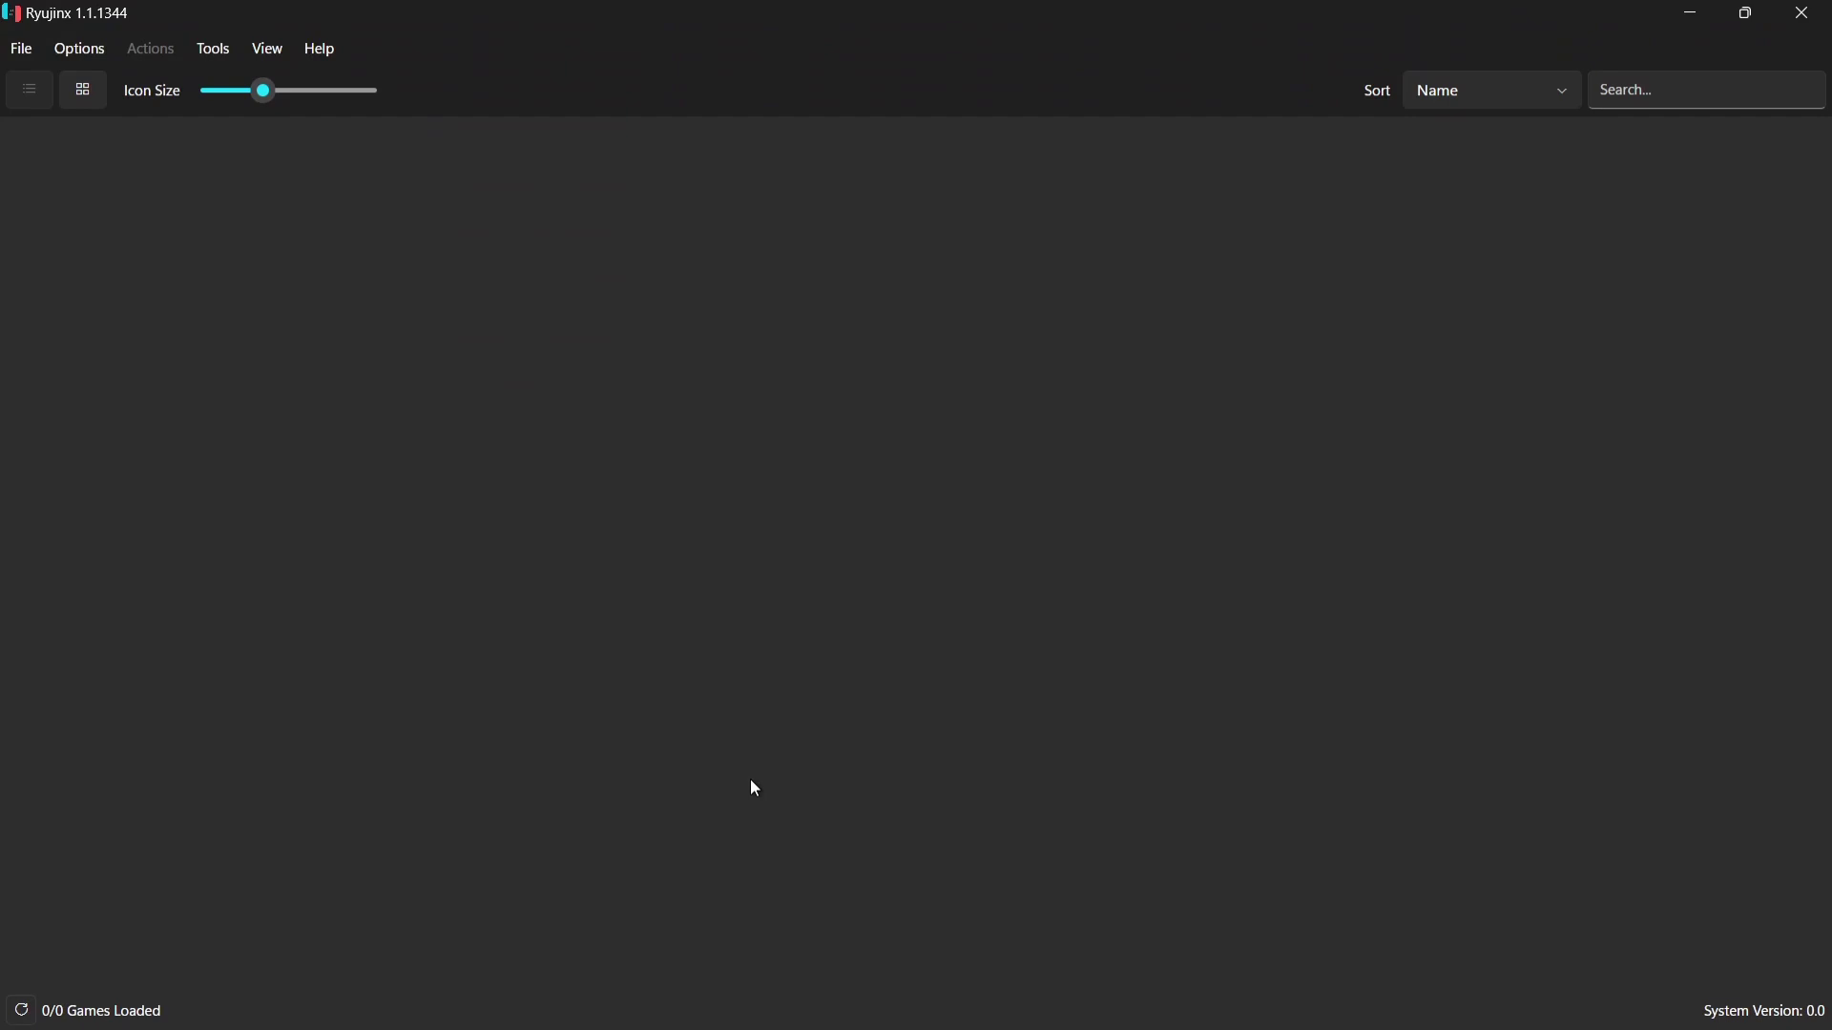
left_click(219, 49)
mouse_move(225, 82)
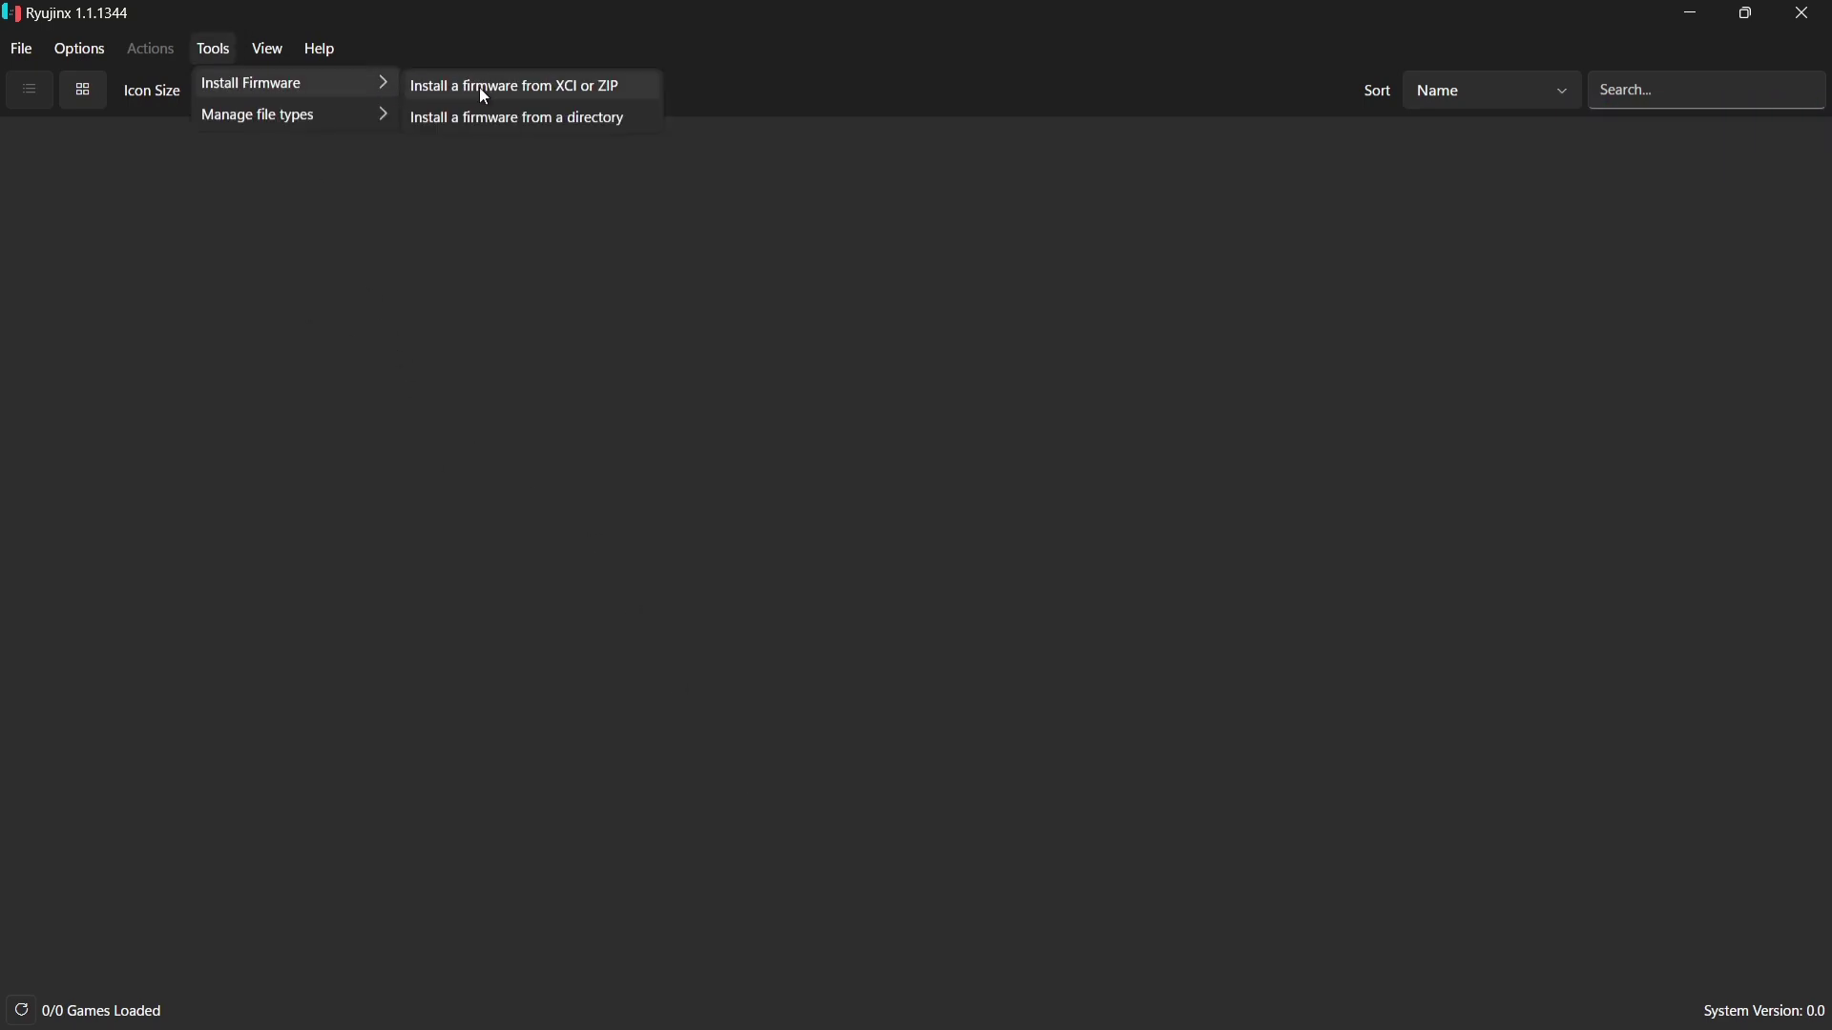
Step: Install firmware 18.1.0 from Emulators\Ryujinx\Firmware 18.1.0.zip and confirm
left_click(540, 88)
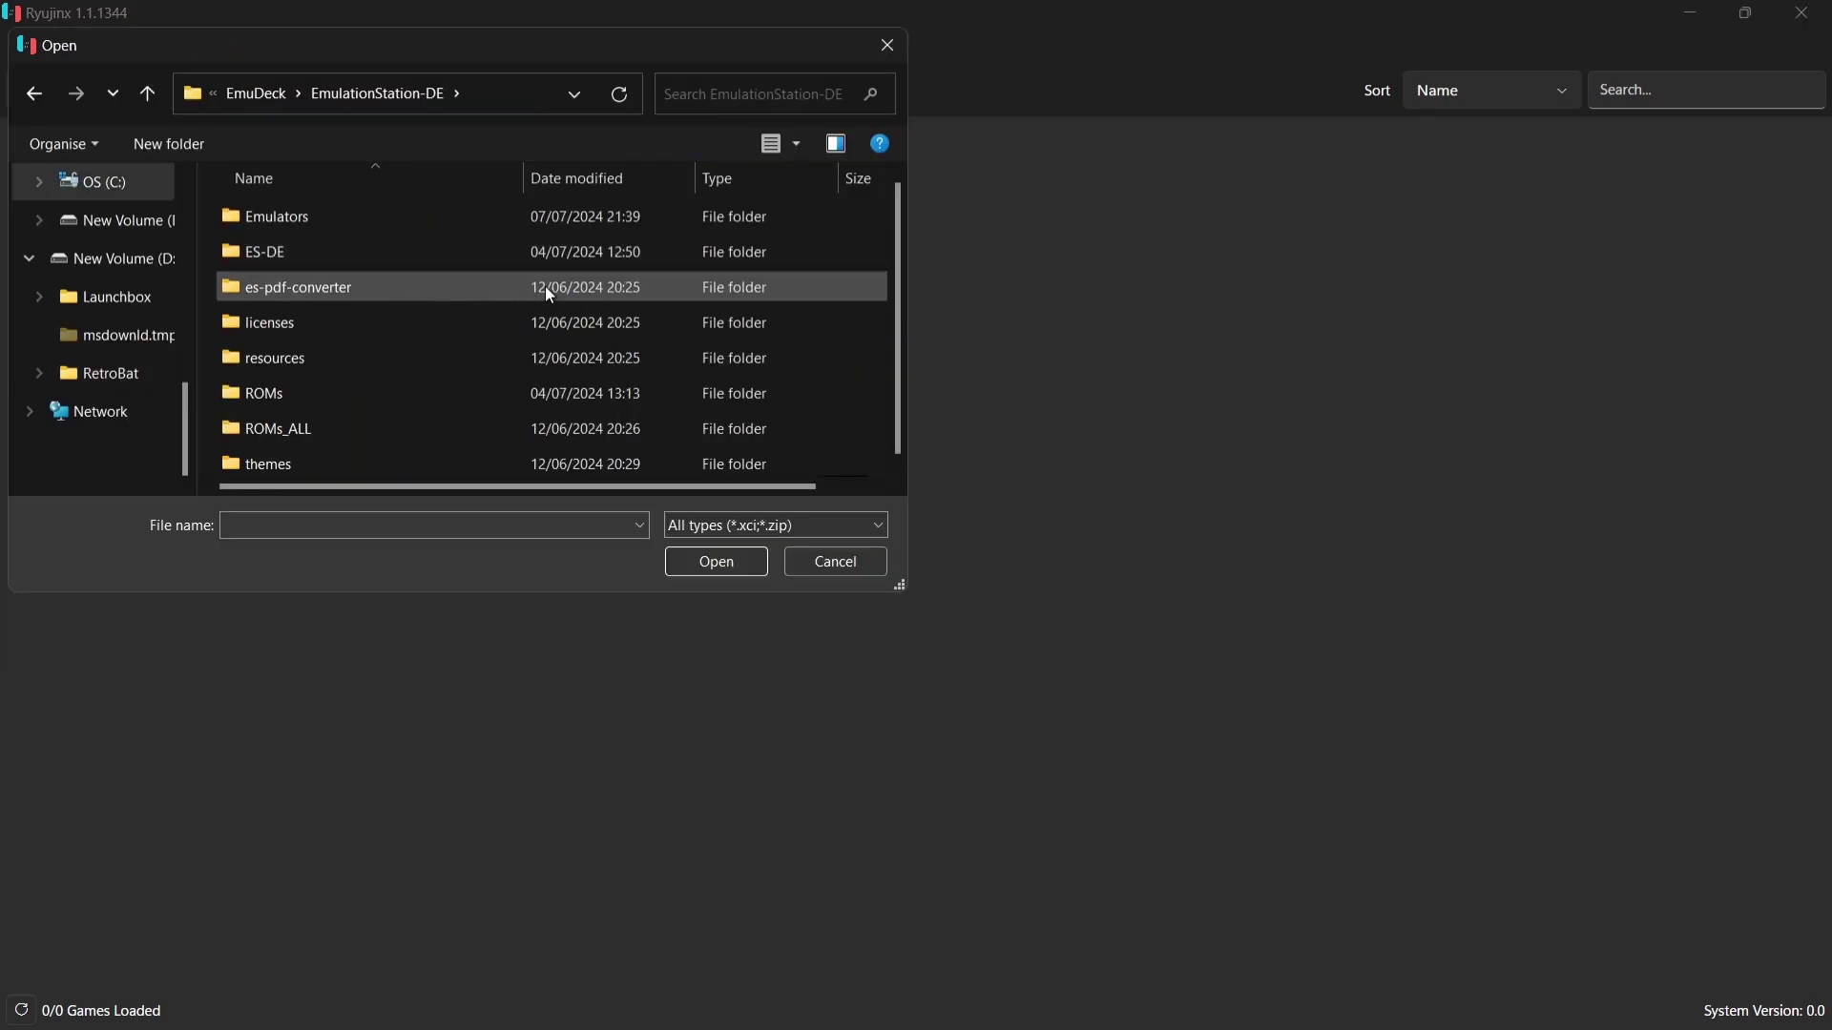
double_click(383, 214)
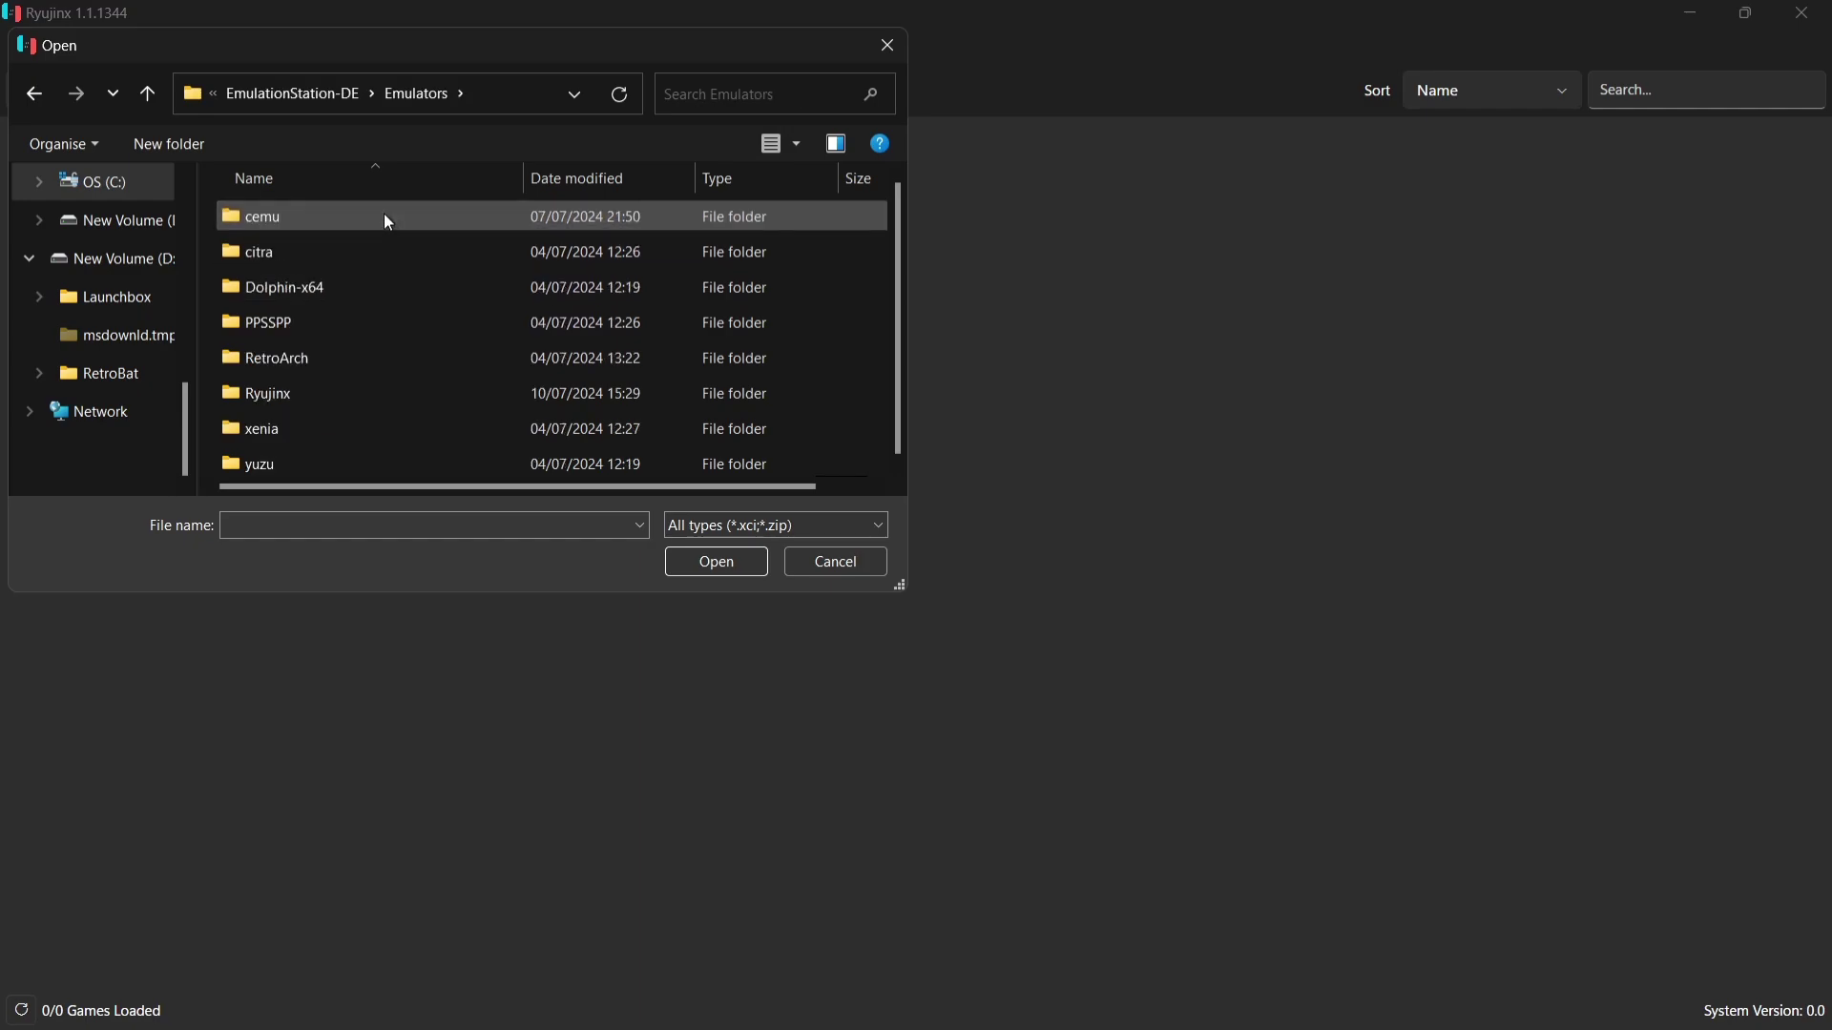
double_click(376, 392)
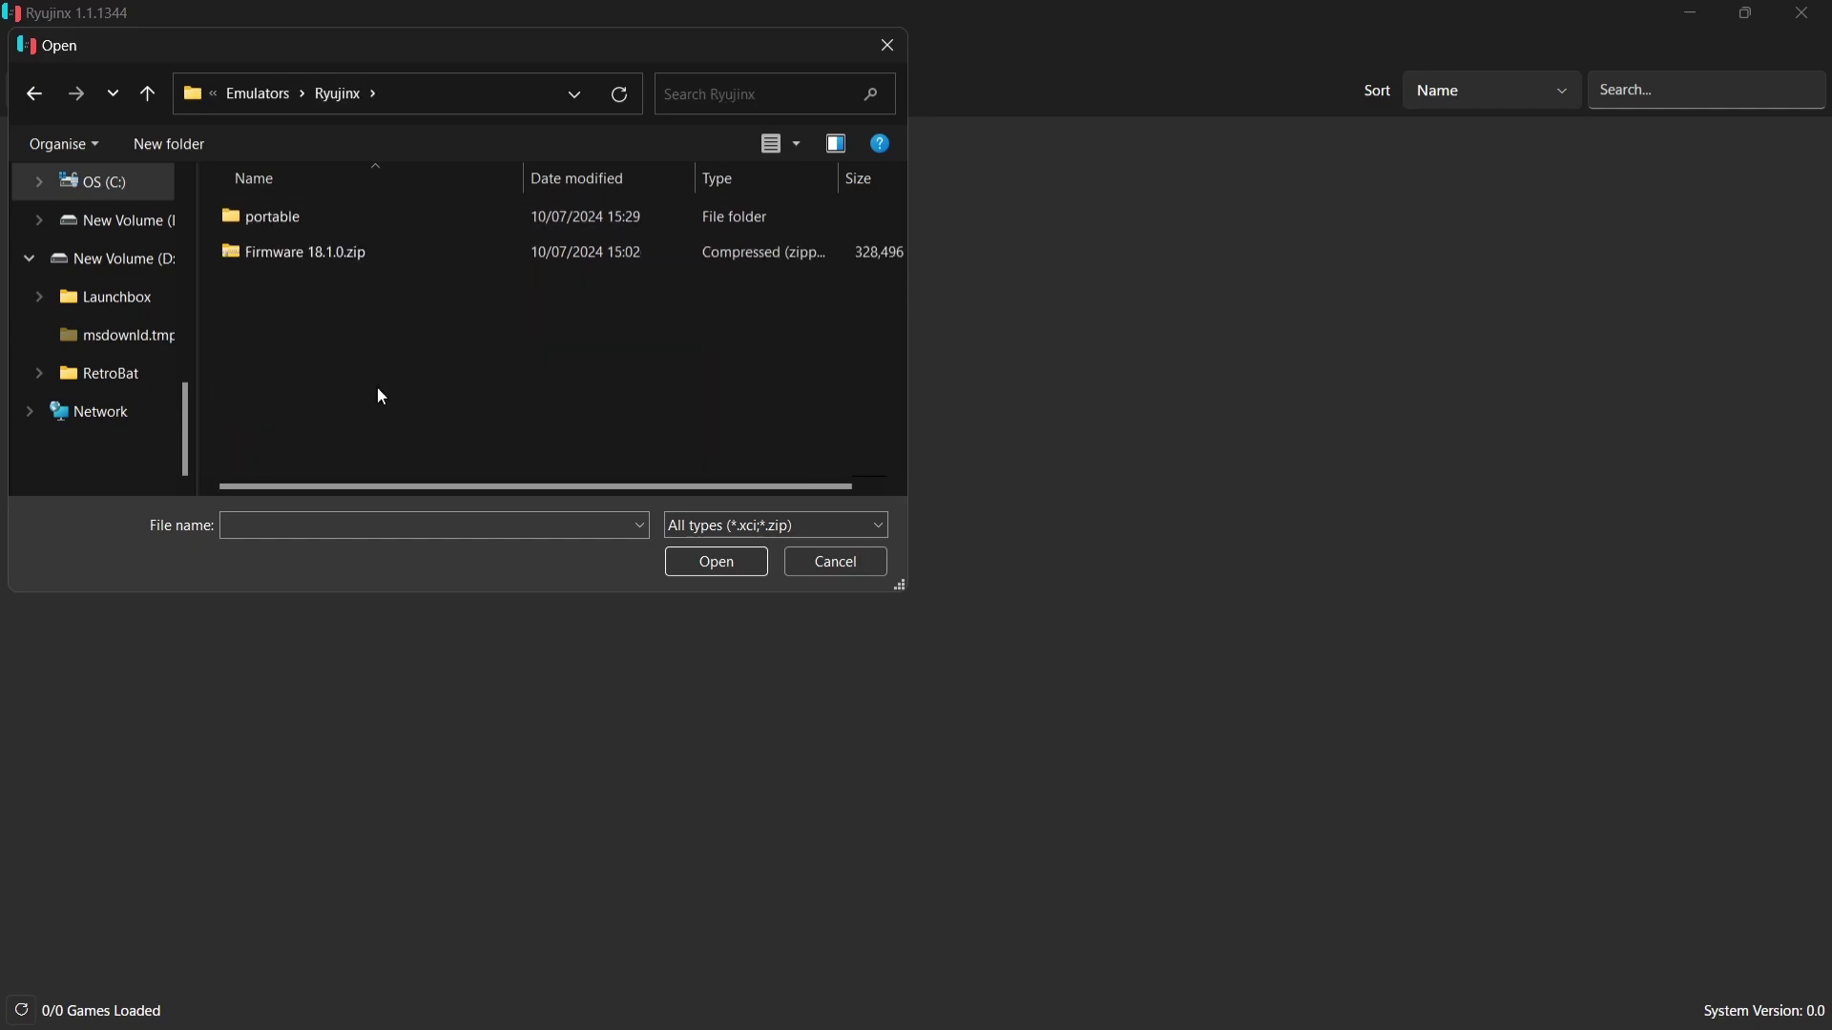
double_click(347, 255)
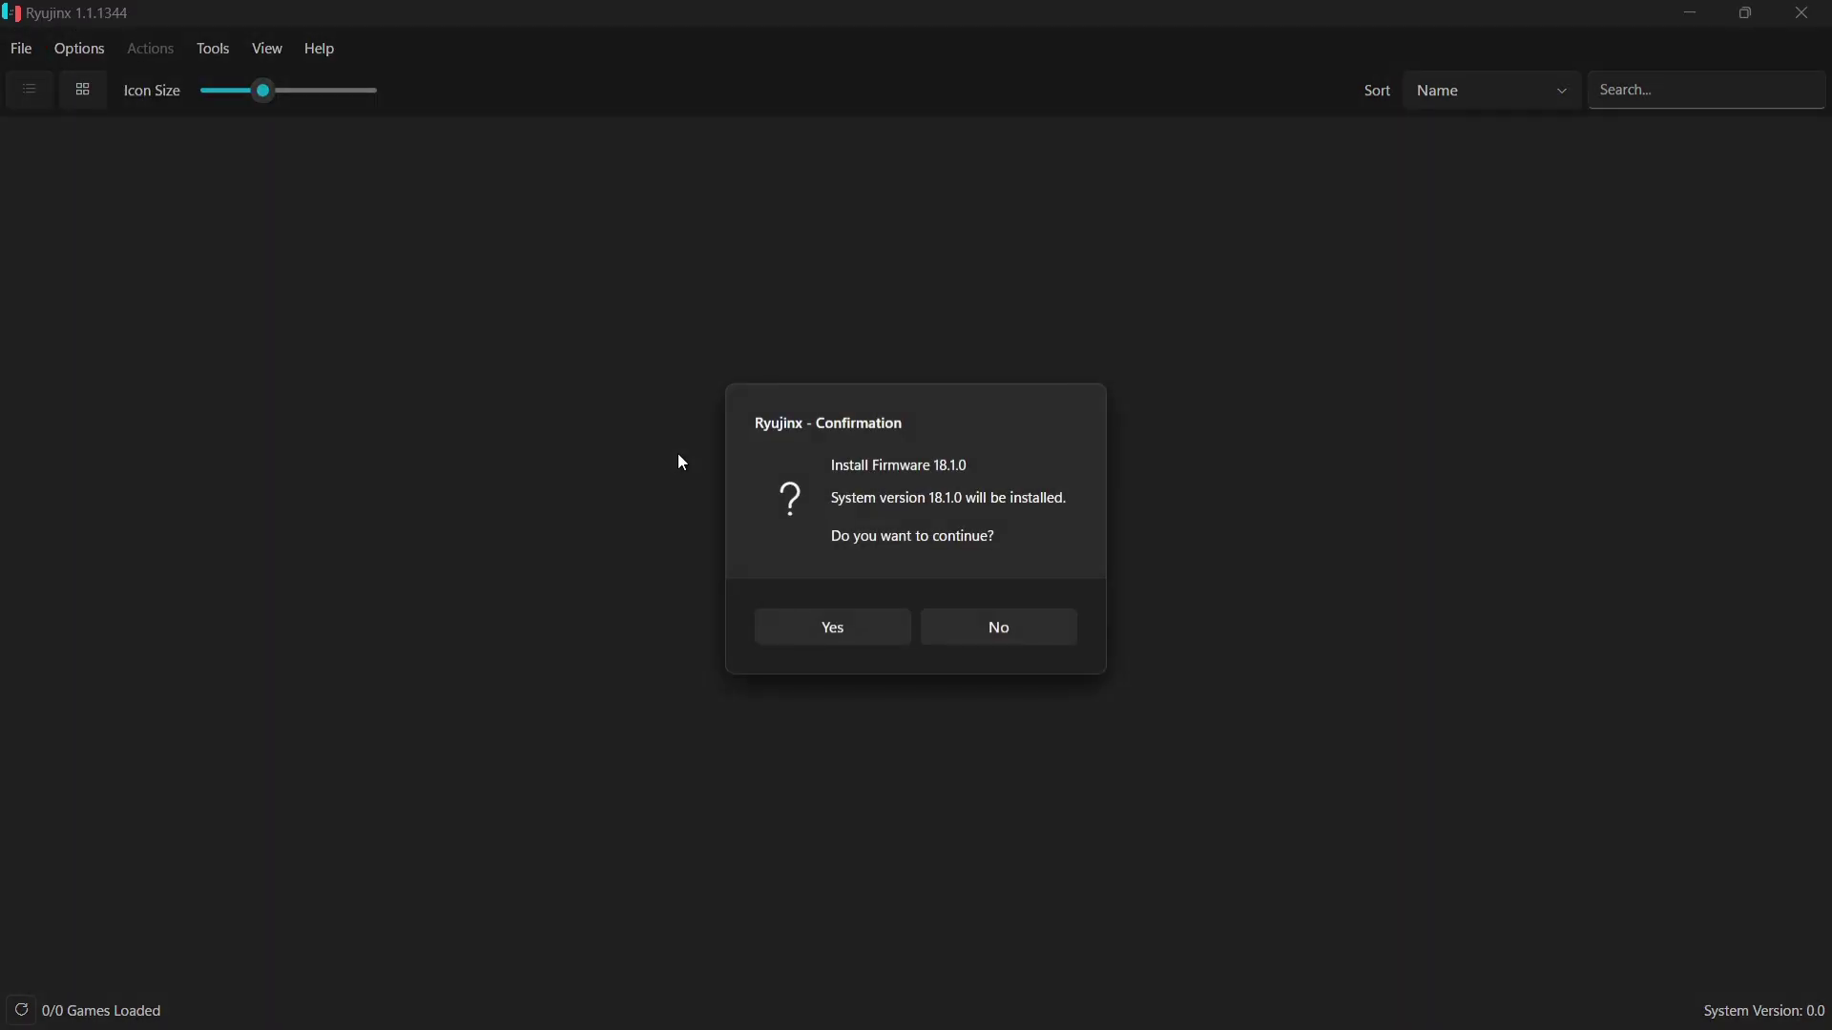
left_click(852, 634)
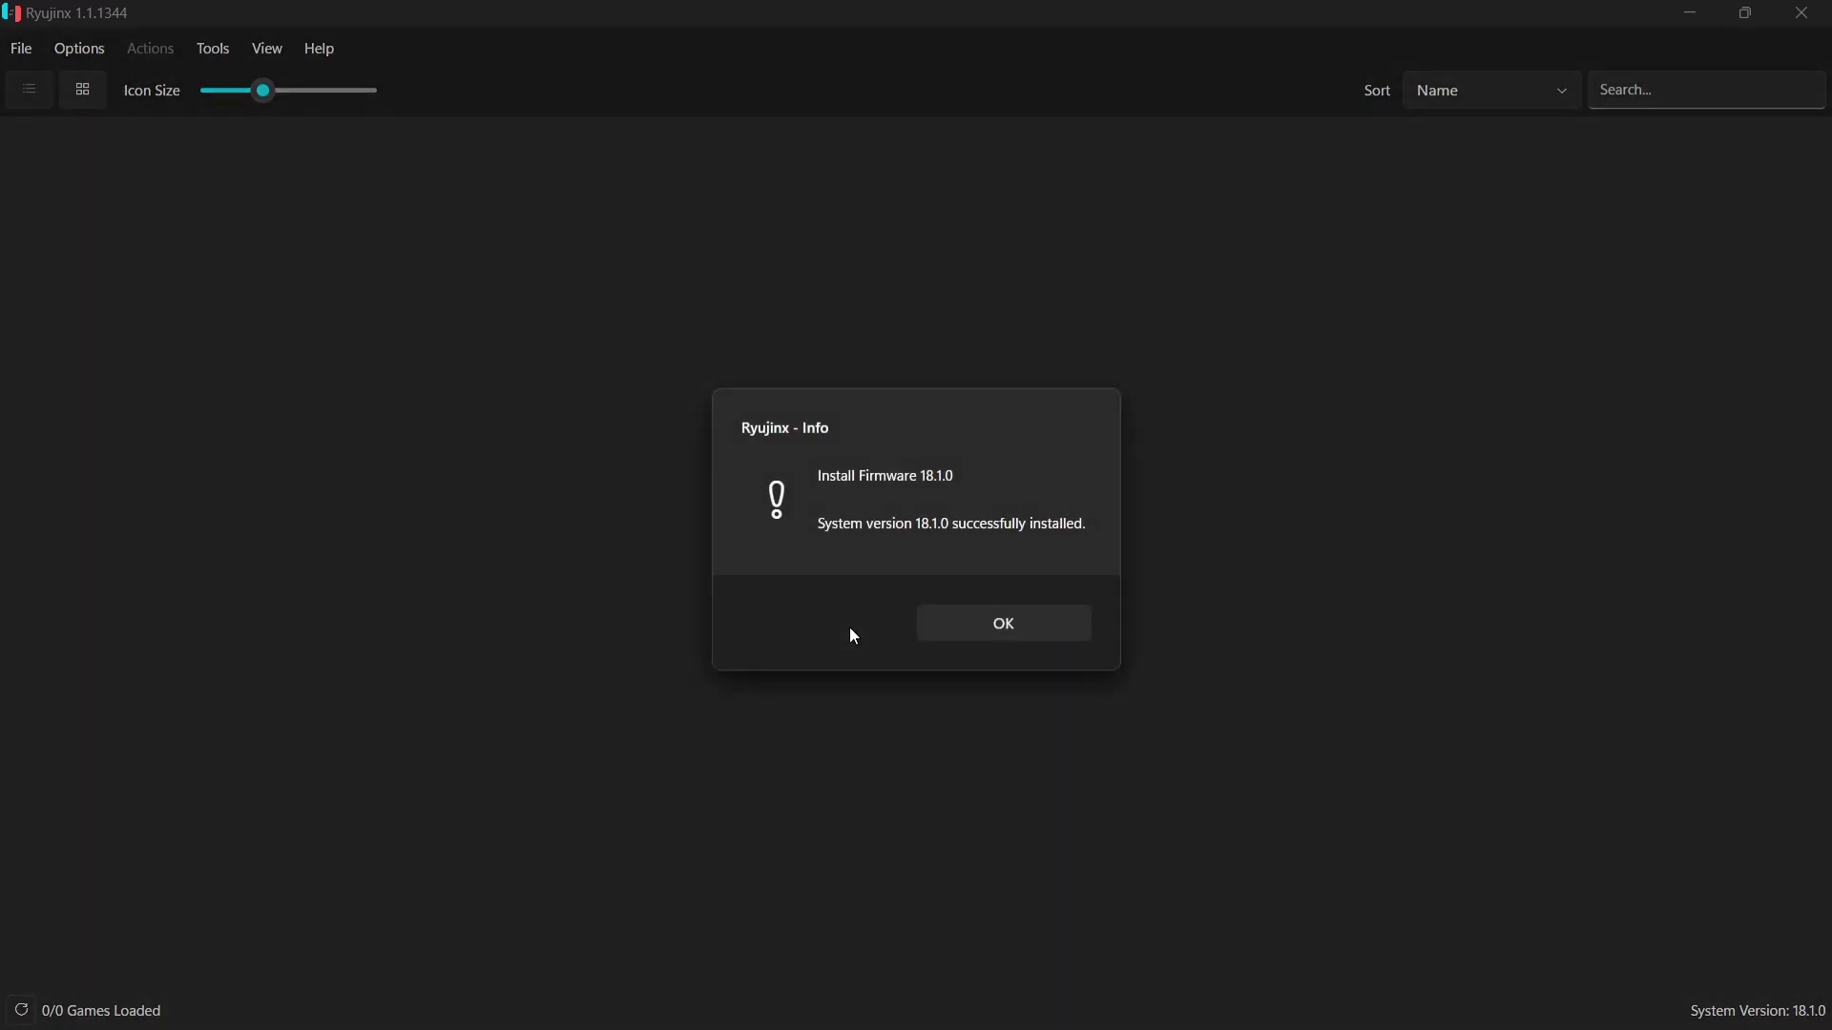
left_click(1012, 622)
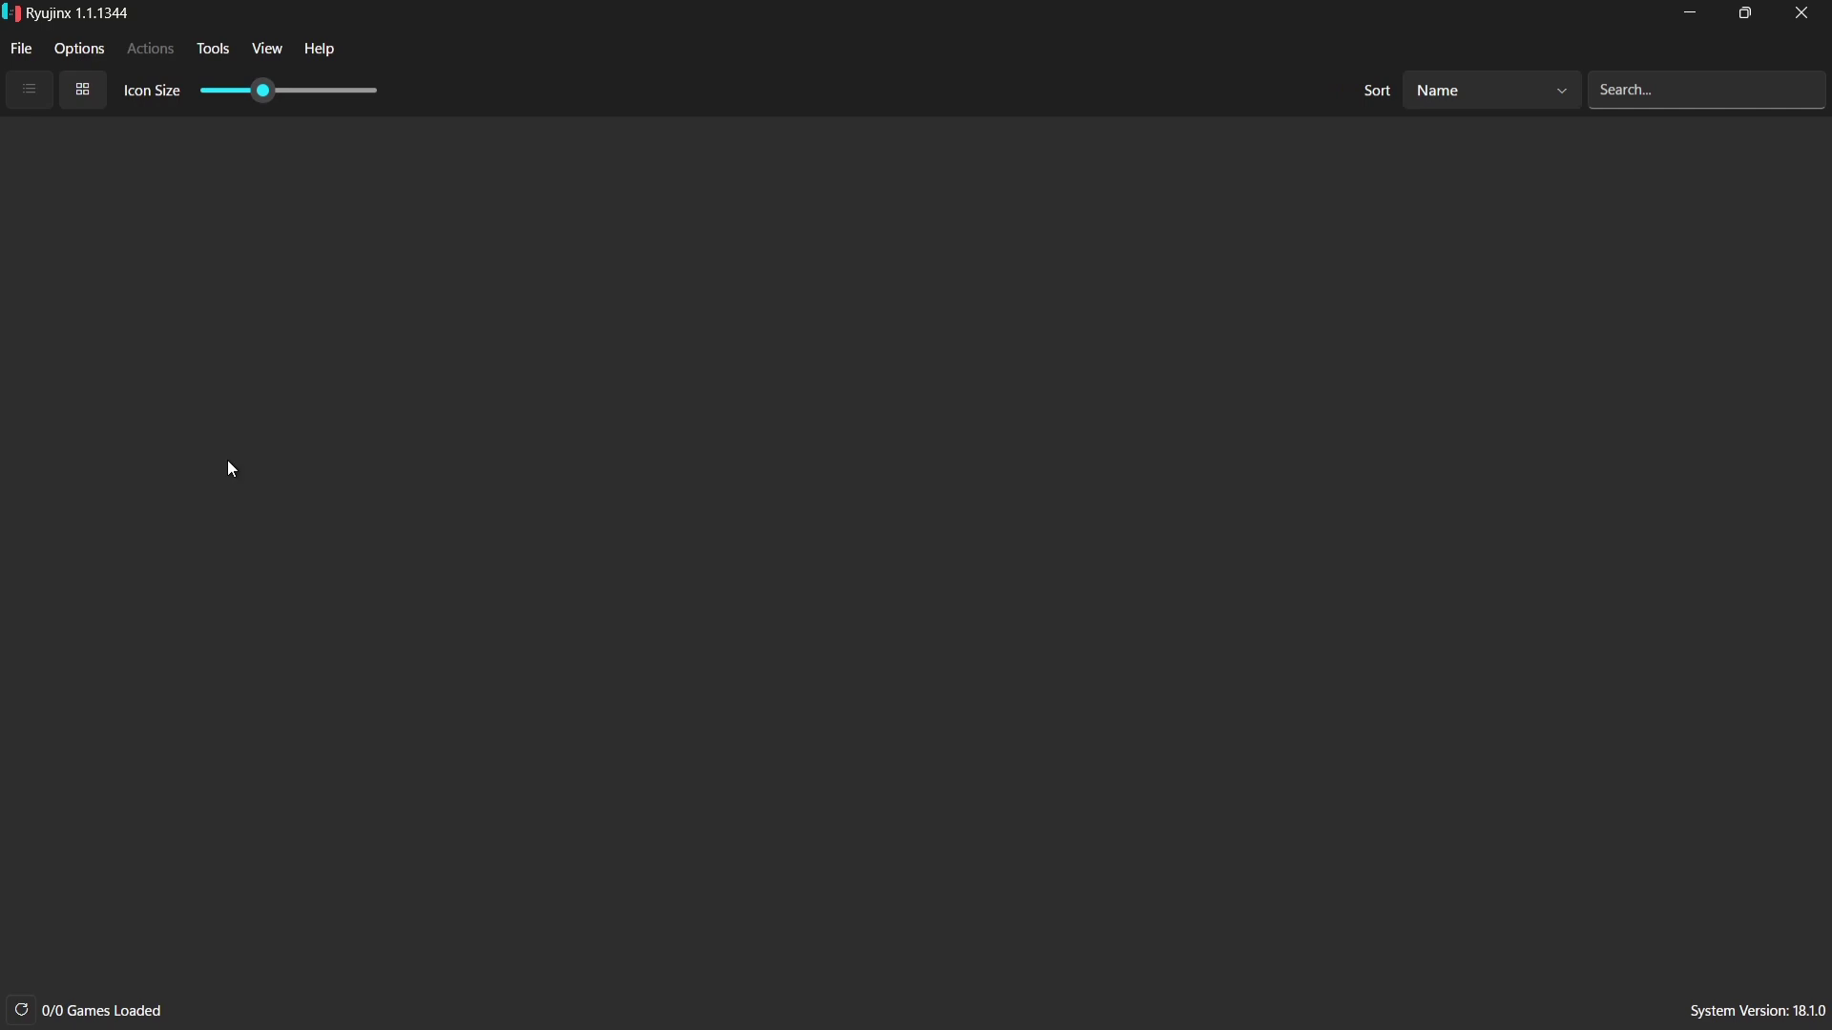
Step: Add C:\ROMs\switch as a Ryujinx game directory and save the settings
left_click(79, 53)
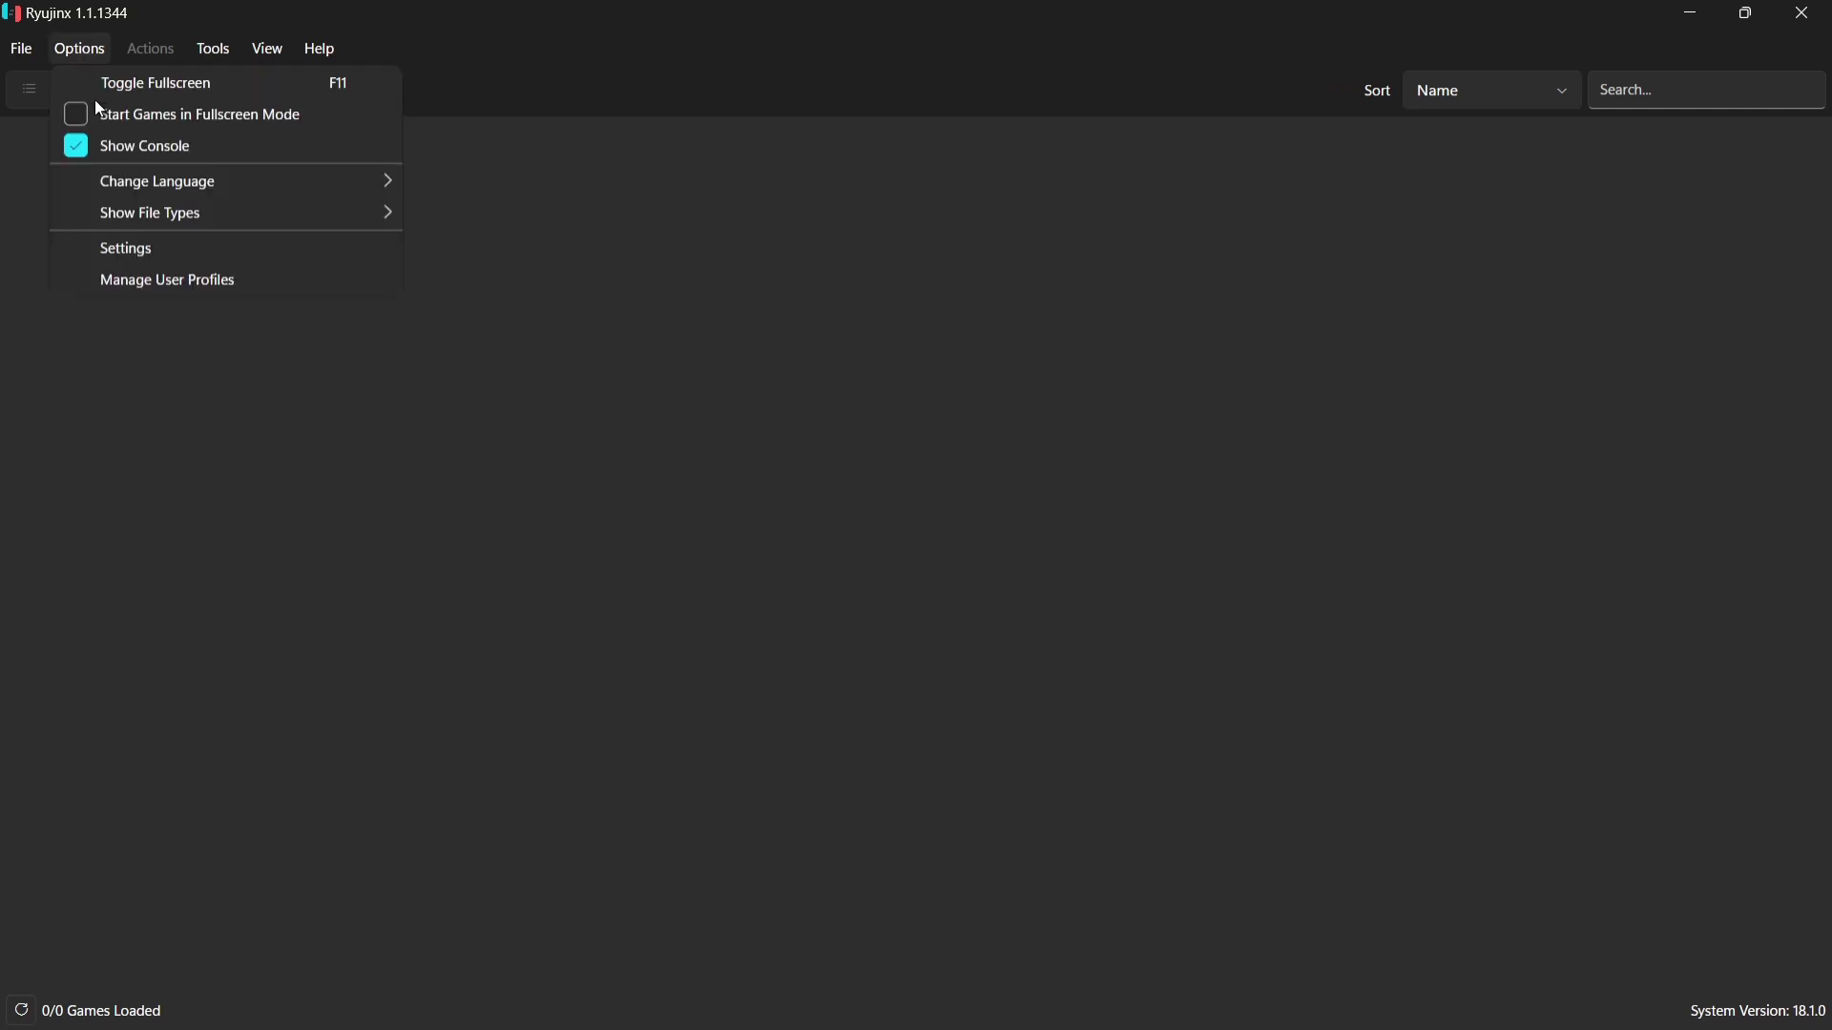
left_click(116, 255)
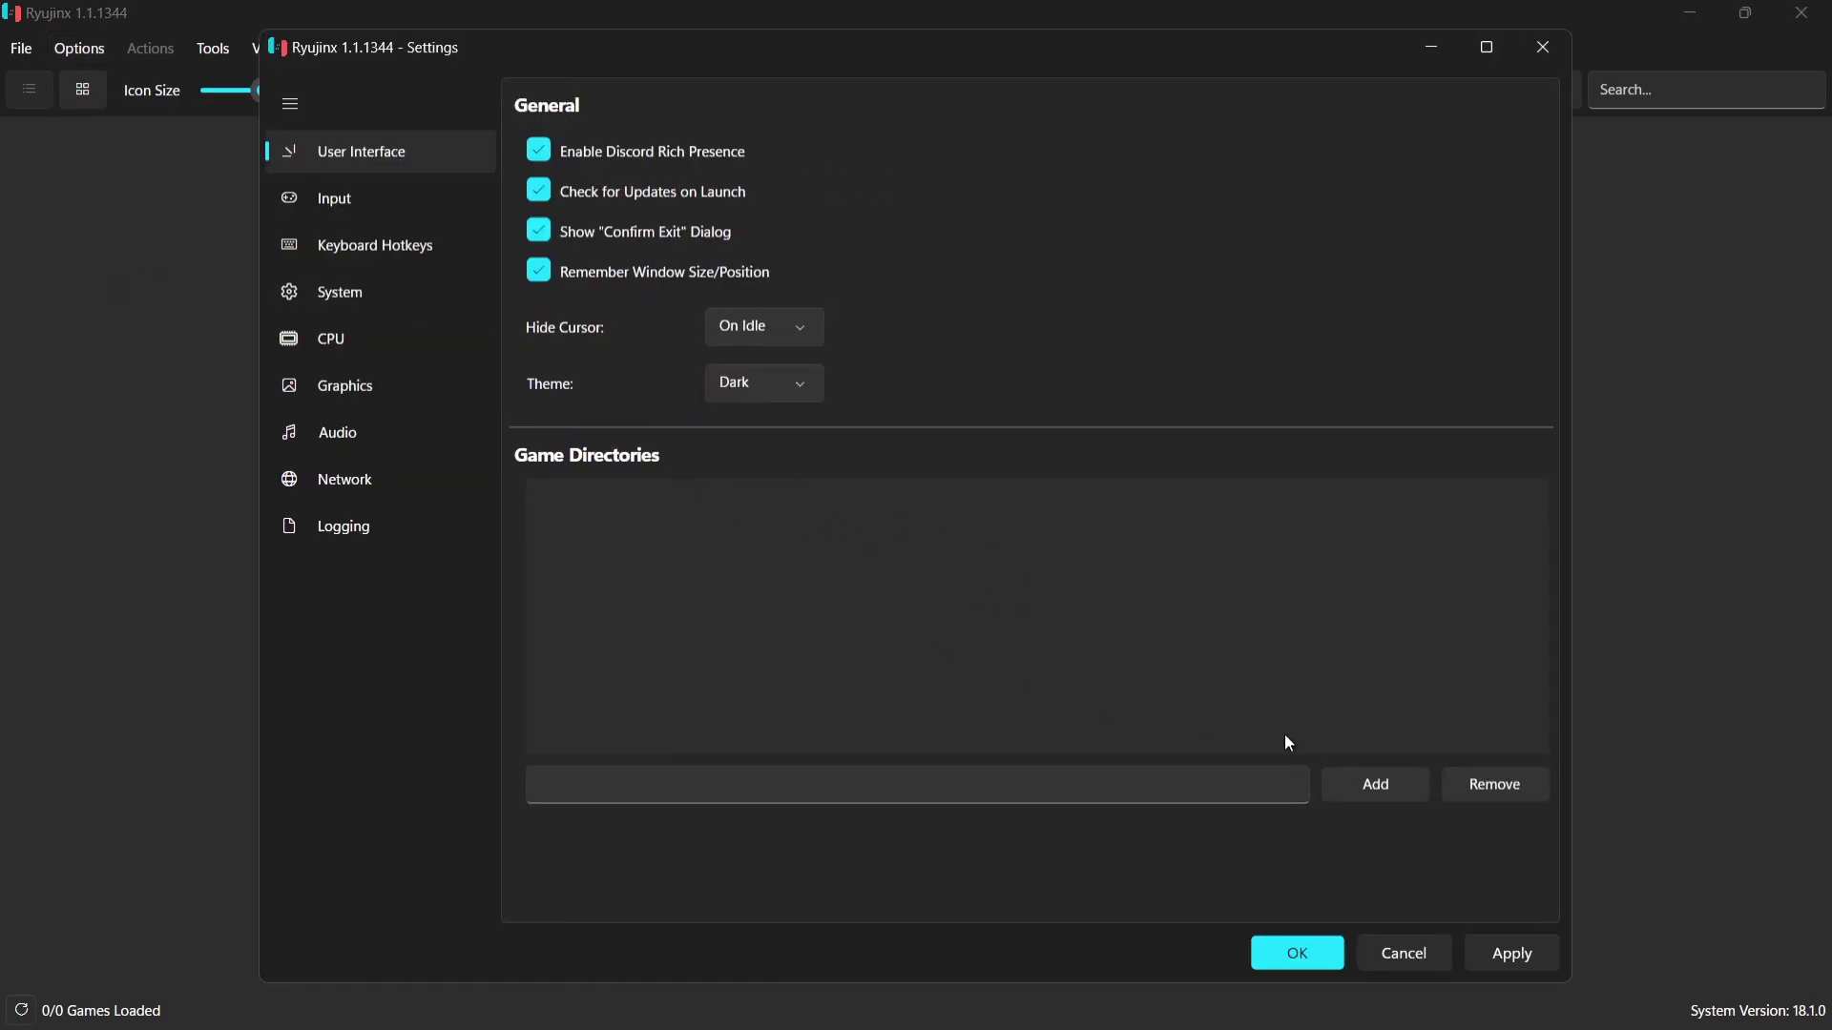
left_click(1383, 792)
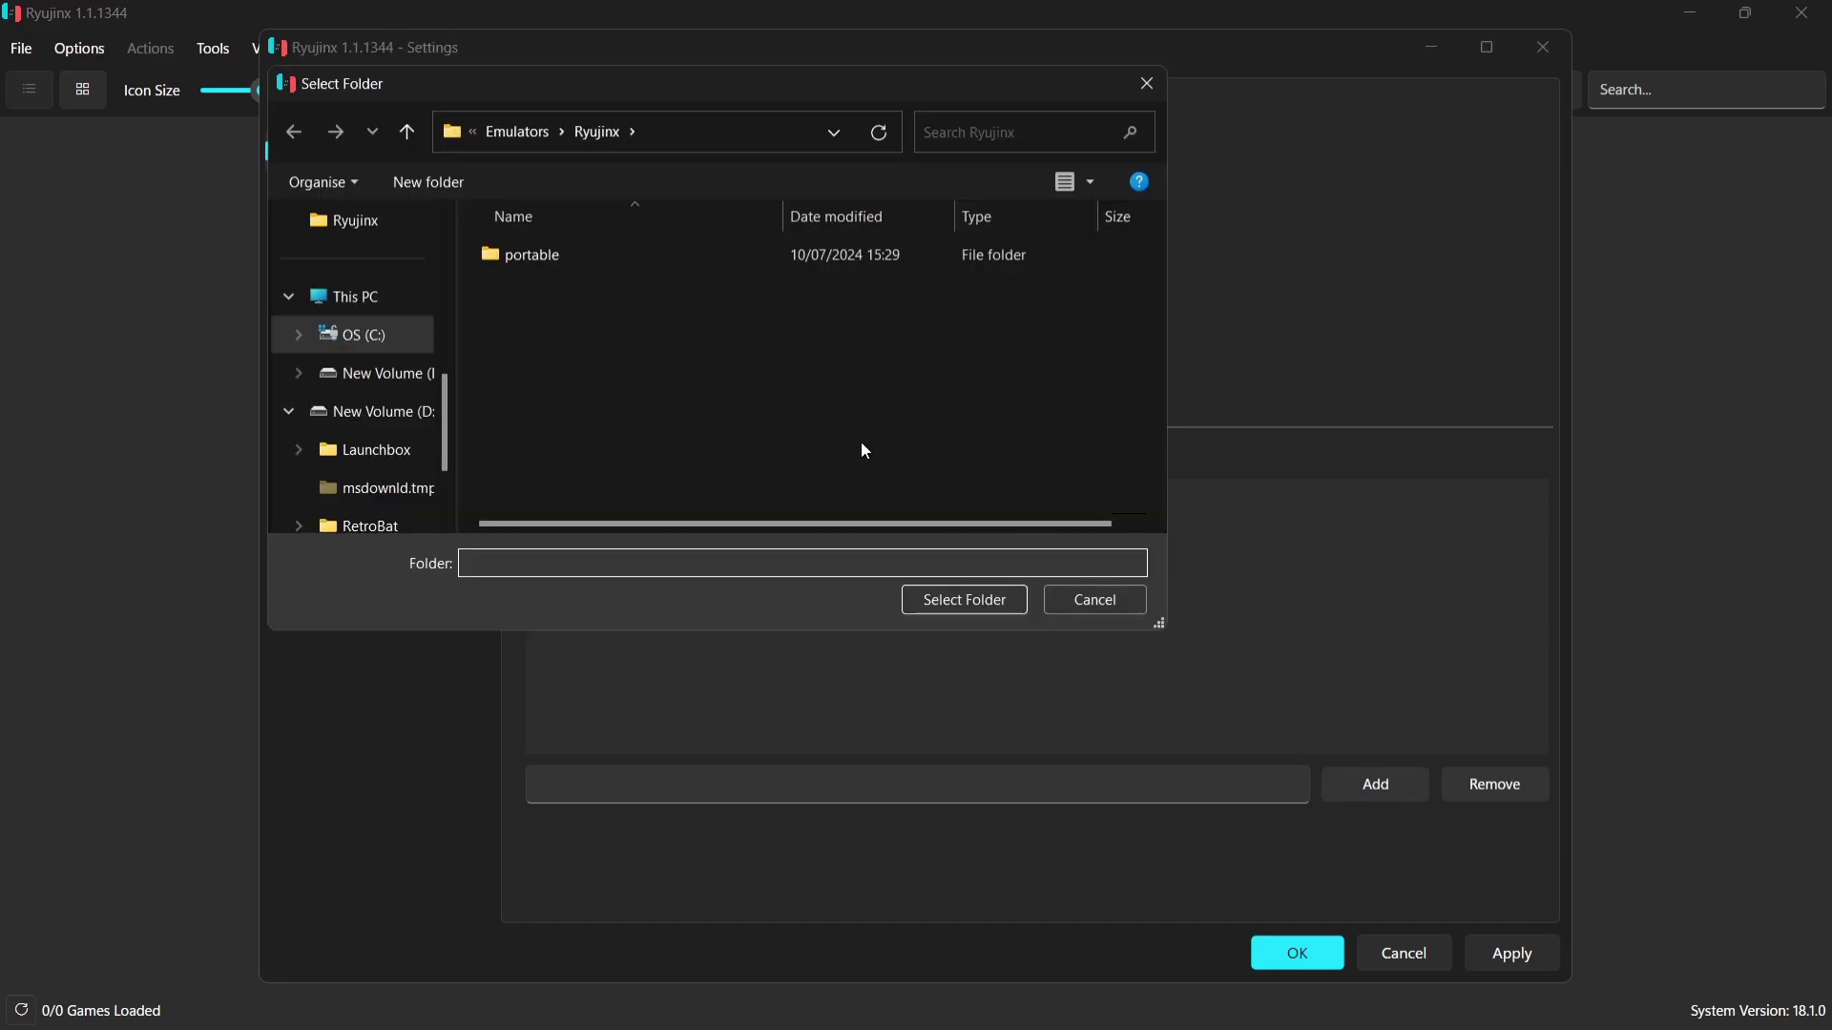
left_click(379, 352)
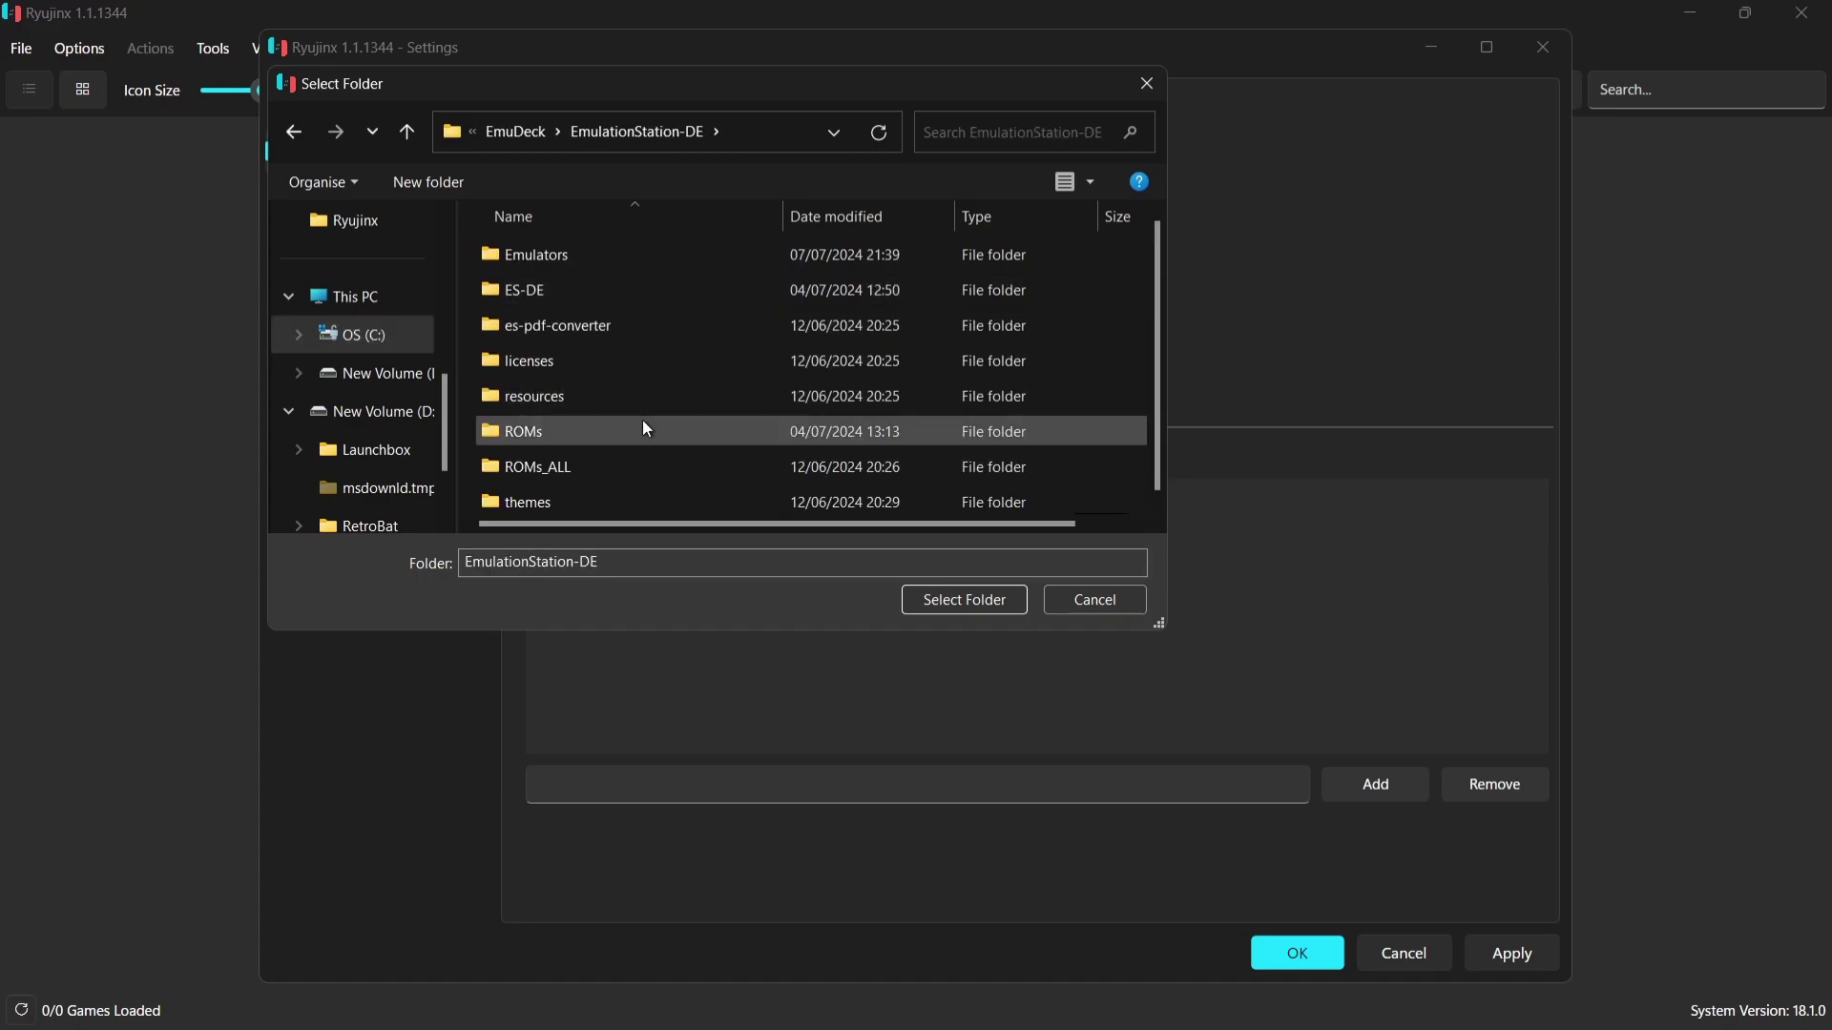
double_click(643, 426)
left_click_drag(1164, 227, 1166, 439)
left_click(786, 426)
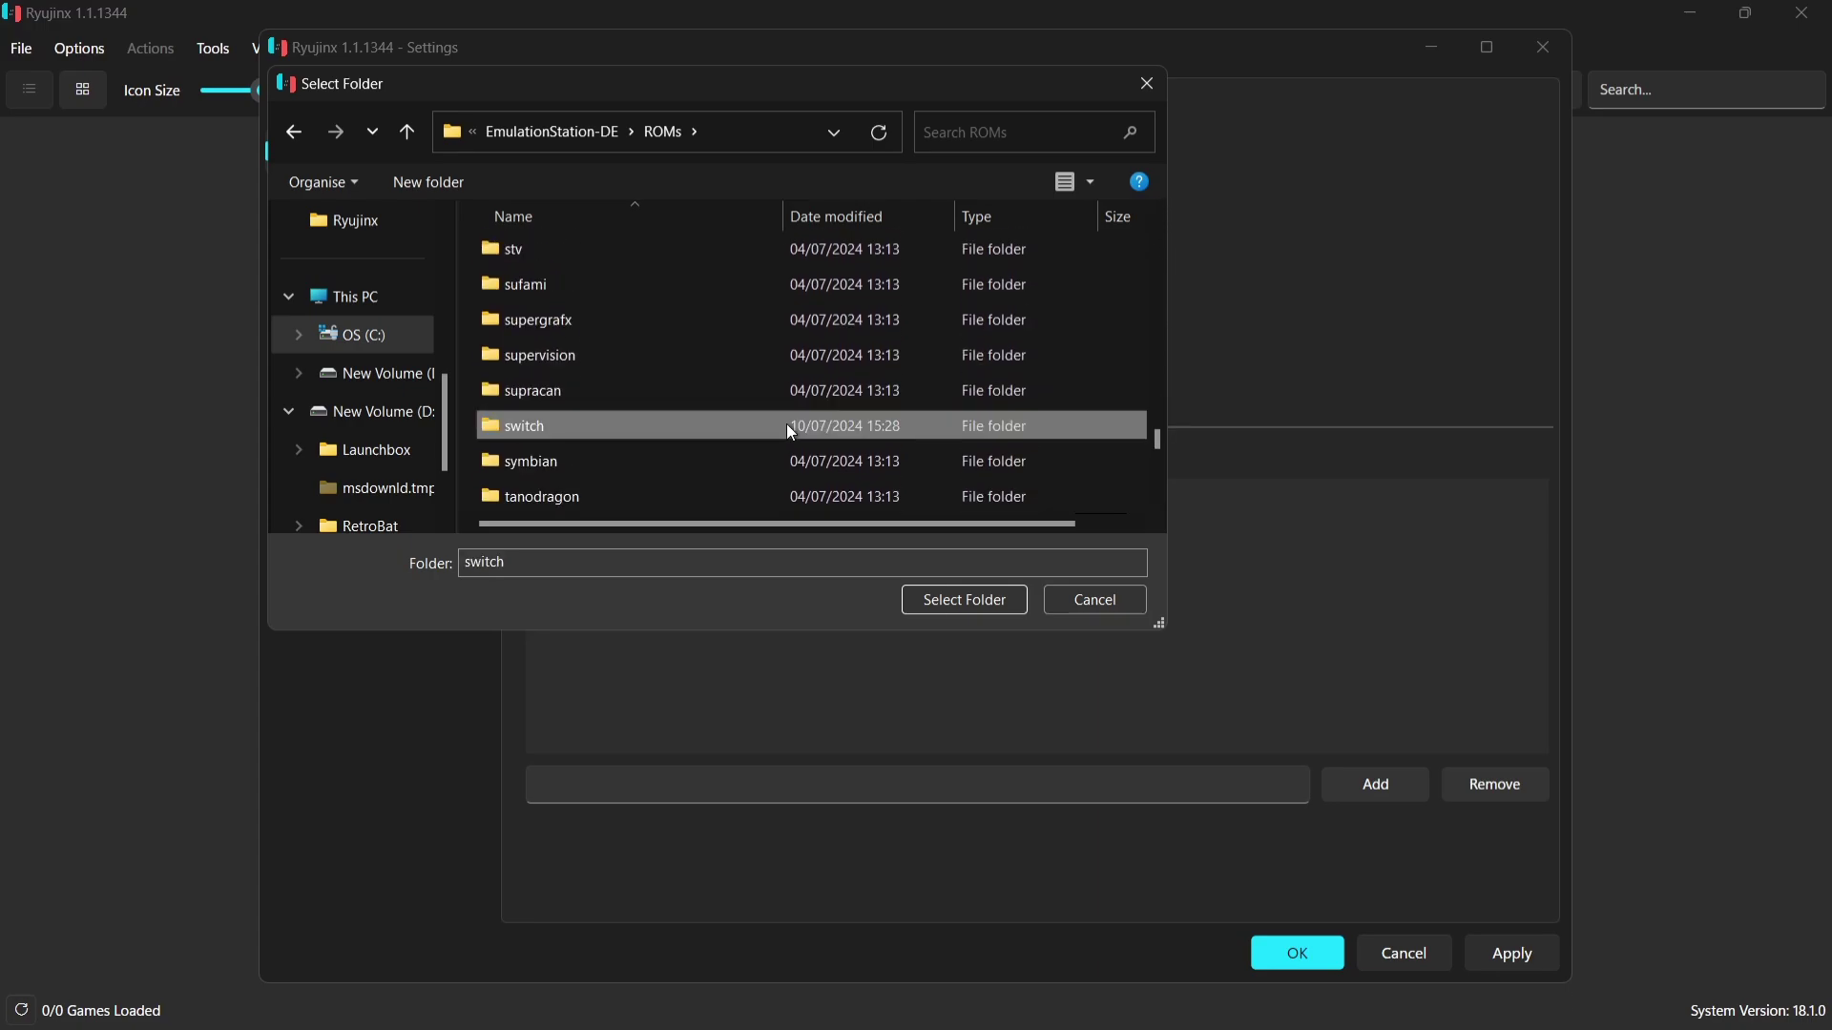
left_click(969, 594)
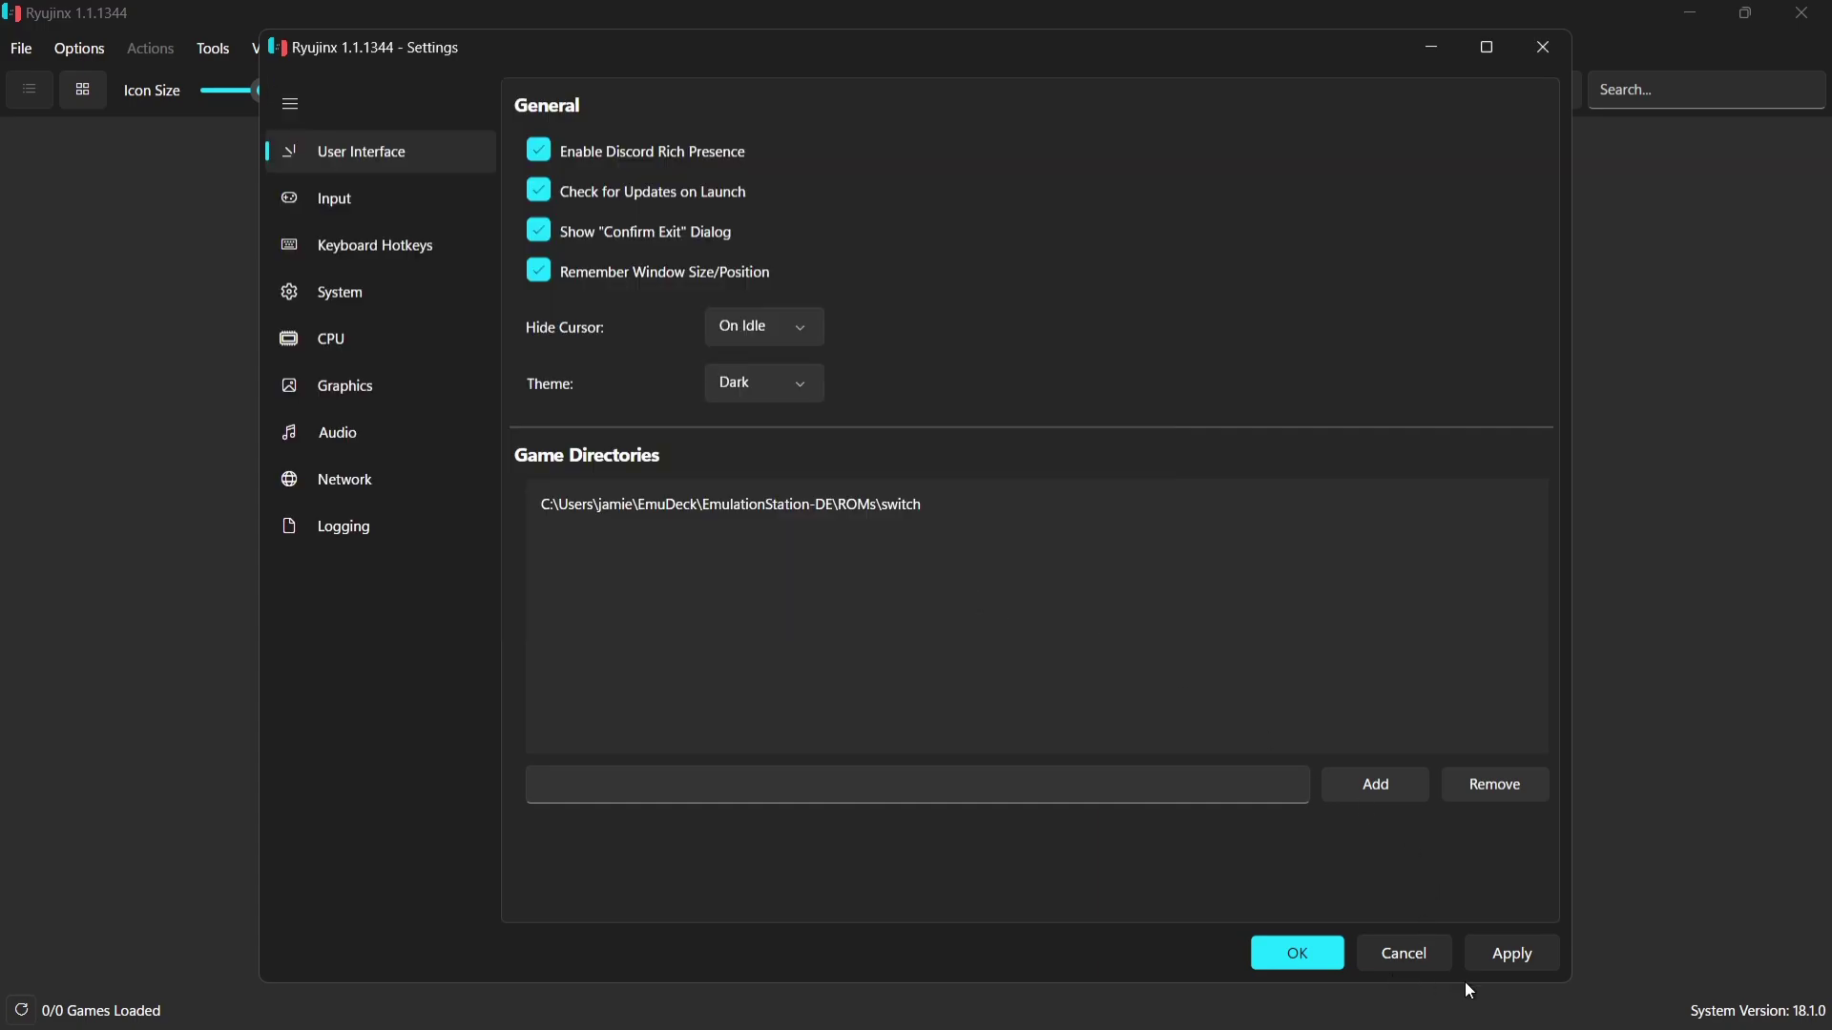
left_click(1524, 964)
left_click(1321, 951)
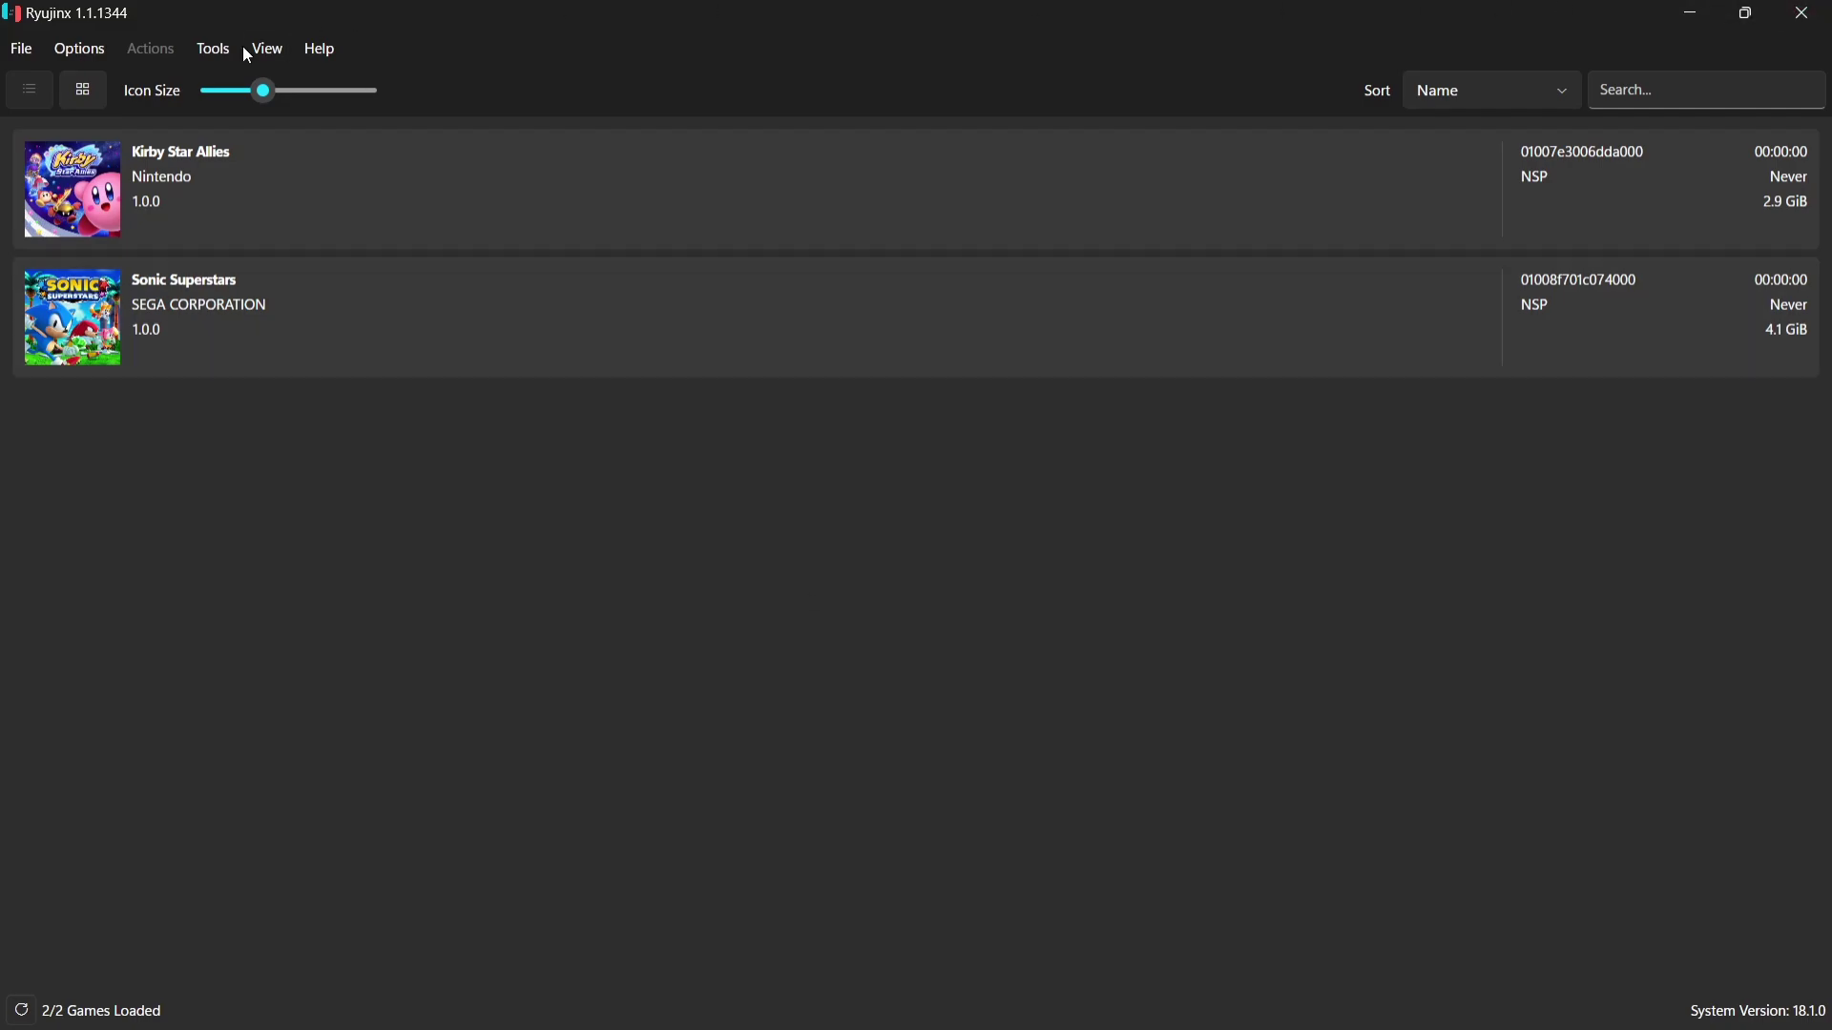
Step: Turn on Start Games in Fullscreen Mode in the Options menu
left_click(81, 49)
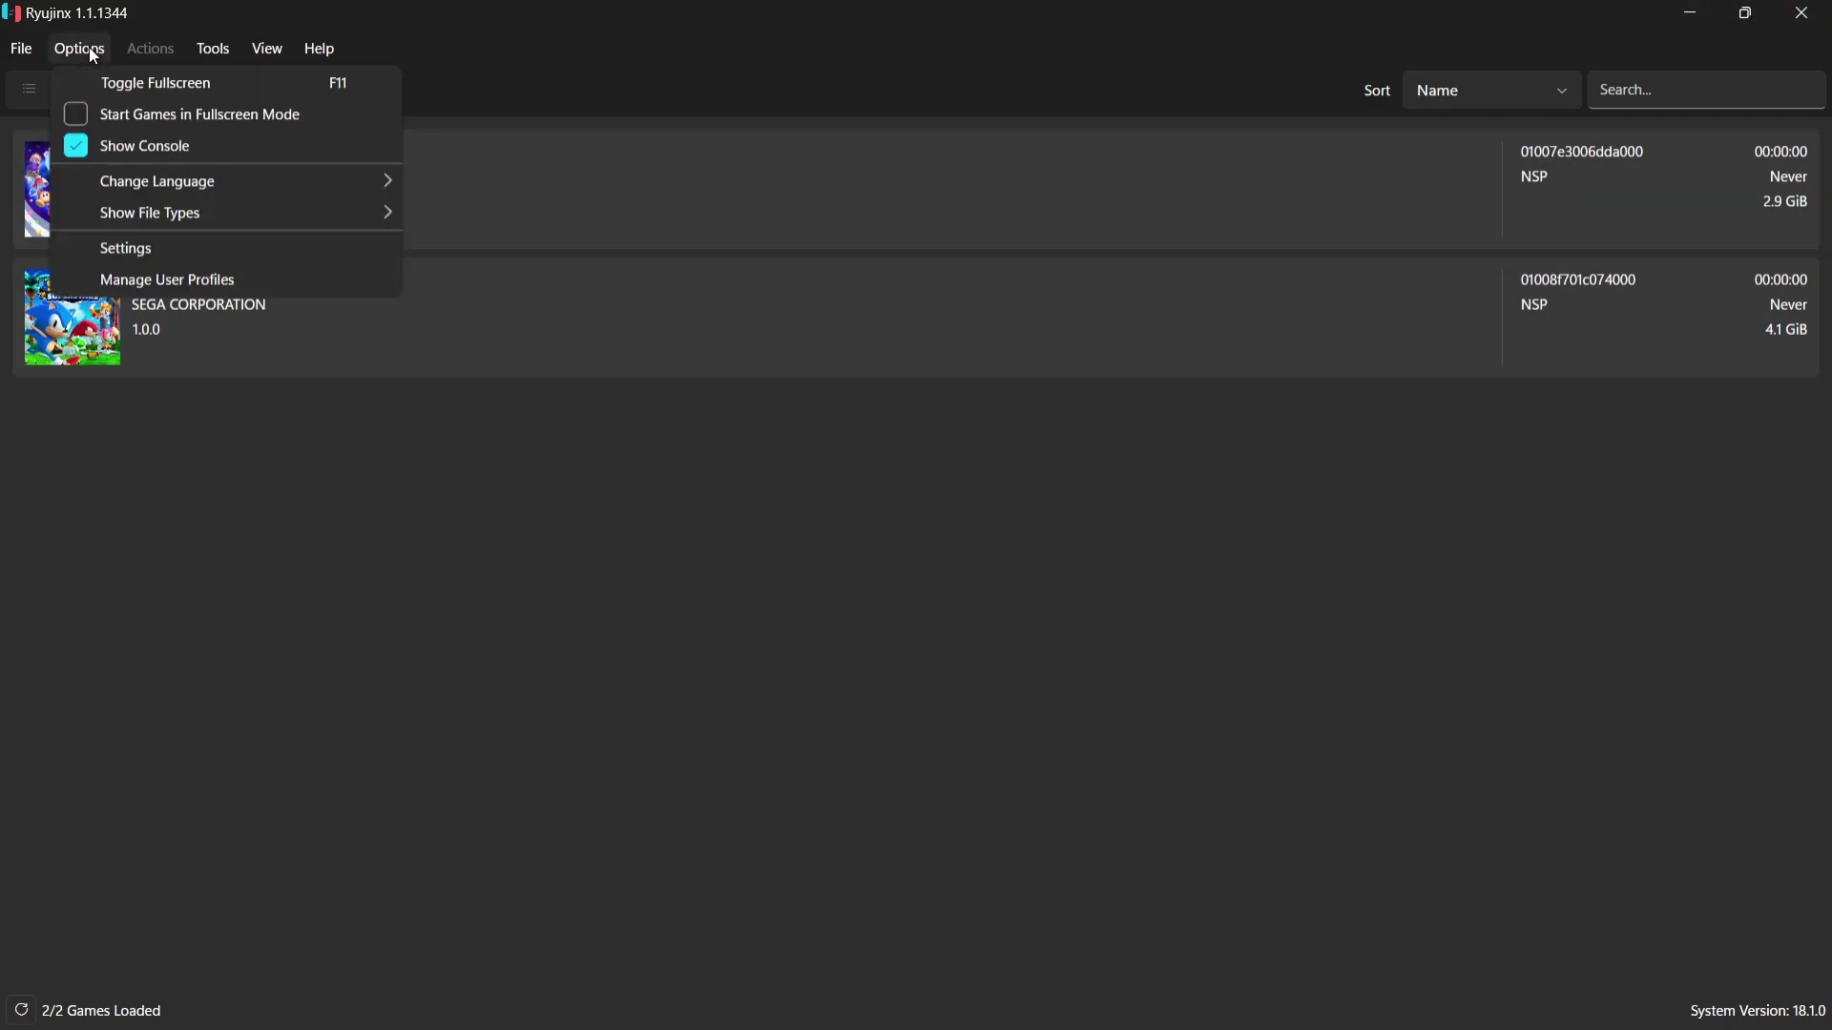
left_click(76, 114)
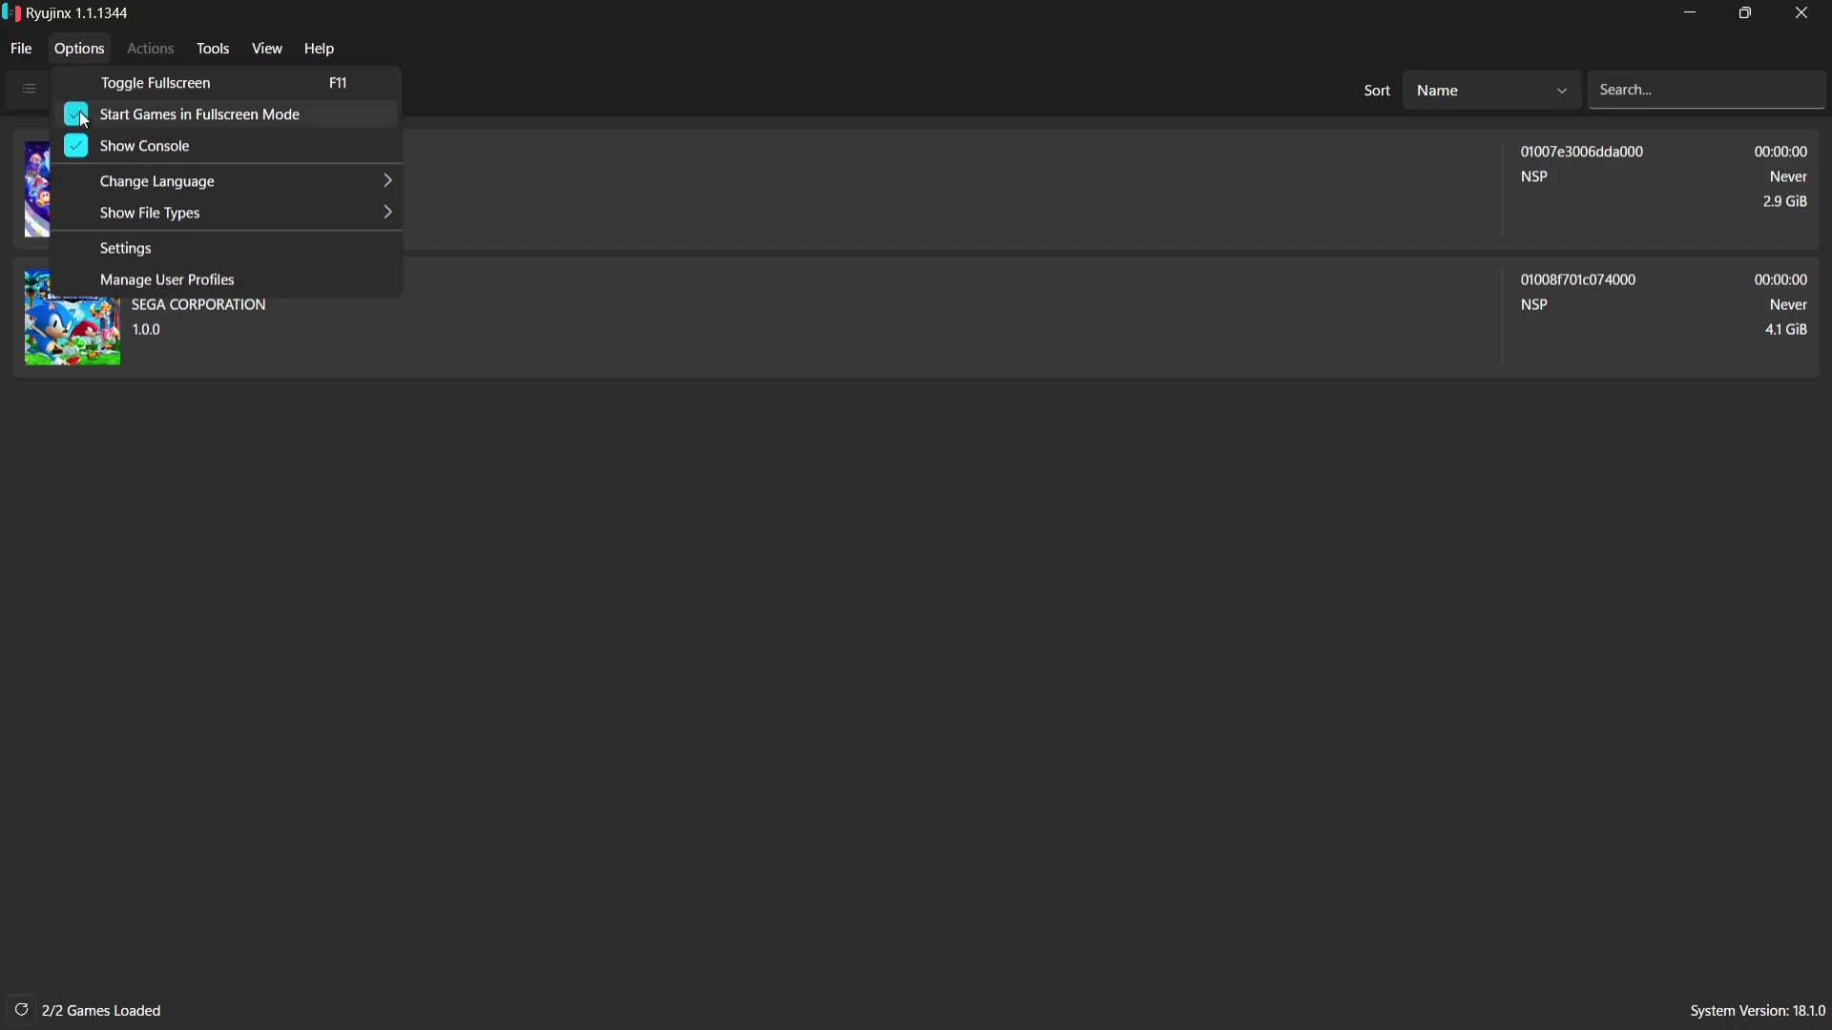
left_click(260, 525)
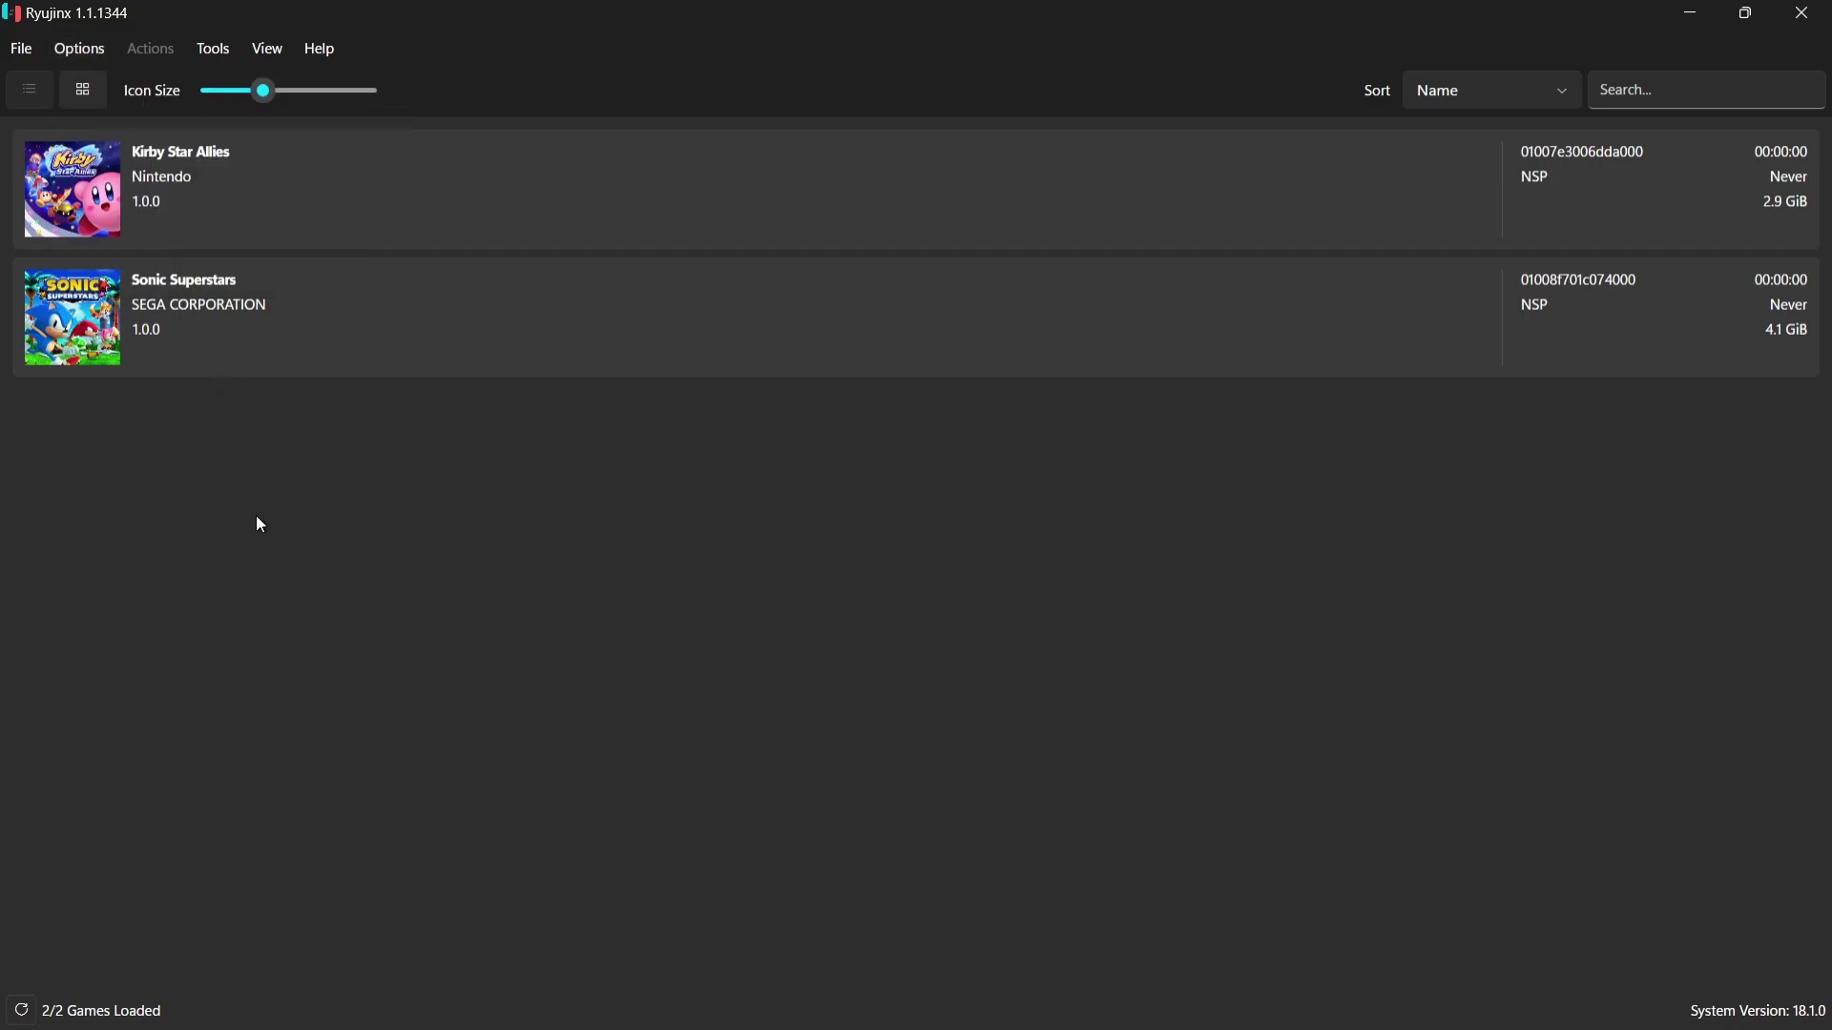
Step: Close Ryujinx, move the Explorer window aside, and launch ES-DE from its desktop shortcut
left_click(1801, 14)
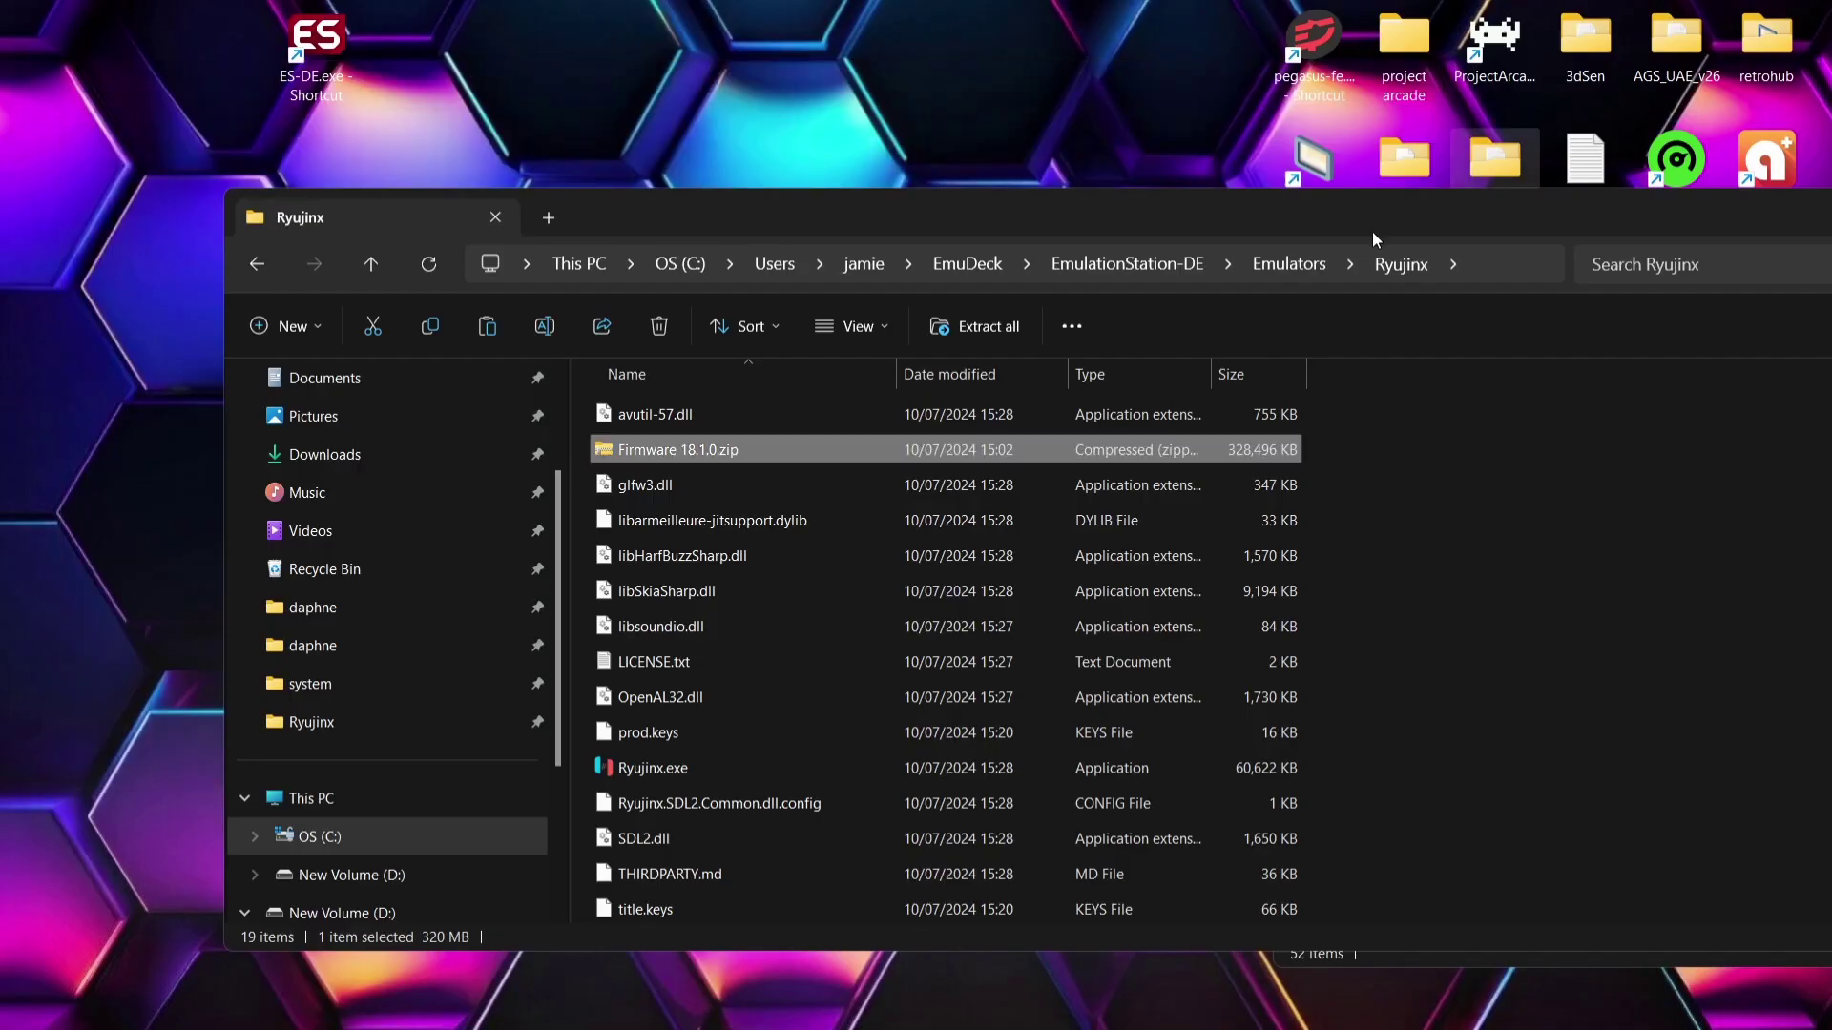
left_click_drag(1462, 233, 798, 213)
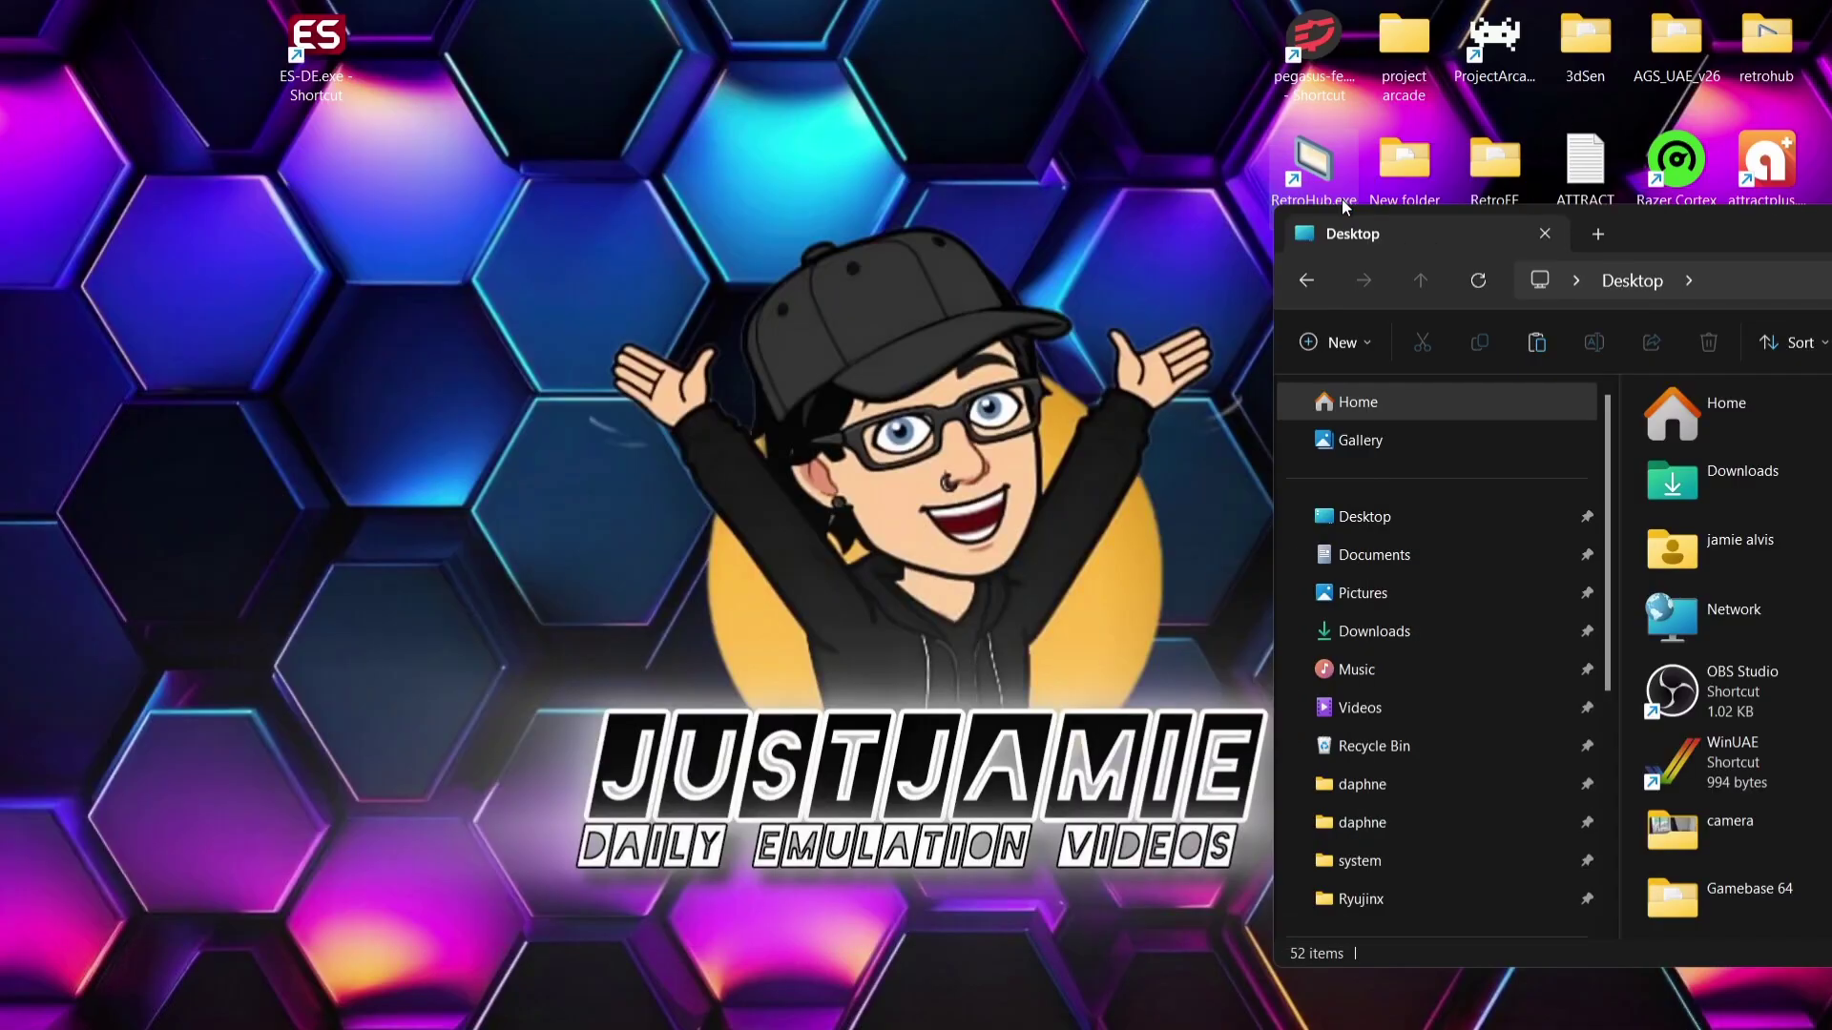
double_click(317, 43)
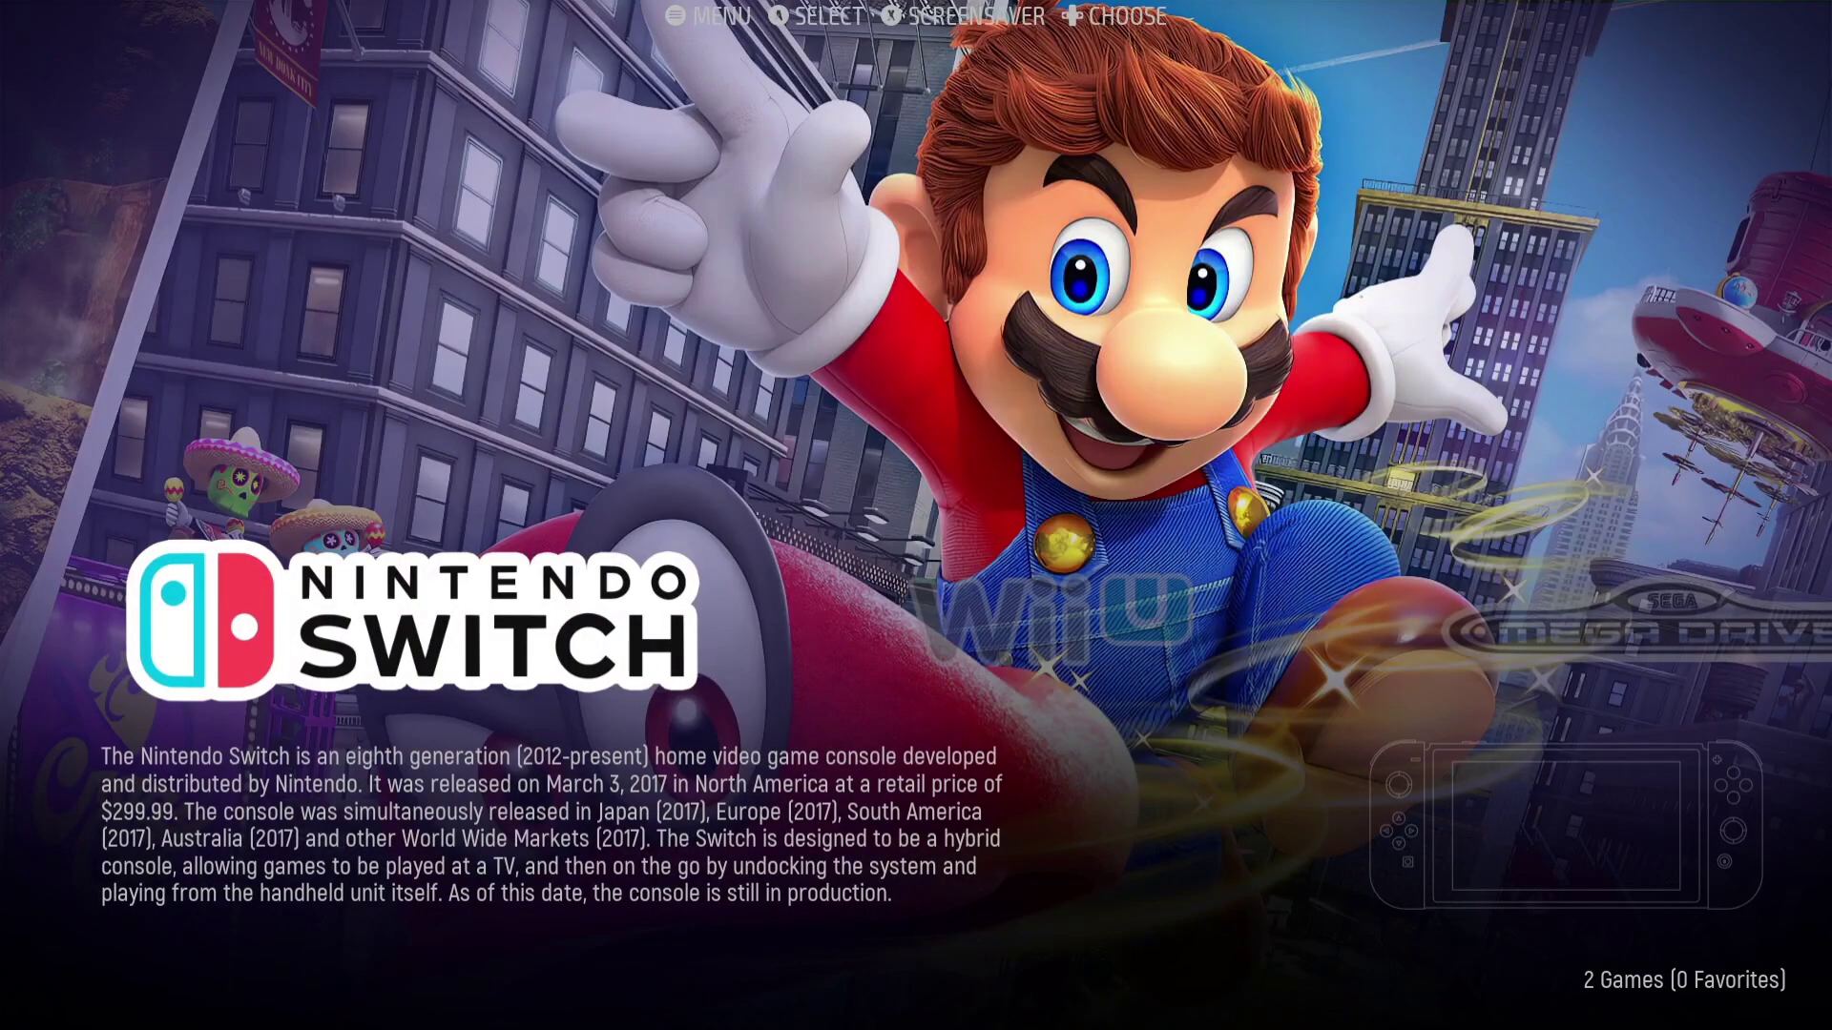
Step: From the Switch game list, open the scraper and tick Nintendo Switch as the system to scrape
key("Return")
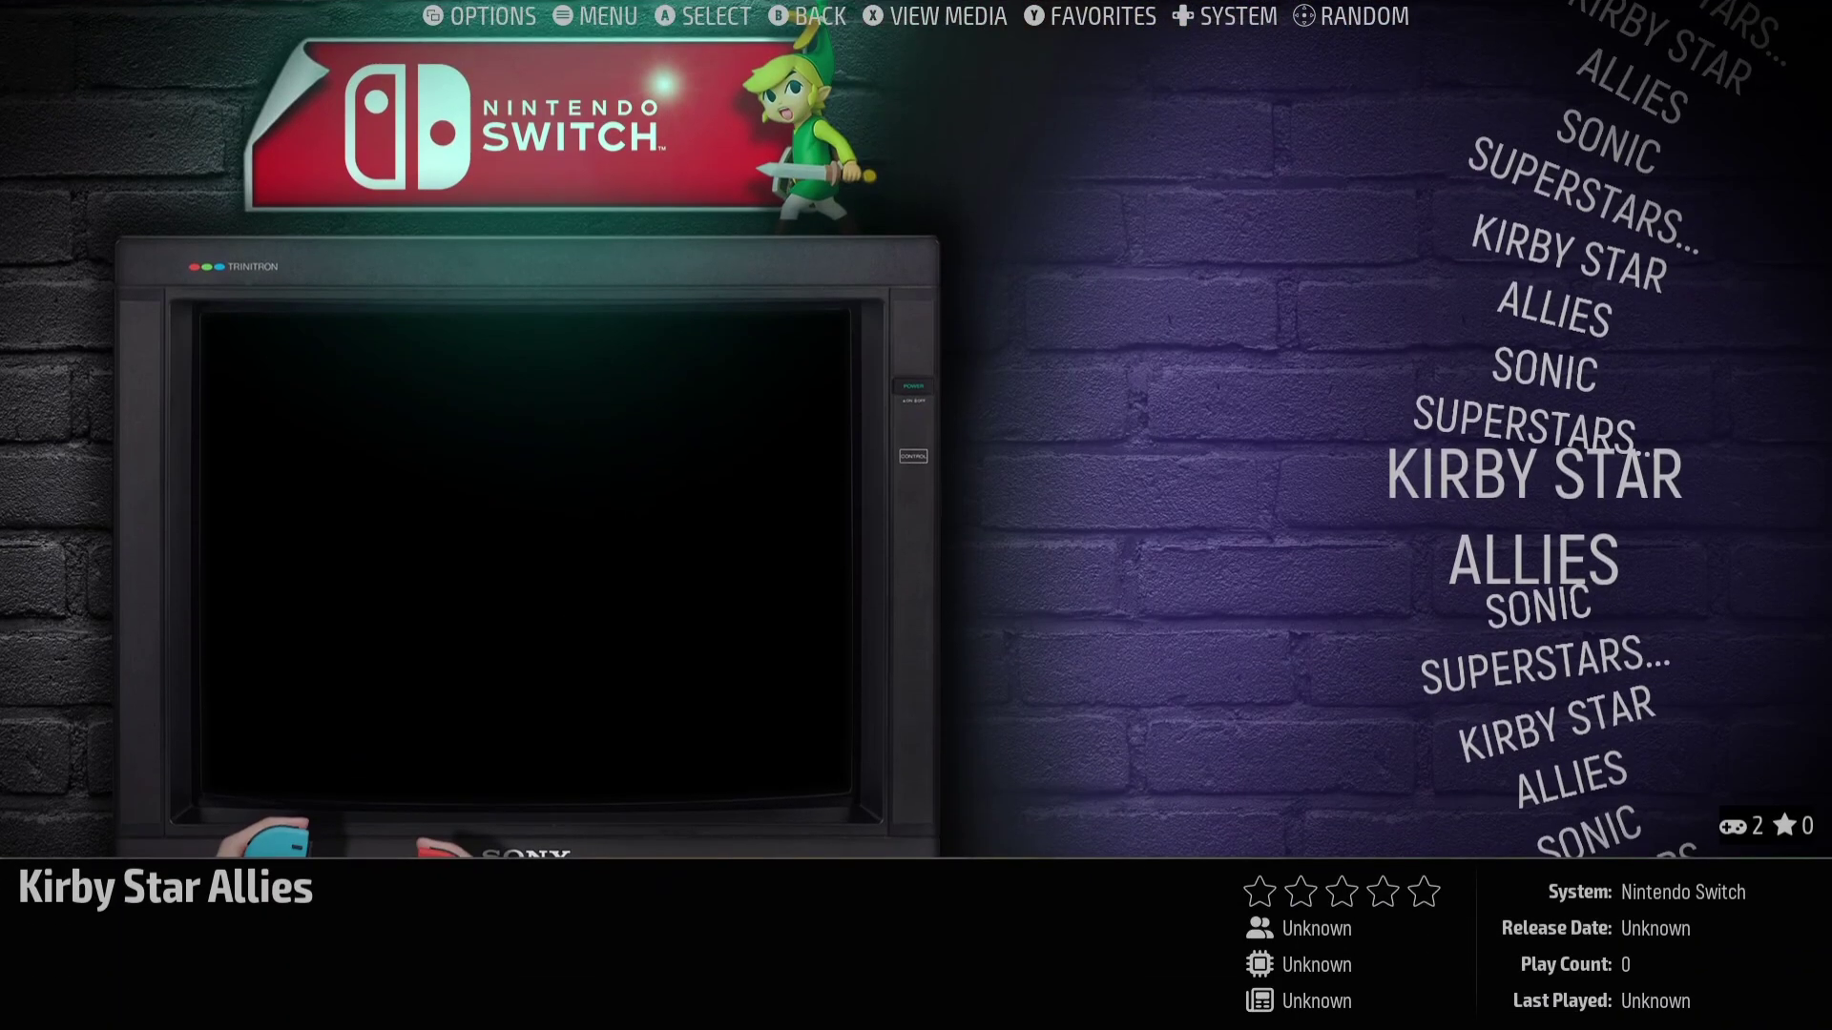
key("Down")
key("Escape")
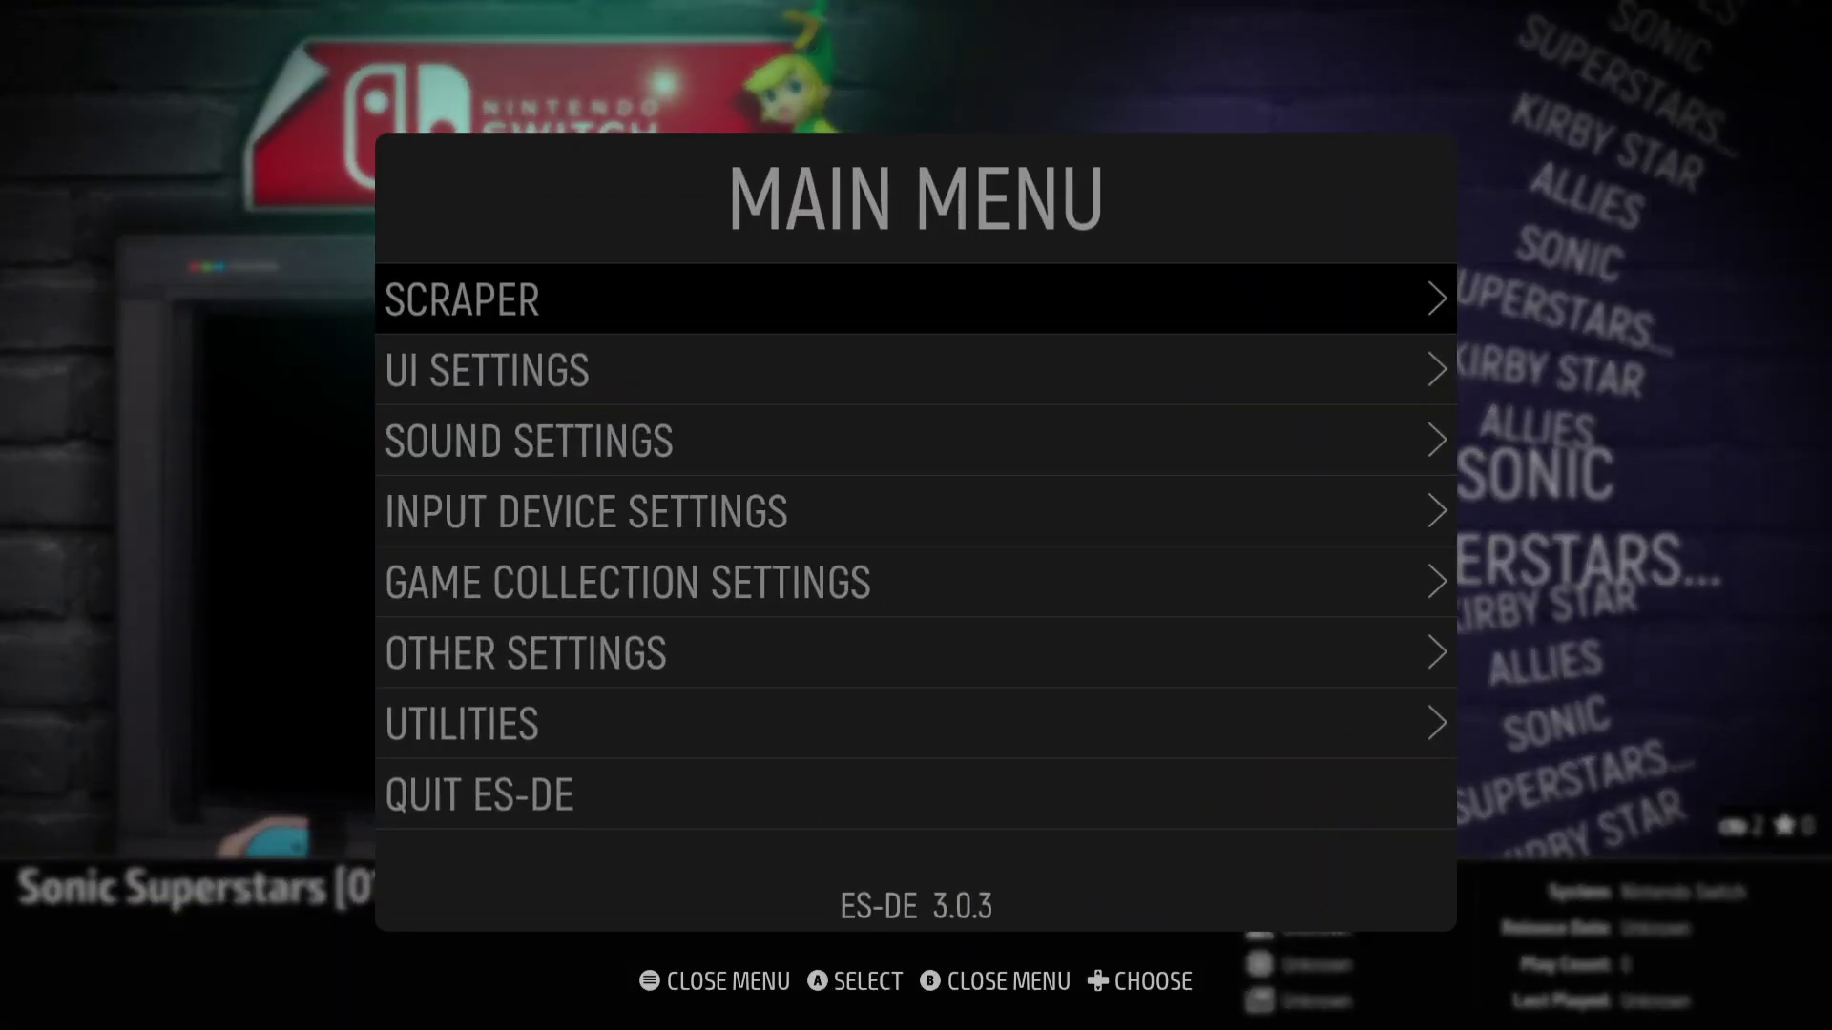
key("Return")
key("Down")
key("Down")
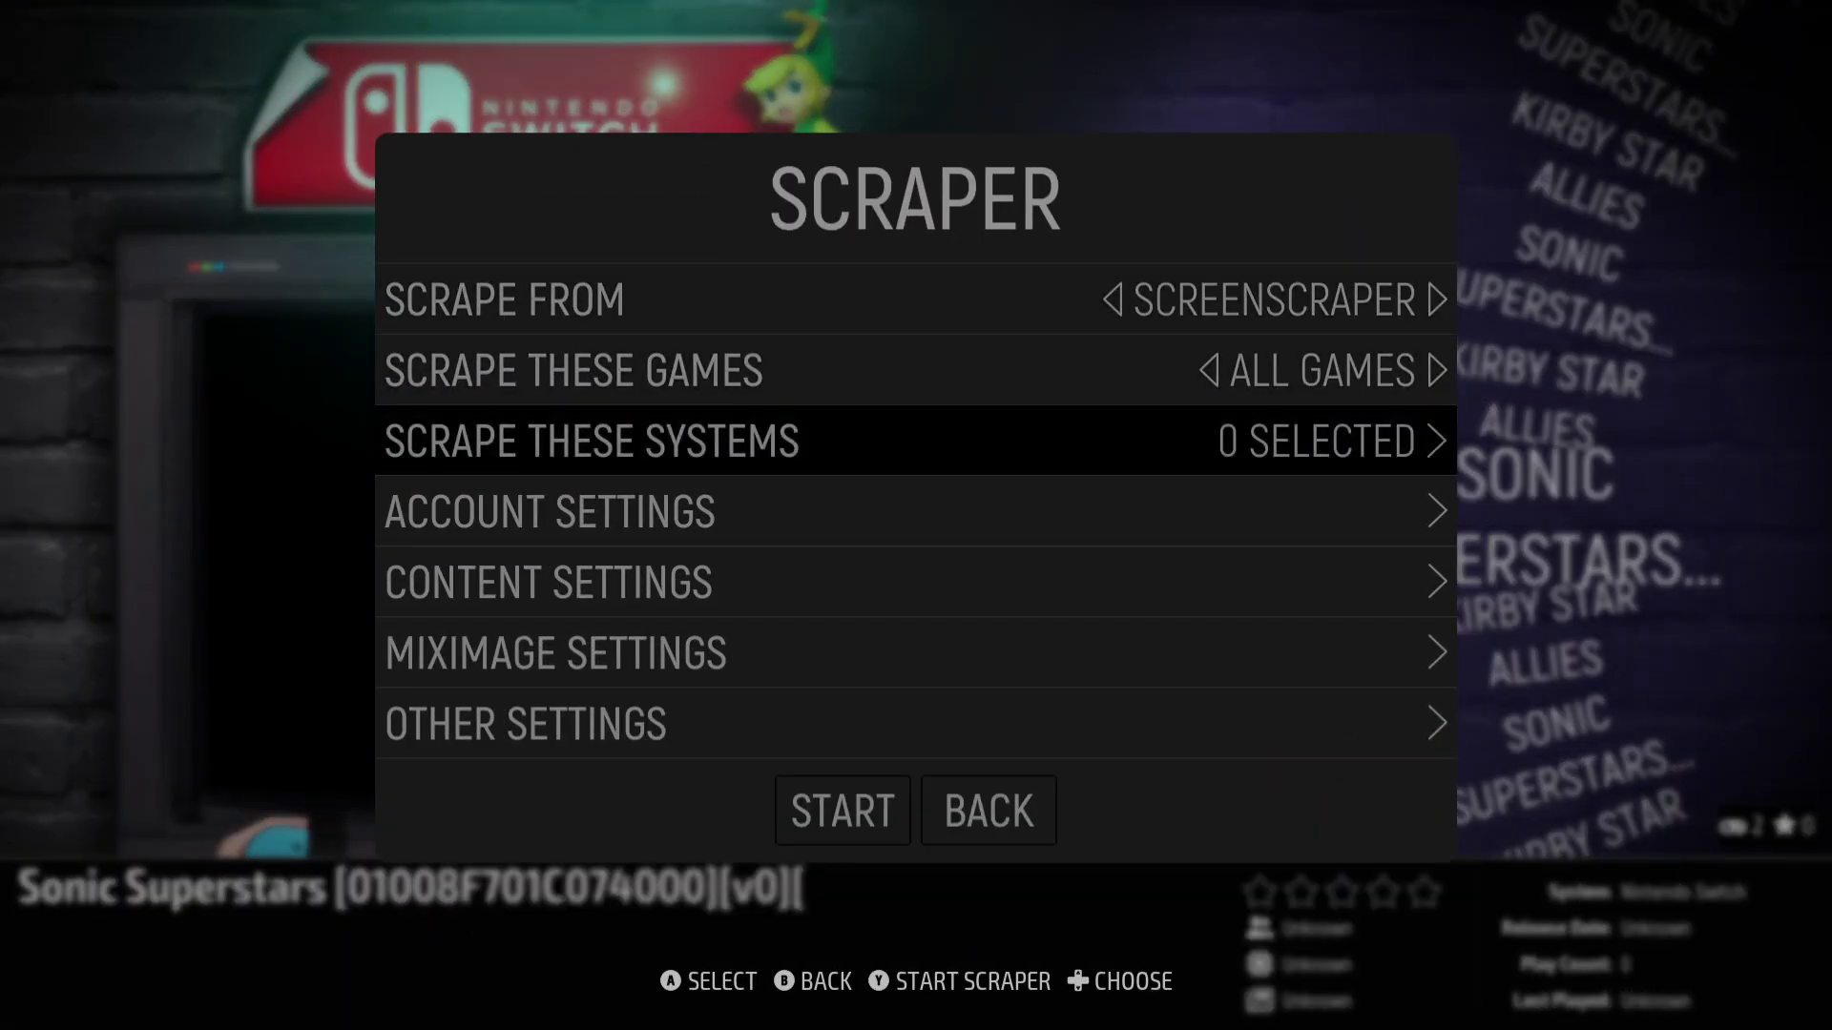
key("Return")
key("Down")
key("Down")
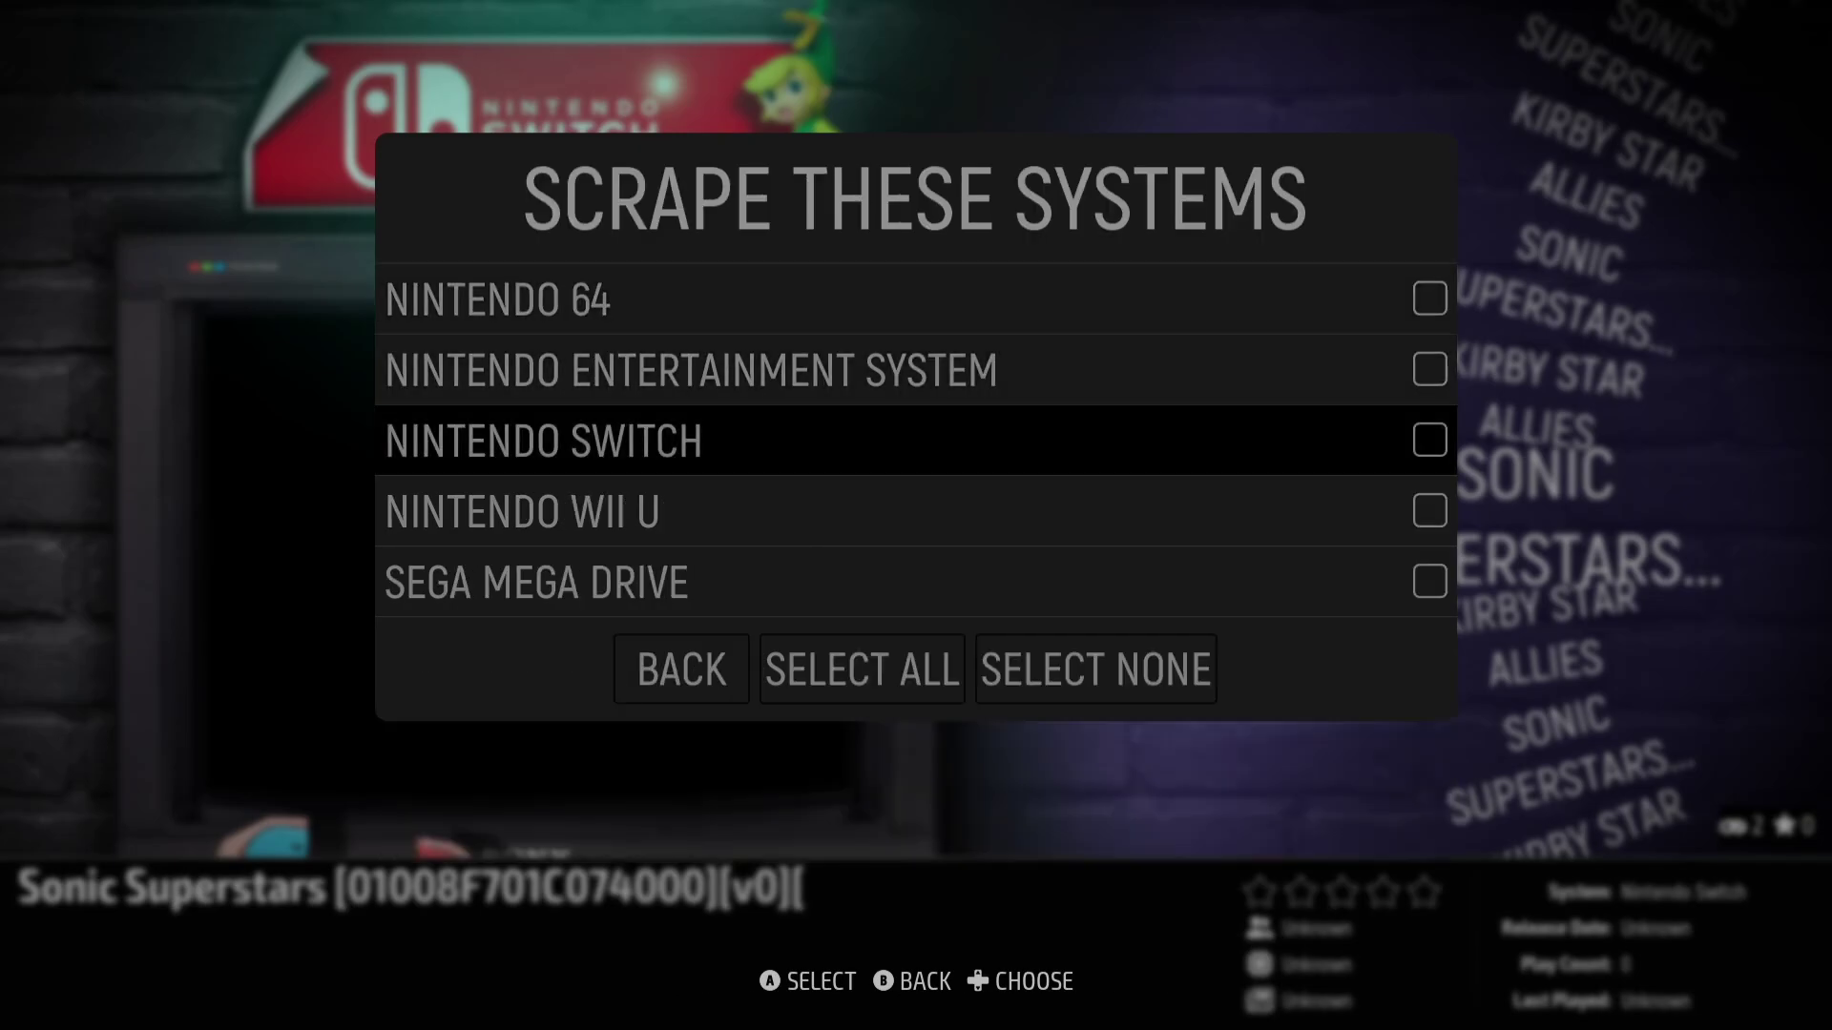
key("Return")
key("Down")
key("Down")
key("Down")
key("Return")
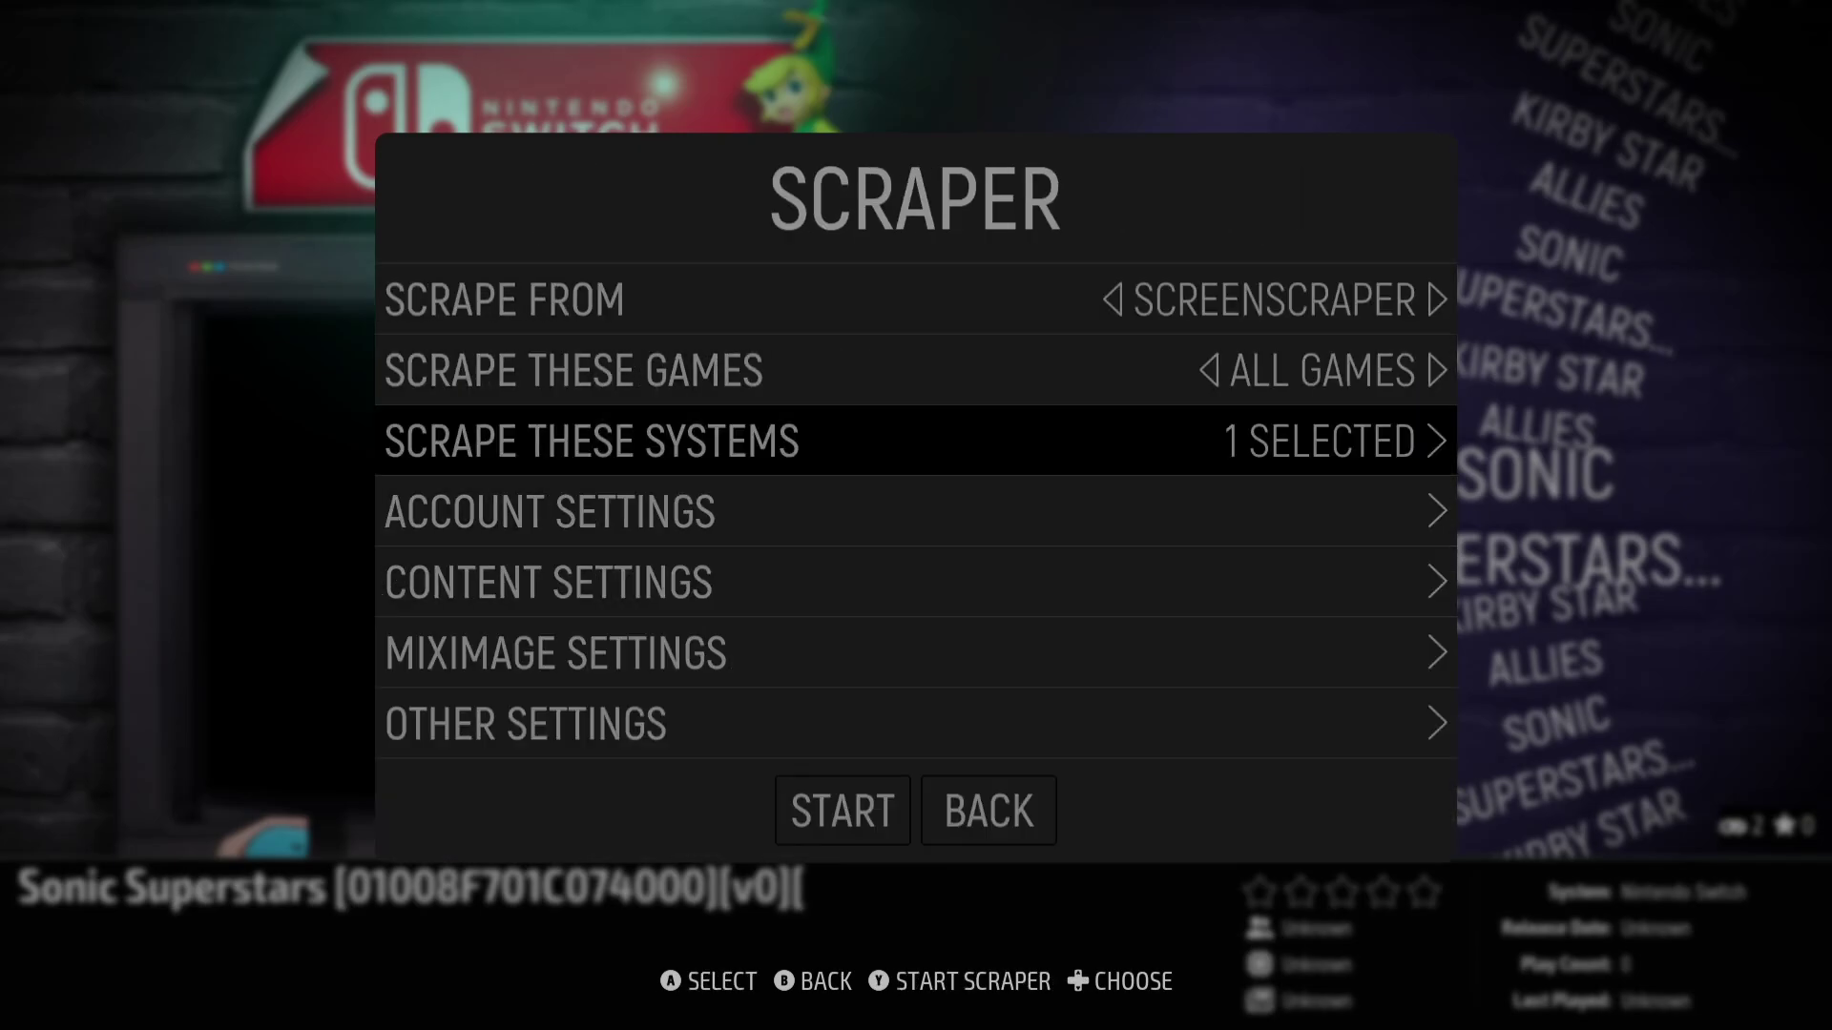
Step: Review the scraper's account settings and content settings
key("Down")
key("Return")
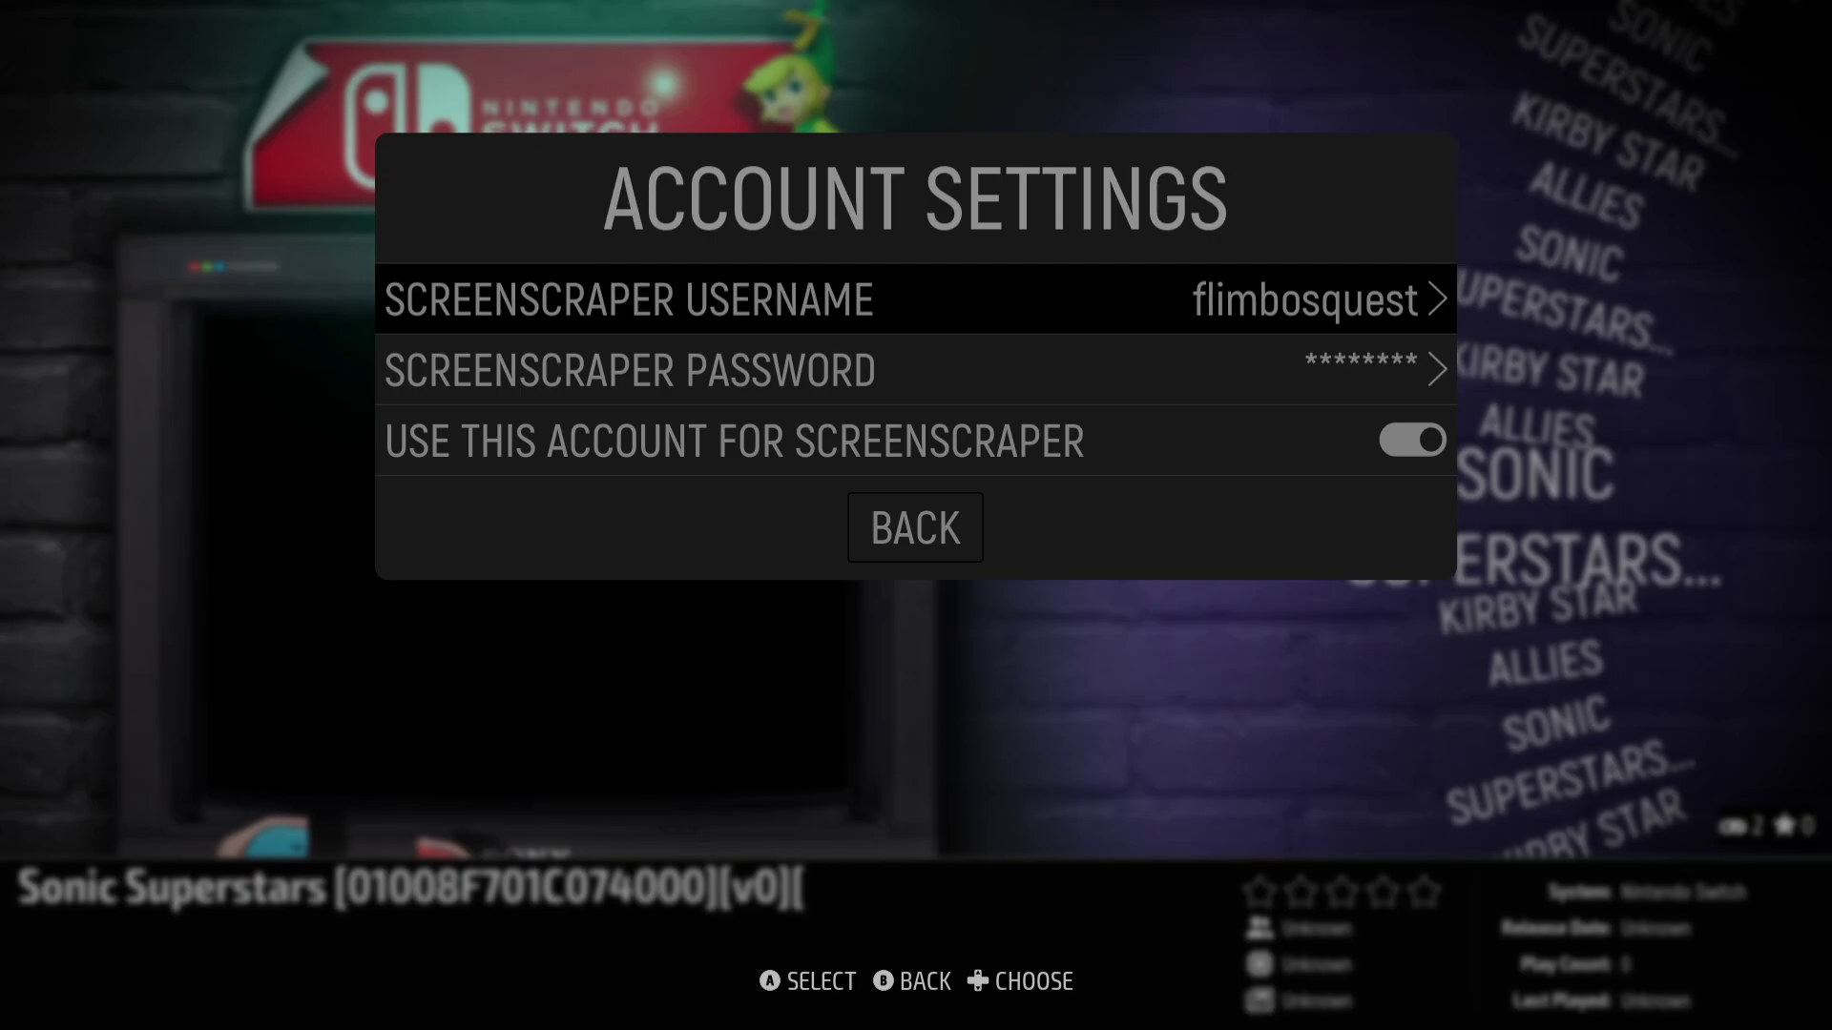
key("Down")
key("Down")
key("Down")
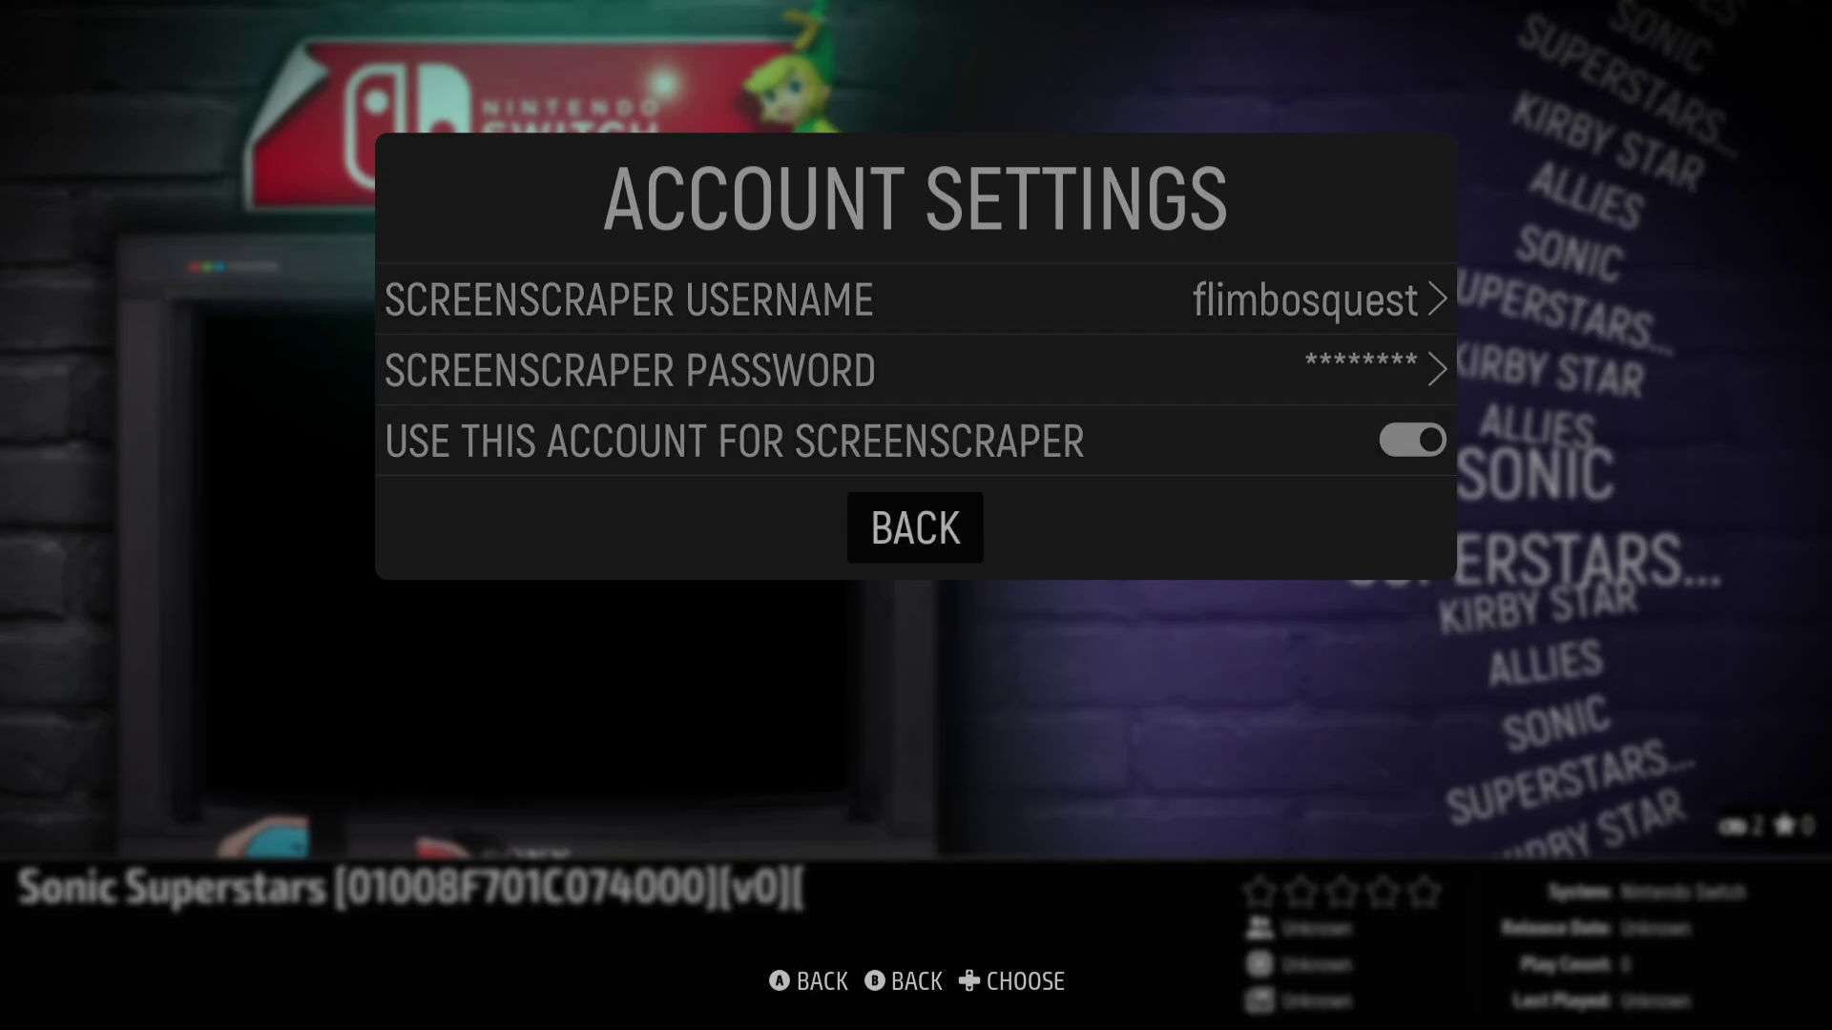
key("Return")
key("Down")
key("Return")
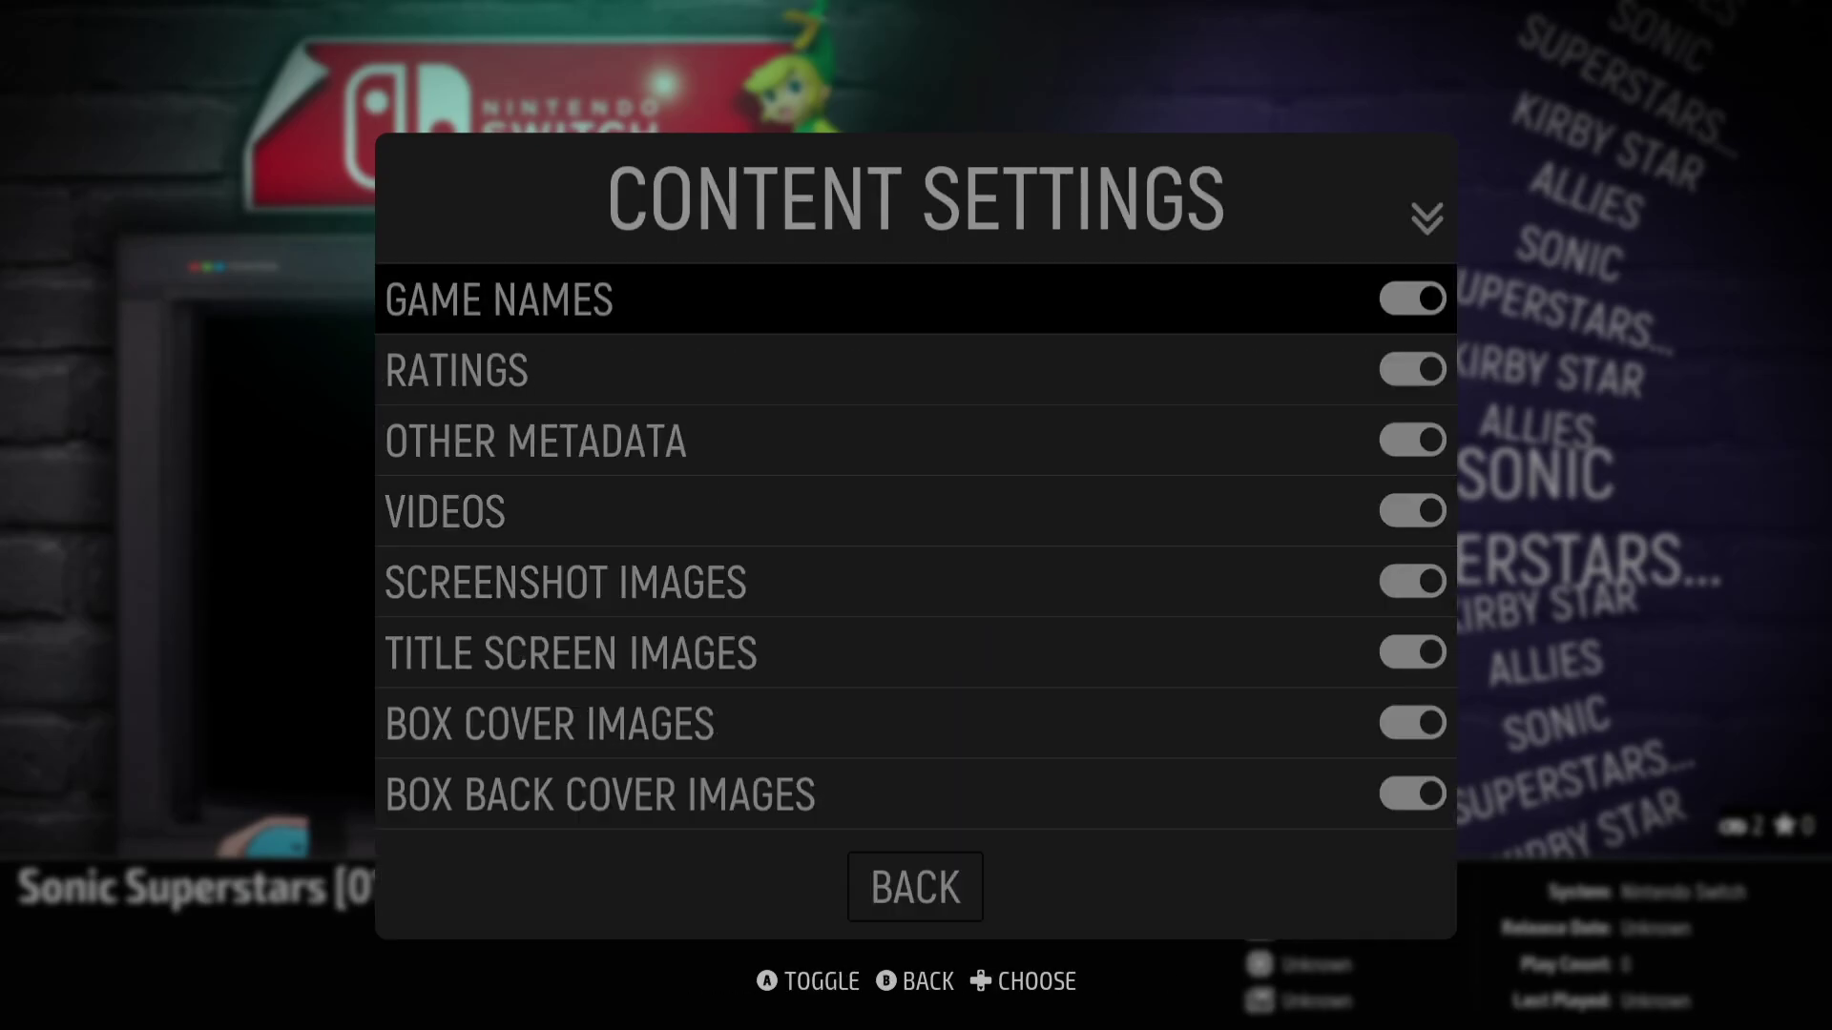
key("Down")
key("Down")
key("Down")
key("Down")
key("Down")
key("Down")
key("Down")
key("Down")
key("Down")
key("Down")
key("Down")
key("Down")
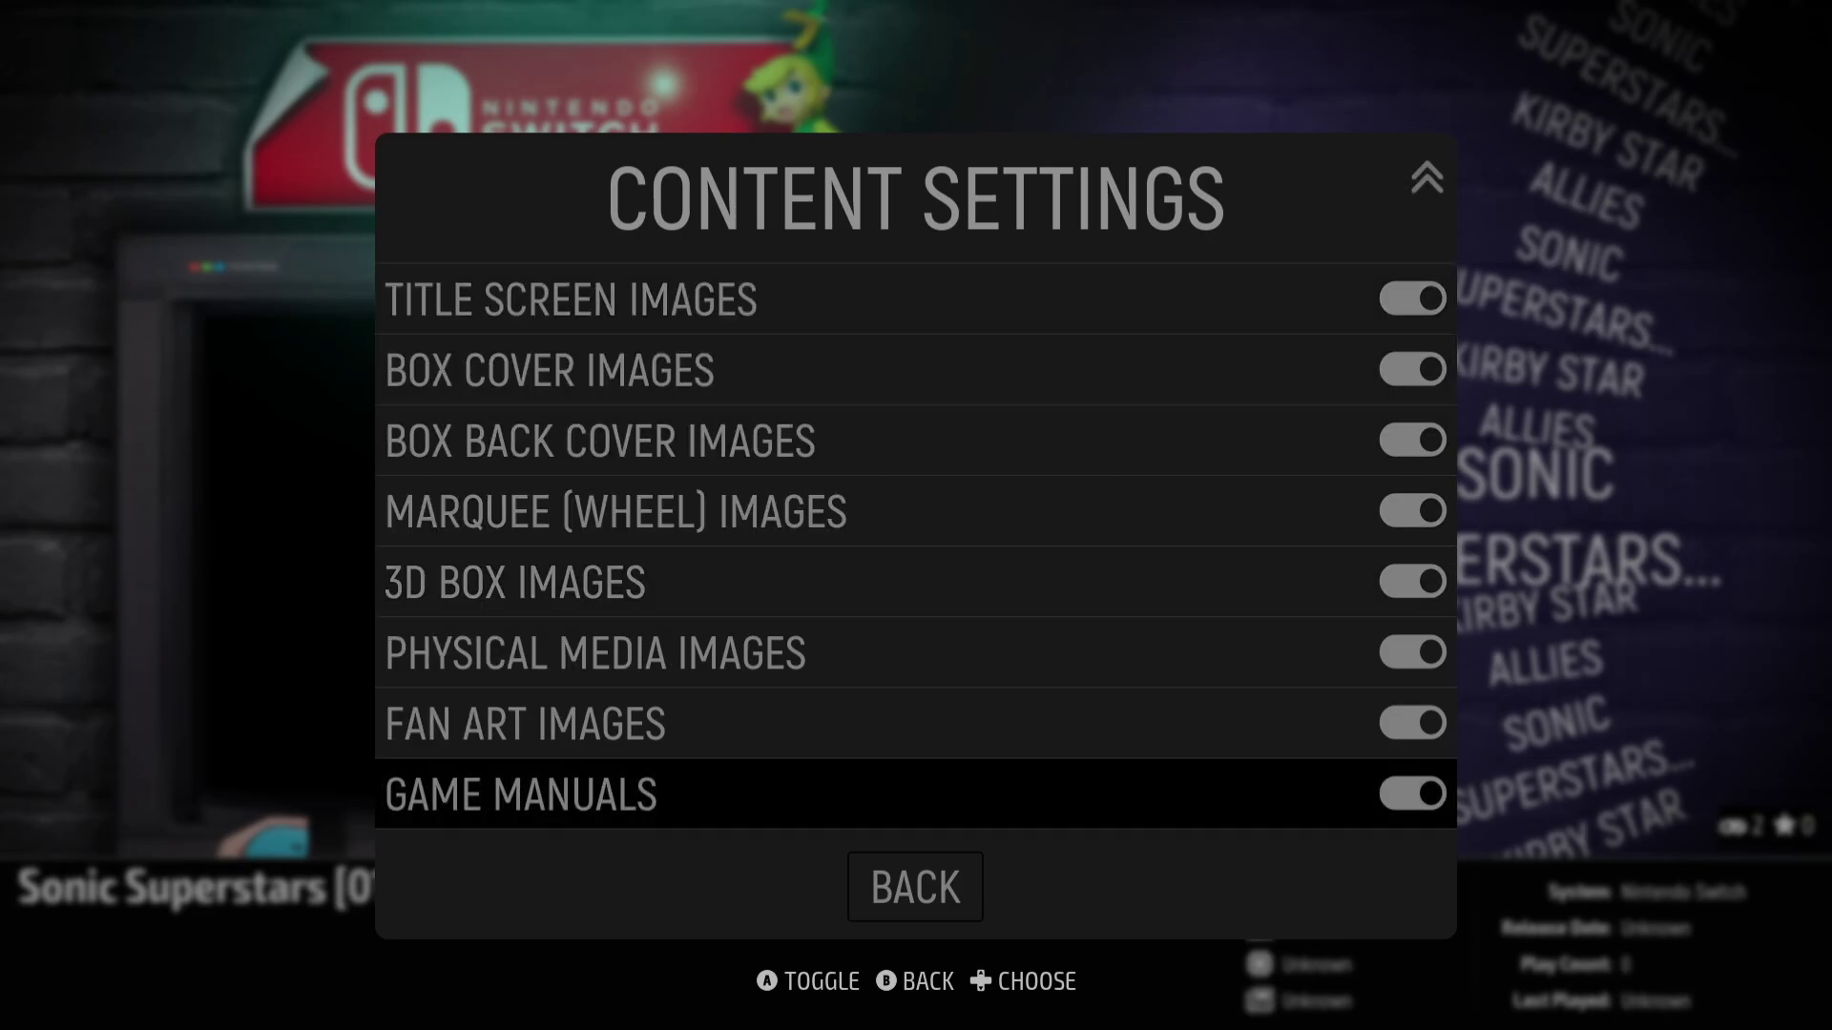
key("Down")
key("Return")
Step: Scrape both Switch games from ScreenScraper and return to the main menu
key("Down")
key("Down")
key("Down")
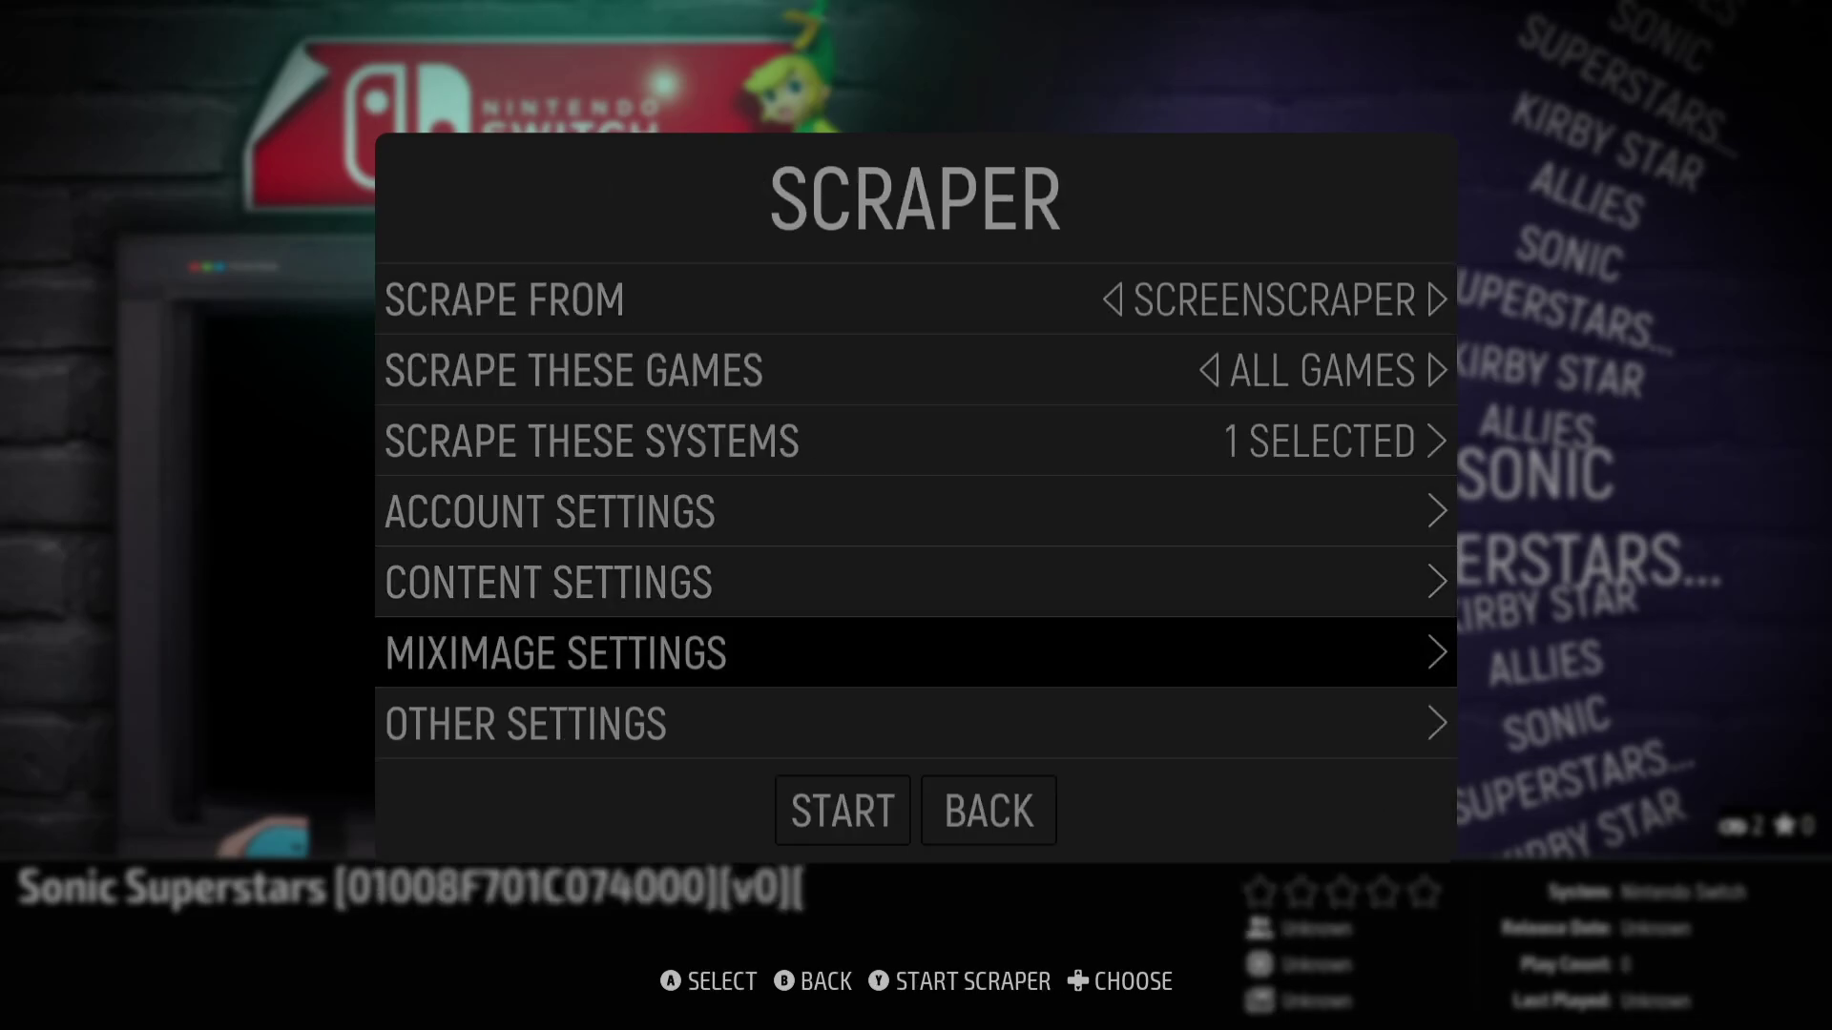
key("Return")
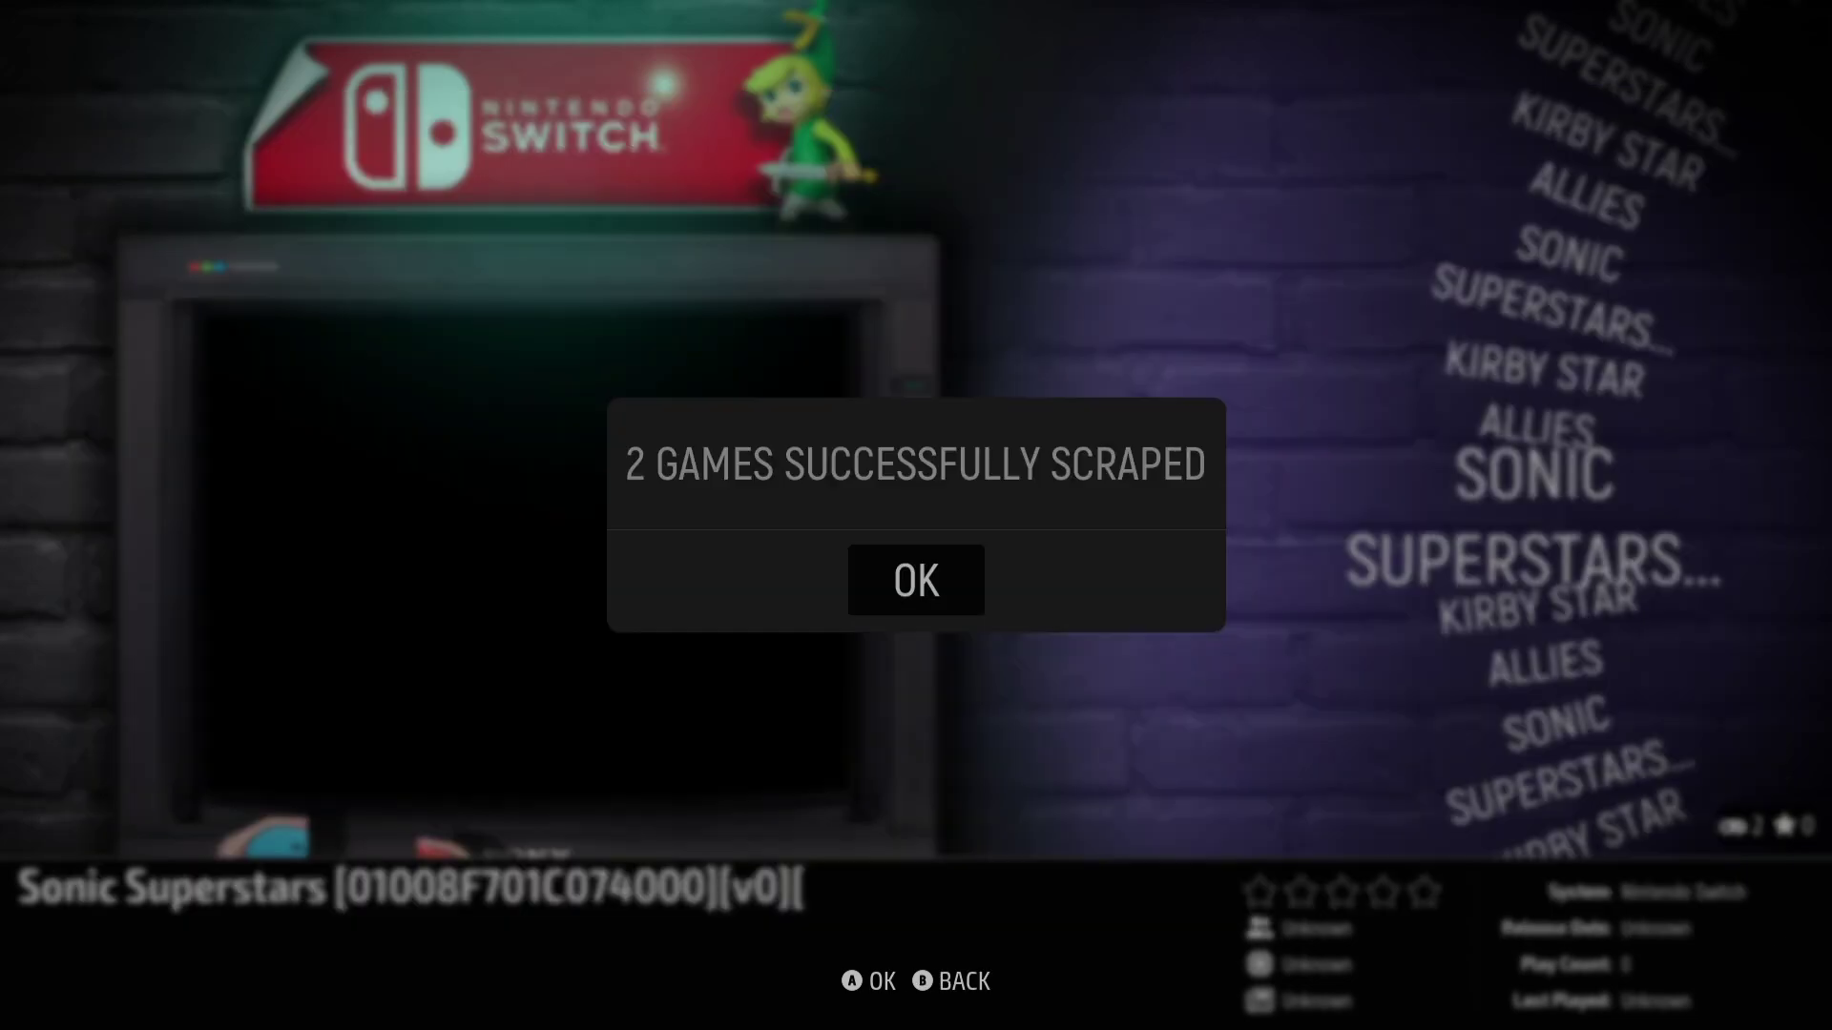
key("Return")
key("BackSpace")
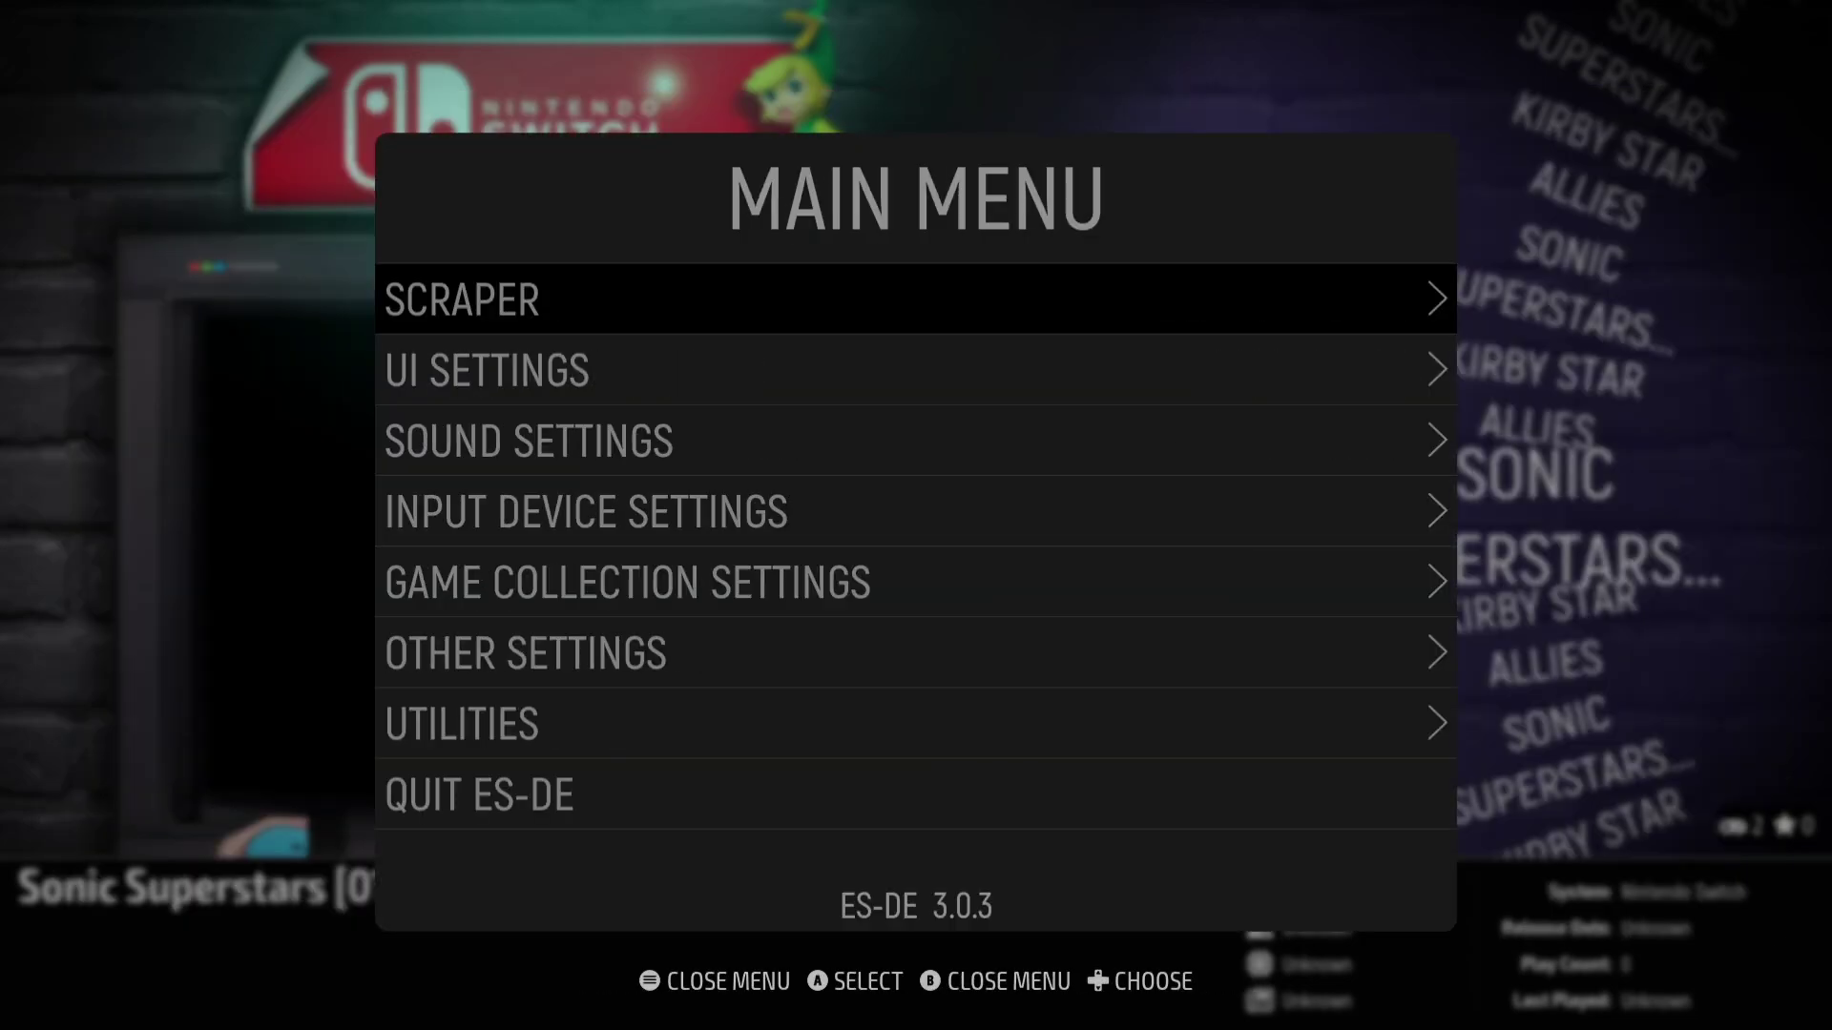
Step: Under Other Settings > Alternative Emulators, switch the switch system from Yuzu to Ryujinx (Standalone)
key("BackSpace")
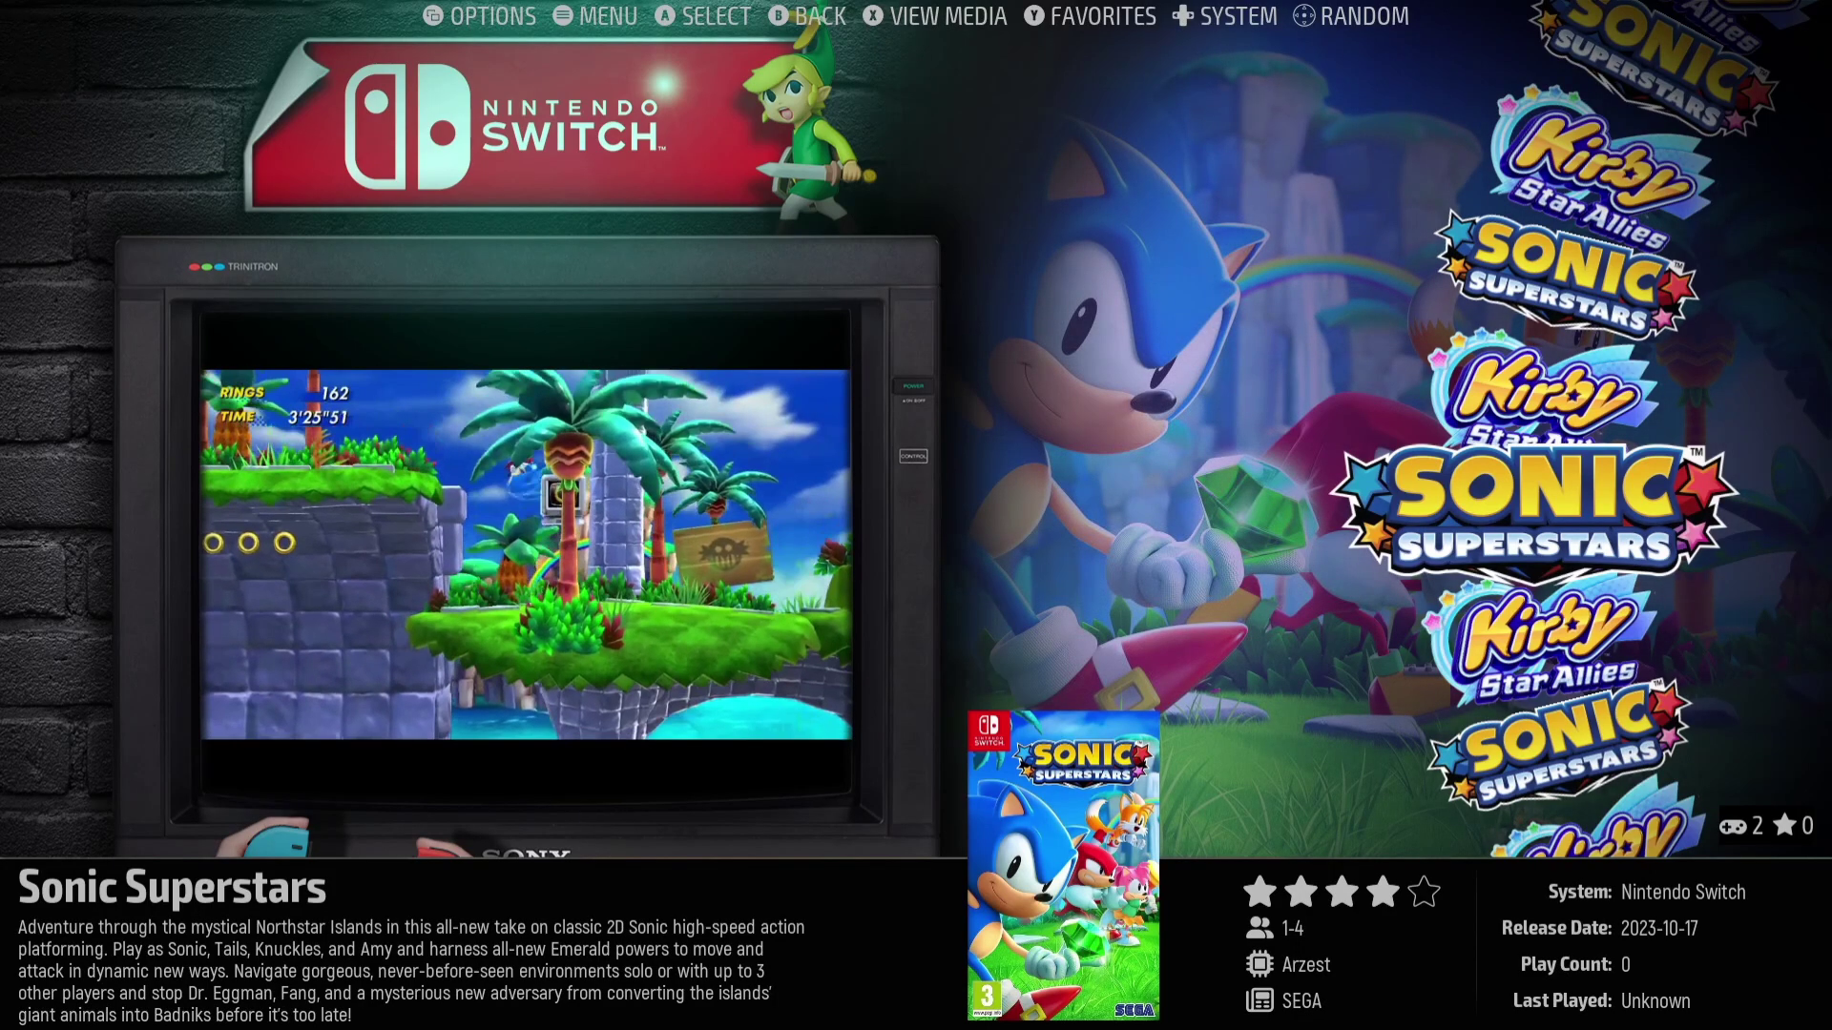
key("Down")
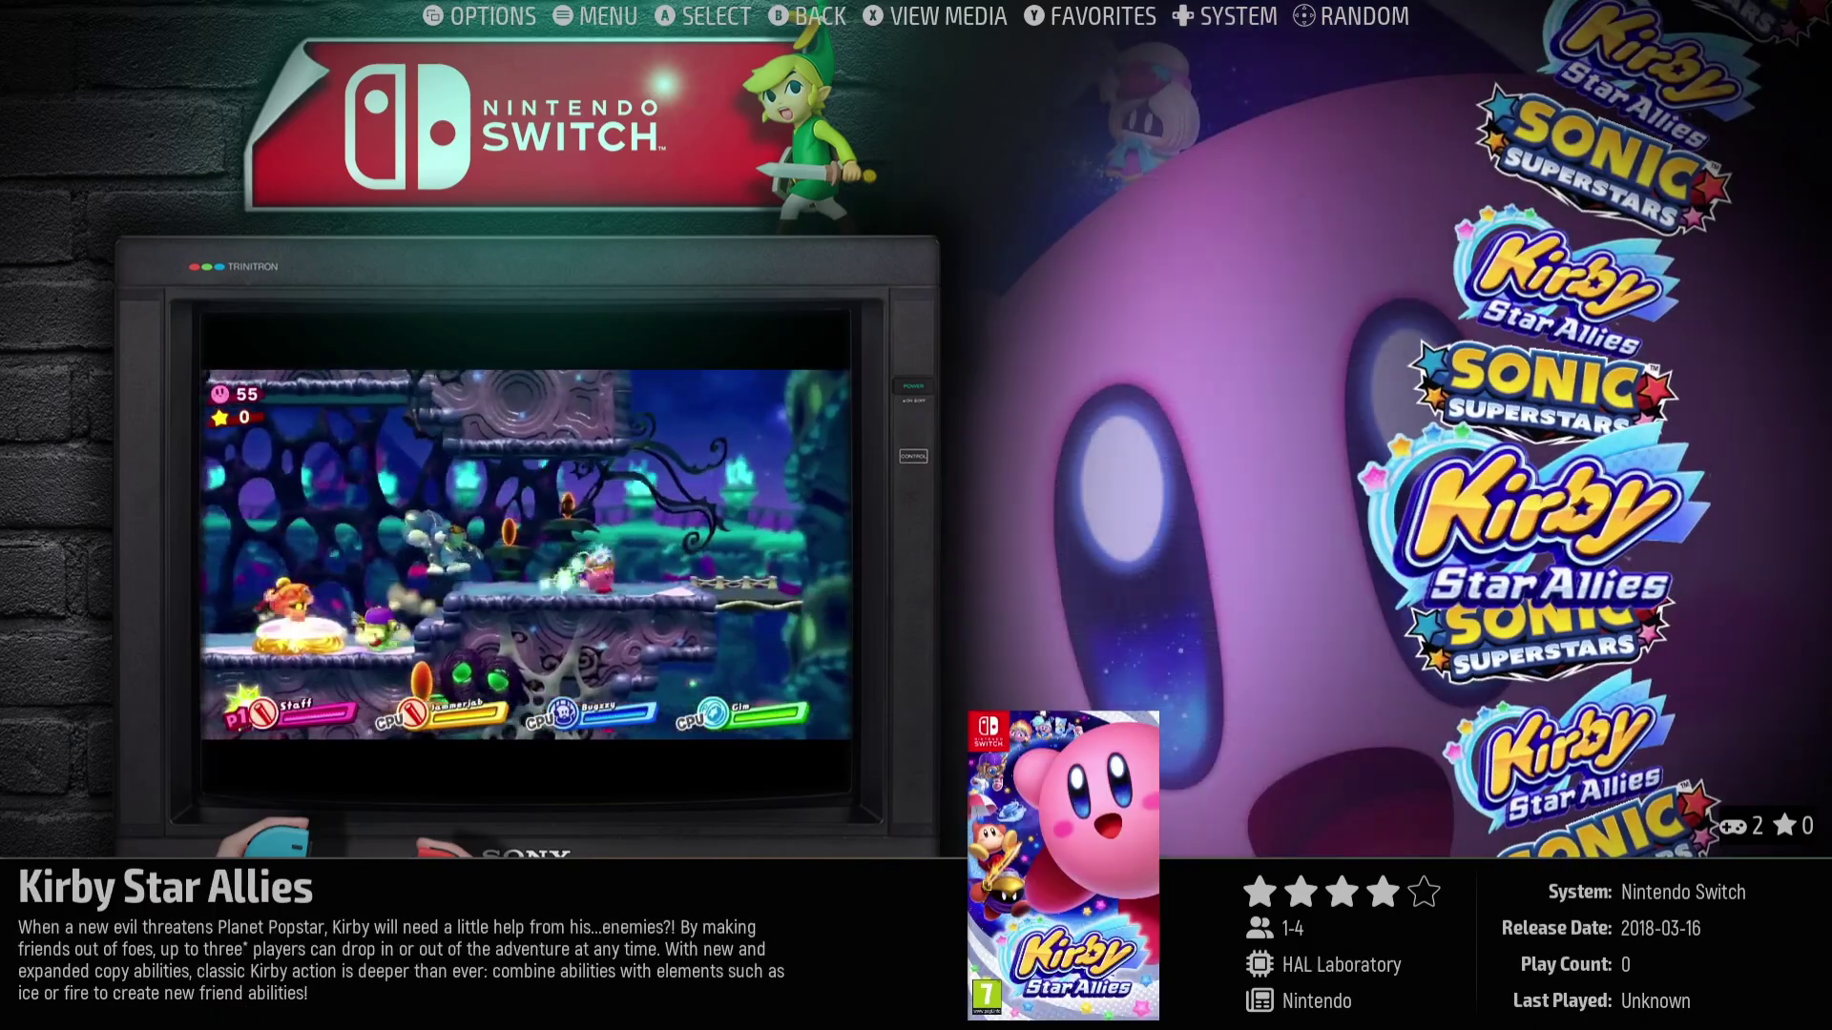
key("Escape")
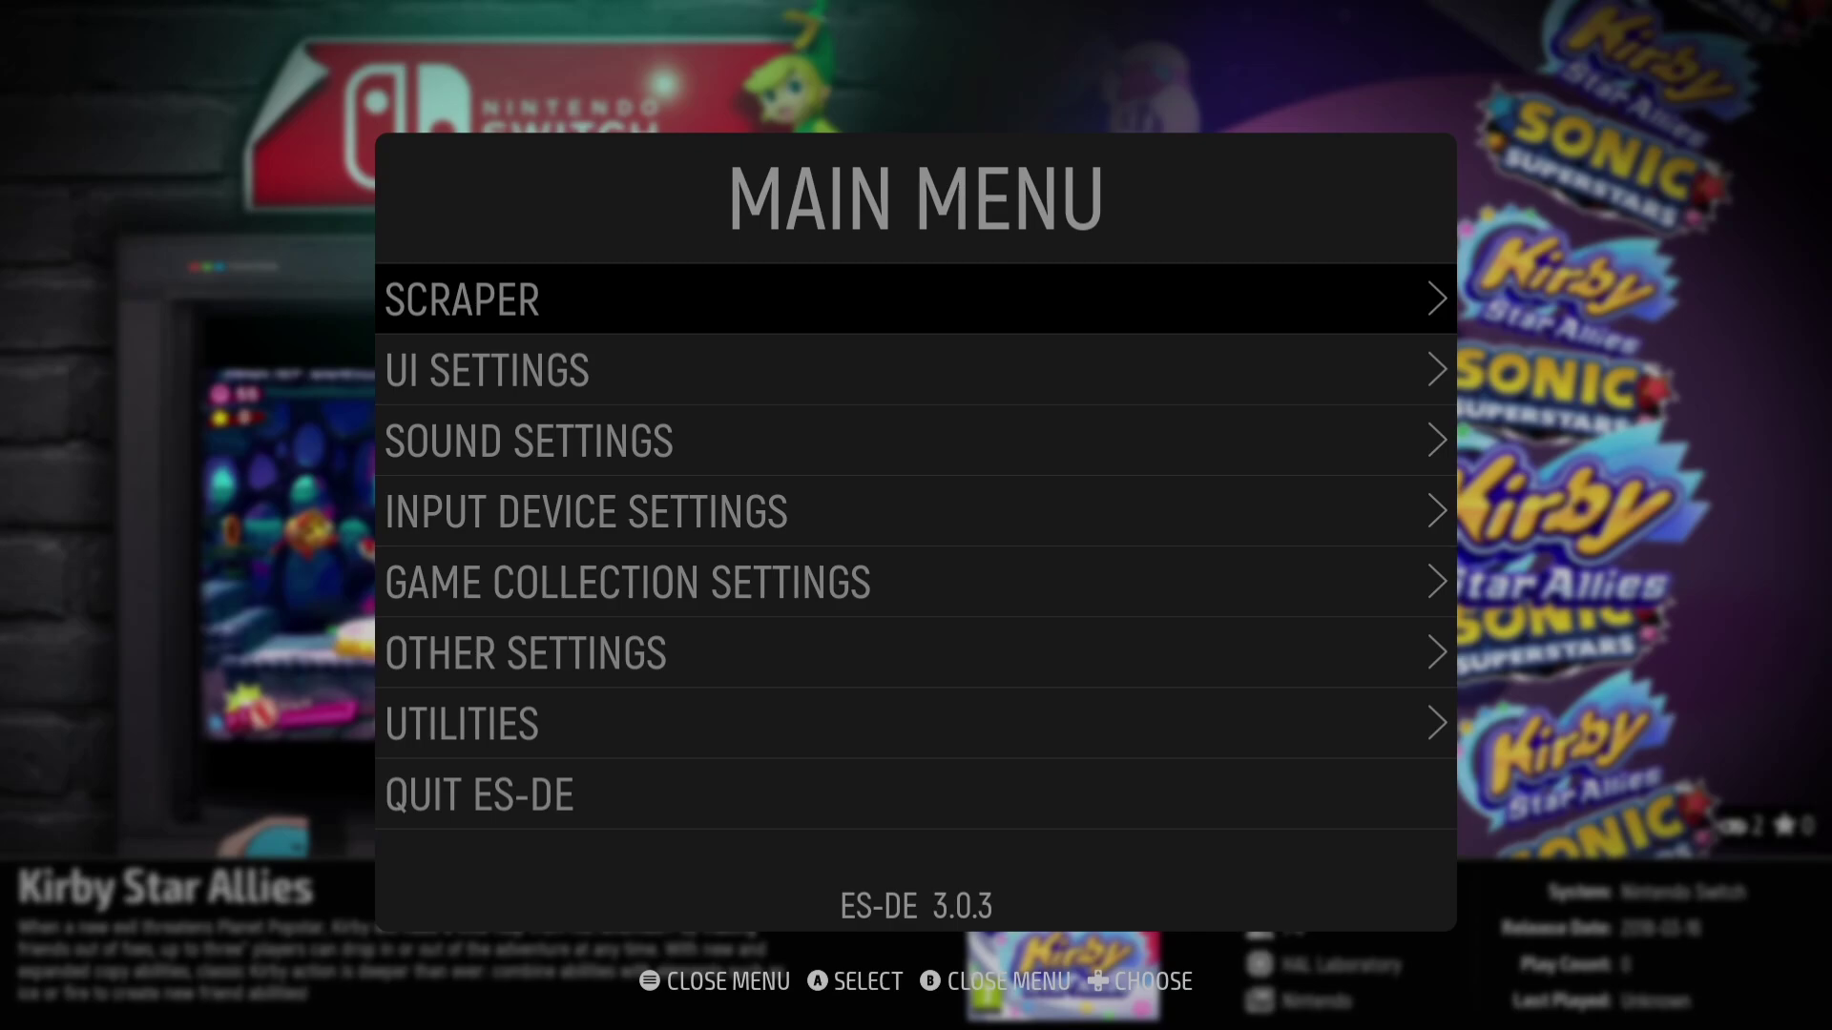
key("Down")
key("Down")
key("Down")
key("Down")
key("Down")
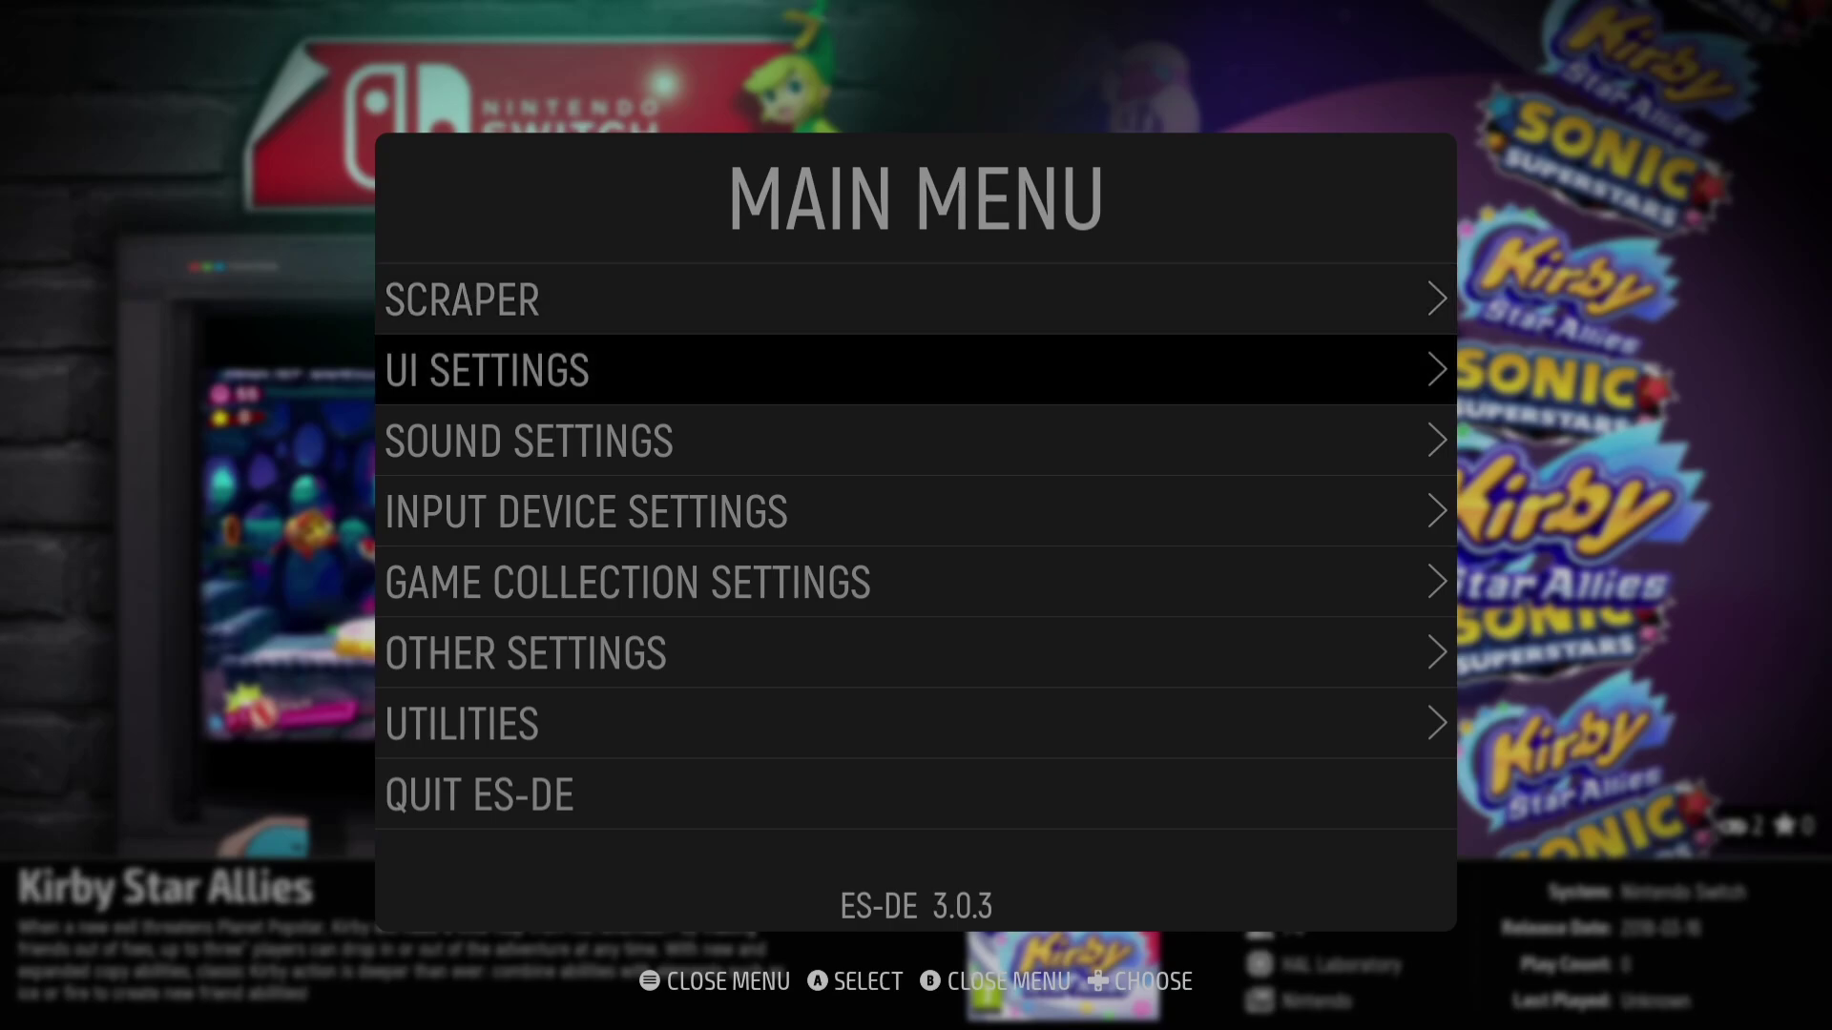
key("Return")
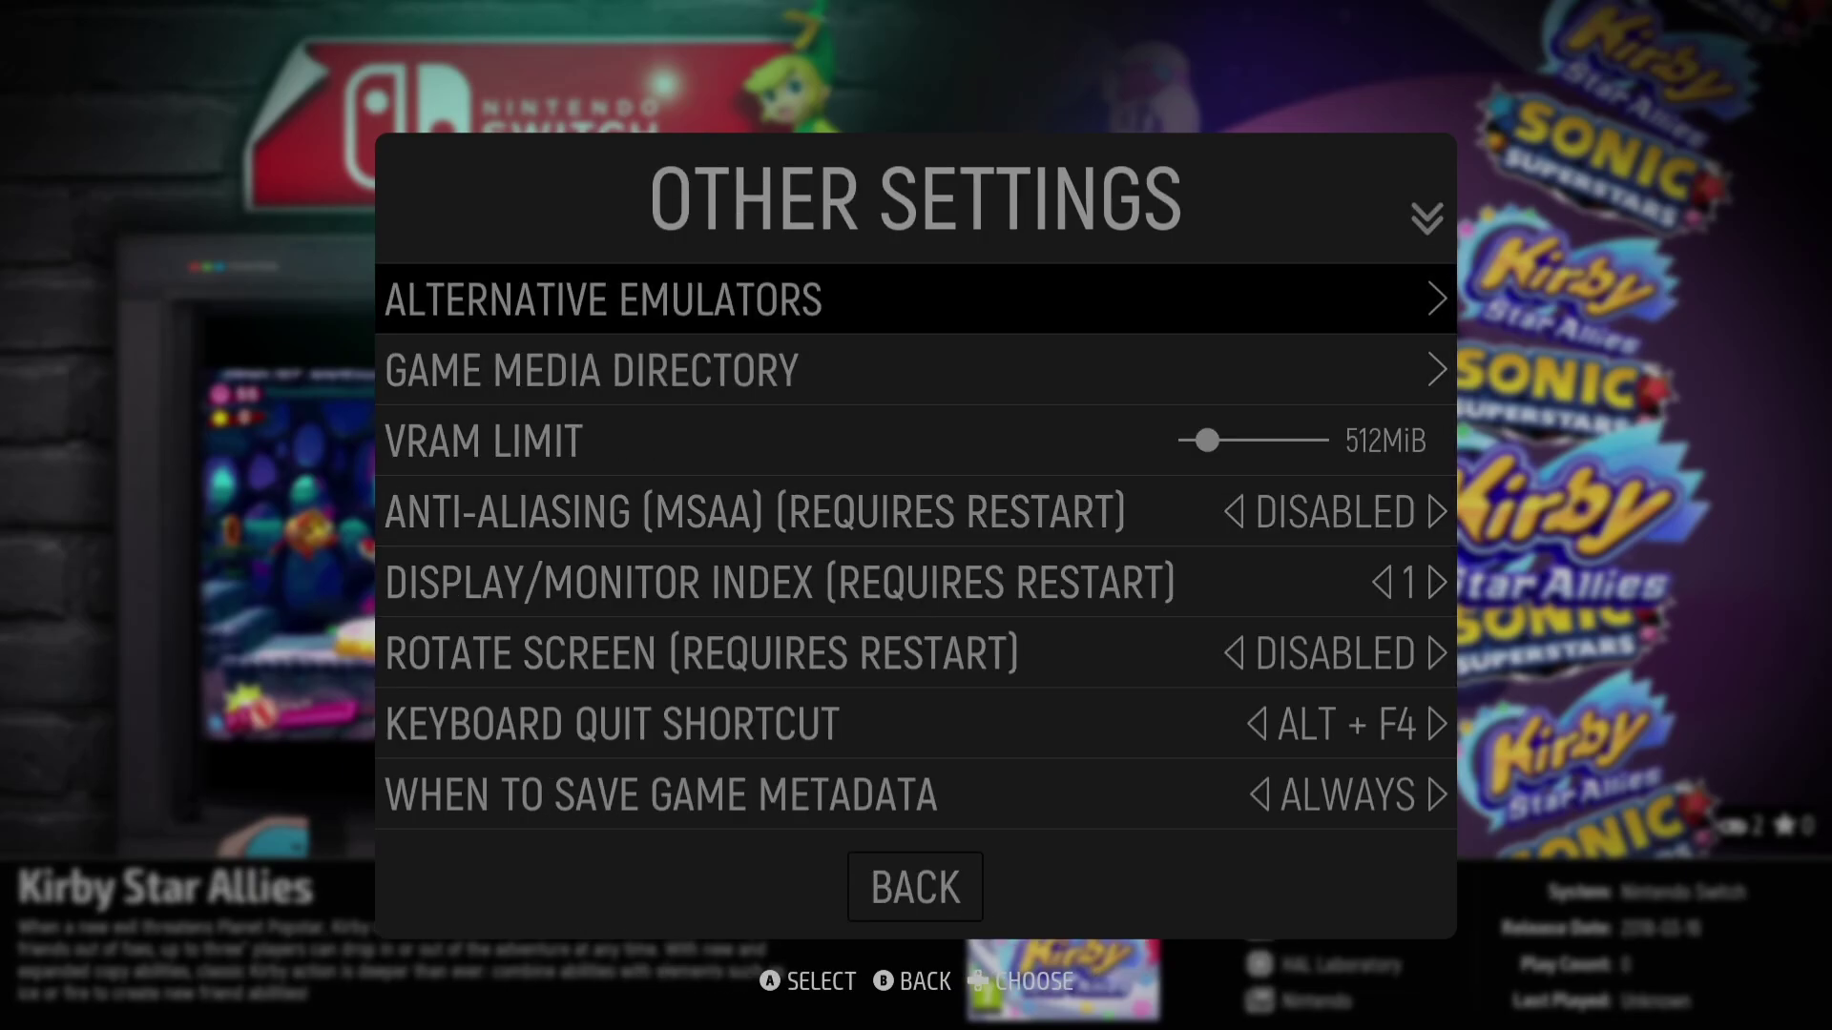
key("Return")
key("Down")
key("Down")
key("Down")
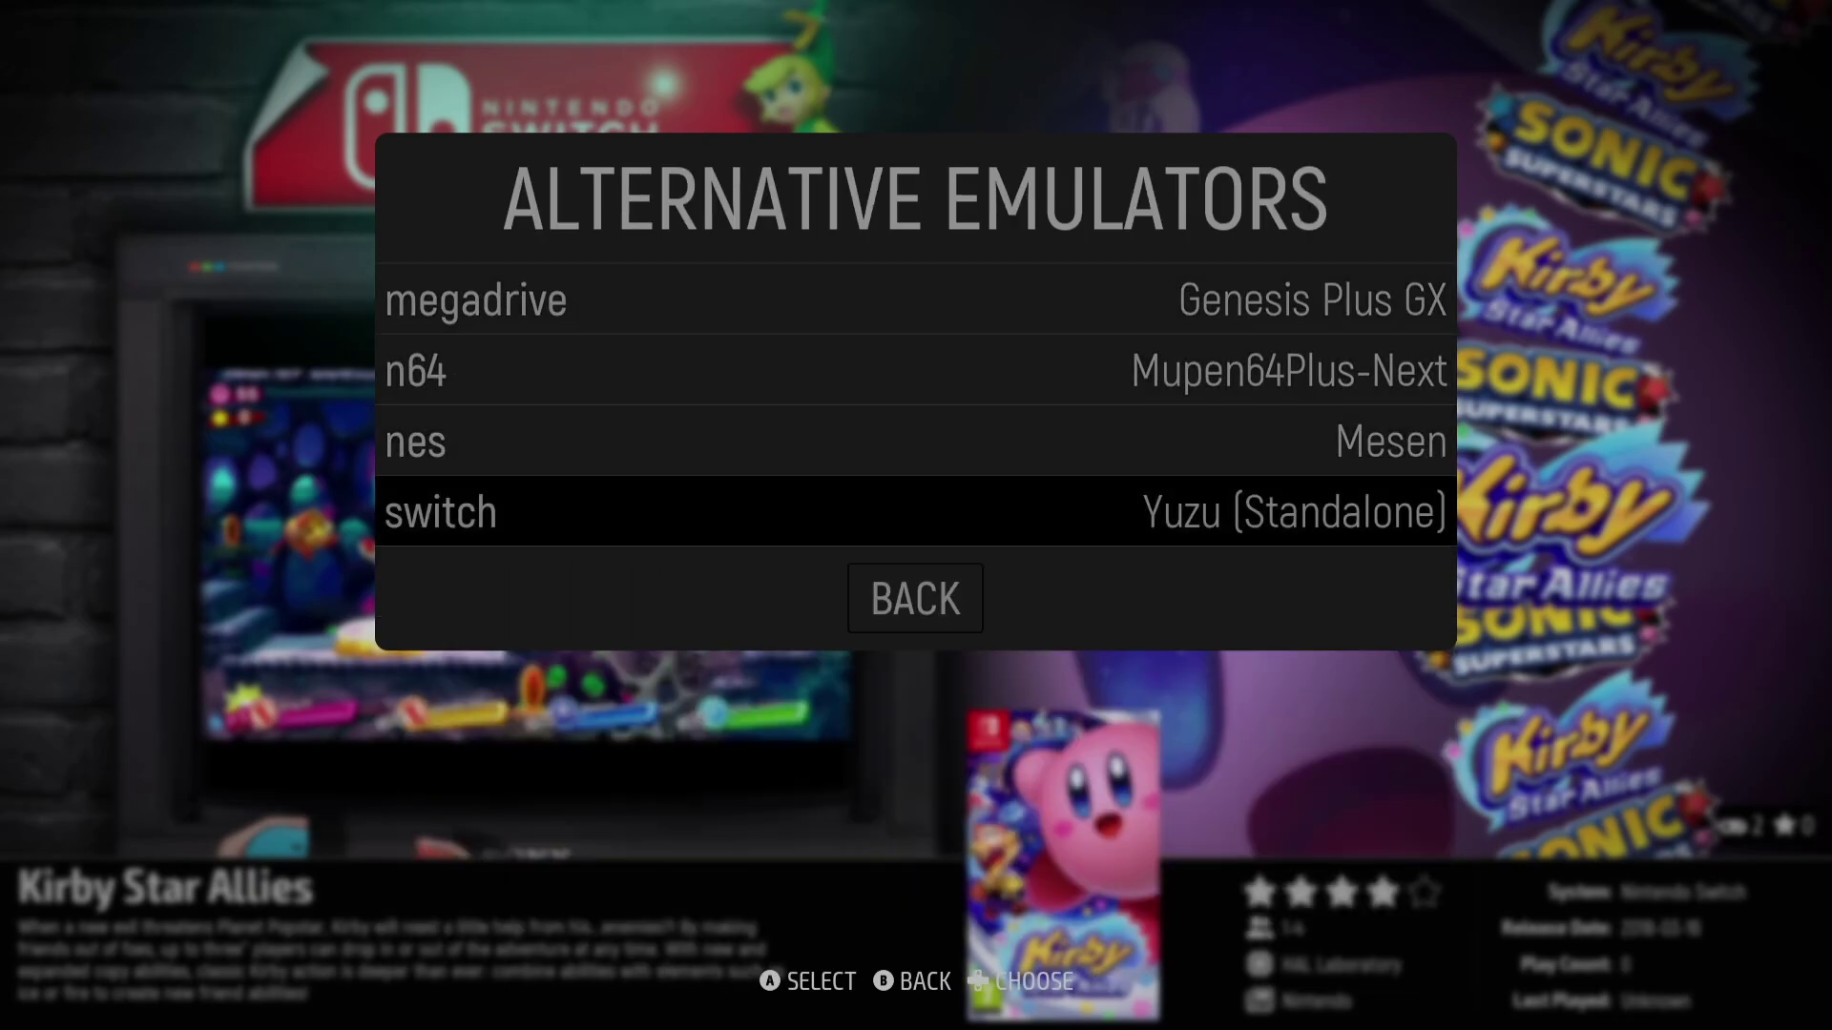
key("Return")
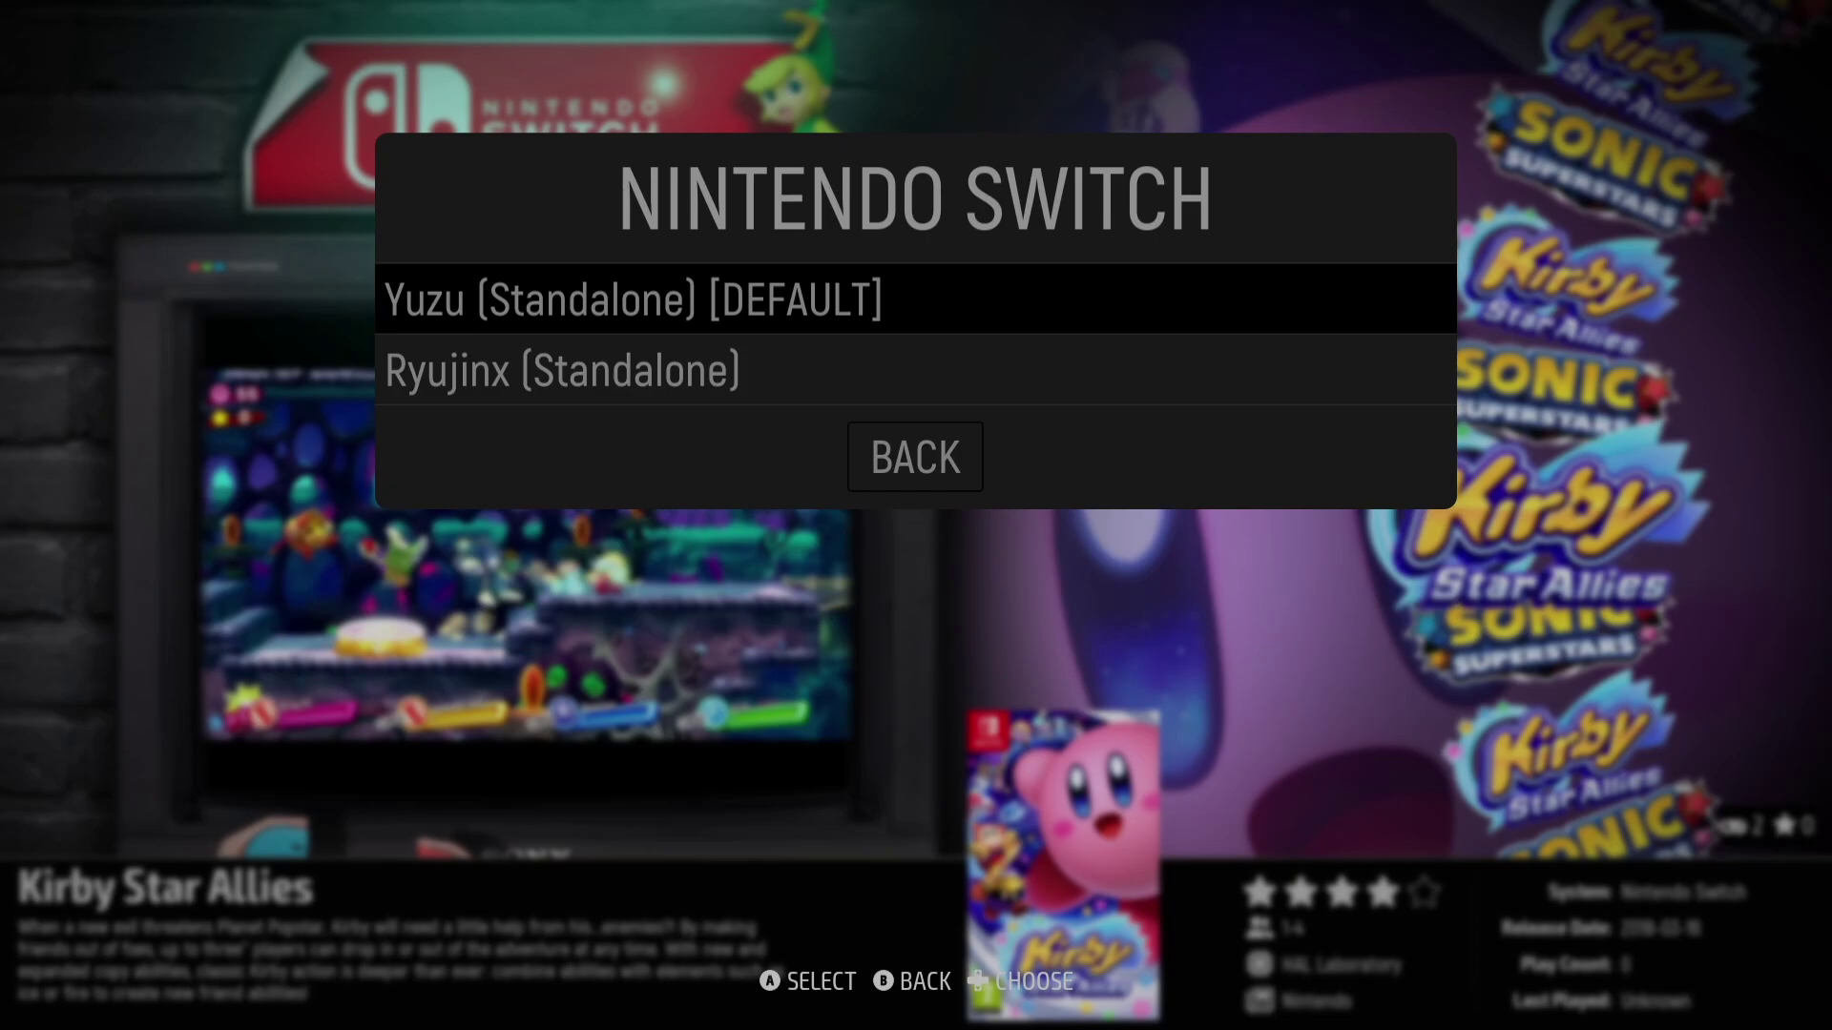
key("Down")
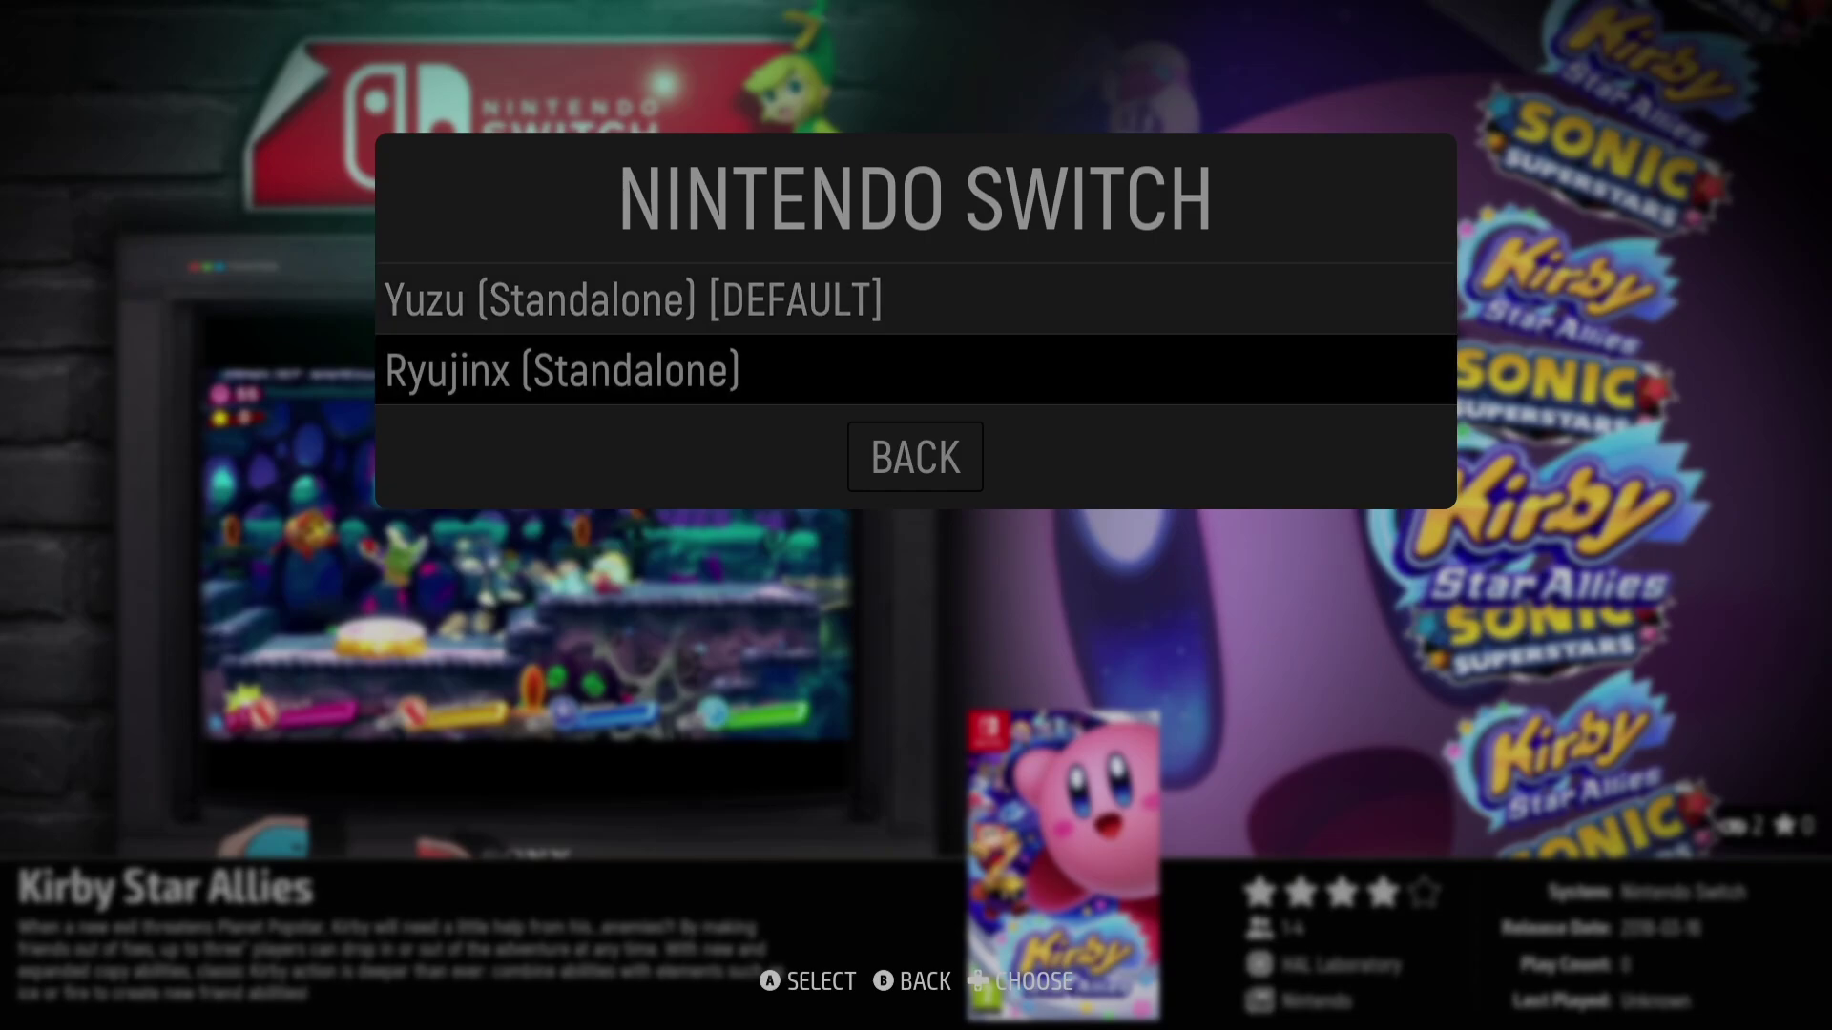
key("Return")
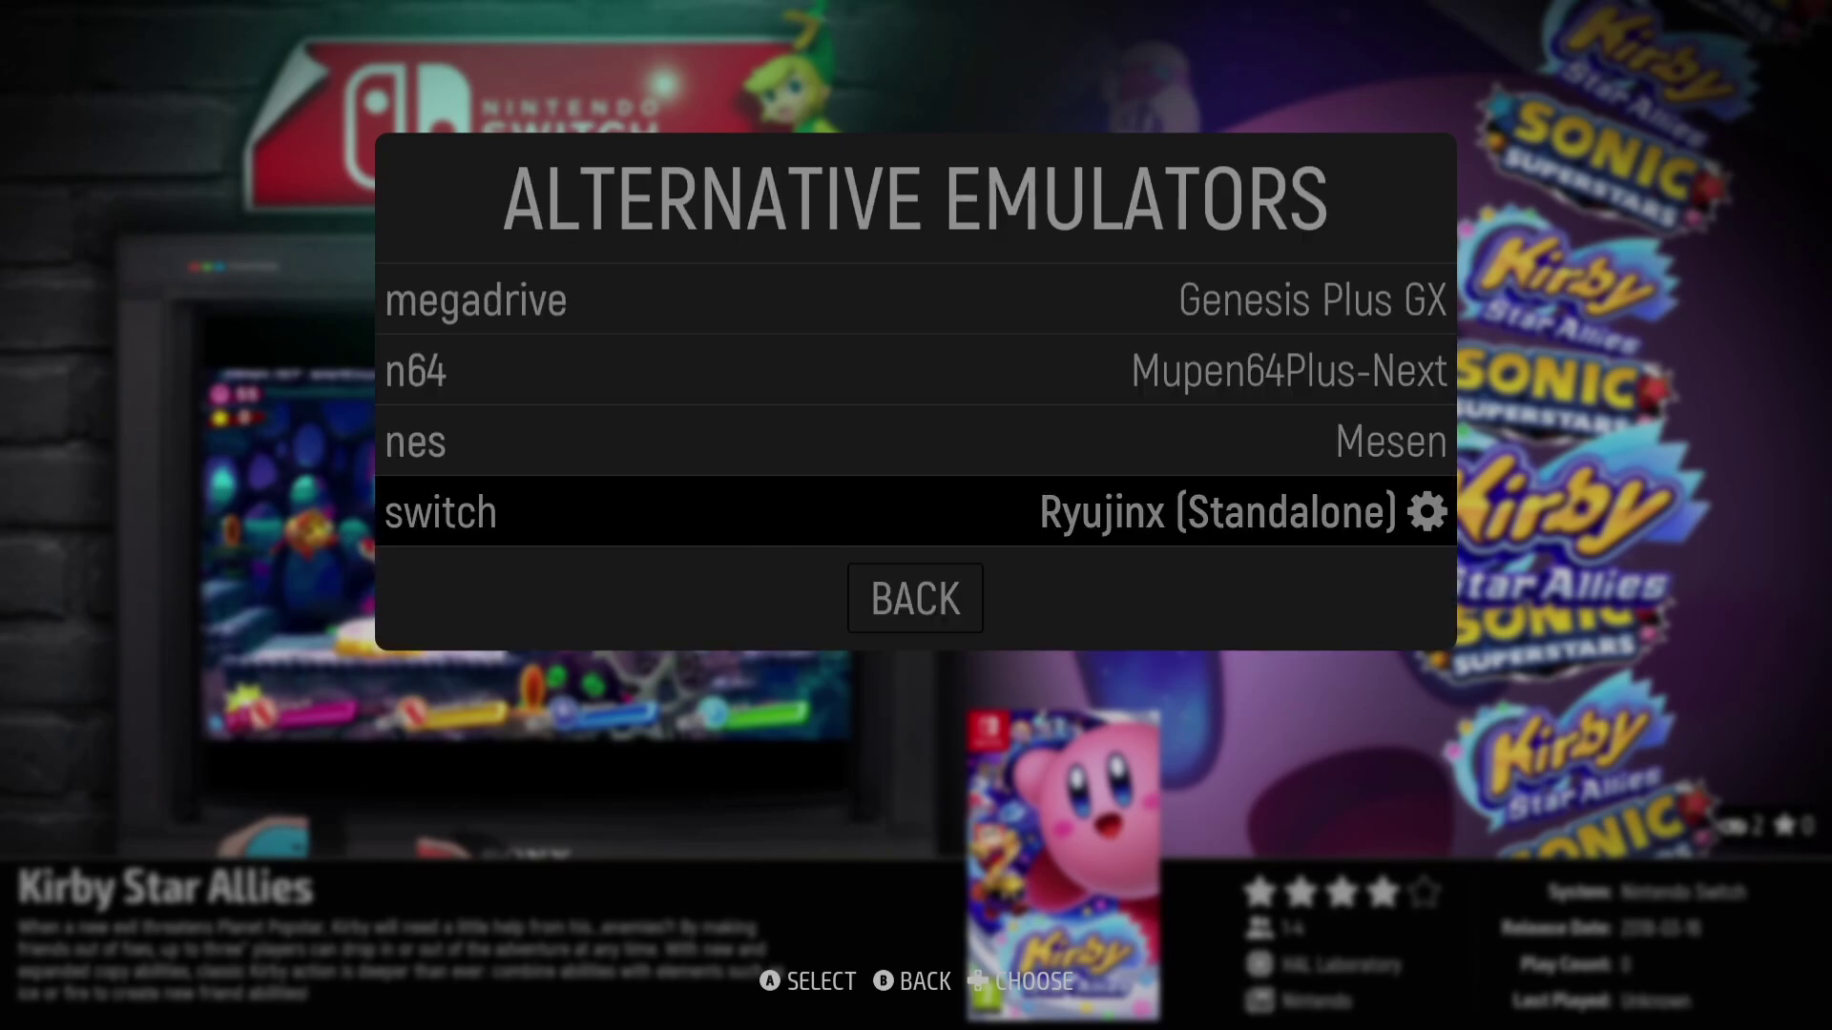
key("BackSpace")
key("BackSpace")
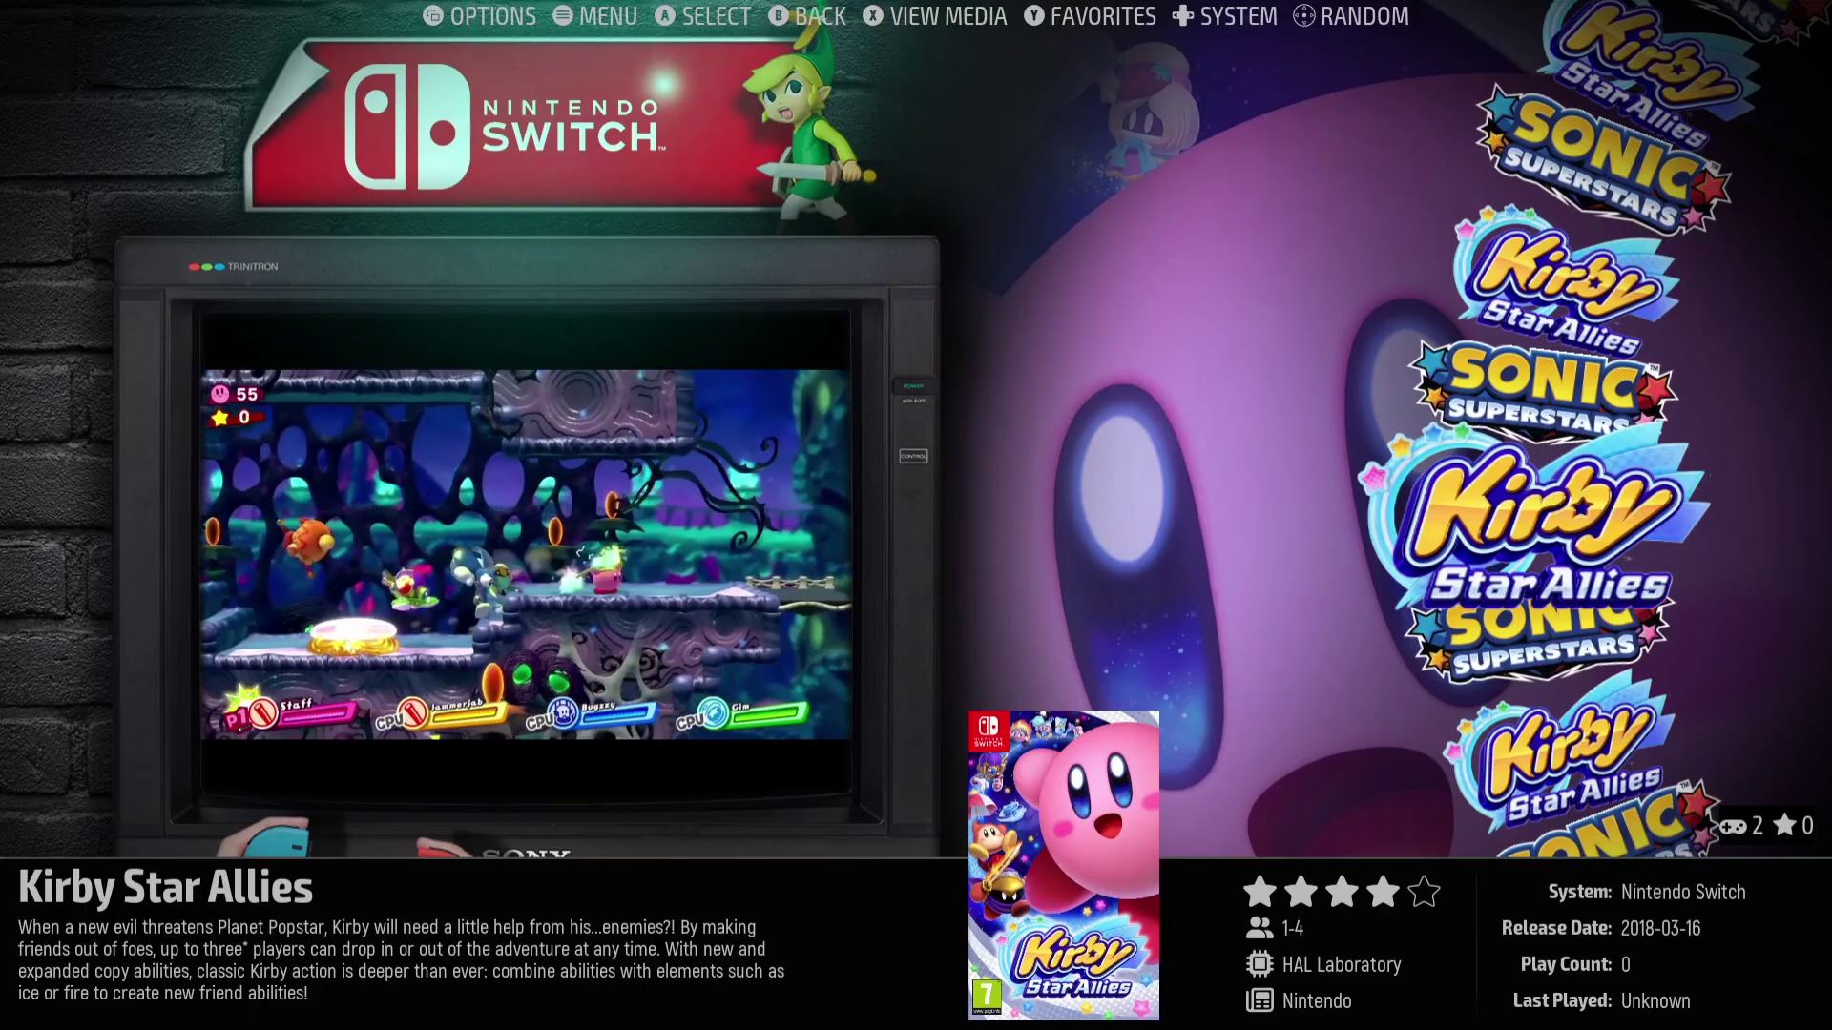
key("Down")
Step: Launch Sonic Superstars from ES-DE into Ryujinx and open the Options menu
key("Return")
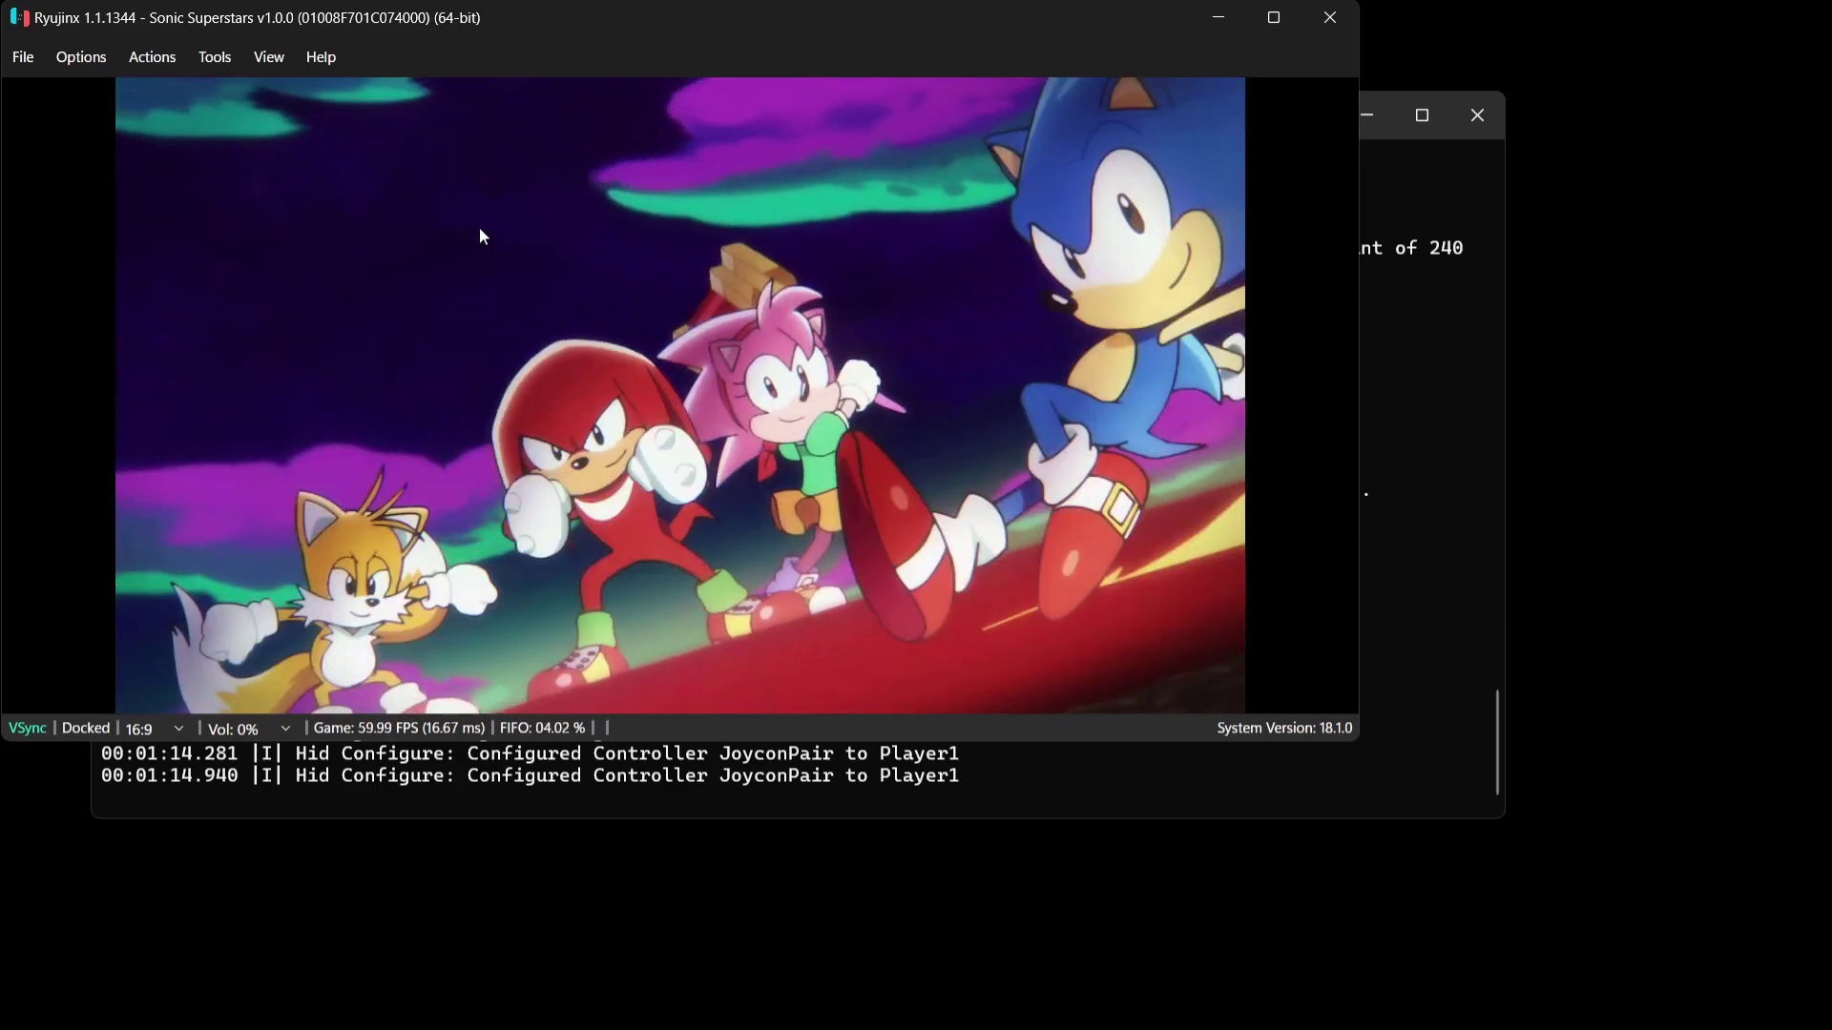
left_click(94, 55)
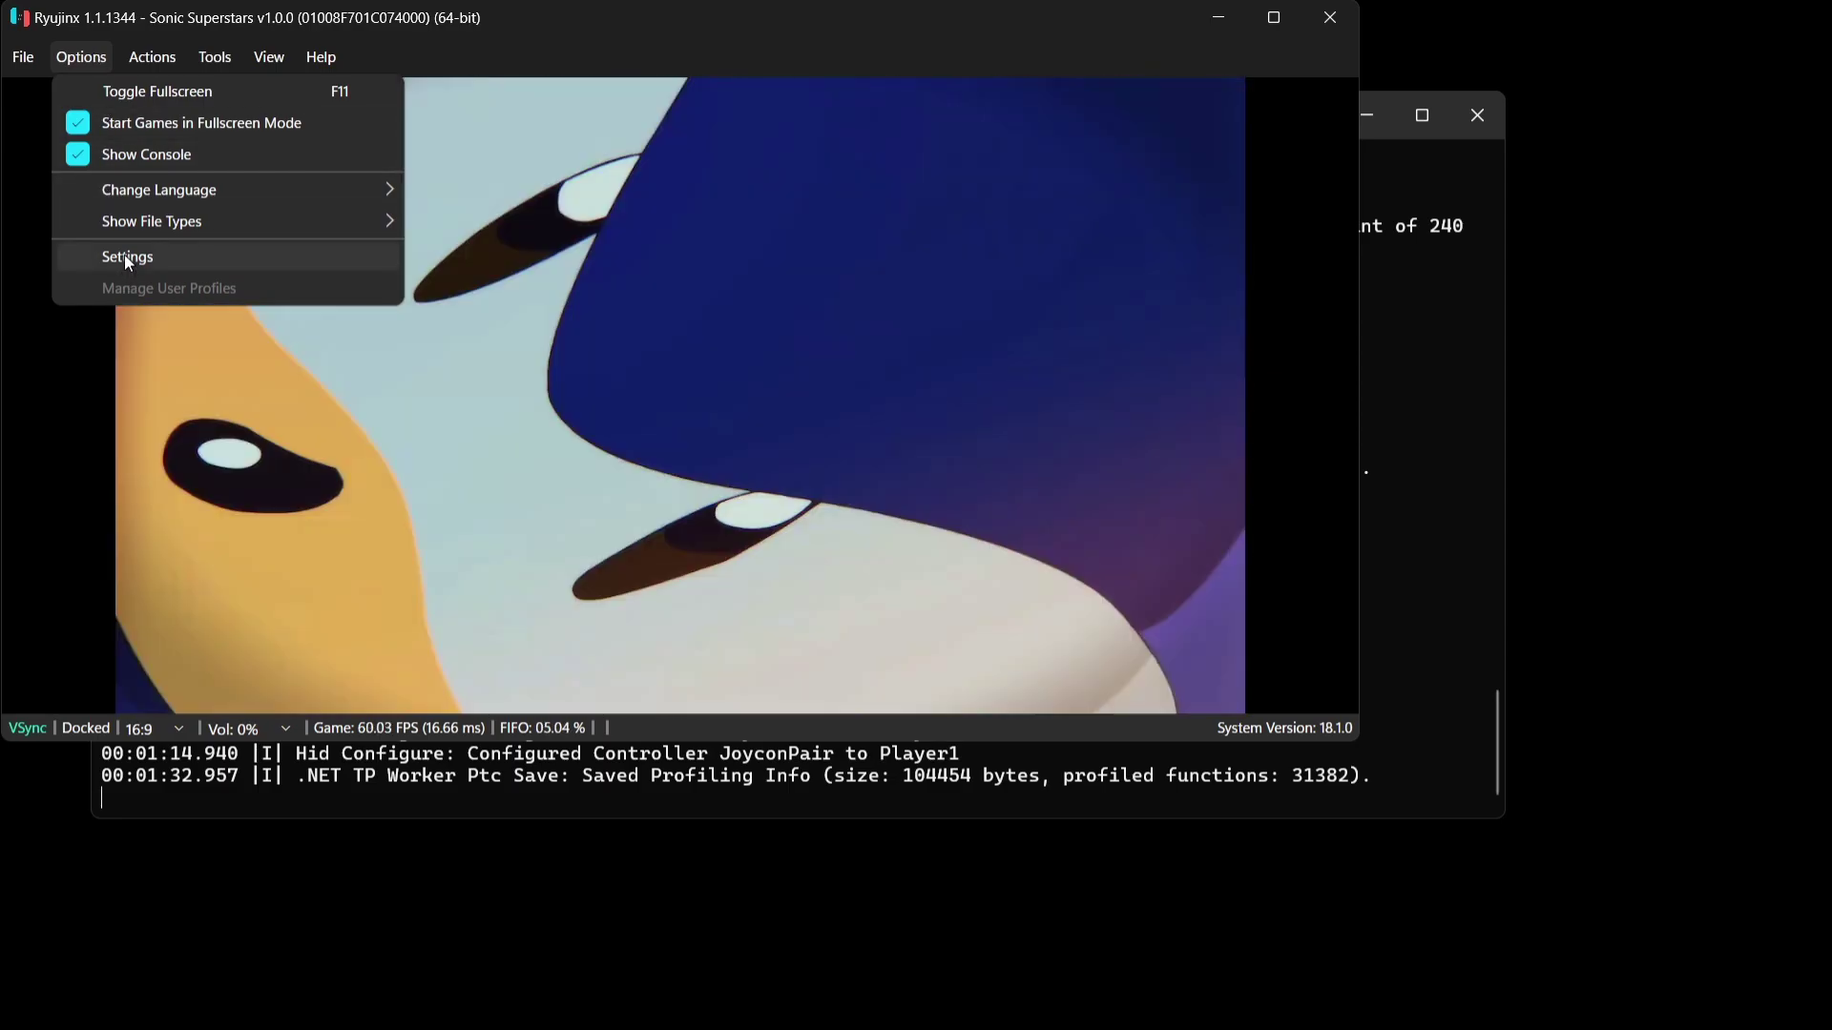
Step: Map Xbox Series X Controller (0) as Player 1's Pro Controller, then advance Sonic Superstars to Start Game
left_click(124, 255)
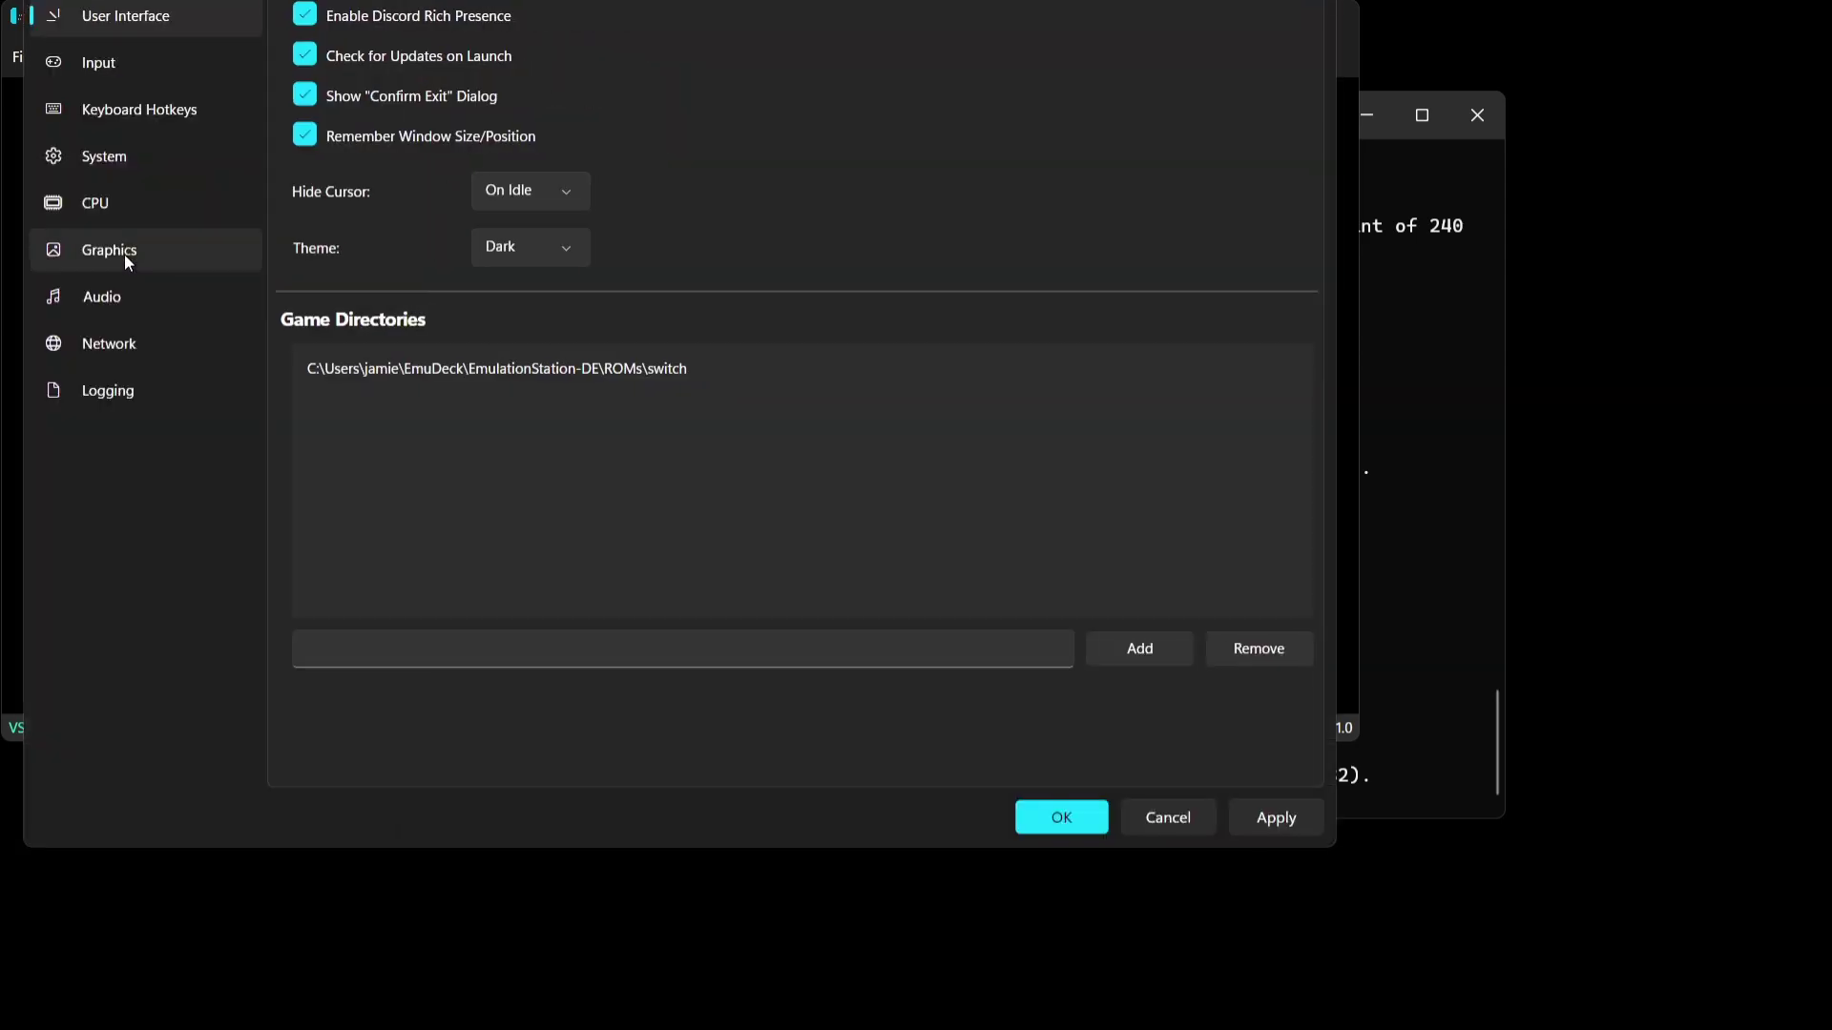
left_click(146, 64)
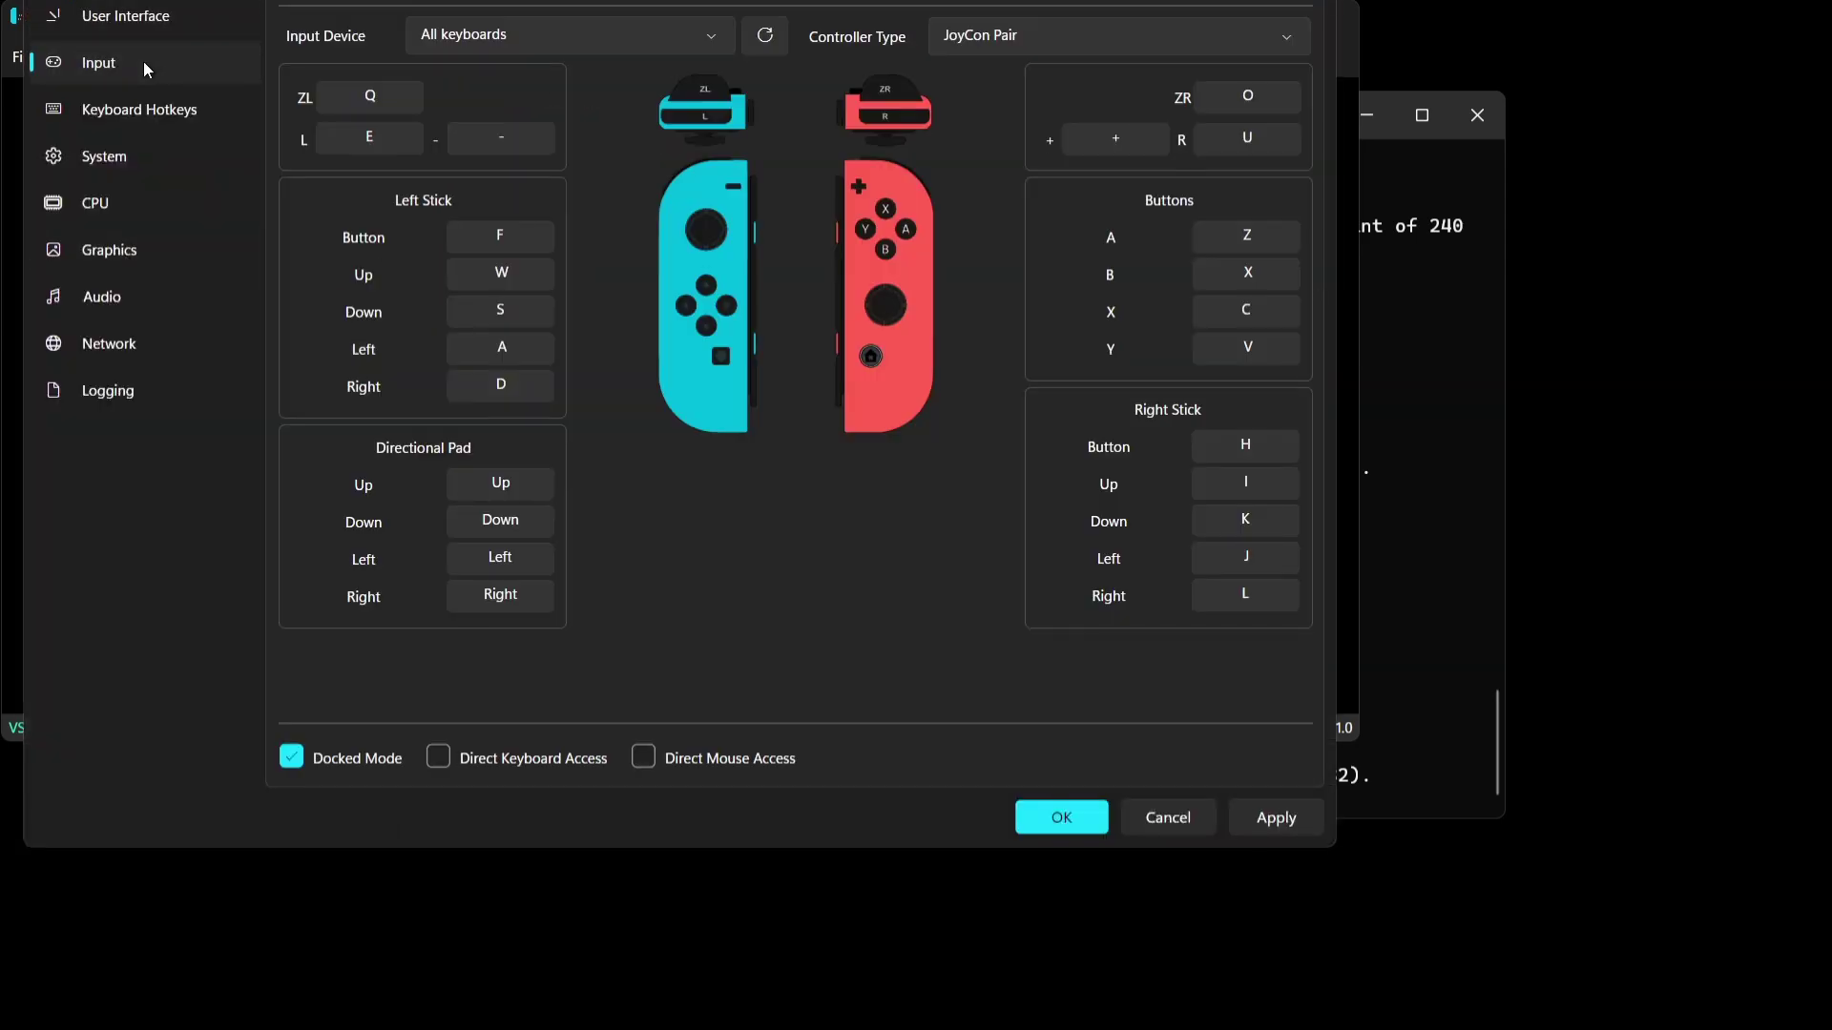
left_click(558, 32)
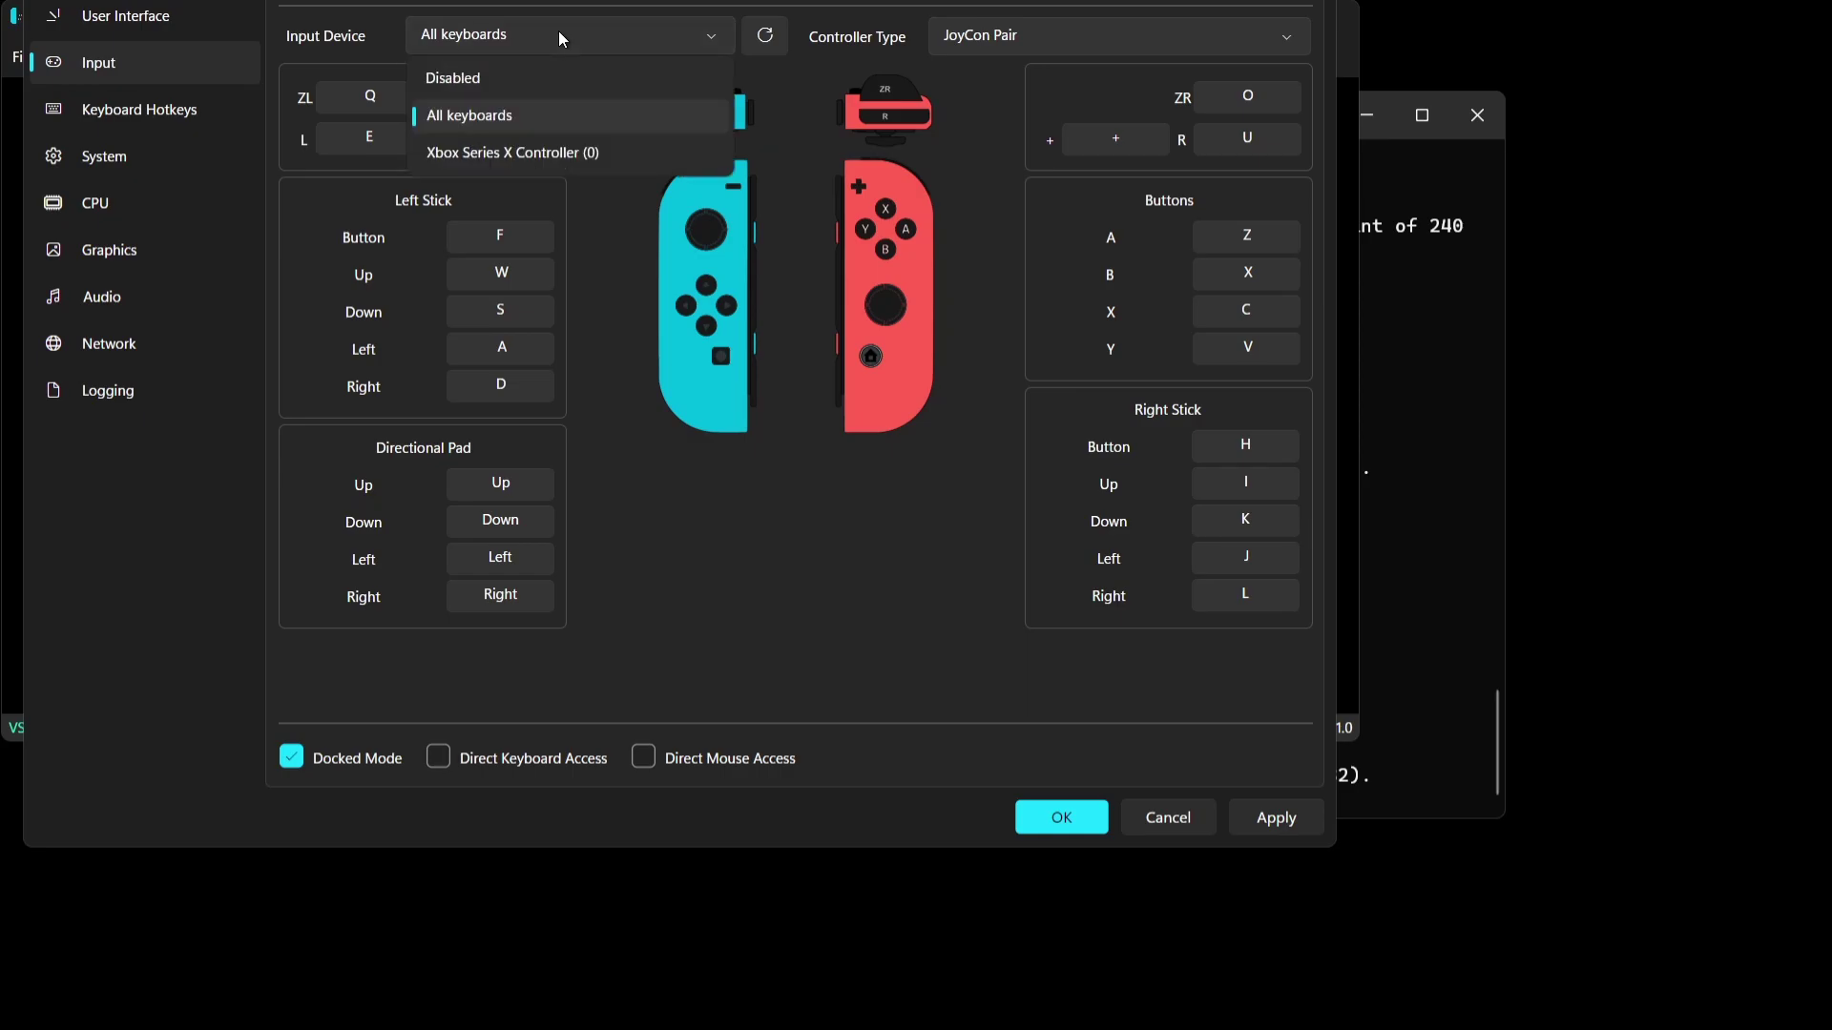
left_click(560, 157)
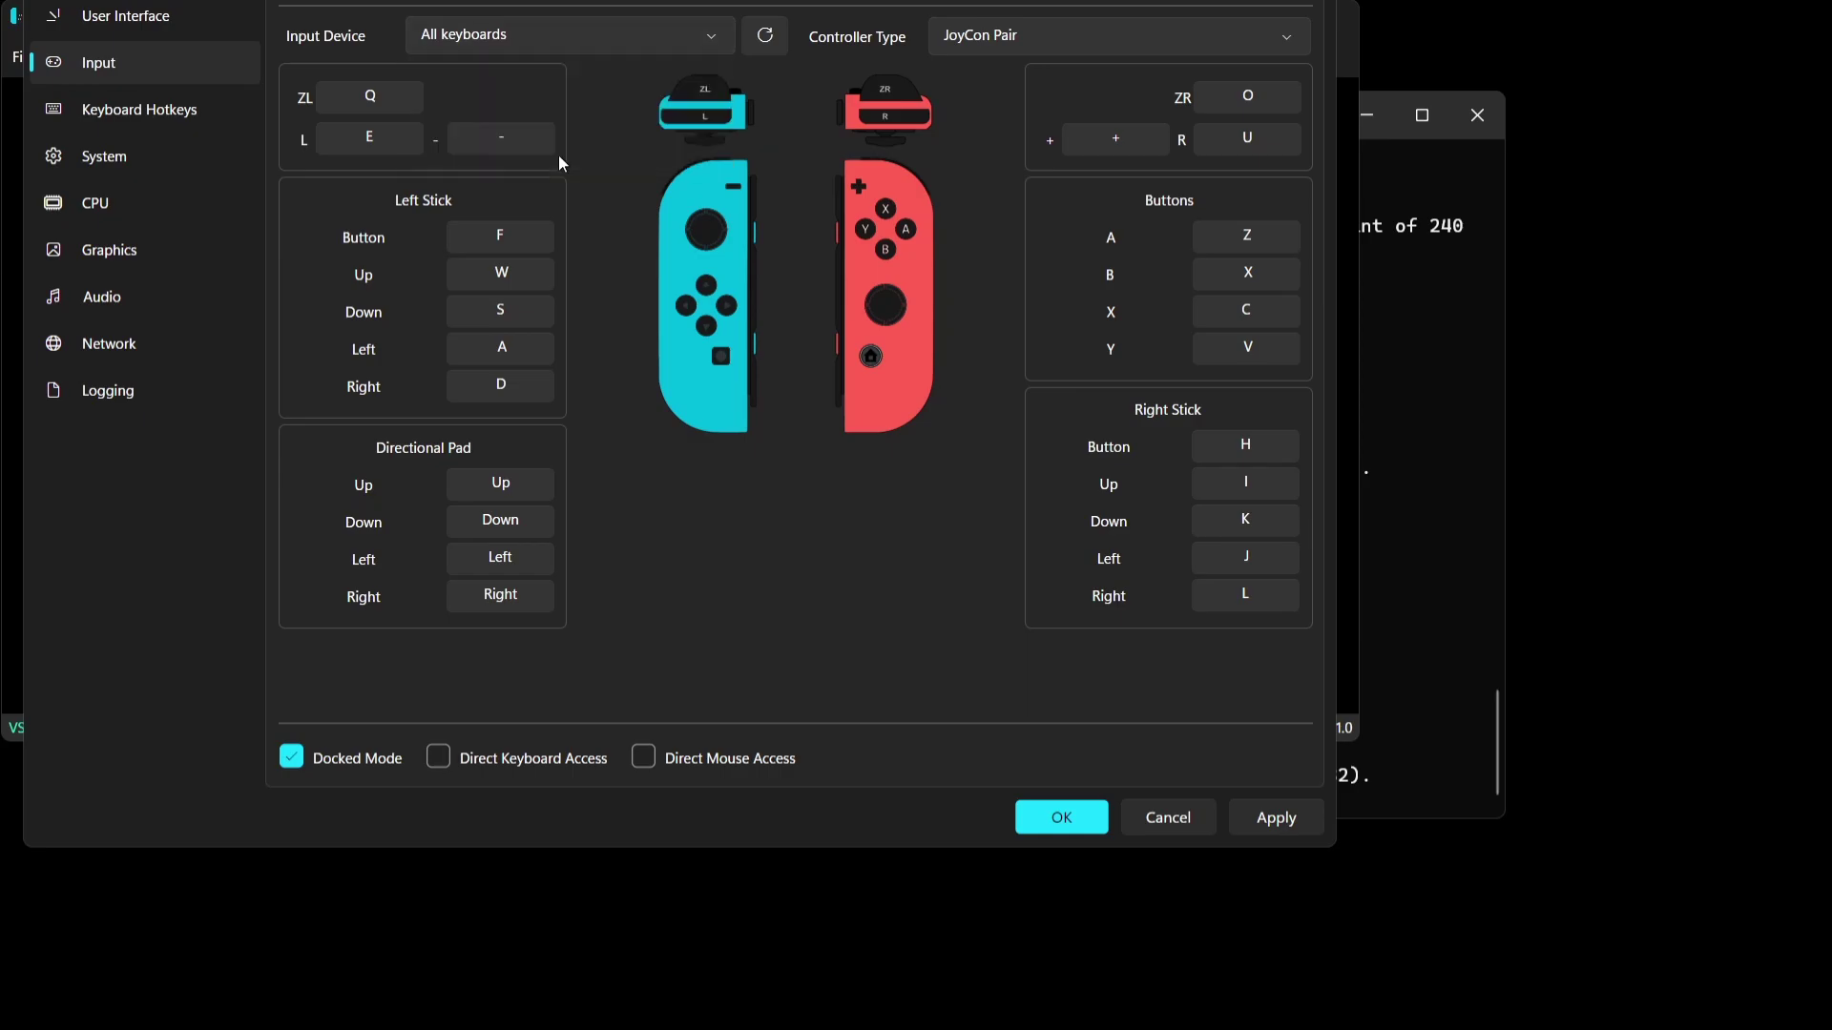
left_click(1081, 35)
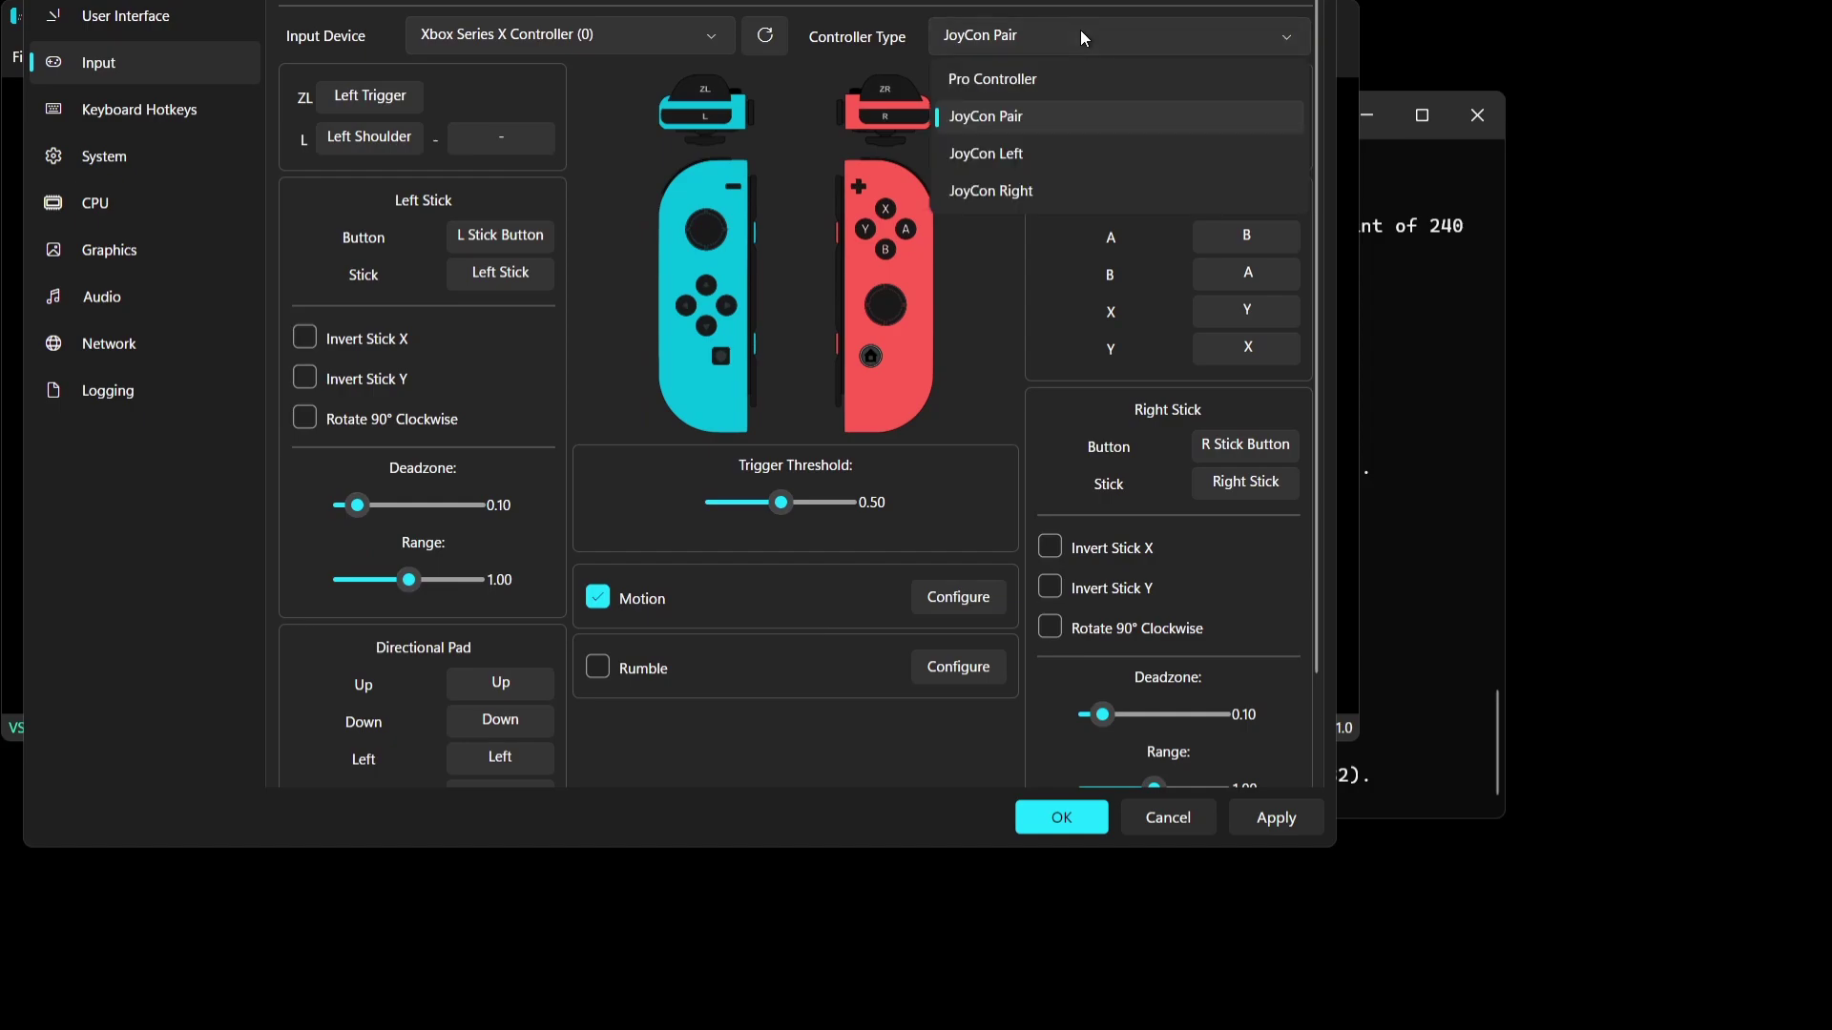
left_click(1081, 80)
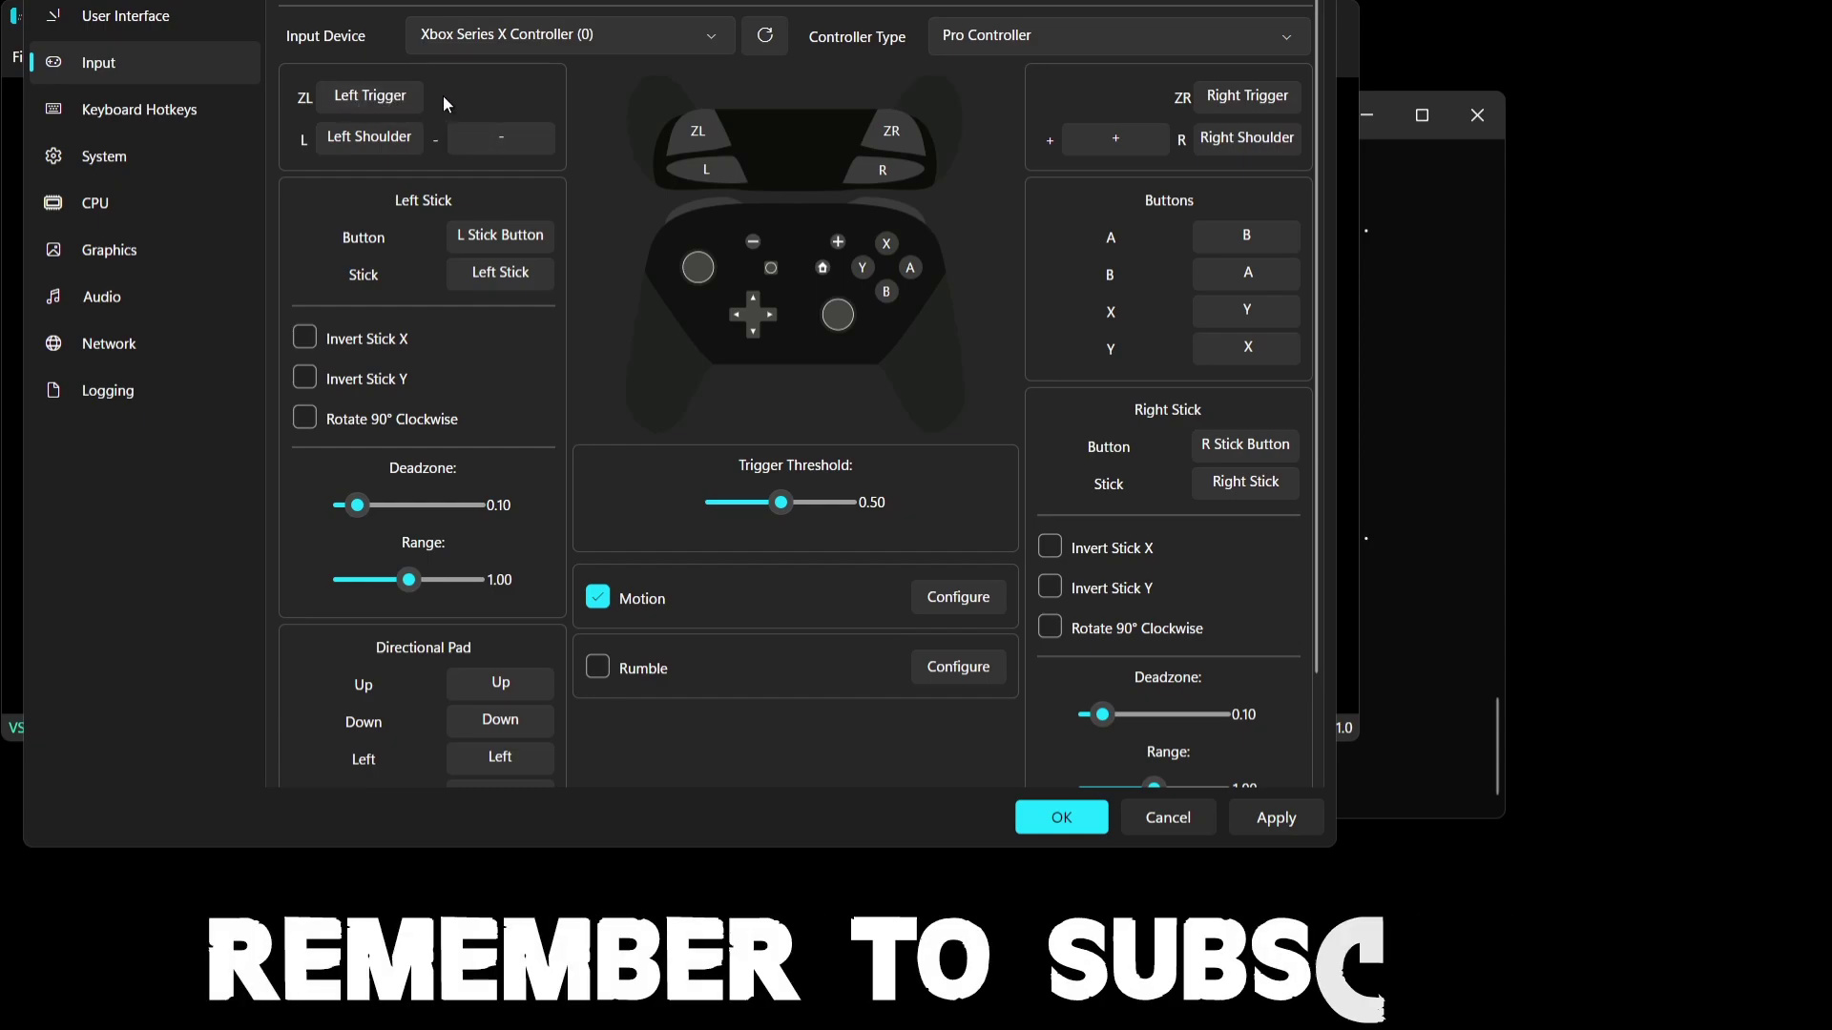
left_click(389, 95)
scroll(392, 95, "down", 1)
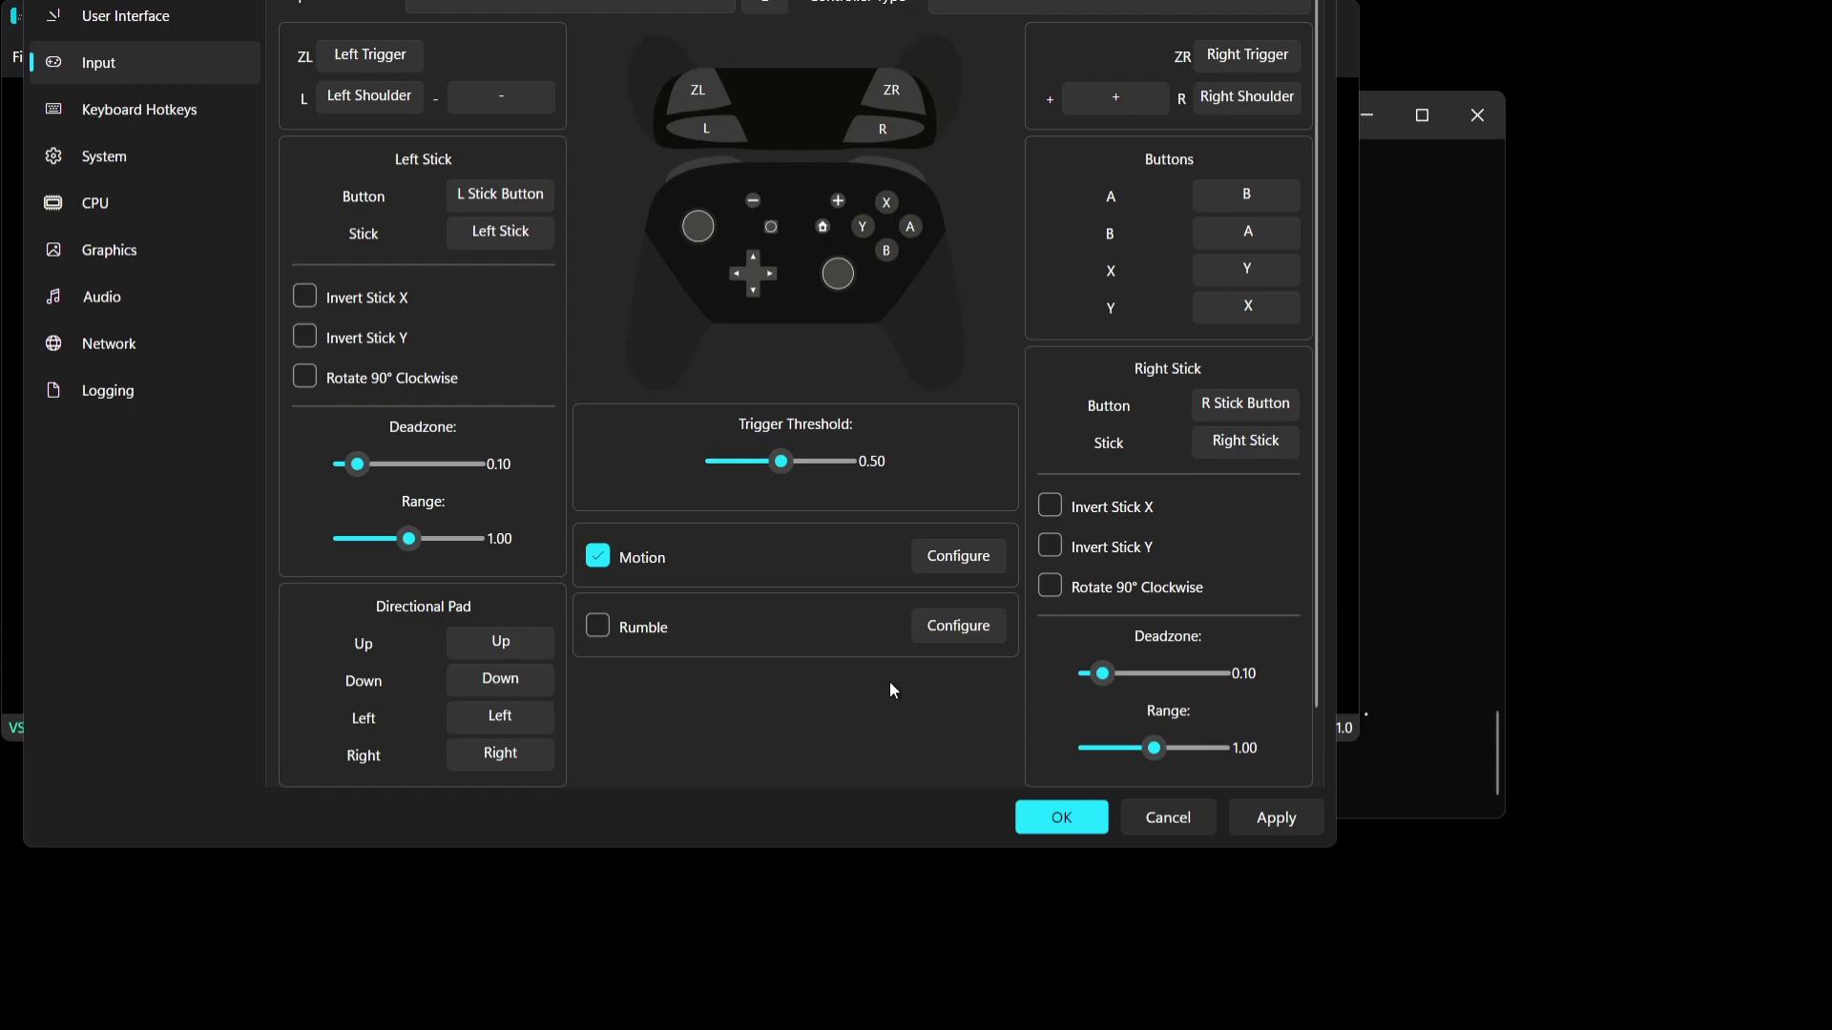
left_click(1276, 818)
left_click(1059, 818)
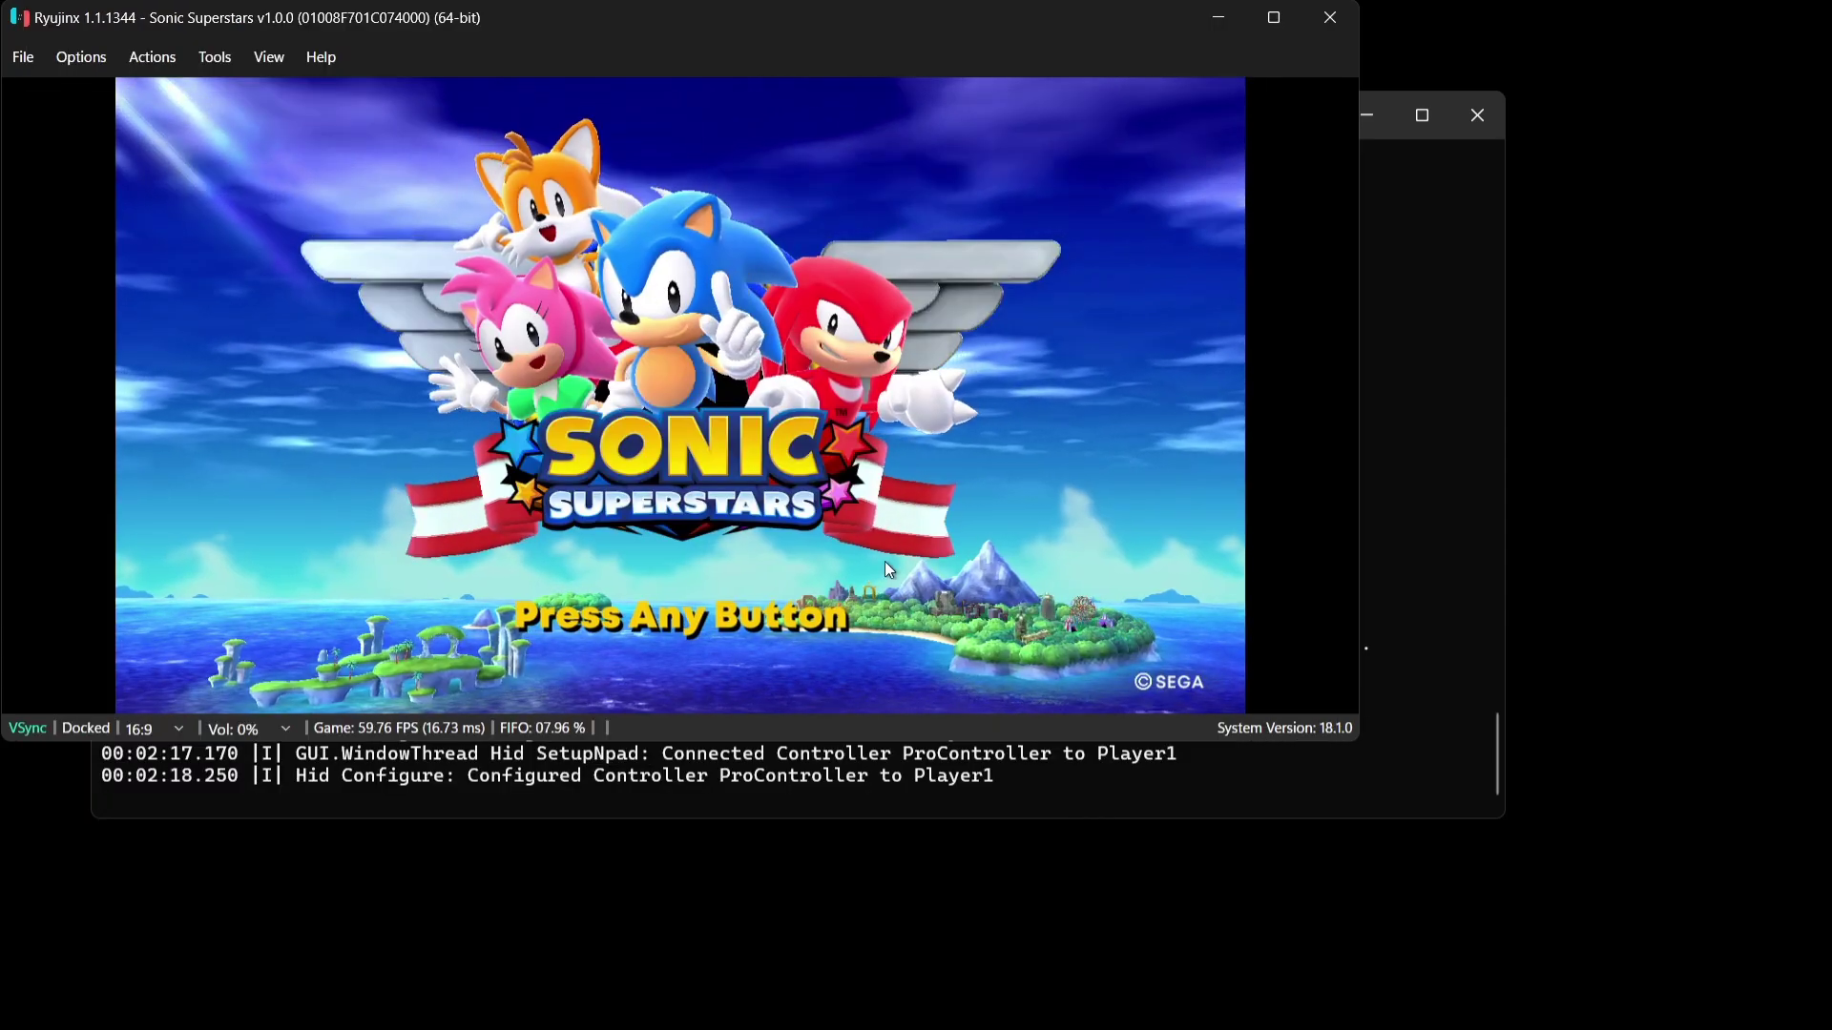
key("Return")
key("Left")
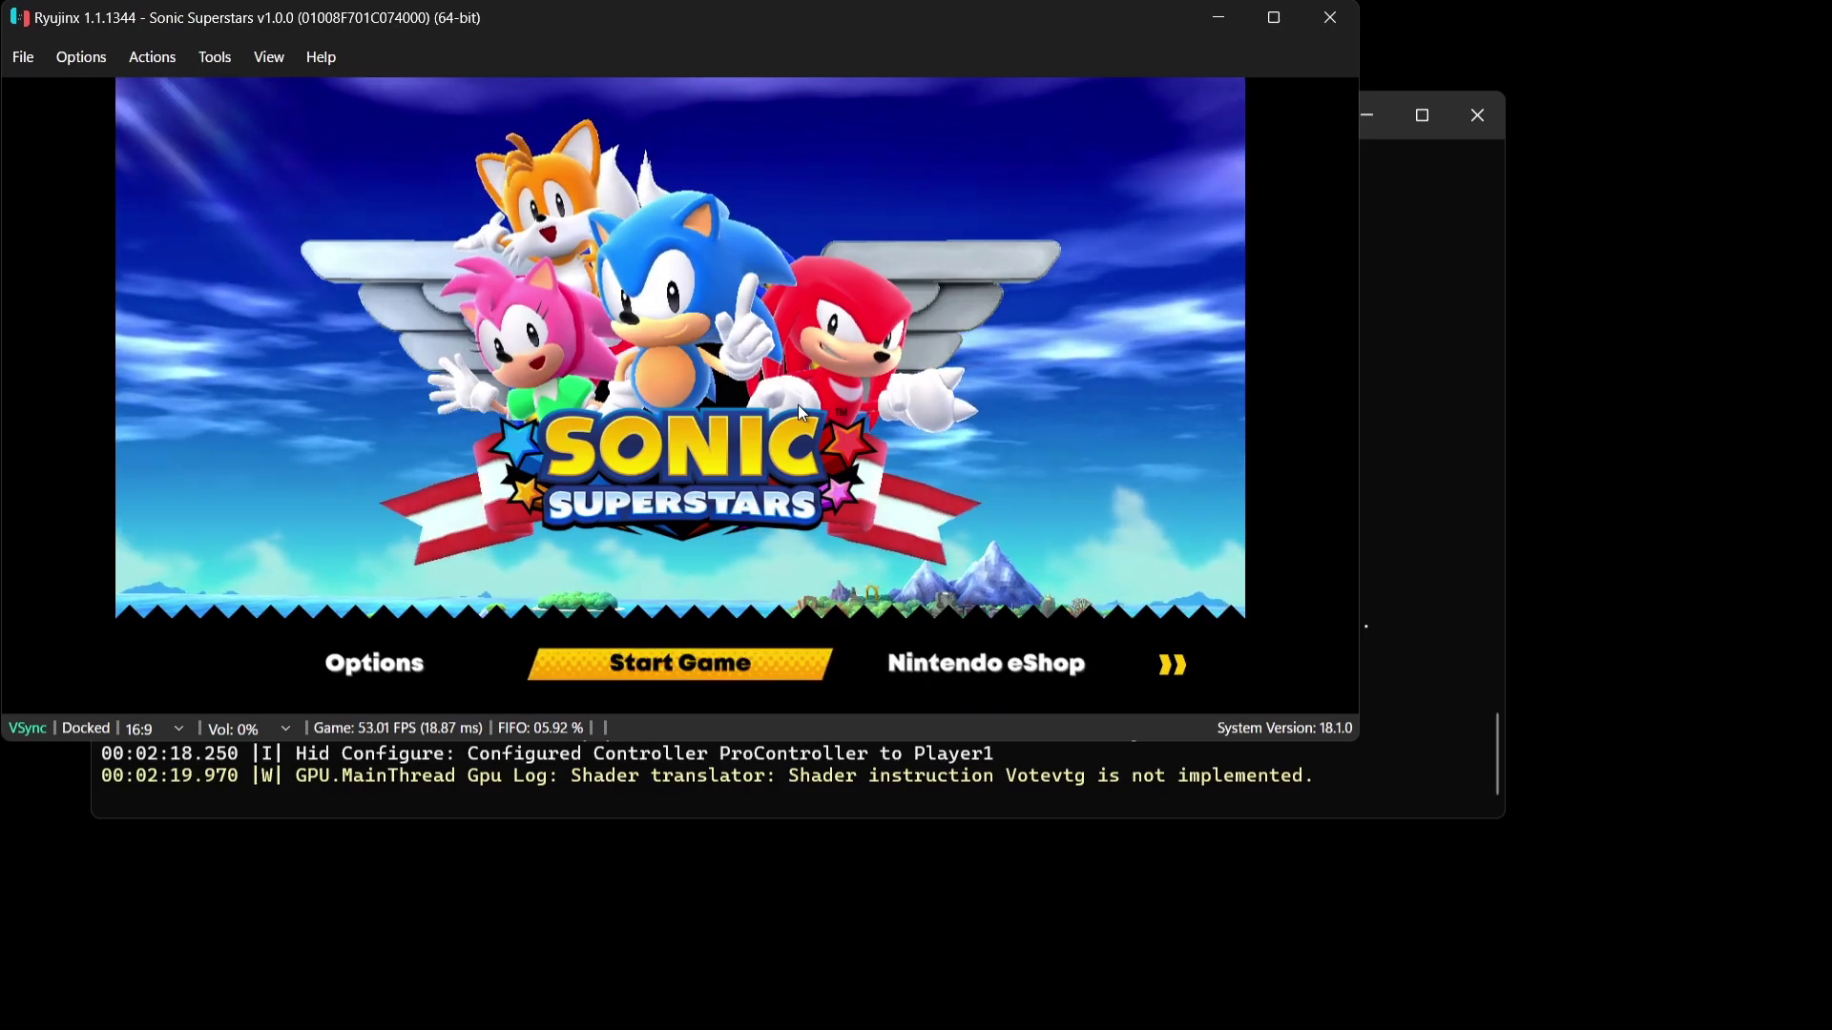